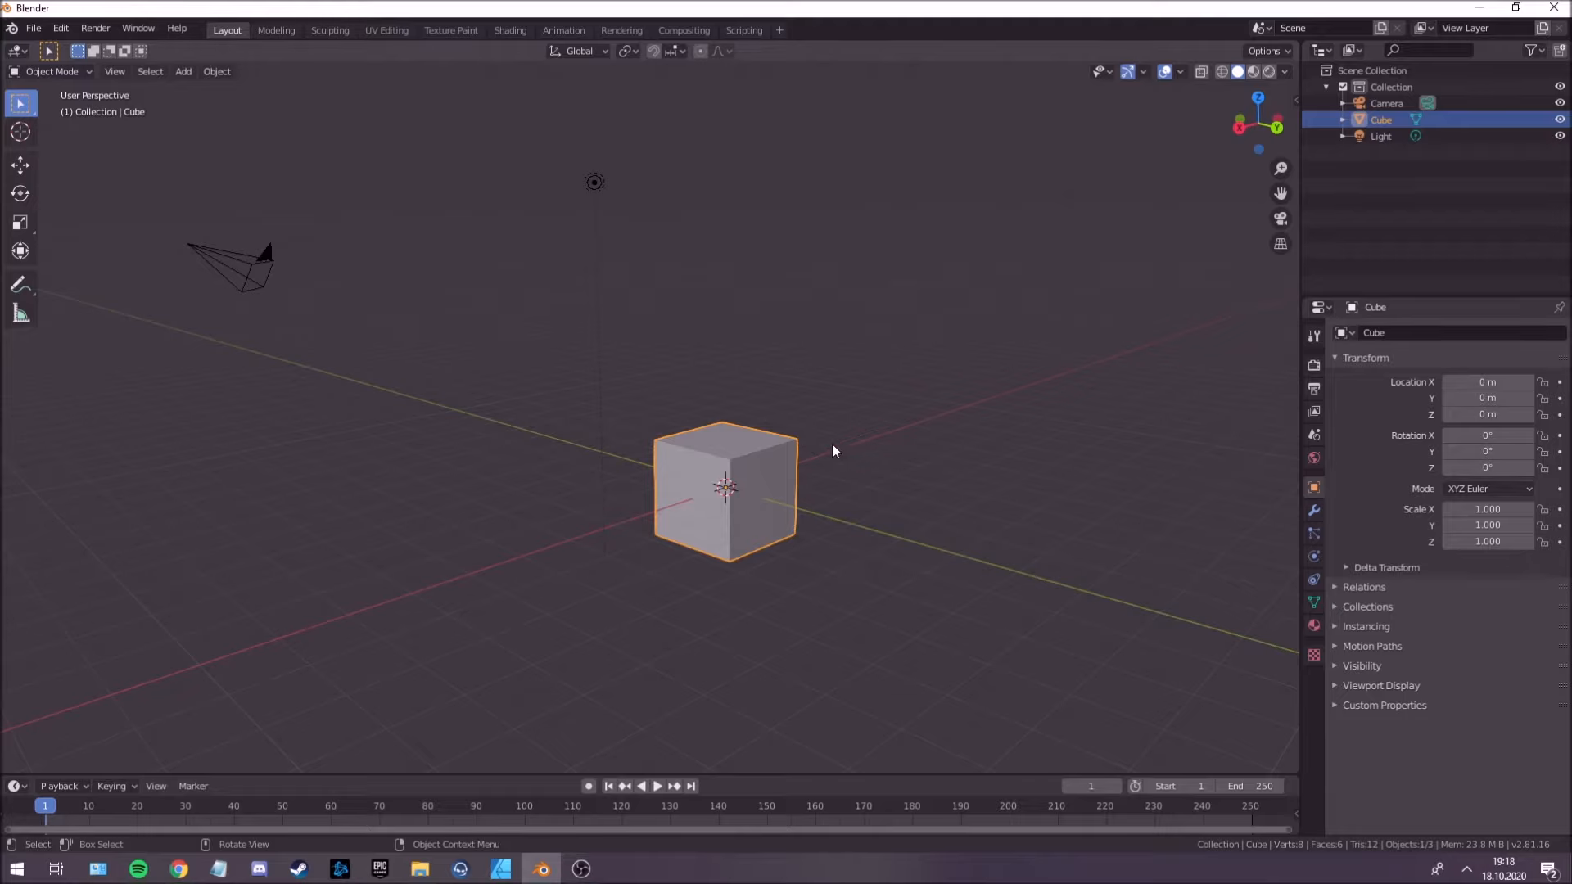
Enter Edit Mode on the cube and extrude the selected side face outward along the Y axis.
{"action": "mouse_move", "coordinate": [658, 441]}
{"action": "middle_mouse_down"}
{"action": "mouse_move", "coordinate": [808, 478]}
{"action": "mouse_move", "coordinate": [655, 508]}
{"action": "mouse_move", "coordinate": [565, 488]}
{"action": "mouse_move", "coordinate": [562, 452]}
{"action": "mouse_move", "coordinate": [537, 448]}
{"action": "mouse_move", "coordinate": [895, 442]}
{"action": "mouse_move", "coordinate": [793, 418]}
{"action": "mouse_move", "coordinate": [637, 425]}
{"action": "mouse_move", "coordinate": [675, 425]}
{"action": "middle_mouse_up"}
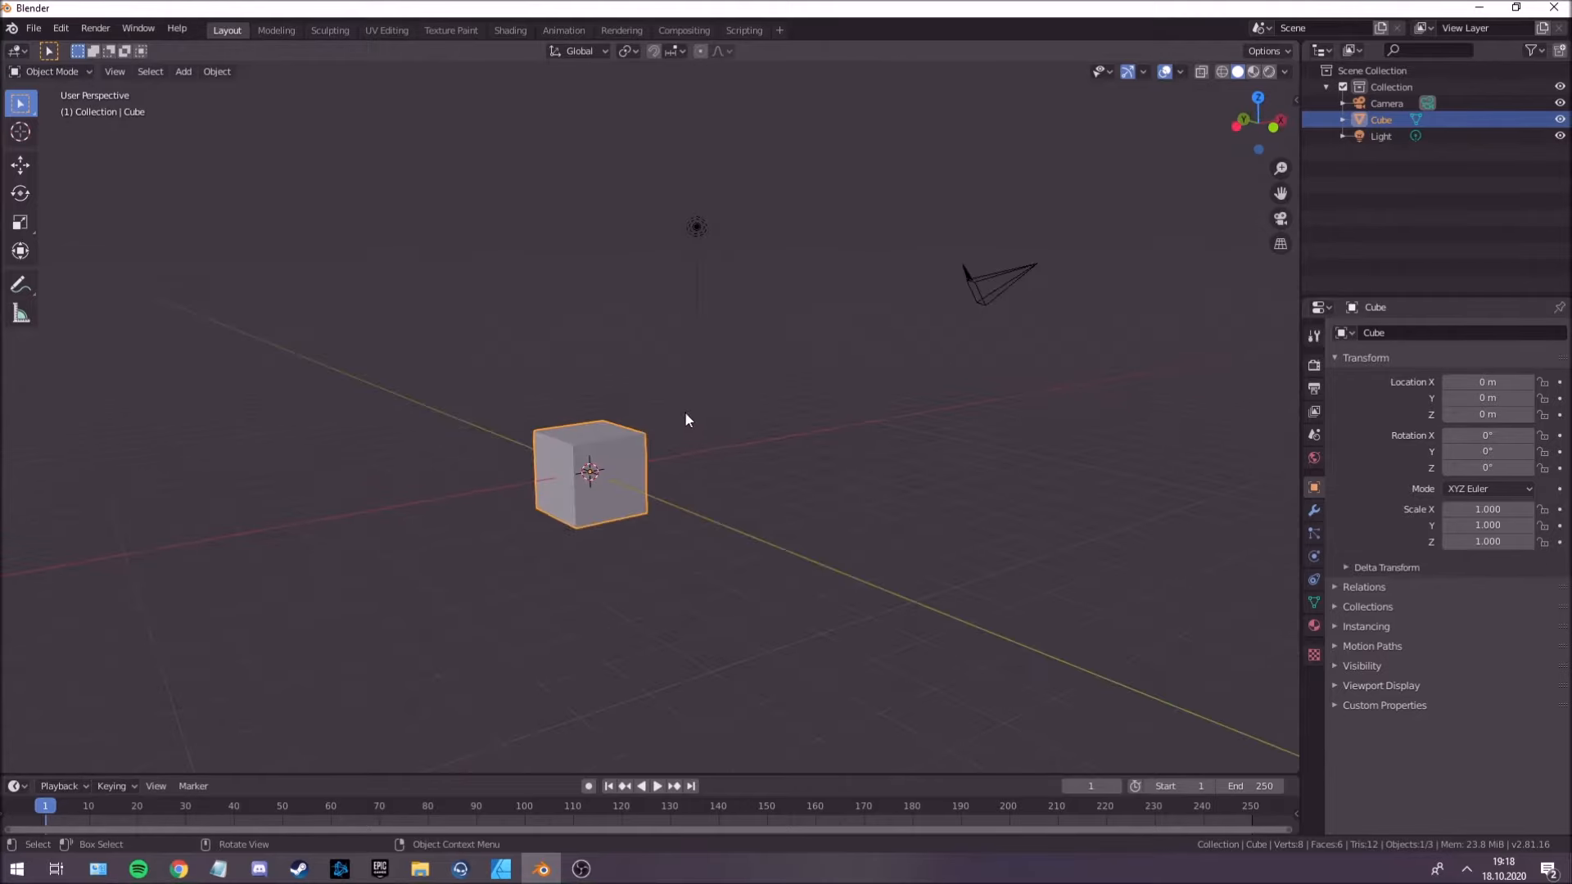
{"action": "middle_click_drag", "start_coordinate": [684, 418], "coordinate": [663, 464]}
{"action": "key", "text": "Tab"}
{"action": "key", "text": "e"}
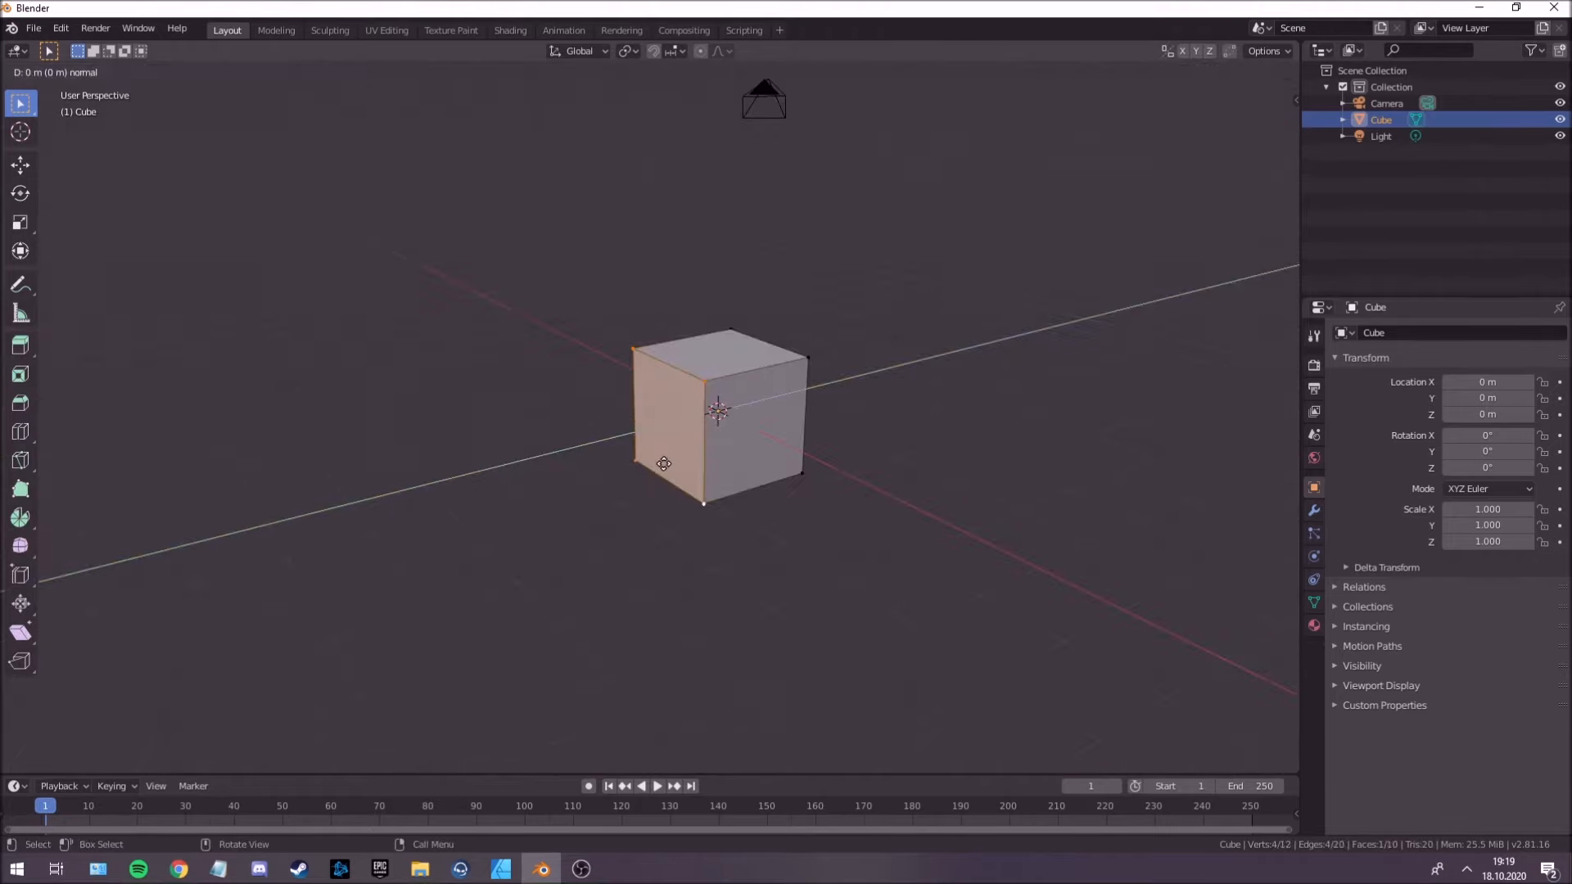
{"action": "key", "text": "y"}
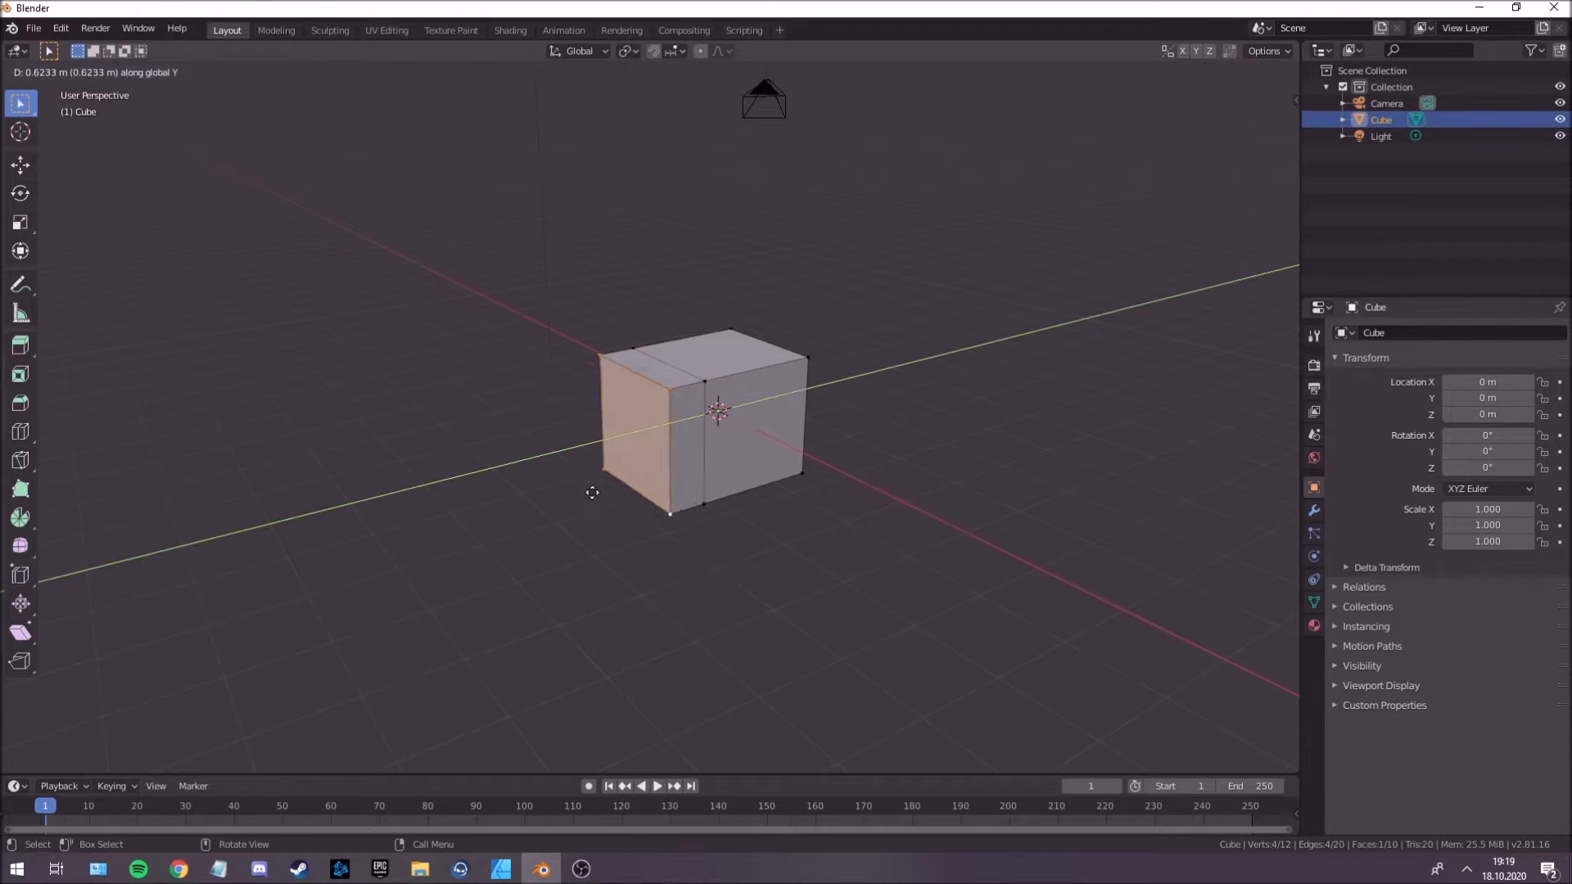
{"action": "left_click", "coordinate": [461, 528]}
Scale down the extruded end face and move it along Y to form a tapered tail.
{"action": "middle_click_drag", "start_coordinate": [499, 558], "coordinate": [561, 509]}
{"action": "key", "text": "s"}
{"action": "left_click", "coordinate": [597, 527]}
{"action": "key", "text": "g"}
{"action": "key", "text": "y"}
{"action": "left_click", "coordinate": [527, 514]}
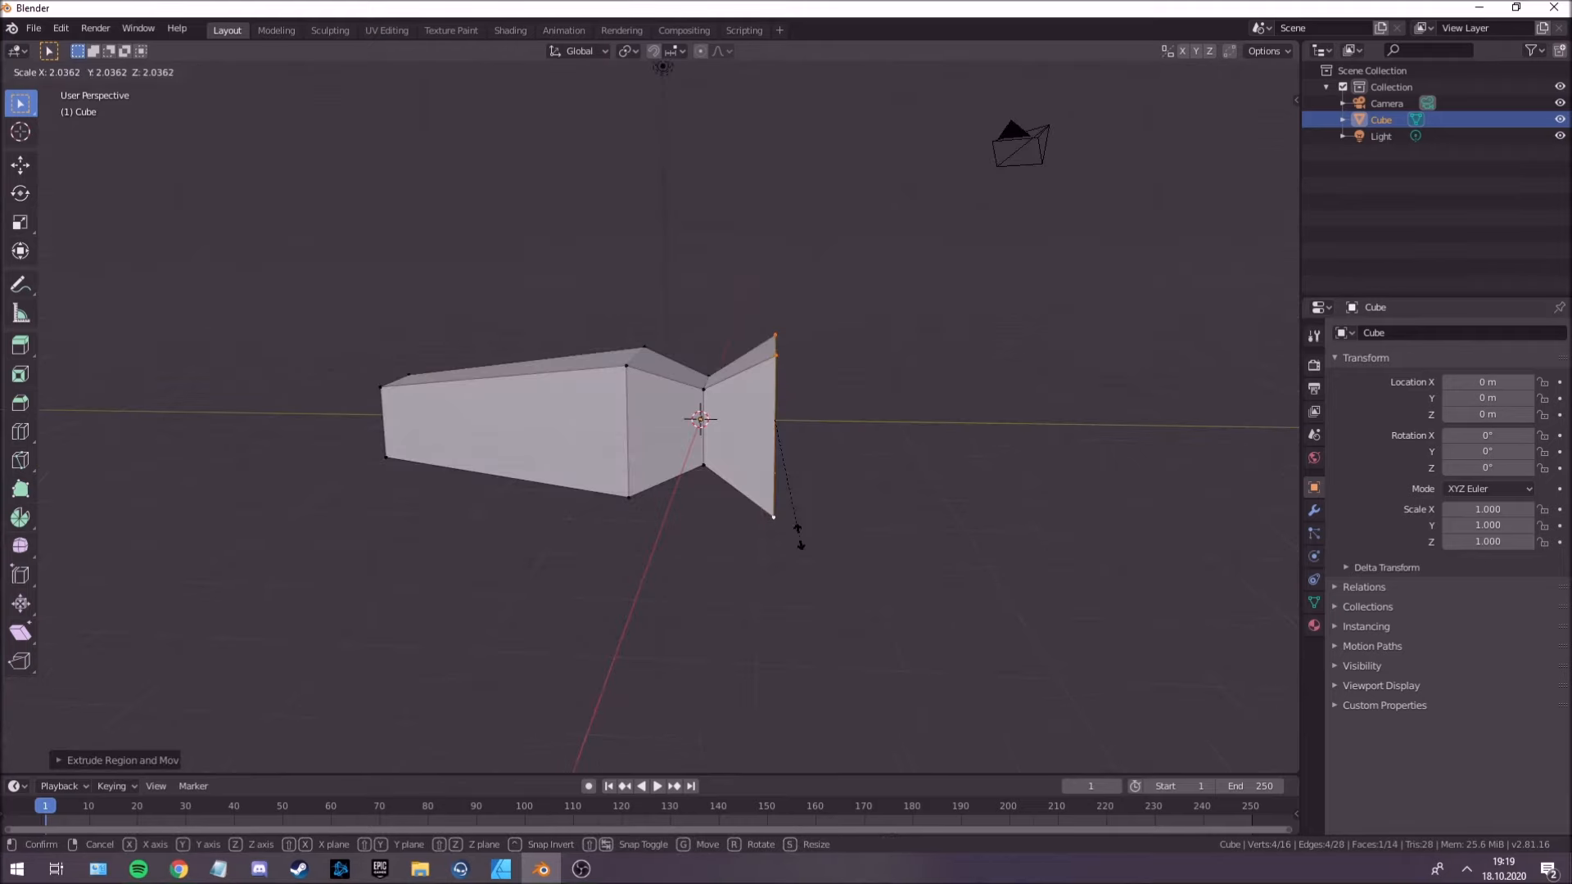
Extrude the opposite end face into a neck and head, scale down the head's end face, and return to Object Mode.
{"action": "left_click", "coordinate": [801, 518]}
{"action": "middle_click_drag", "start_coordinate": [806, 475], "coordinate": [764, 483]}
{"action": "key", "text": "e"}
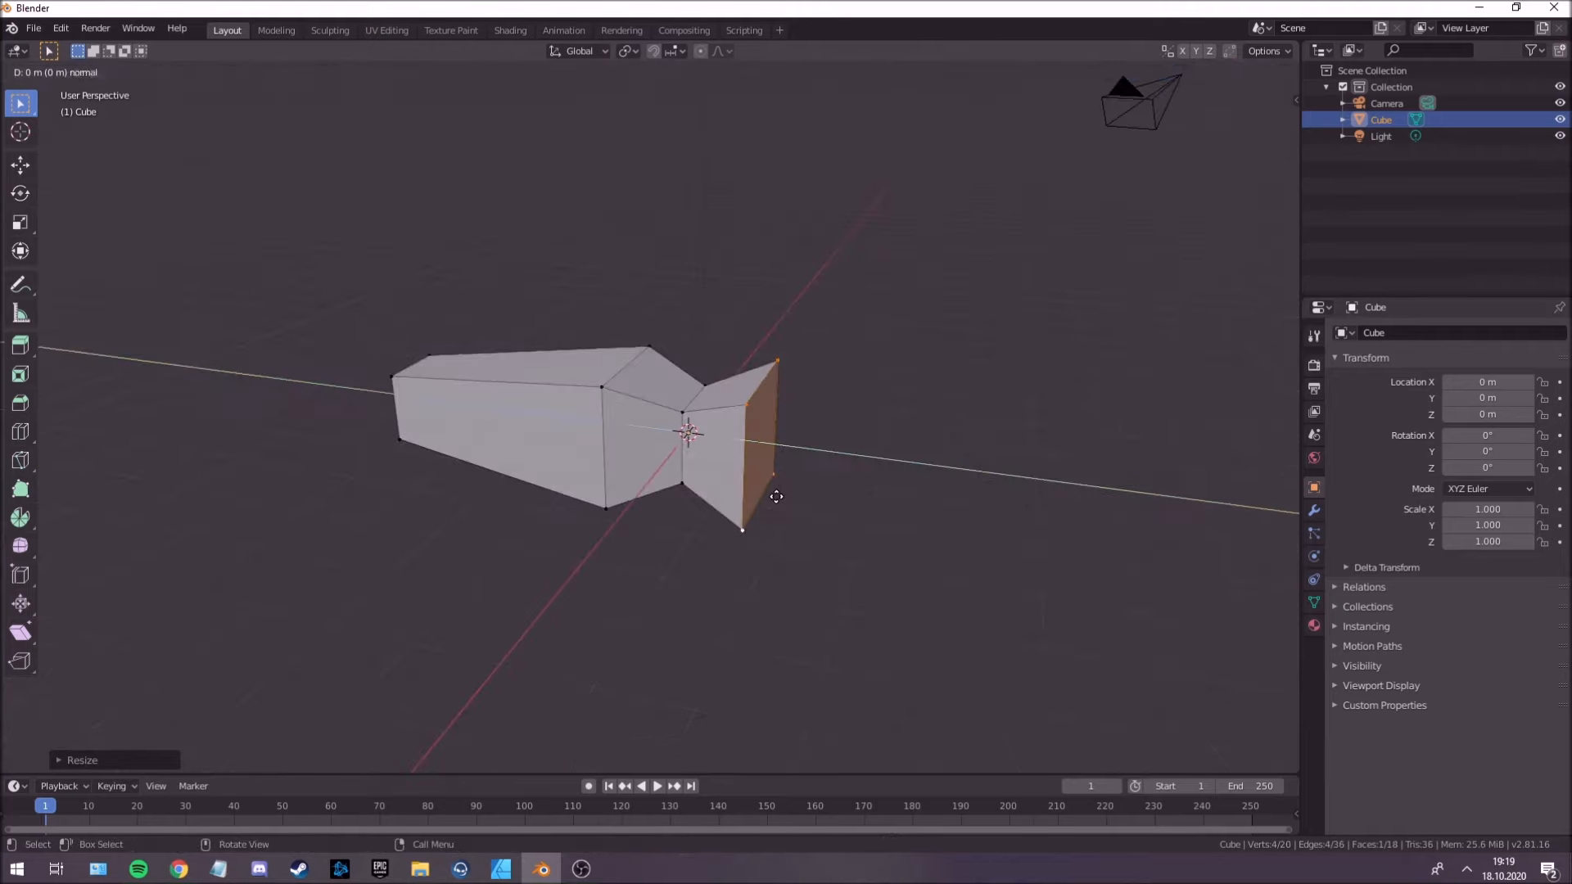
{"action": "left_click", "coordinate": [905, 519]}
{"action": "key", "text": "s"}
{"action": "left_click", "coordinate": [880, 489]}
{"action": "key", "text": "Tab"}
Add a plane mesh at the body's centre for the wing.
{"action": "middle_click_drag", "start_coordinate": [789, 456], "coordinate": [700, 396]}
{"action": "key", "text": "shift+a"}
{"action": "mouse_move", "coordinate": [733, 345]}
{"action": "left_click", "coordinate": [809, 347]}
{"action": "key", "text": "g"}
{"action": "key", "text": "y"}
{"action": "left_click", "coordinate": [716, 443]}
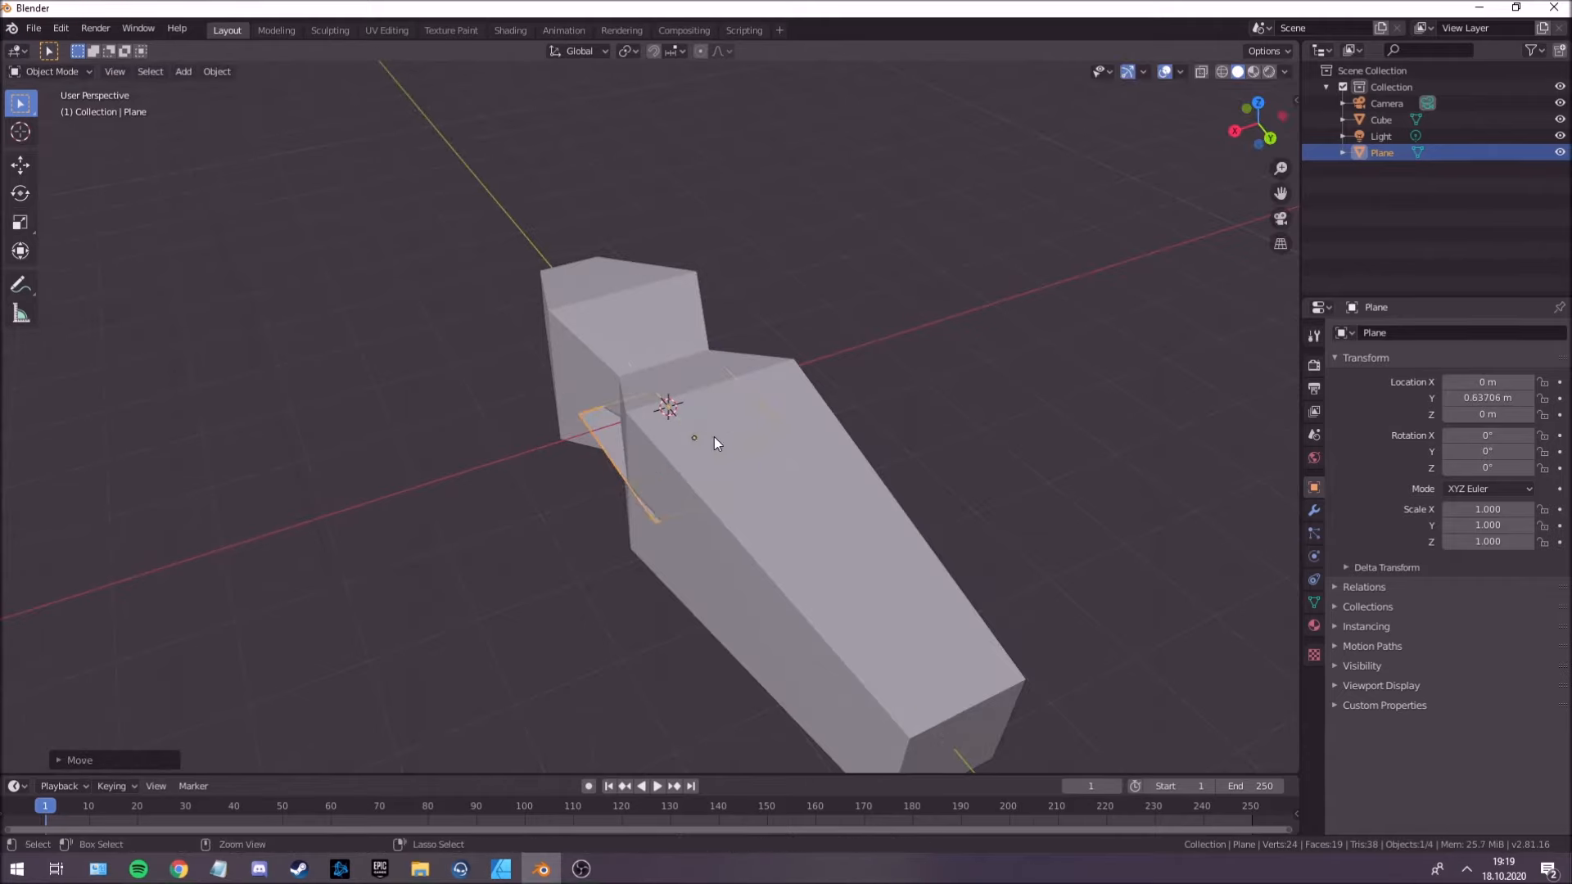
{"action": "key", "text": "ctrl+z"}
Move the plane along the X axis beside the body, to about X 1.16 m.
{"action": "key", "text": "g"}
{"action": "key", "text": "x"}
{"action": "left_click", "coordinate": [658, 450]}
{"action": "mouse_move", "coordinate": [657, 449]}
{"action": "middle_mouse_down"}
{"action": "mouse_move", "coordinate": [822, 598]}
{"action": "mouse_move", "coordinate": [811, 604]}
{"action": "mouse_move", "coordinate": [698, 404]}
{"action": "mouse_move", "coordinate": [746, 407]}
{"action": "mouse_move", "coordinate": [762, 432]}
{"action": "mouse_move", "coordinate": [631, 401]}
{"action": "mouse_move", "coordinate": [670, 416]}
{"action": "mouse_move", "coordinate": [655, 449]}
{"action": "middle_mouse_up"}
In Edit Mode, extrude the plane's outer edge away from the body to lengthen the wing.
{"action": "key", "text": "Tab"}
{"action": "key", "text": "Tab"}
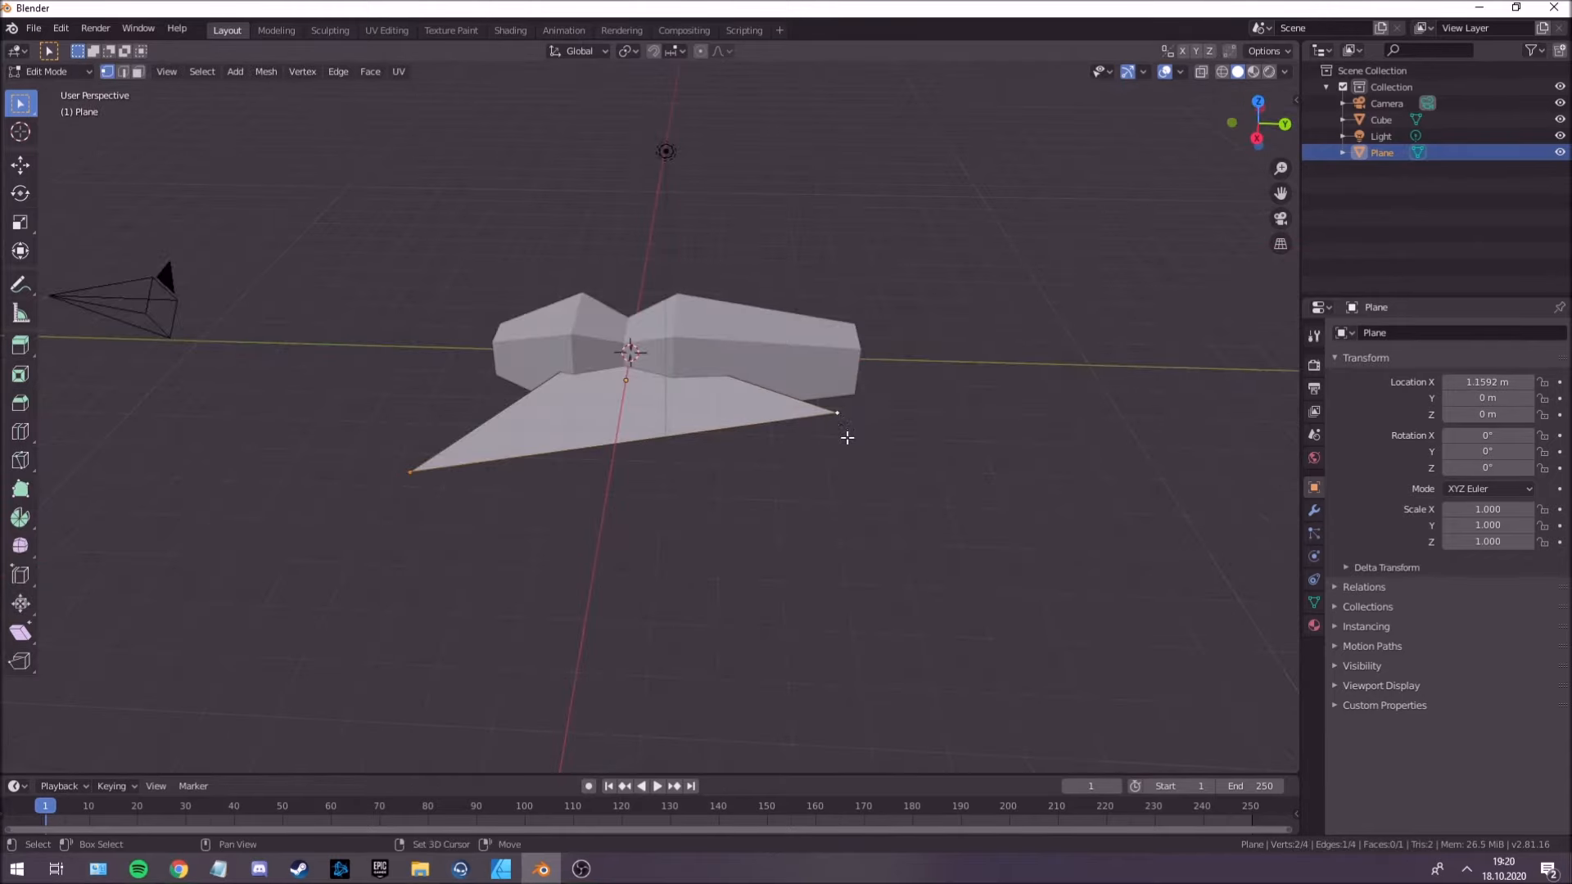
{"action": "middle_click_drag", "start_coordinate": [846, 436], "coordinate": [674, 470]}
{"action": "key", "text": "e"}
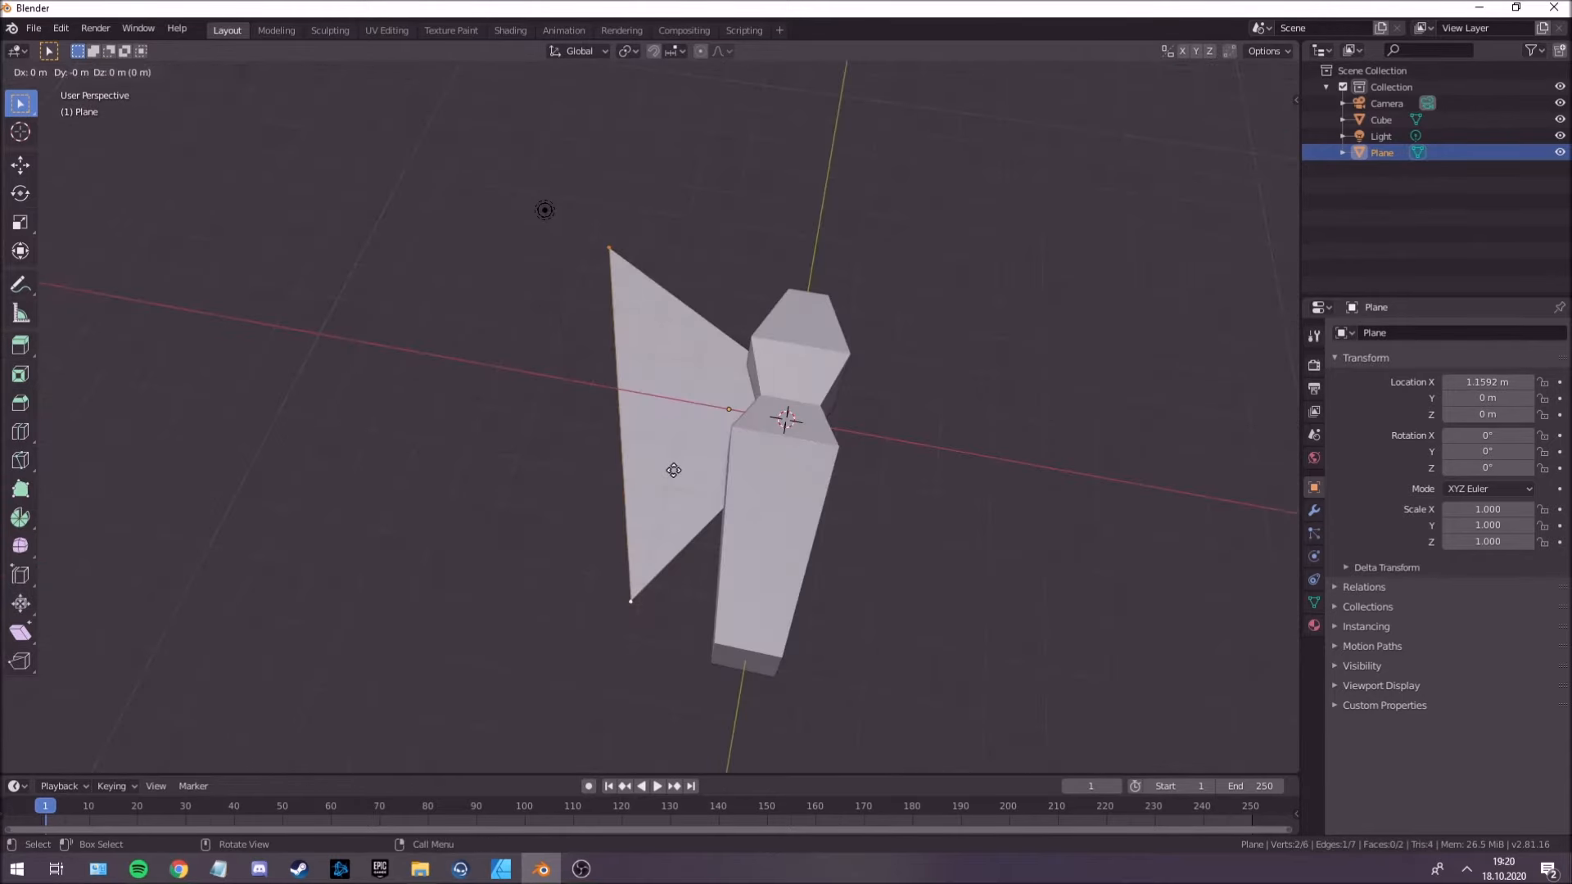
{"action": "left_click", "coordinate": [586, 477]}
Move the wing's two outer corner vertices inward along Y to taper the wing tip.
{"action": "middle_click_drag", "start_coordinate": [586, 477], "coordinate": [520, 396]}
{"action": "left_click", "coordinate": [443, 334]}
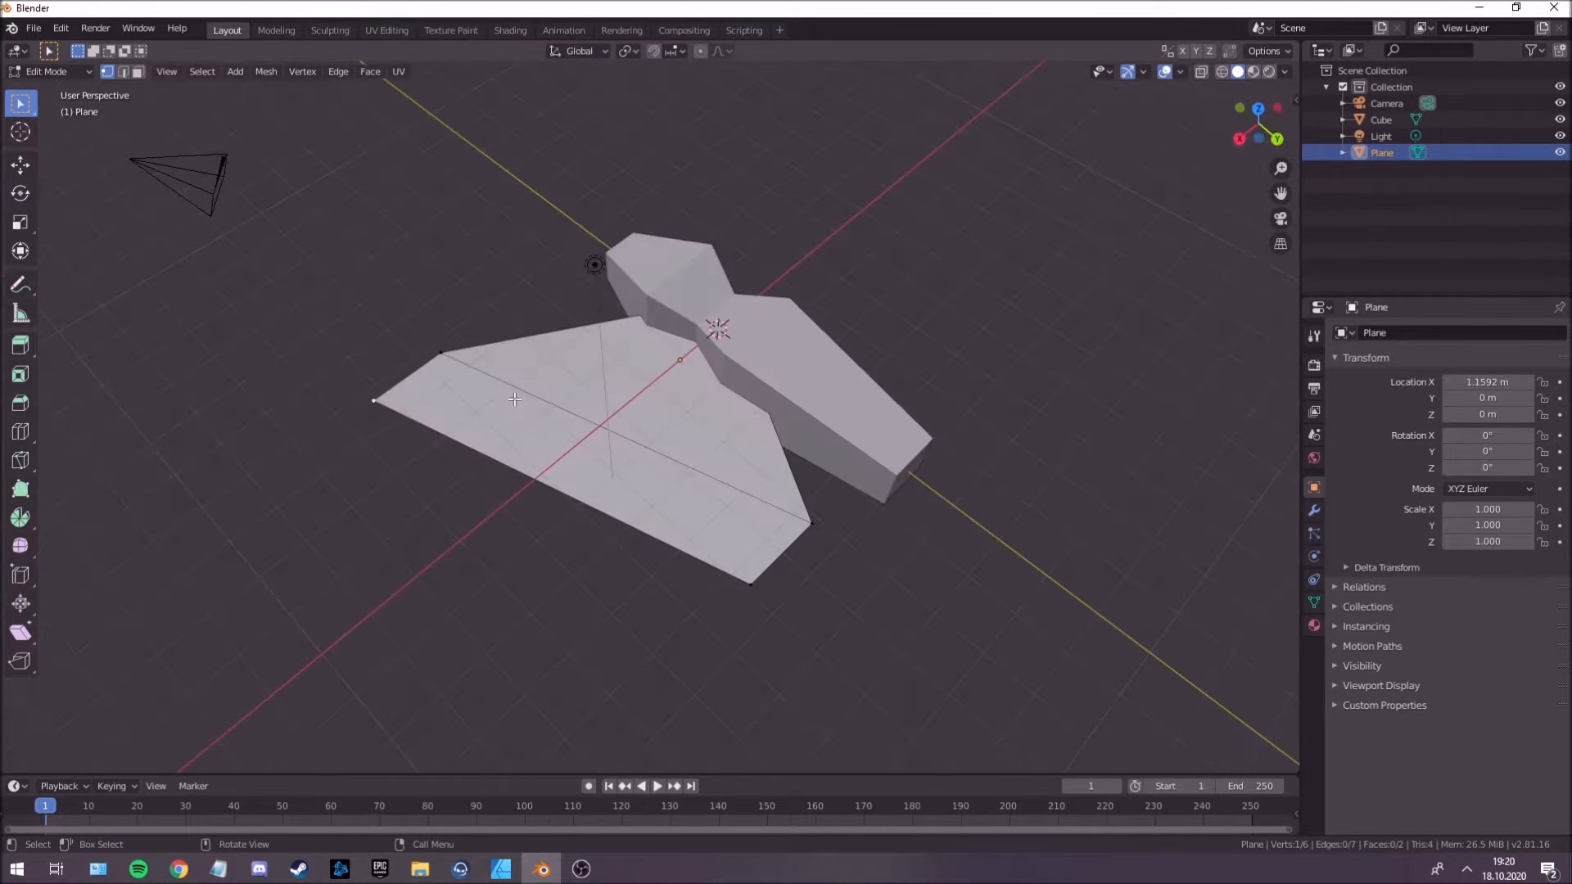
{"action": "key", "text": "g"}
{"action": "key", "text": "y"}
{"action": "left_click", "coordinate": [573, 447]}
{"action": "left_click", "coordinate": [620, 266]}
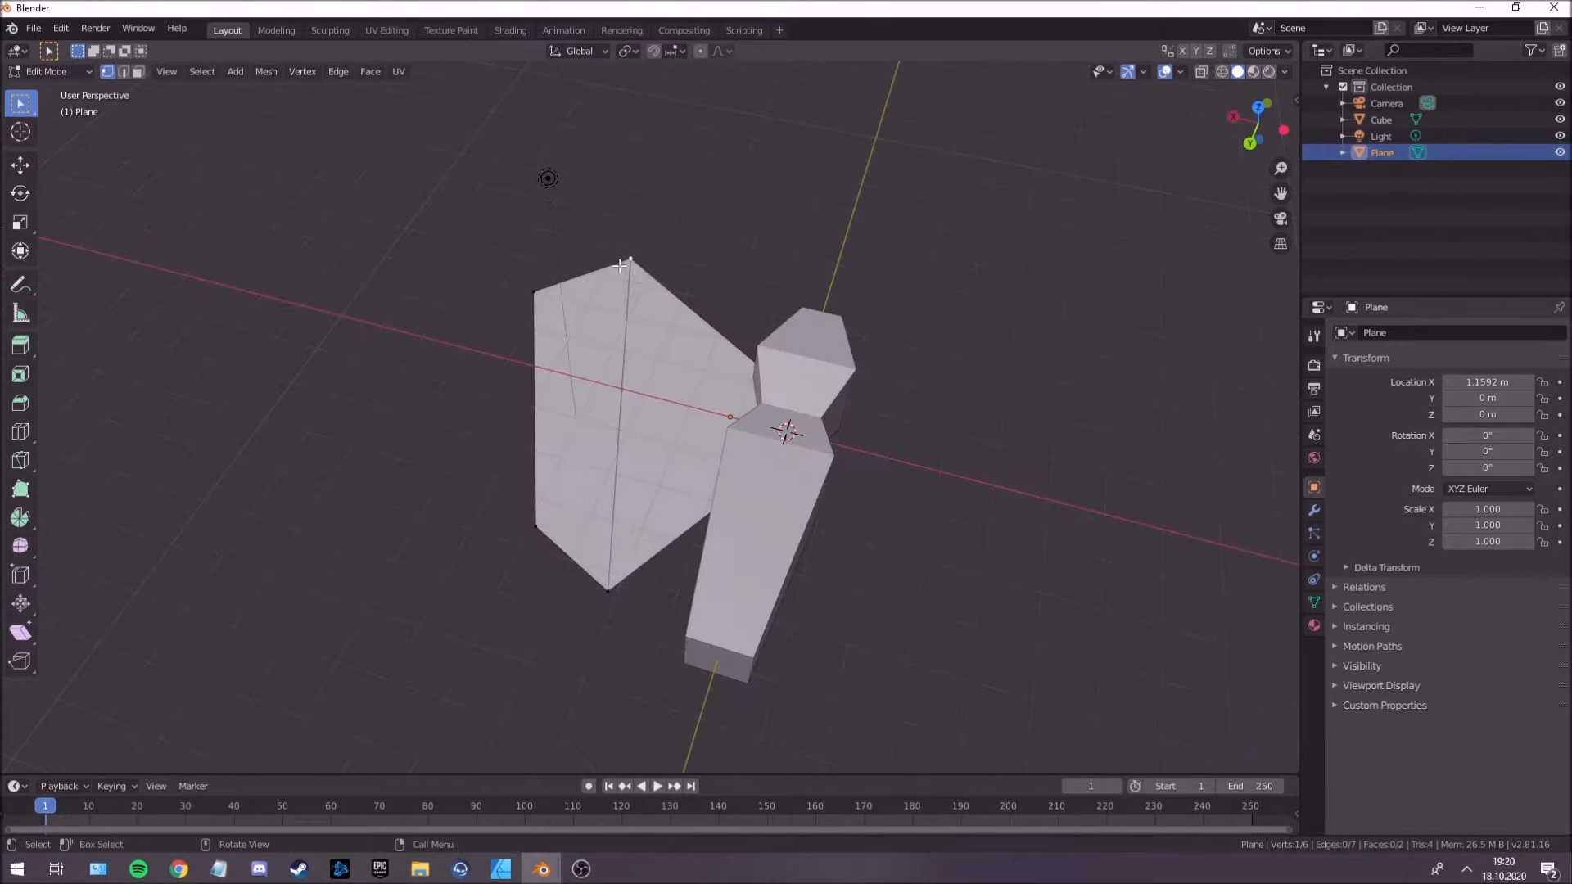
{"action": "key", "text": "g"}
{"action": "key", "text": "y"}
{"action": "left_click", "coordinate": [616, 279]}
{"action": "mouse_move", "coordinate": [667, 445]}
{"action": "middle_mouse_down"}
{"action": "mouse_move", "coordinate": [690, 493]}
{"action": "mouse_move", "coordinate": [690, 465]}
{"action": "middle_mouse_up"}
In Object Mode, move the wing along Y to about 0.006 m and rotate it around the Y axis so it slopes downward.
{"action": "key", "text": "Tab"}
{"action": "key", "text": "g"}
{"action": "key", "text": "y"}
{"action": "left_click", "coordinate": [696, 428]}
{"action": "middle_click_drag", "start_coordinate": [696, 428], "coordinate": [721, 549]}
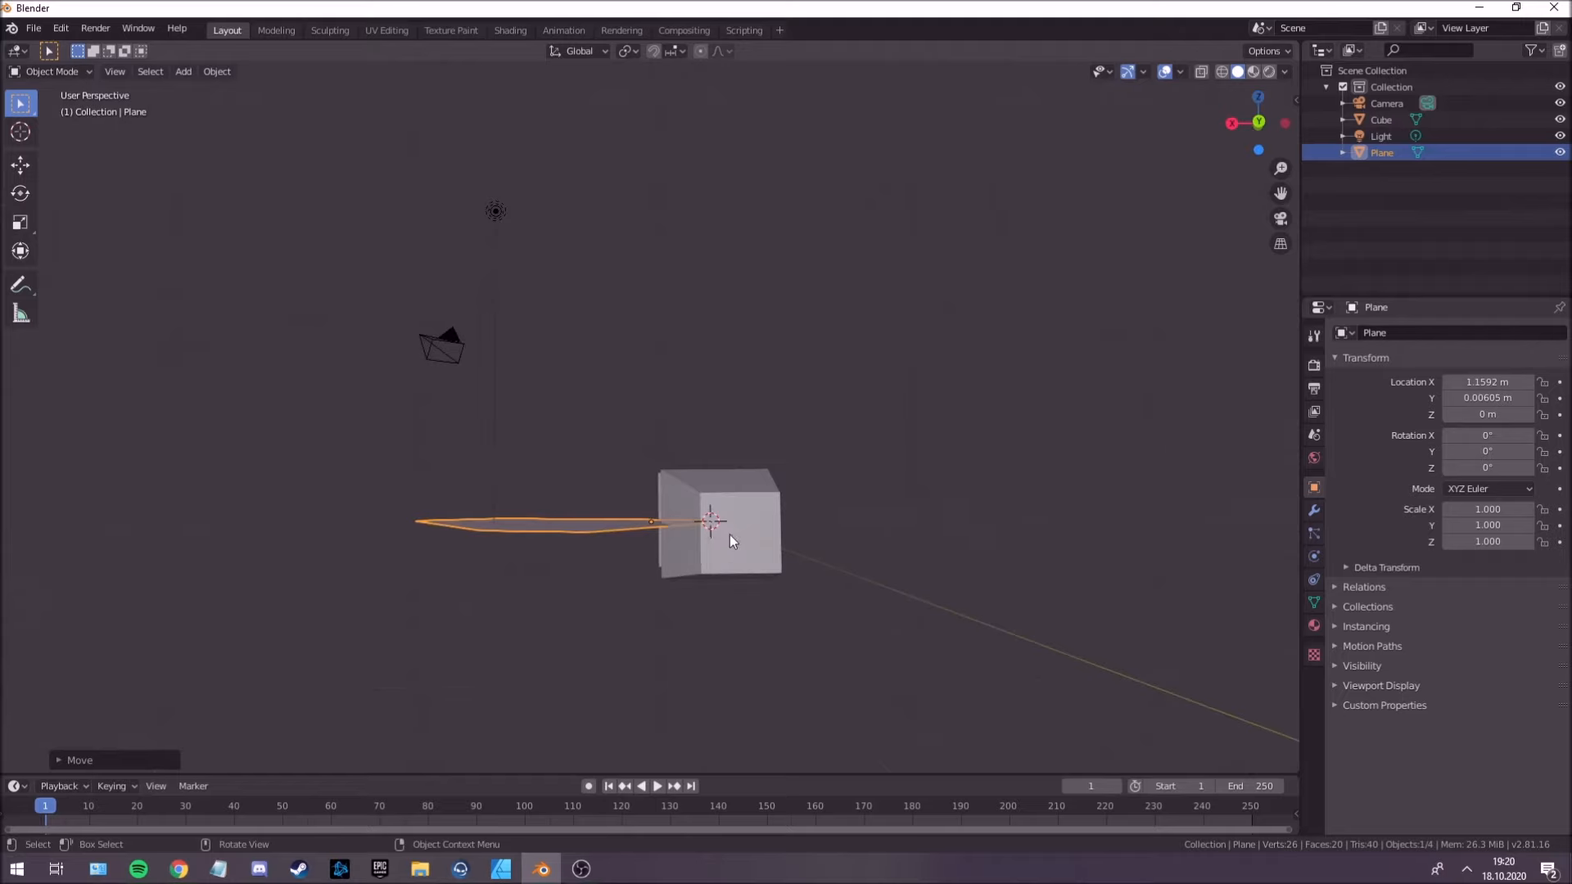
{"action": "middle_click_drag", "start_coordinate": [715, 519], "coordinate": [711, 514]}
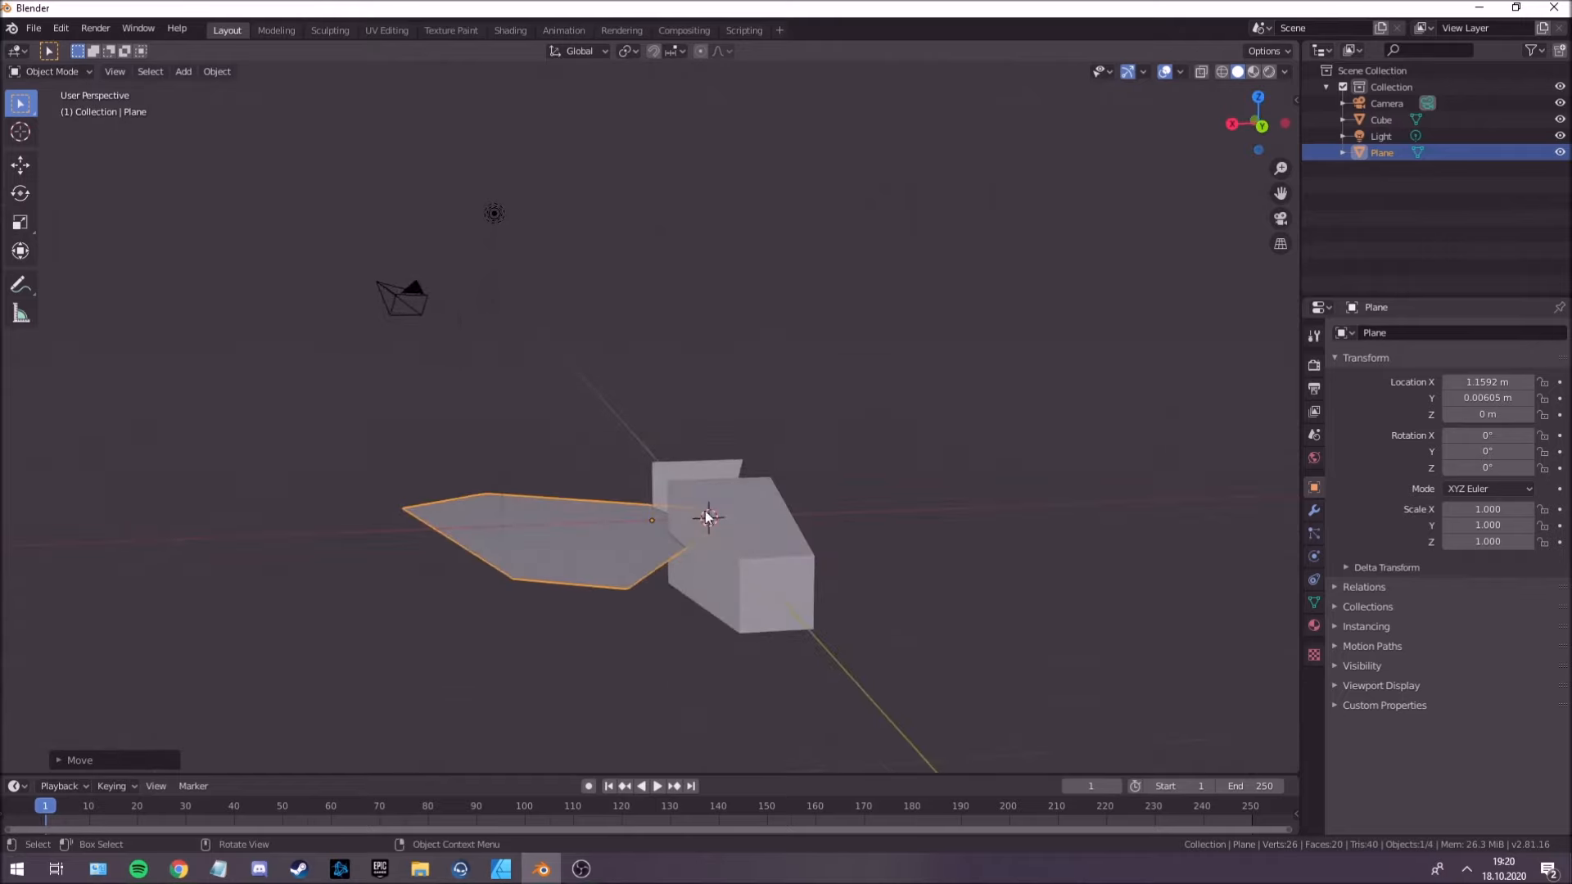
{"action": "key", "text": "r"}
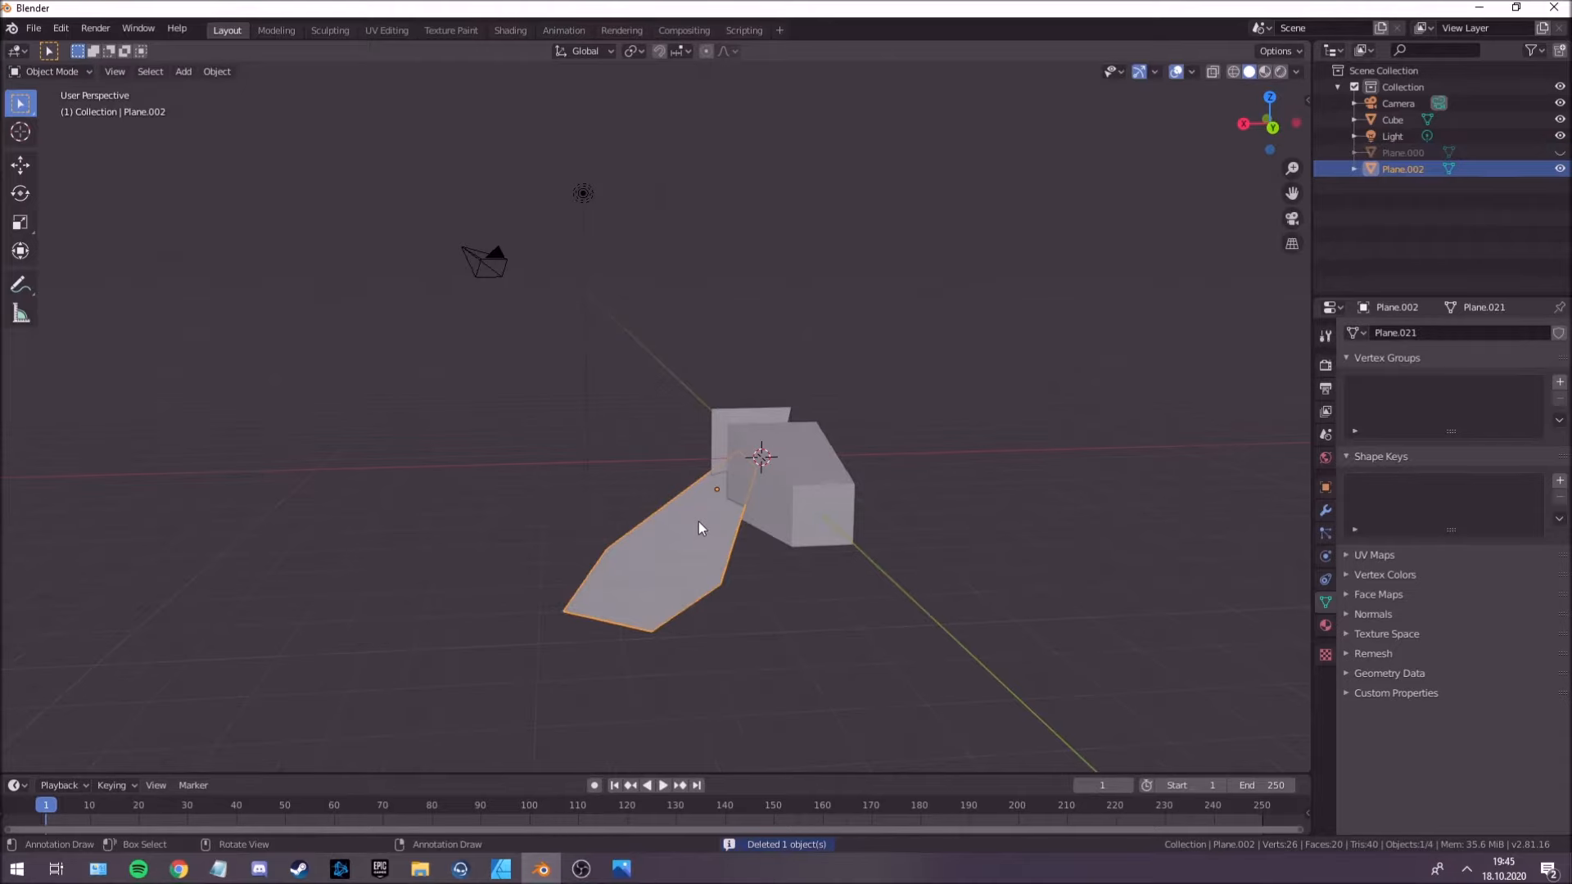
Duplicate the wing in place and mirror the copy along the global X axis.
{"action": "key", "text": "shift+d"}
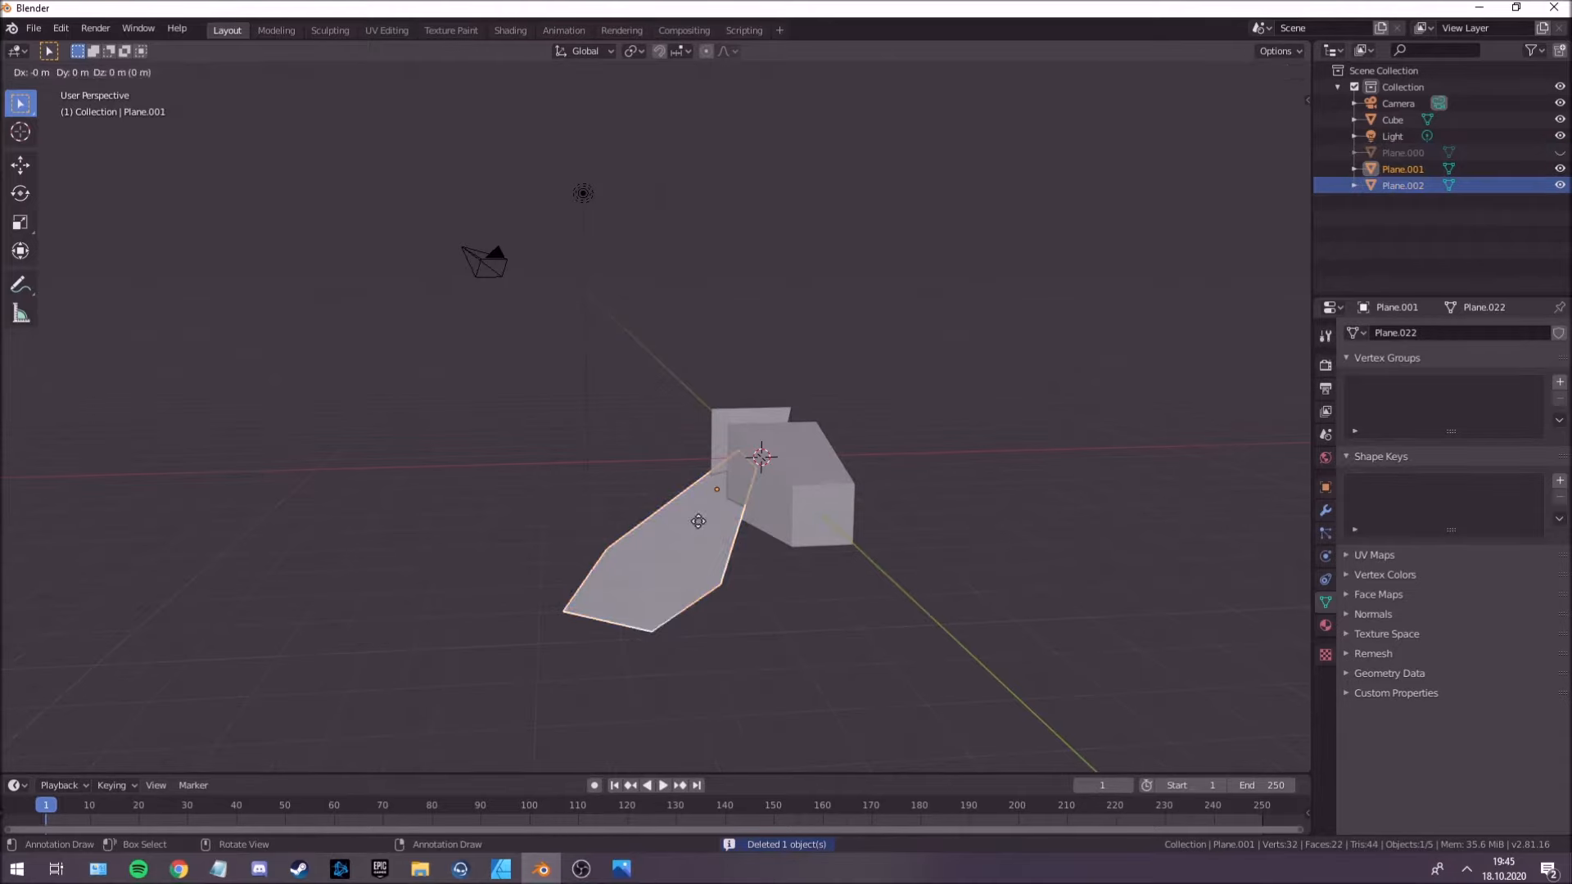
{"action": "right_click", "coordinate": [698, 521]}
{"action": "right_click", "coordinate": [698, 522]}
{"action": "mouse_move", "coordinate": [698, 521]}
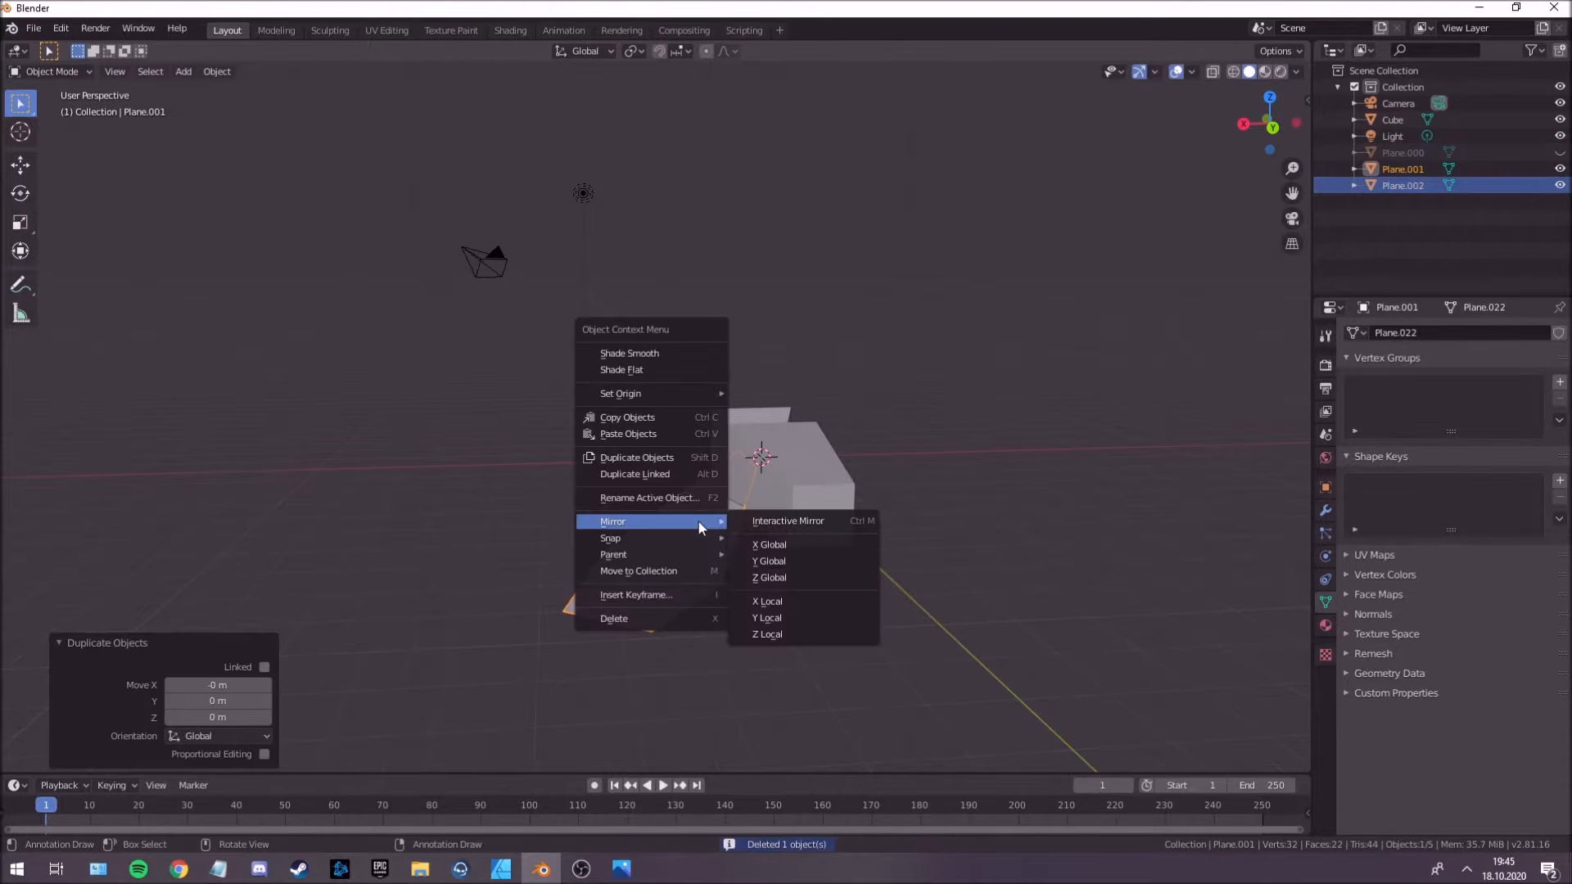
{"action": "left_click", "coordinate": [773, 547]}
Move the mirrored wing to the opposite side of the body and raise it 0.813 m along Z.
{"action": "middle_click_drag", "start_coordinate": [772, 542], "coordinate": [743, 456]}
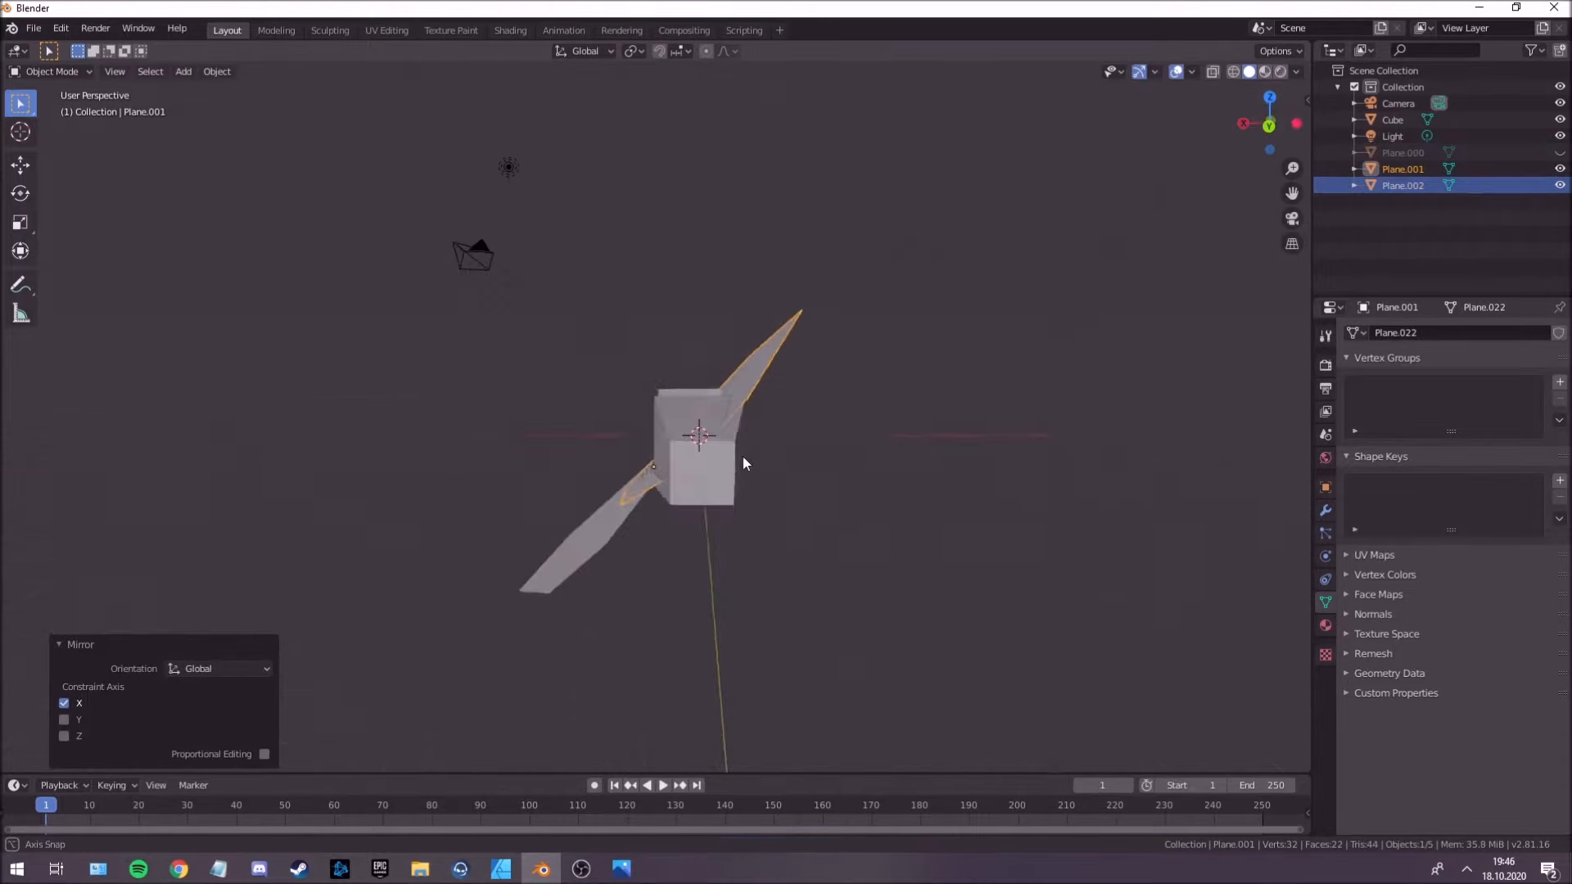
{"action": "key", "text": "g"}
{"action": "key", "text": "x"}
{"action": "key", "text": "z"}
{"action": "left_click", "coordinate": [826, 466]}
Rotate the copied wing -90° around the global Y axis.
{"action": "mouse_move", "coordinate": [828, 466]}
{"action": "middle_mouse_down"}
{"action": "mouse_move", "coordinate": [825, 428]}
{"action": "mouse_move", "coordinate": [810, 439]}
{"action": "mouse_move", "coordinate": [845, 530]}
{"action": "mouse_move", "coordinate": [829, 574]}
{"action": "mouse_move", "coordinate": [831, 488]}
{"action": "middle_mouse_up"}
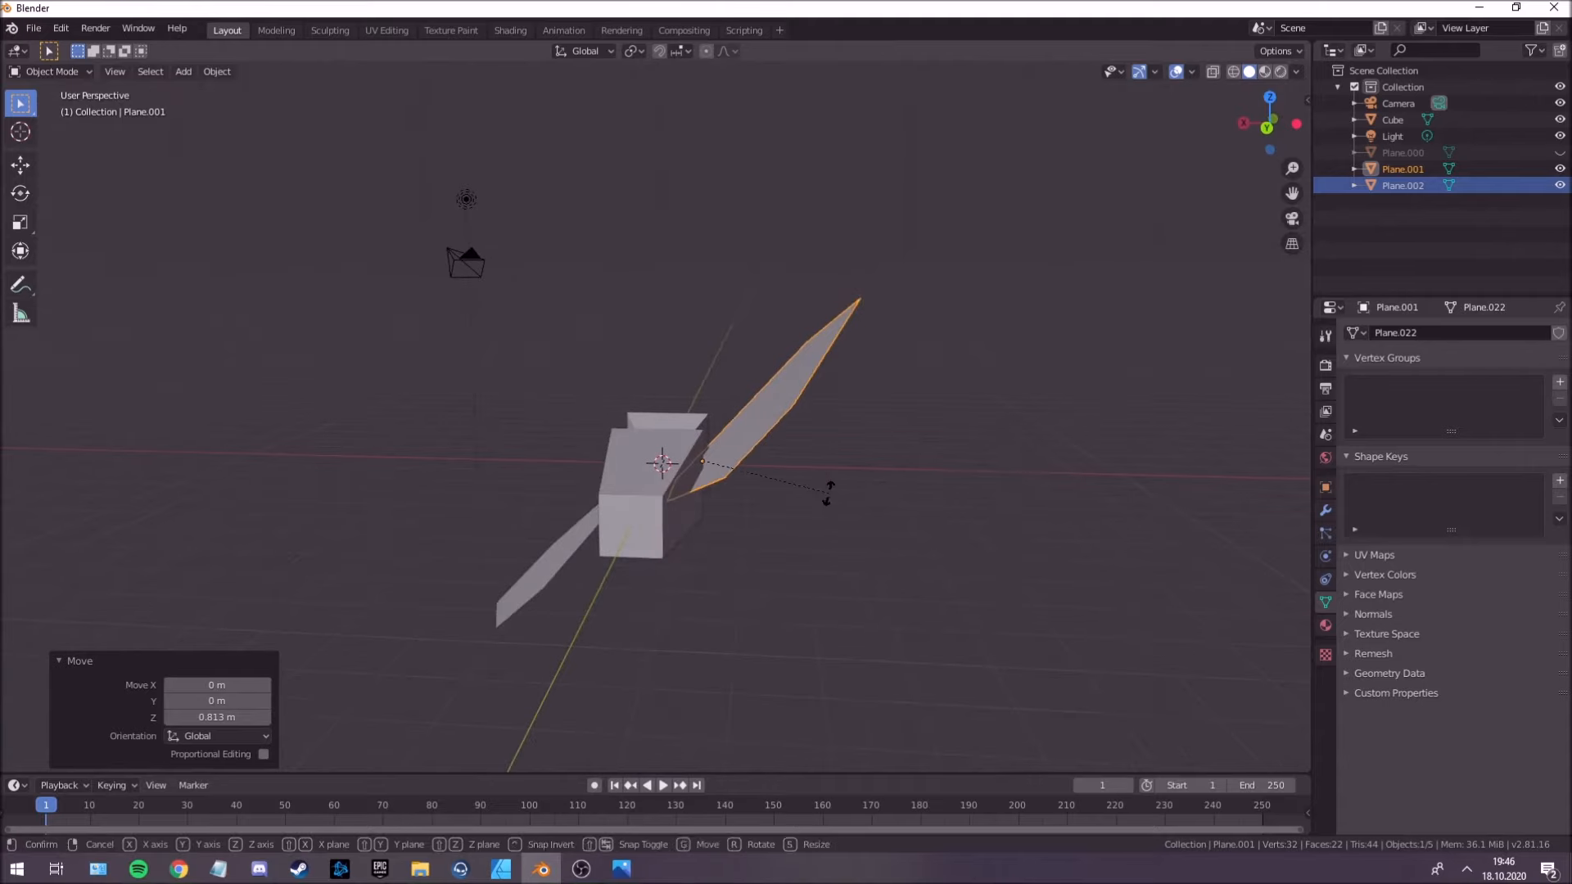
{"action": "type", "text": "ry"}
{"action": "type", "text": "-90"}
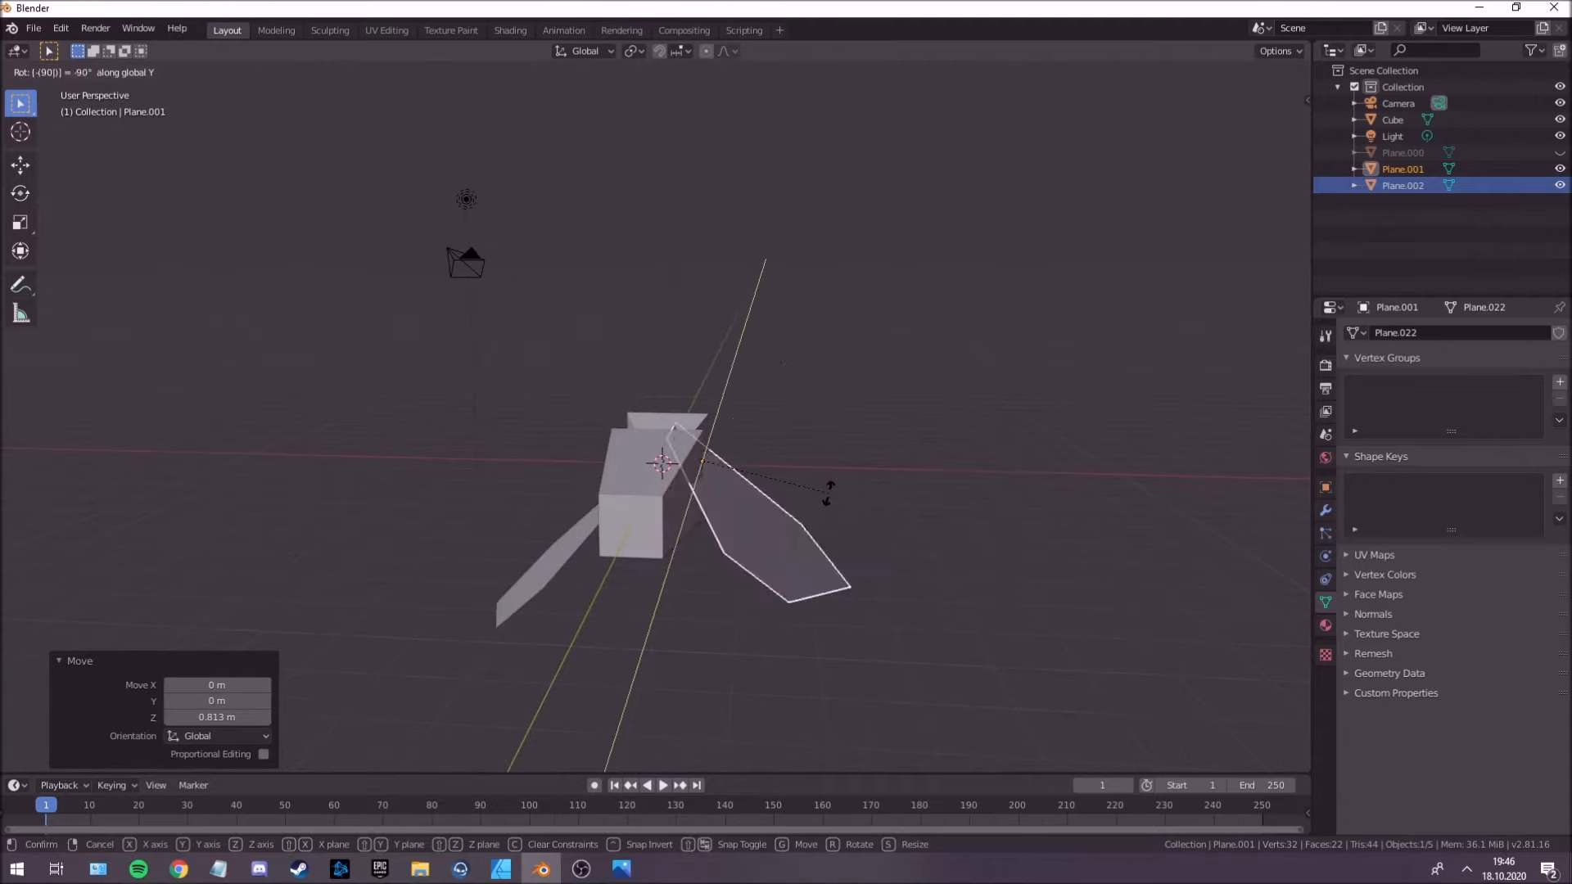
{"action": "key", "text": "Return"}
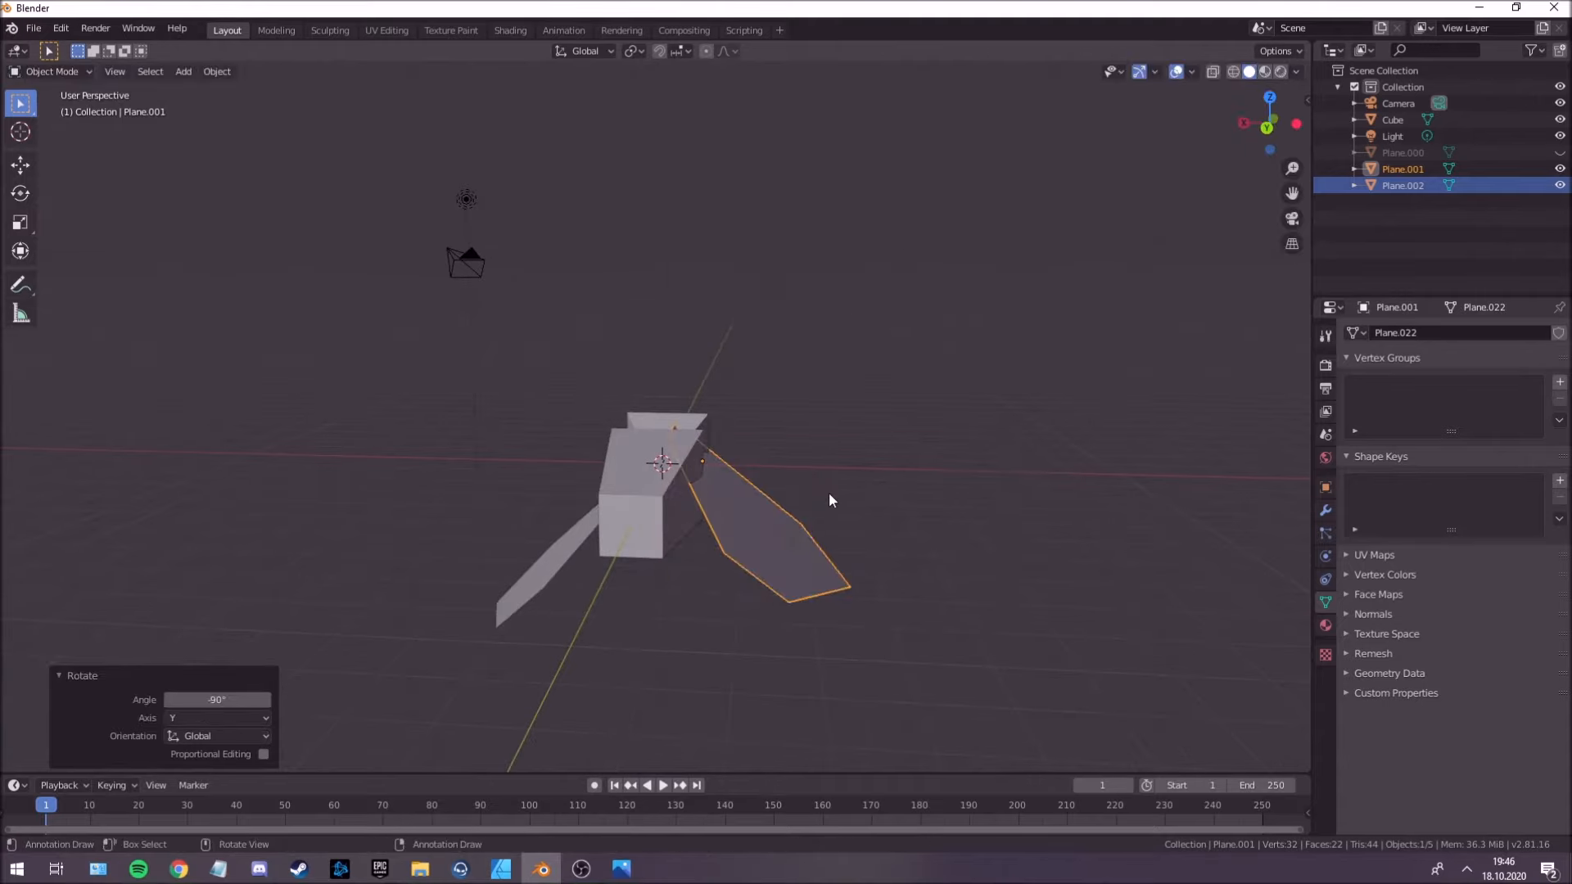
Lower the copied wing along Z and shift it along X to match the original wing's height and spacing.
{"action": "middle_click_drag", "start_coordinate": [828, 493], "coordinate": [837, 465]}
{"action": "key", "text": "g"}
{"action": "key", "text": "z"}
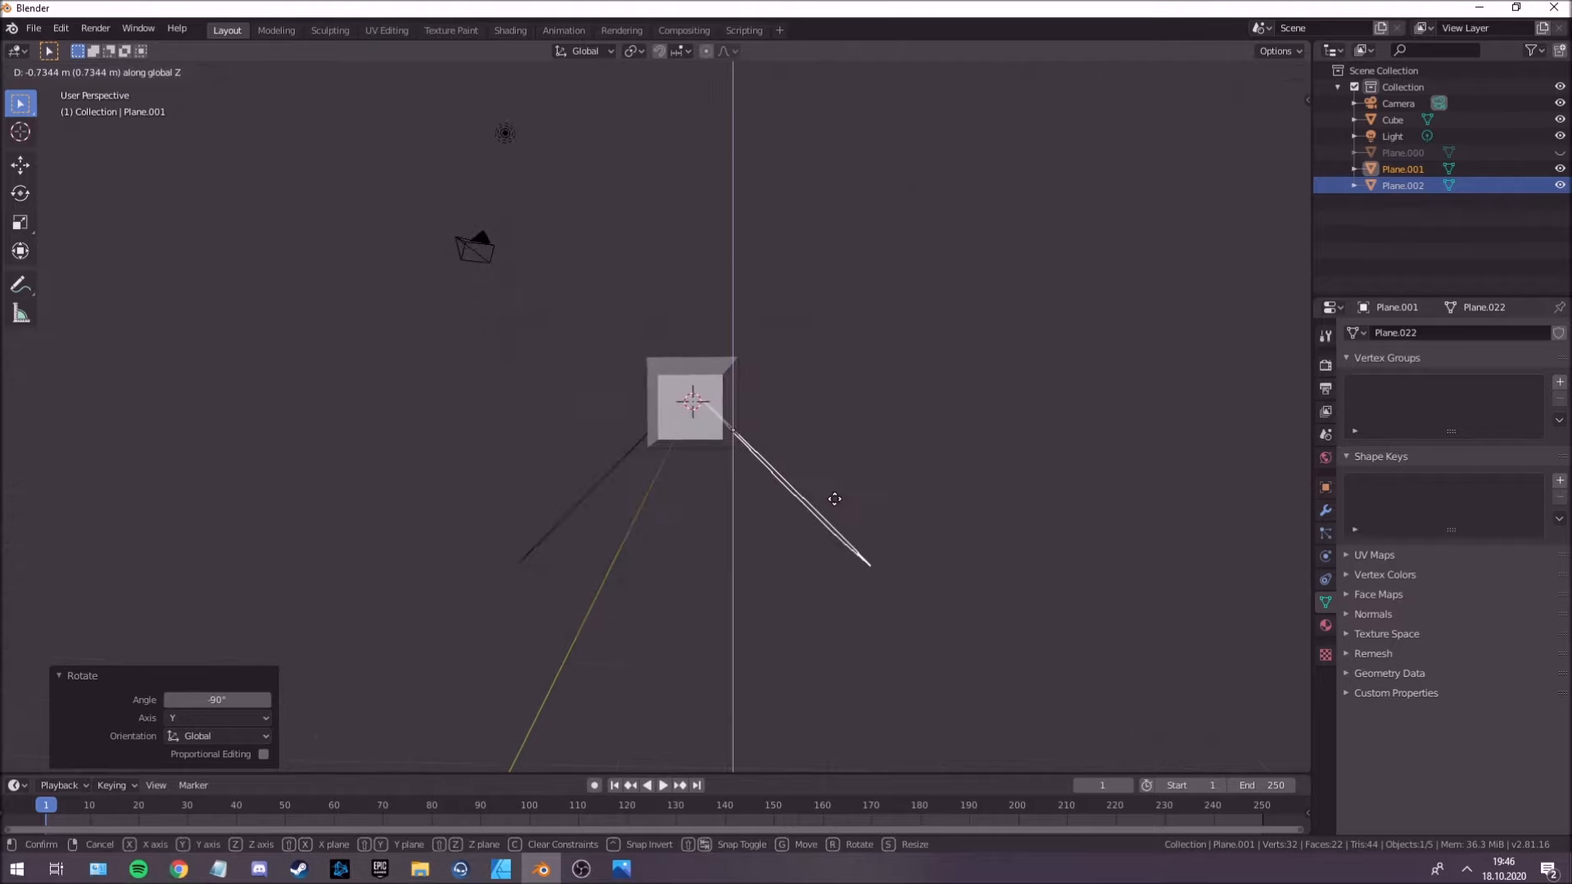
{"action": "left_click", "coordinate": [835, 505]}
{"action": "key", "text": "g"}
{"action": "key", "text": "x"}
{"action": "left_click", "coordinate": [840, 501]}
Fine-tune the copied wing's position along Z and X against the body's side, and deselect it.
{"action": "key", "text": "g"}
{"action": "key", "text": "z"}
{"action": "left_click", "coordinate": [837, 502]}
{"action": "key", "text": "g"}
{"action": "key", "text": "x"}
{"action": "left_click", "coordinate": [834, 500]}
{"action": "mouse_move", "coordinate": [831, 498]}
{"action": "middle_mouse_down"}
{"action": "mouse_move", "coordinate": [754, 502]}
{"action": "mouse_move", "coordinate": [719, 561]}
{"action": "mouse_move", "coordinate": [827, 491]}
{"action": "middle_mouse_up"}
{"action": "left_click", "coordinate": [835, 501]}
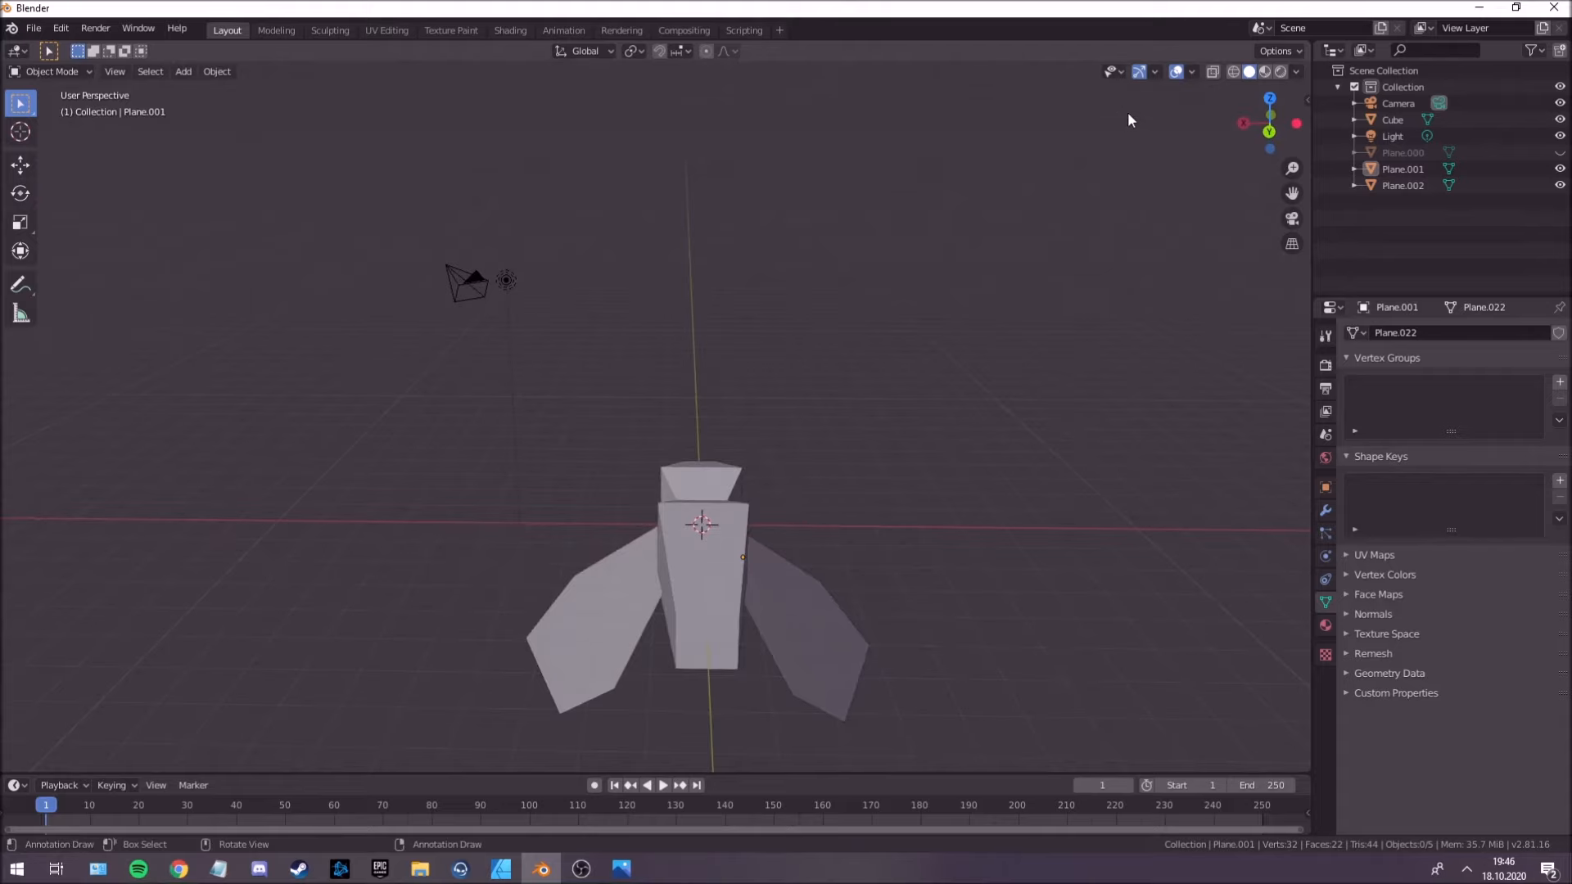
Select both wings and join them into one object.
{"action": "middle_click_drag", "start_coordinate": [995, 464], "coordinate": [692, 542]}
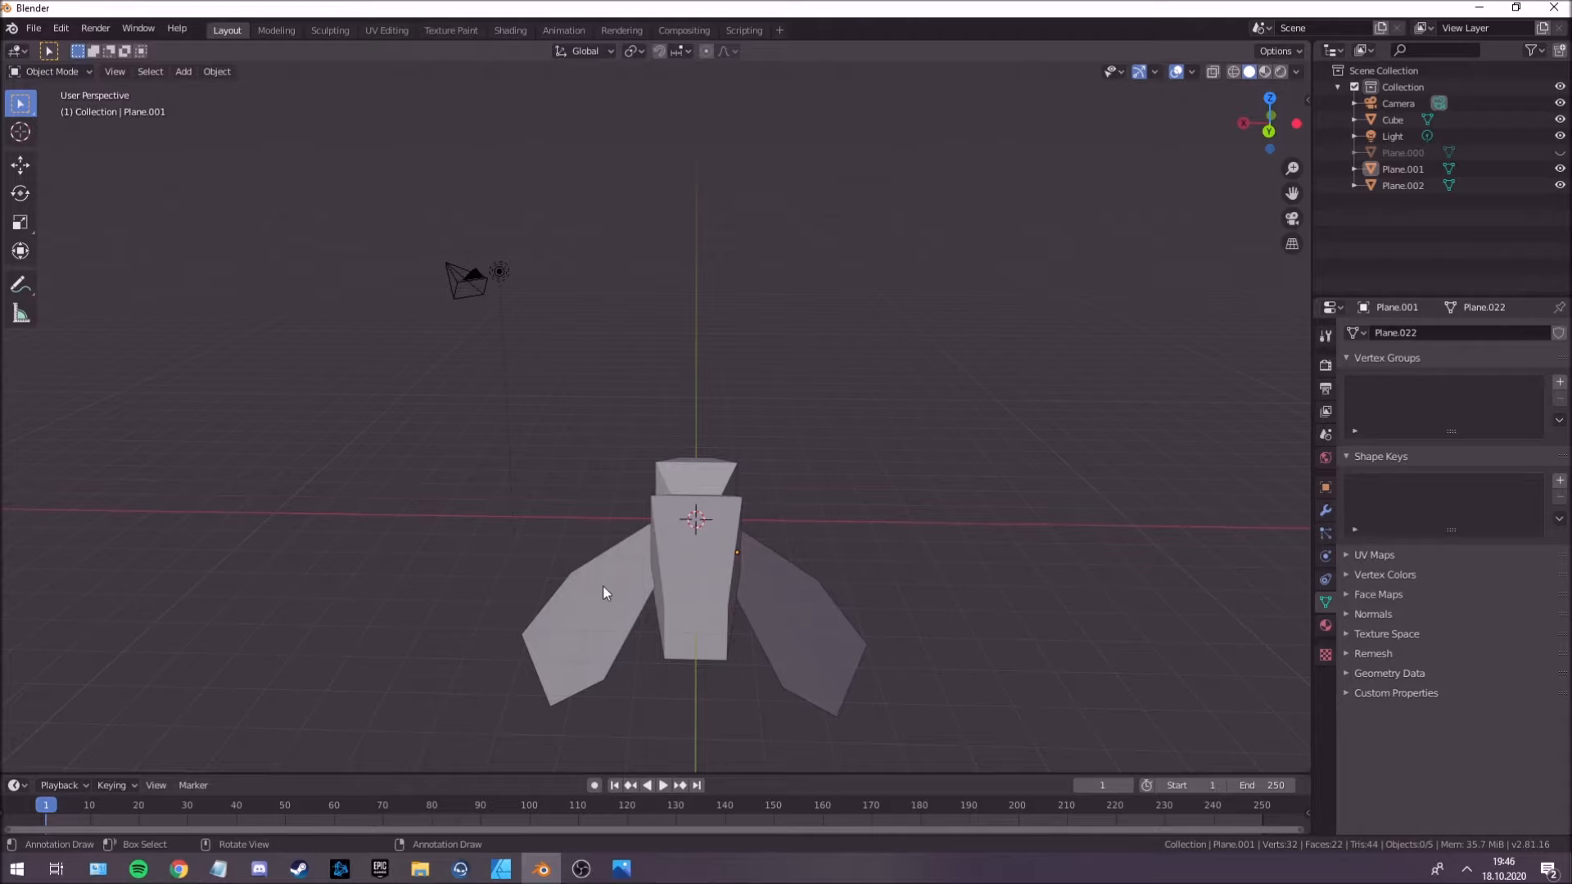
{"action": "middle_click_drag", "start_coordinate": [595, 591], "coordinate": [602, 541]}
{"action": "left_click", "coordinate": [603, 540]}
{"action": "left_click", "coordinate": [757, 565], "text": "shift"}
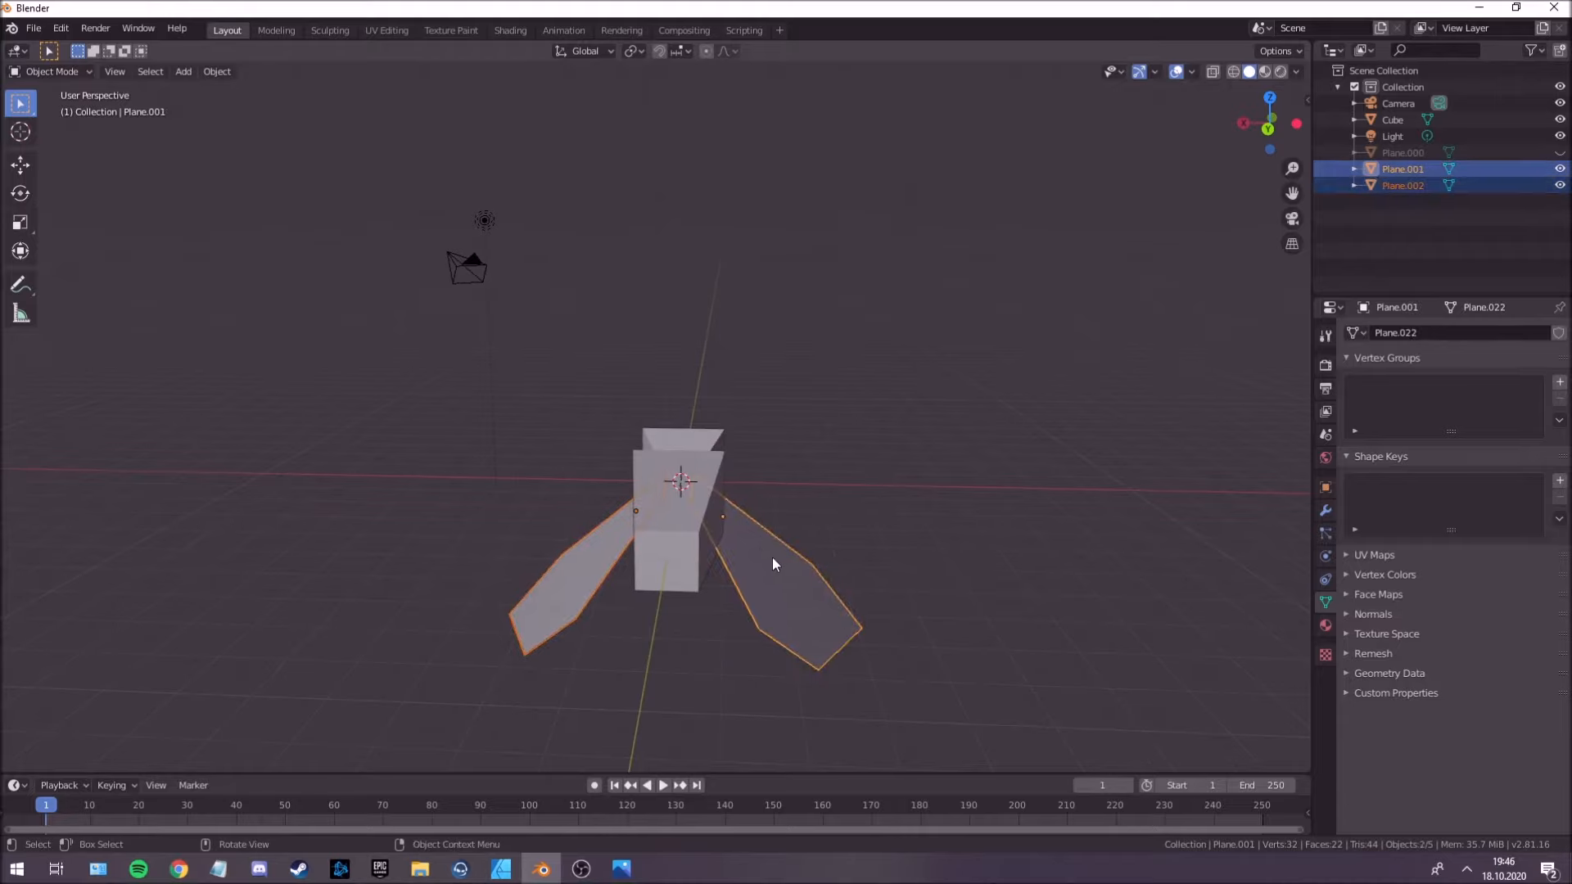
{"action": "key", "text": "ctrl+j"}
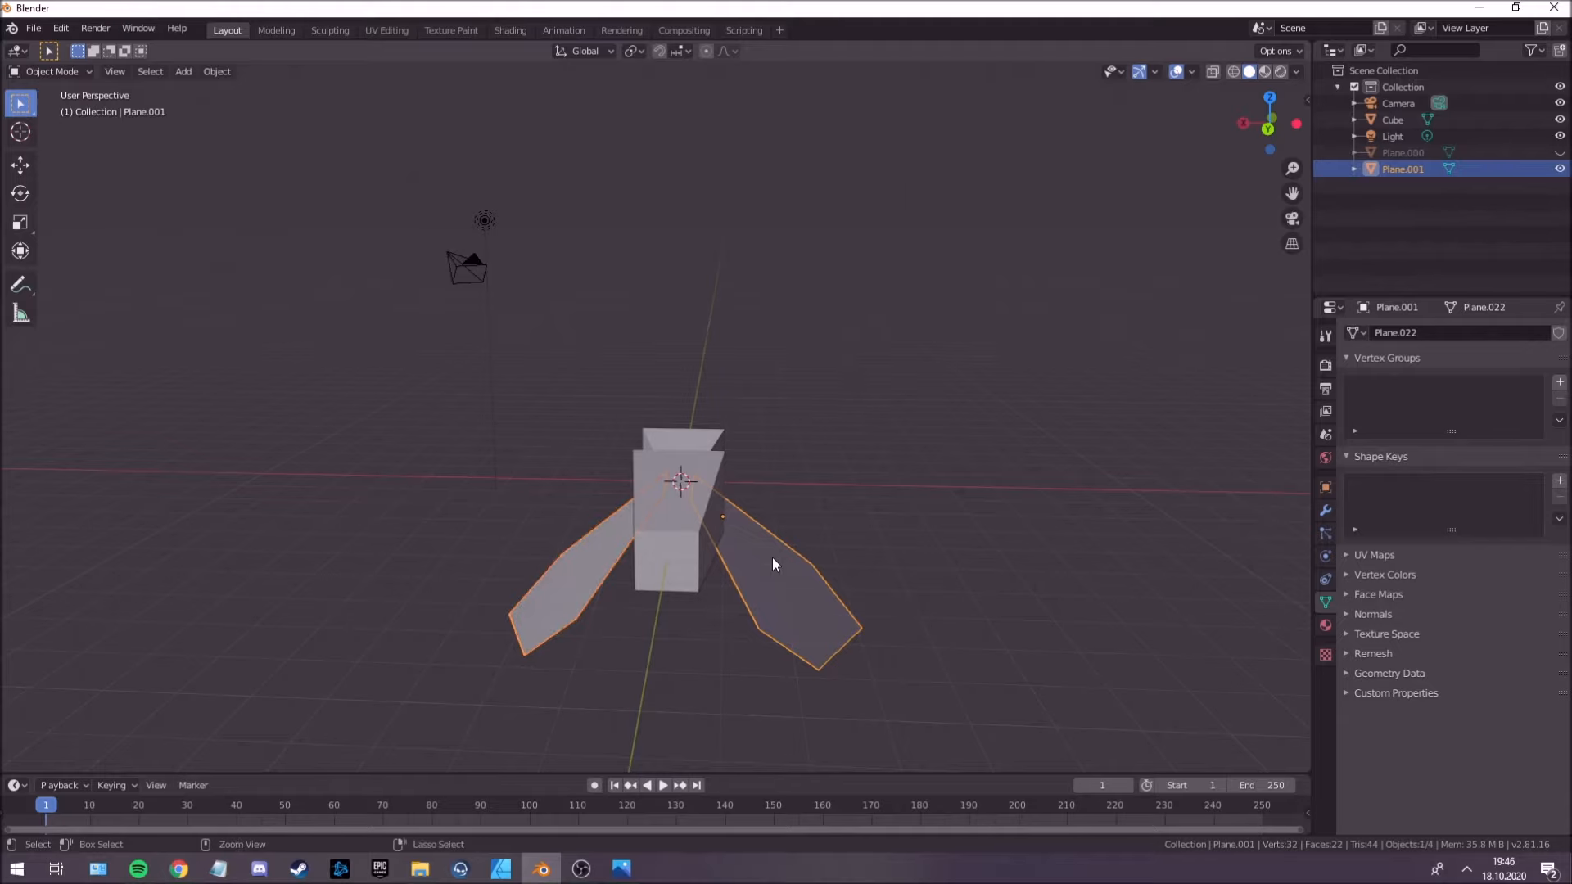
Try moving the joined wings up and down along the Z axis.
{"action": "middle_click_drag", "start_coordinate": [773, 557], "coordinate": [725, 572]}
{"action": "key", "text": "alt+a"}
{"action": "left_click", "coordinate": [725, 572]}
{"action": "key", "text": "g"}
{"action": "key", "text": "z"}
{"action": "left_click", "coordinate": [734, 422]}
{"action": "key", "text": "g"}
{"action": "key", "text": "z"}
{"action": "left_click", "coordinate": [740, 581]}
{"action": "mouse_move", "coordinate": [740, 581]}
{"action": "middle_mouse_down"}
{"action": "mouse_move", "coordinate": [714, 559]}
{"action": "mouse_move", "coordinate": [767, 564]}
{"action": "mouse_move", "coordinate": [726, 555]}
{"action": "middle_mouse_up"}
{"action": "key", "text": "ctrl+z"}
{"action": "key", "text": "ctrl+shift+z"}
Try raising a single wing vertex along Z in Edit Mode, undo the move, and return to Object Mode.
{"action": "key", "text": "Tab"}
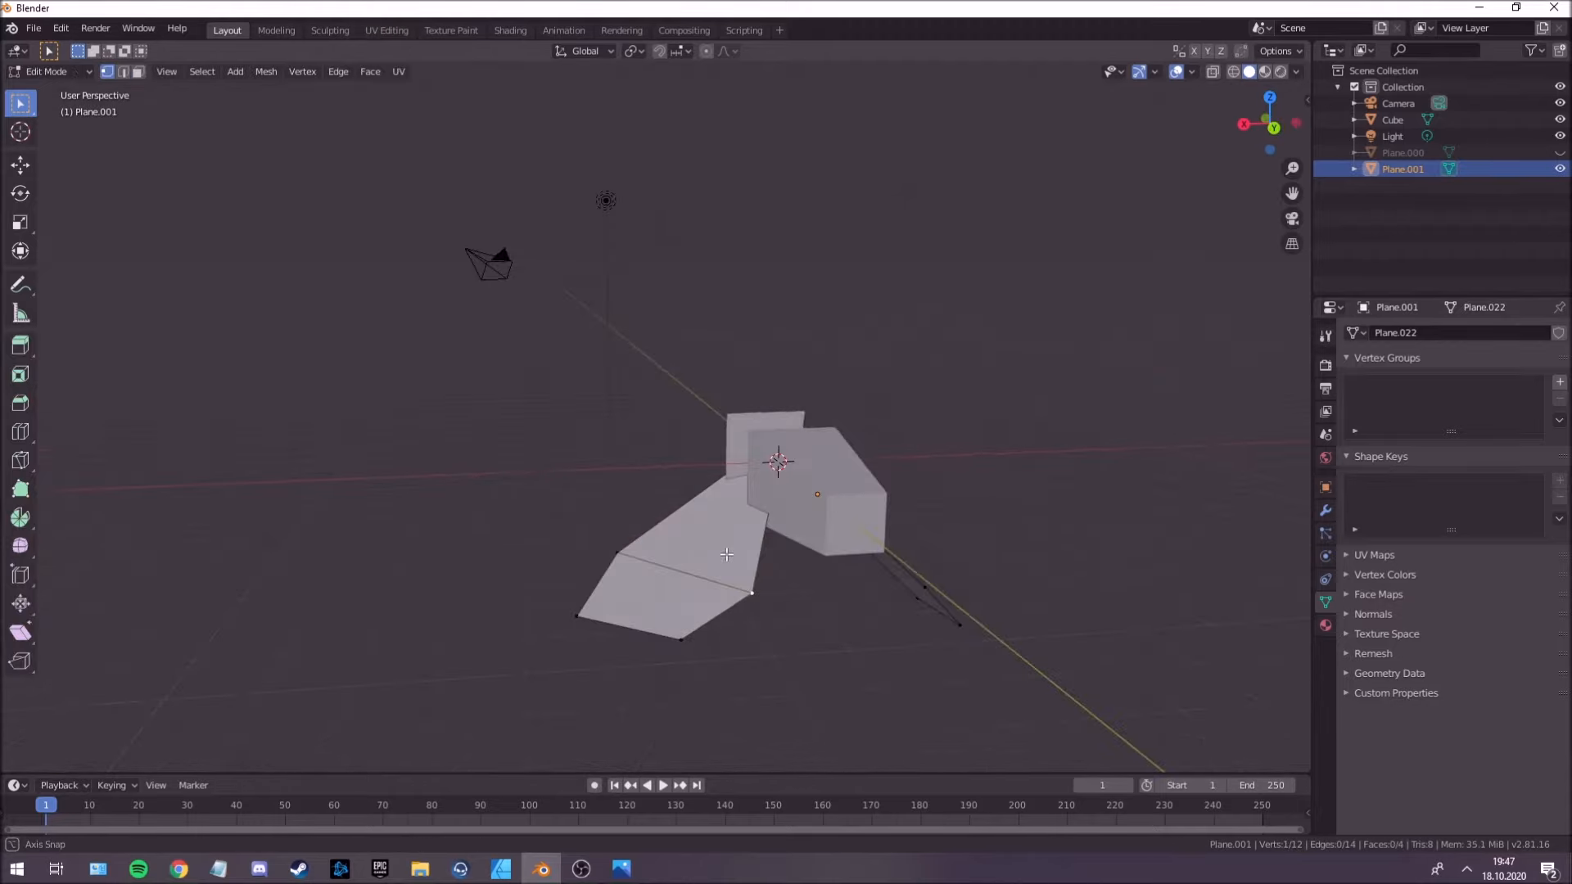
{"action": "key", "text": "g"}
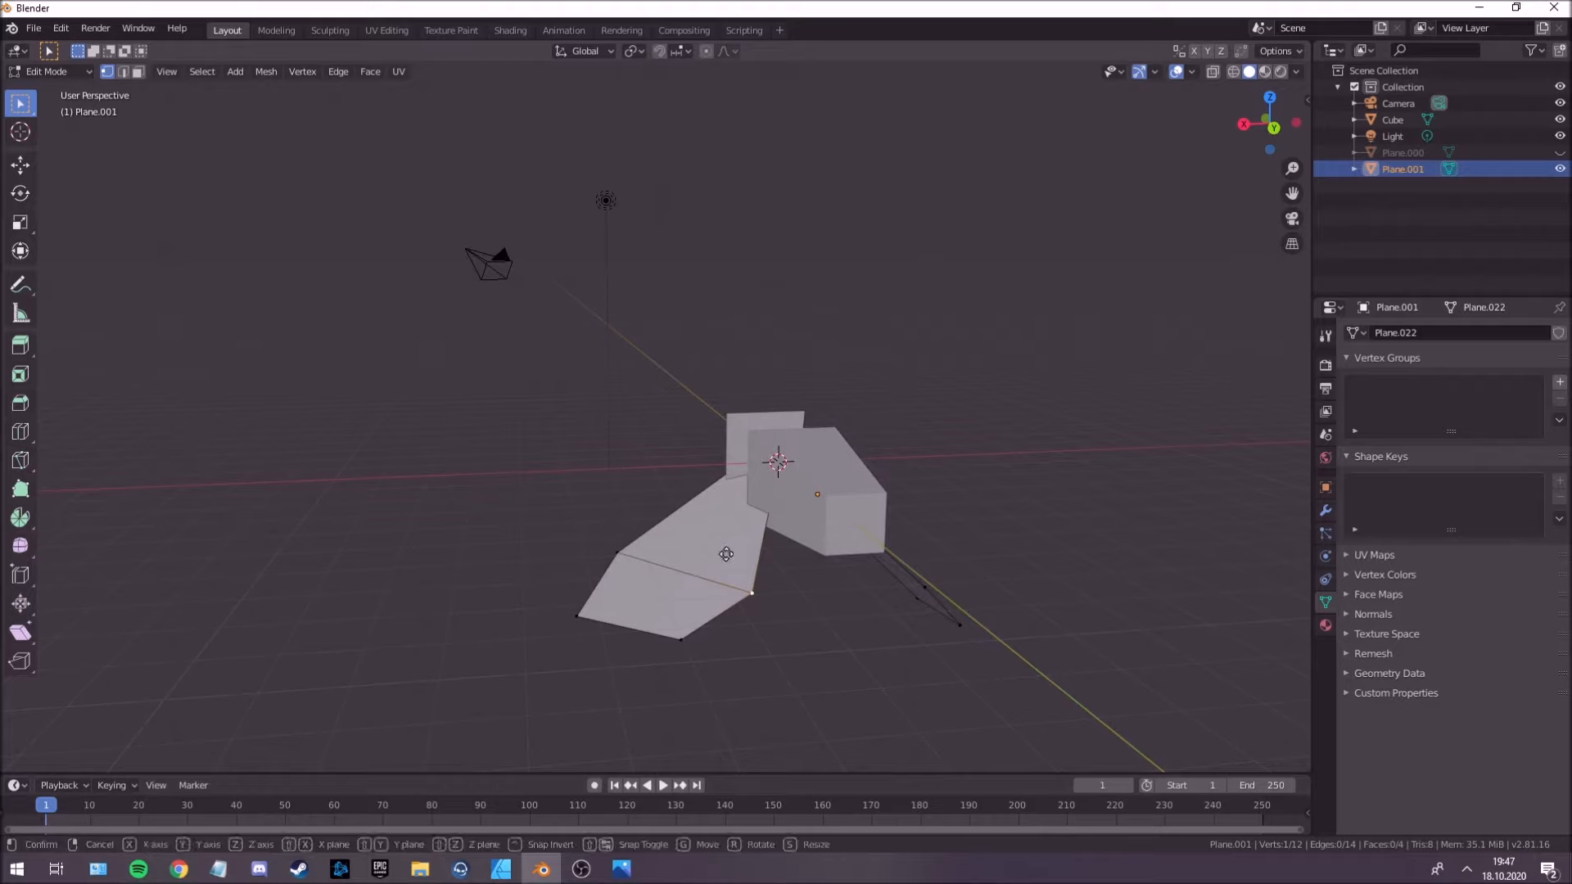
{"action": "key", "text": "z"}
{"action": "left_click", "coordinate": [728, 471]}
{"action": "middle_click_drag", "start_coordinate": [743, 468], "coordinate": [778, 525]}
{"action": "key", "text": "ctrl+z"}
{"action": "key", "text": "Tab"}
Select the joined wings and add the Basis and Key 1 shape keys to them.
{"action": "left_click", "coordinate": [797, 469]}
{"action": "left_click", "coordinate": [783, 517]}
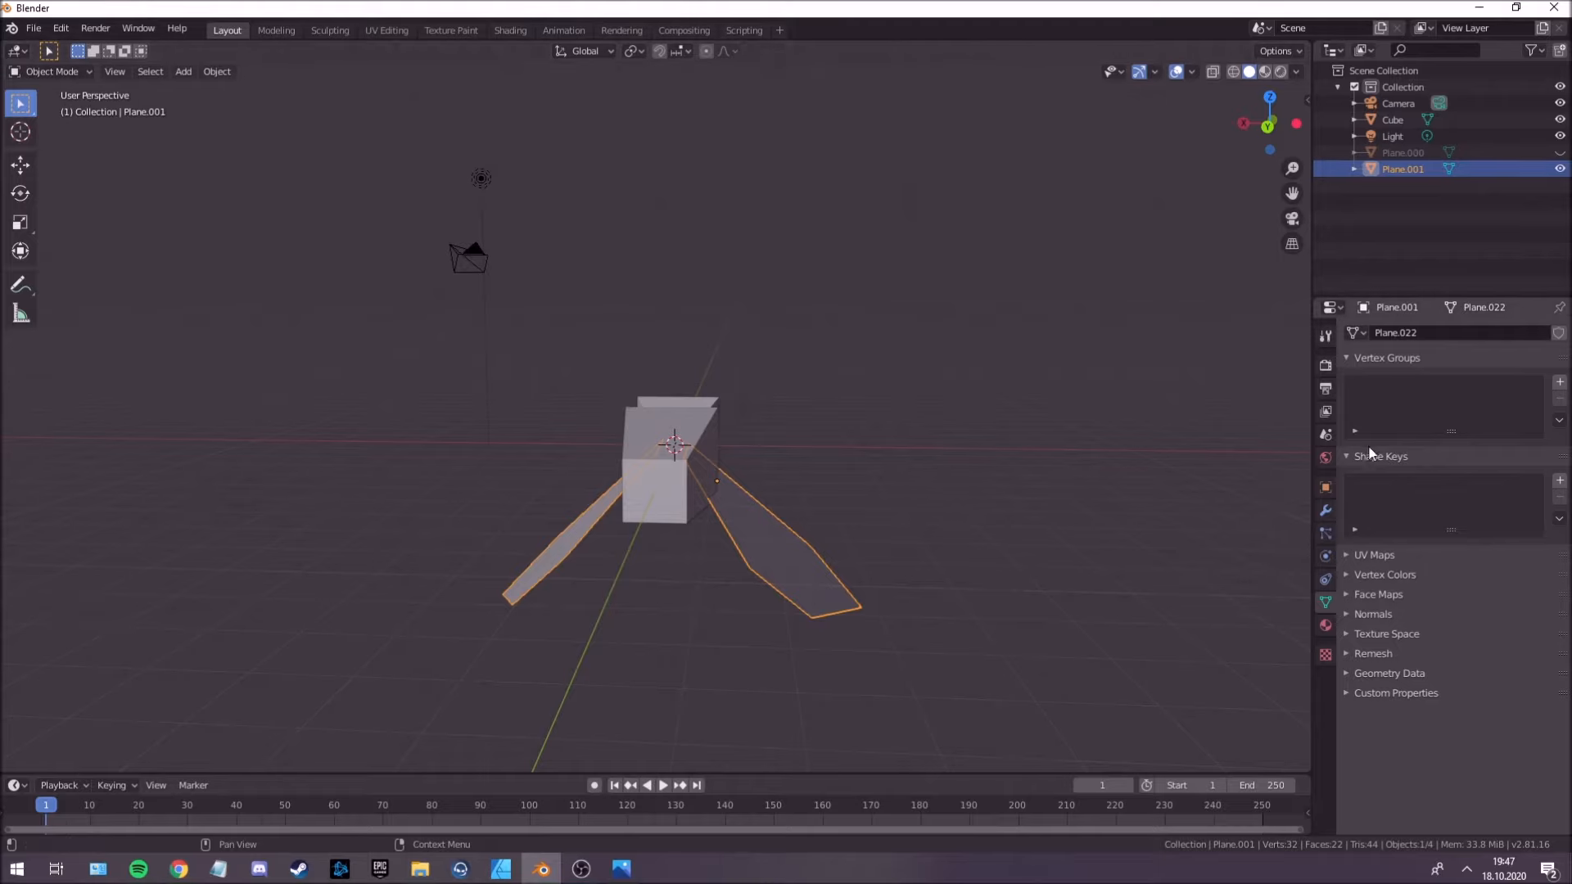
{"action": "middle_click_drag", "start_coordinate": [928, 487], "coordinate": [788, 554]}
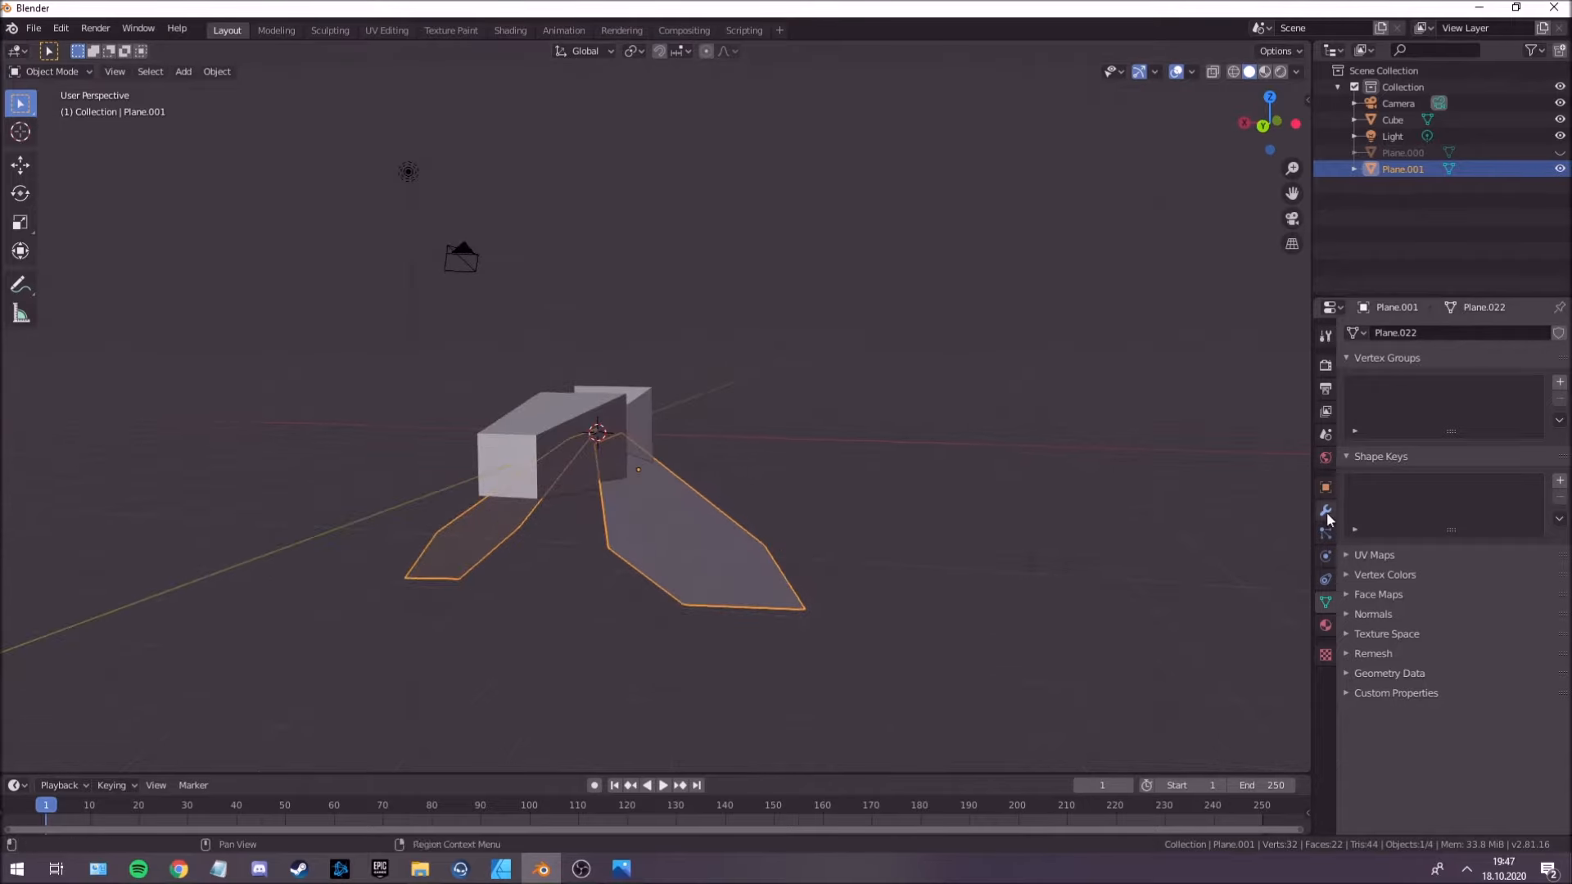
{"action": "middle_click_drag", "start_coordinate": [666, 499], "coordinate": [700, 547]}
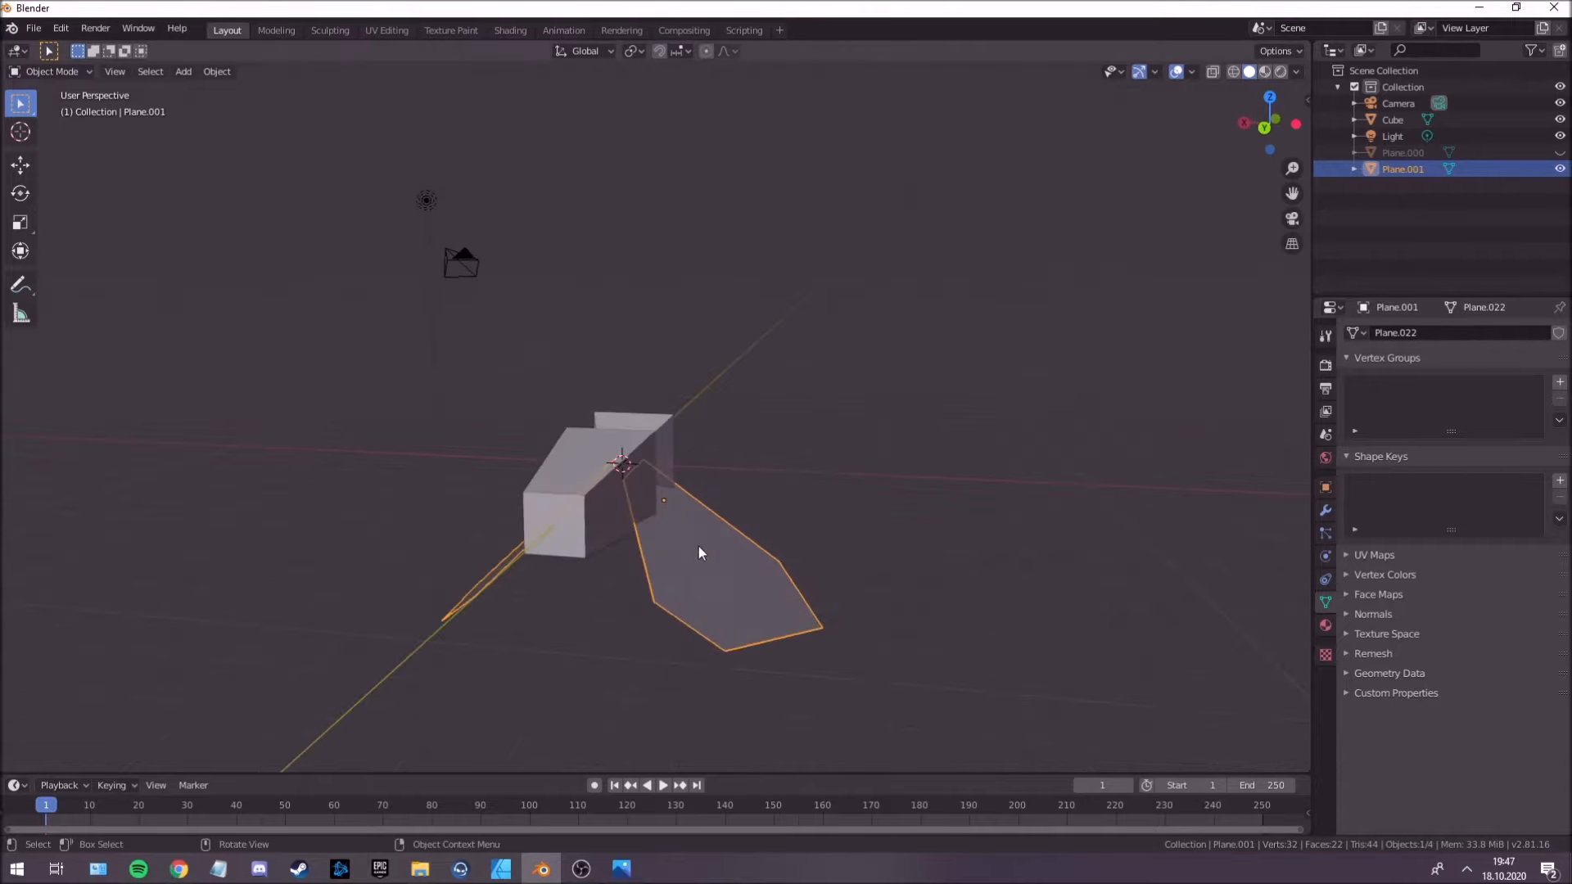
{"action": "middle_click_drag", "start_coordinate": [719, 547], "coordinate": [663, 528]}
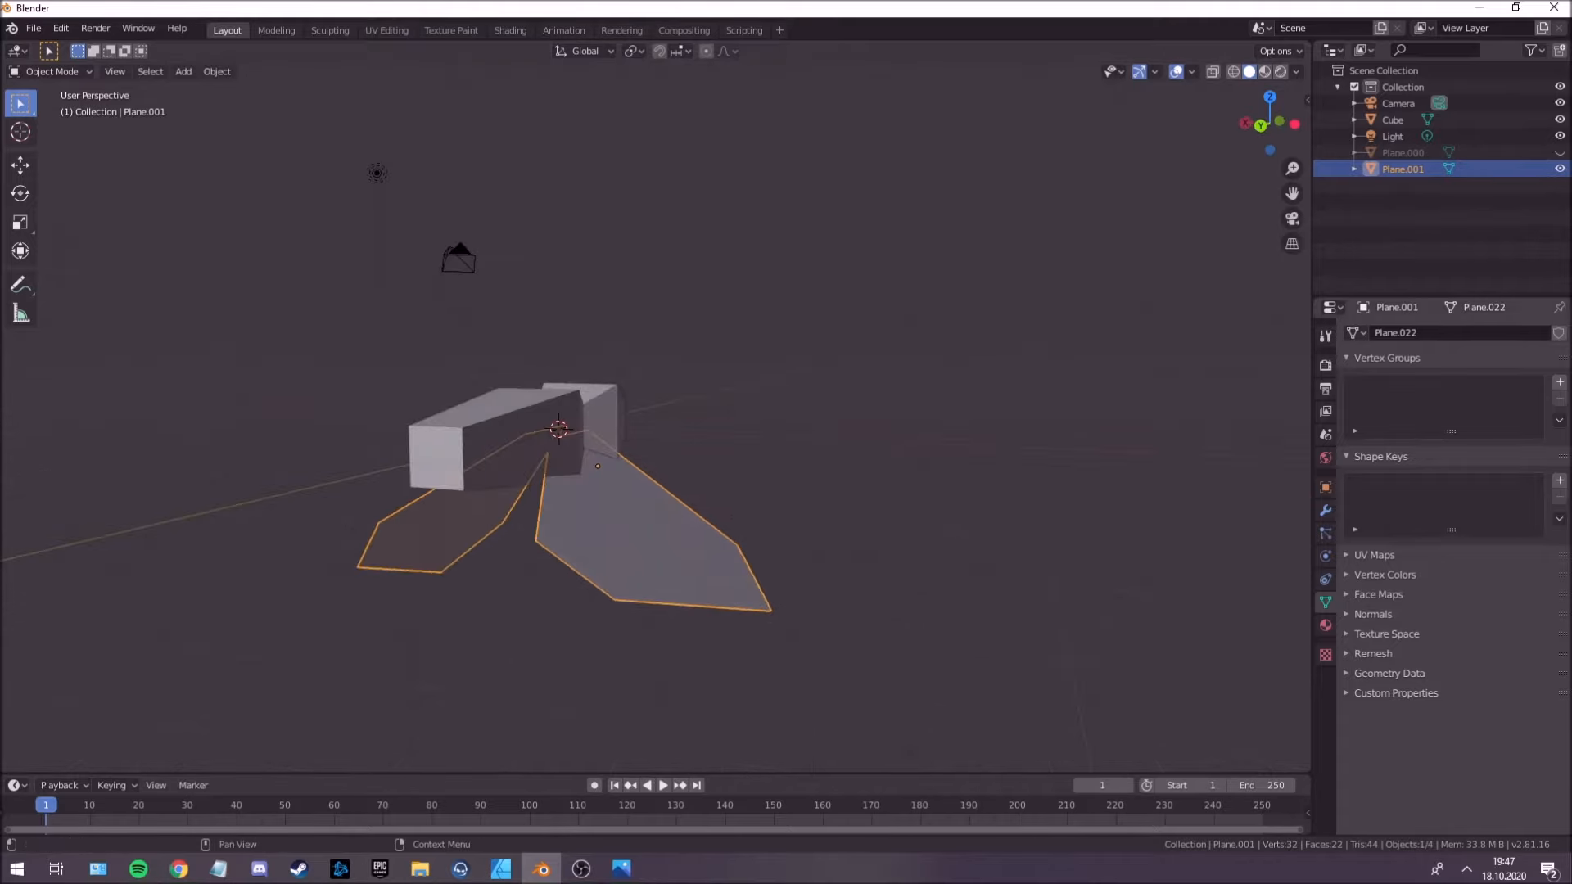
{"action": "left_click", "coordinate": [1559, 480]}
{"action": "left_click", "coordinate": [1560, 481]}
{"action": "mouse_move", "coordinate": [762, 446]}
{"action": "middle_mouse_down"}
{"action": "mouse_move", "coordinate": [735, 437]}
{"action": "mouse_move", "coordinate": [749, 439]}
{"action": "middle_mouse_up"}
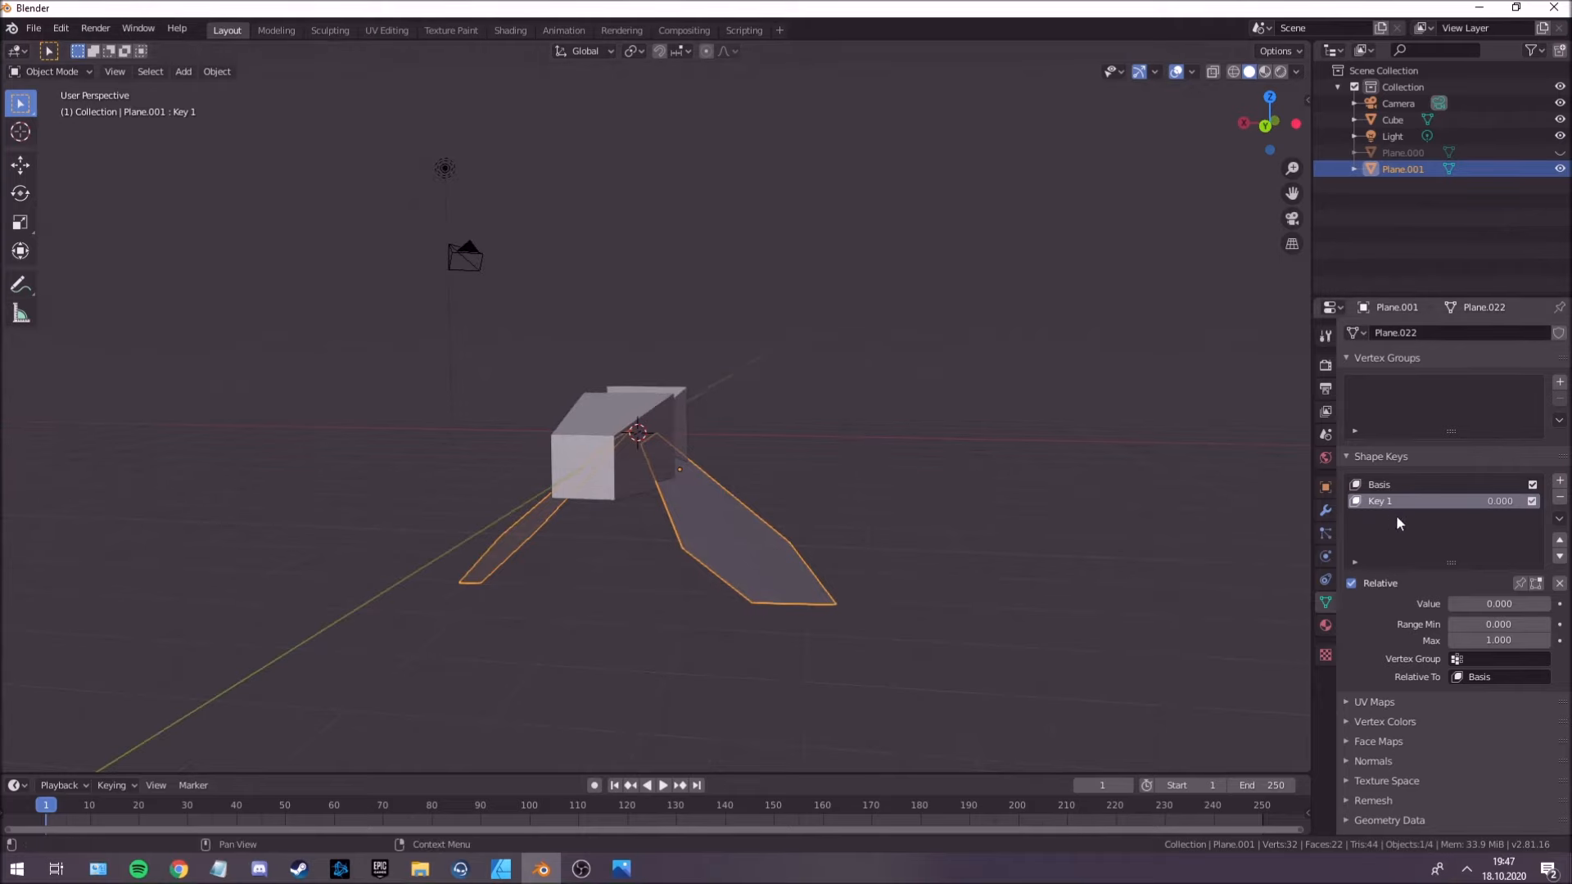
Try raising a wing vertex 2.22 m along Z in Edit Mode with Key 1 active, and undo it.
{"action": "middle_click_drag", "start_coordinate": [991, 547], "coordinate": [724, 517]}
{"action": "key", "text": "Tab"}
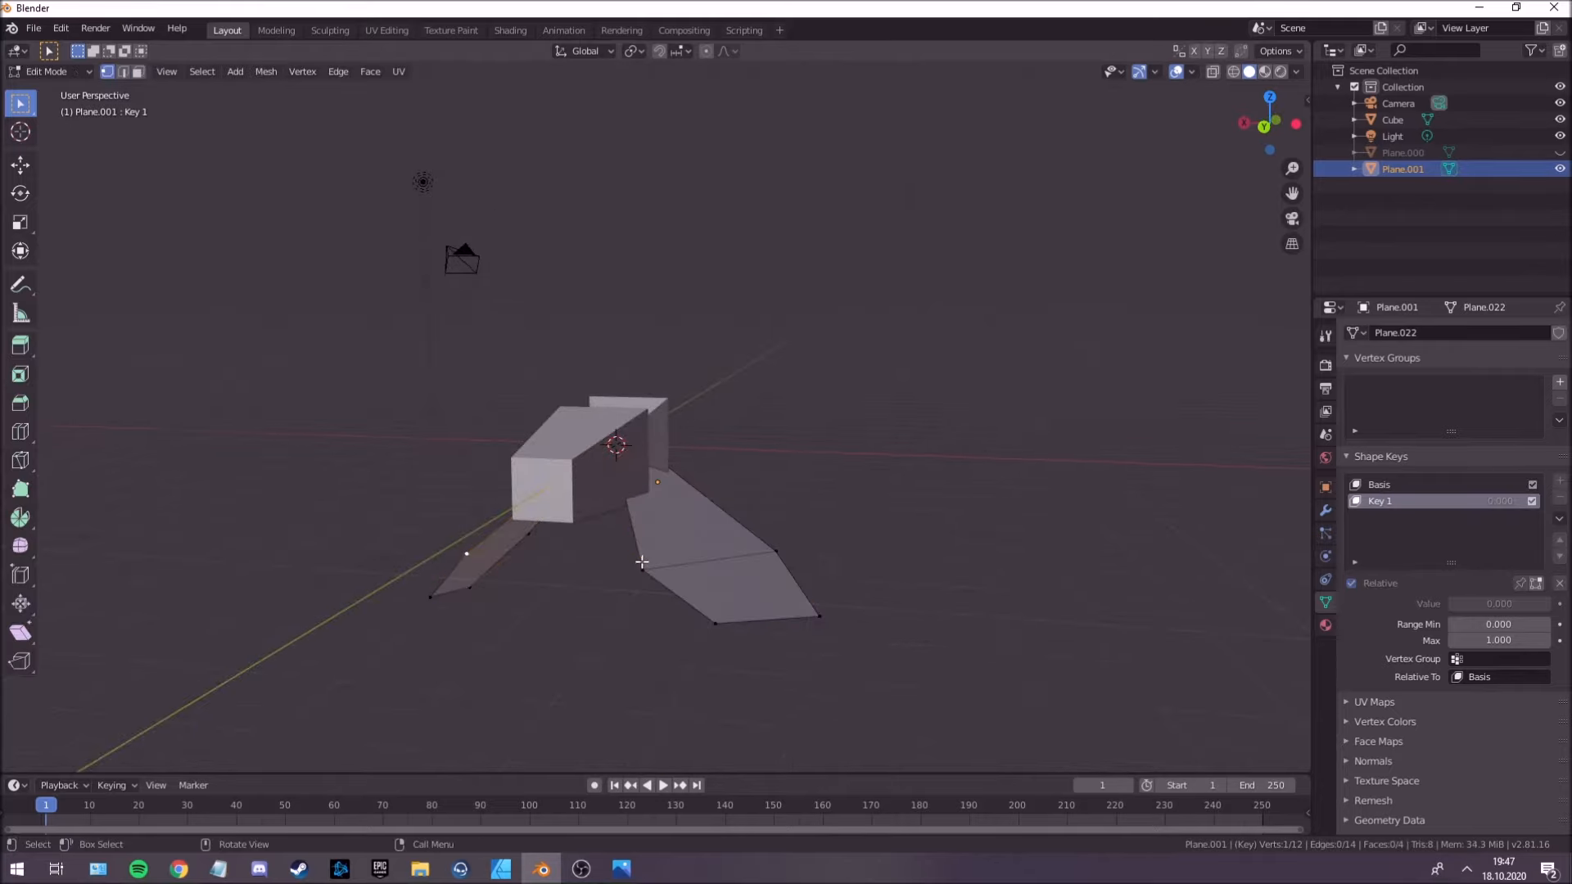
{"action": "middle_click_drag", "start_coordinate": [685, 539], "coordinate": [691, 506]}
{"action": "key", "text": "g"}
{"action": "key", "text": "z"}
{"action": "left_click", "coordinate": [705, 384]}
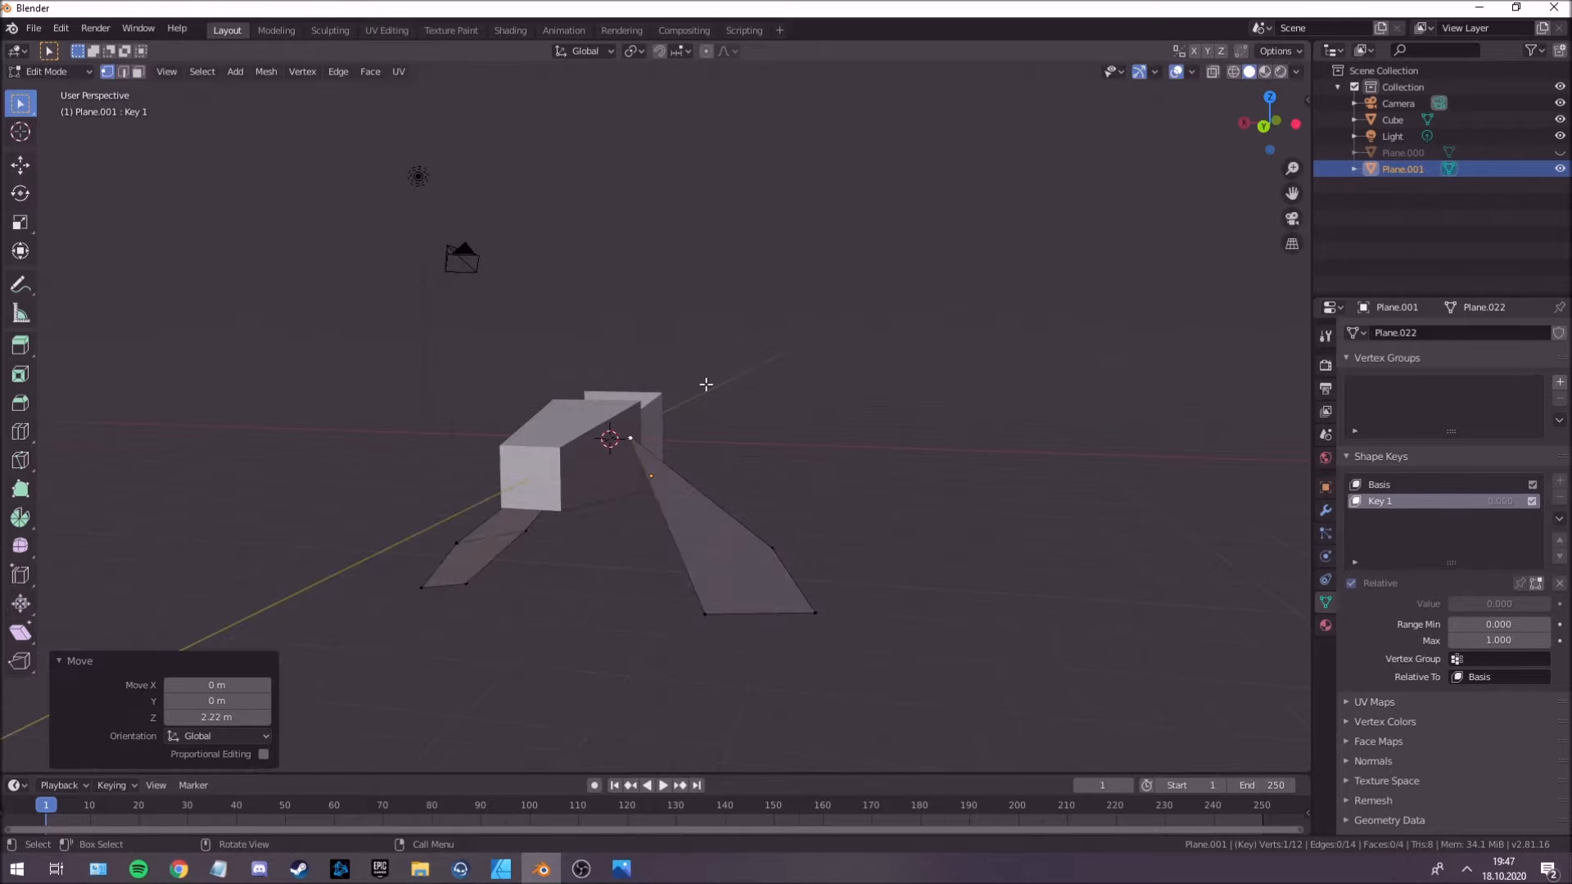
{"action": "key", "text": "ctrl+z"}
{"action": "key", "text": "Tab"}
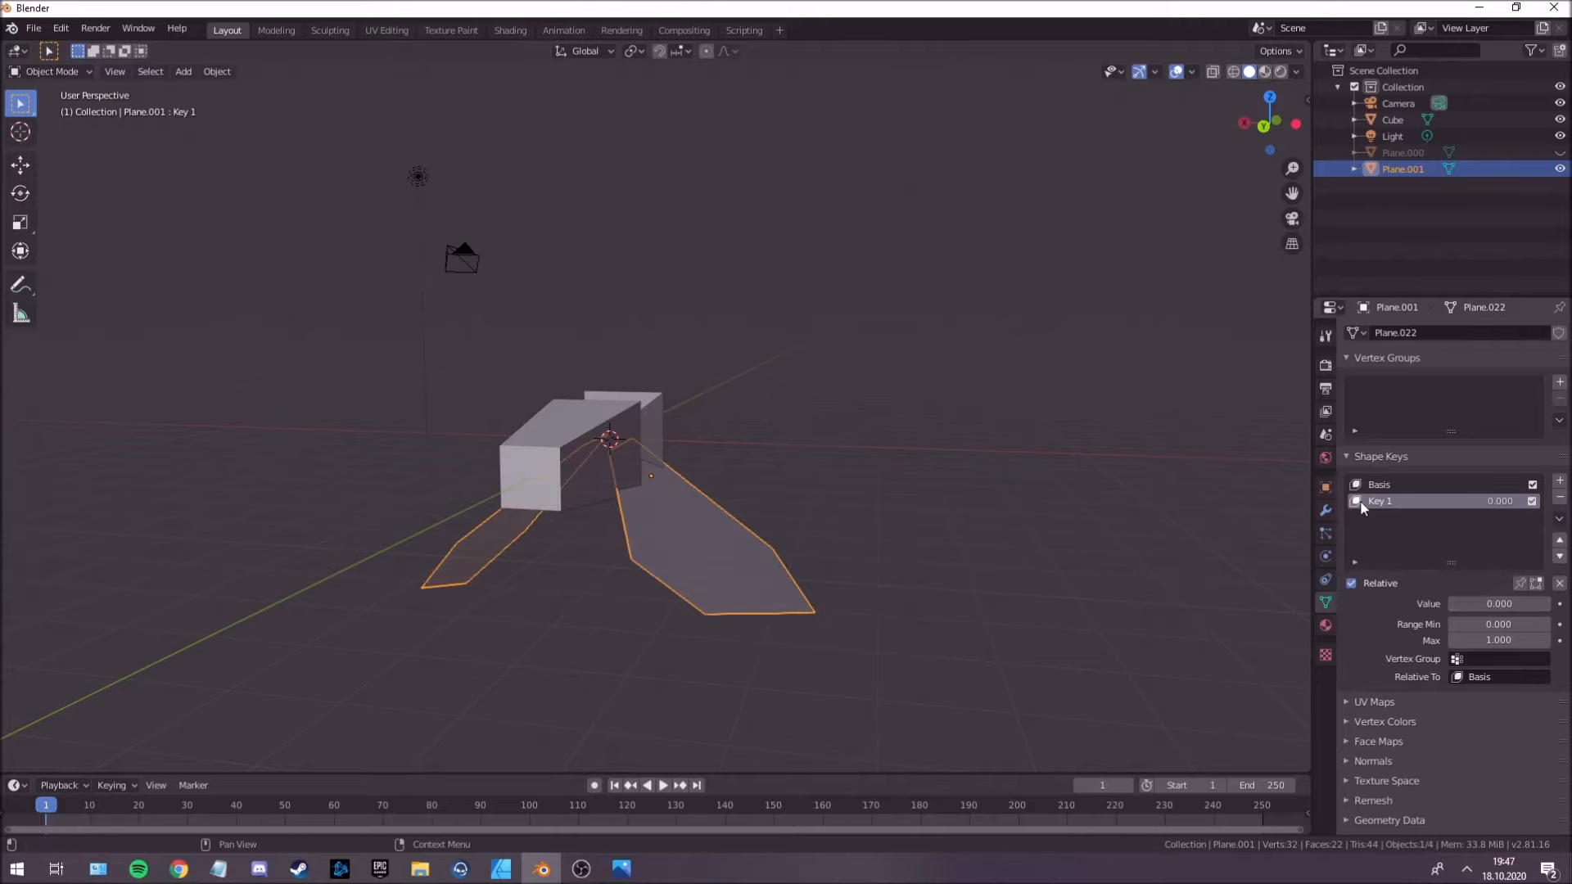
With Key 1 active, enter Edit Mode and raise the wing's rear edge vertex well upward along Z.
{"action": "key", "text": "Tab"}
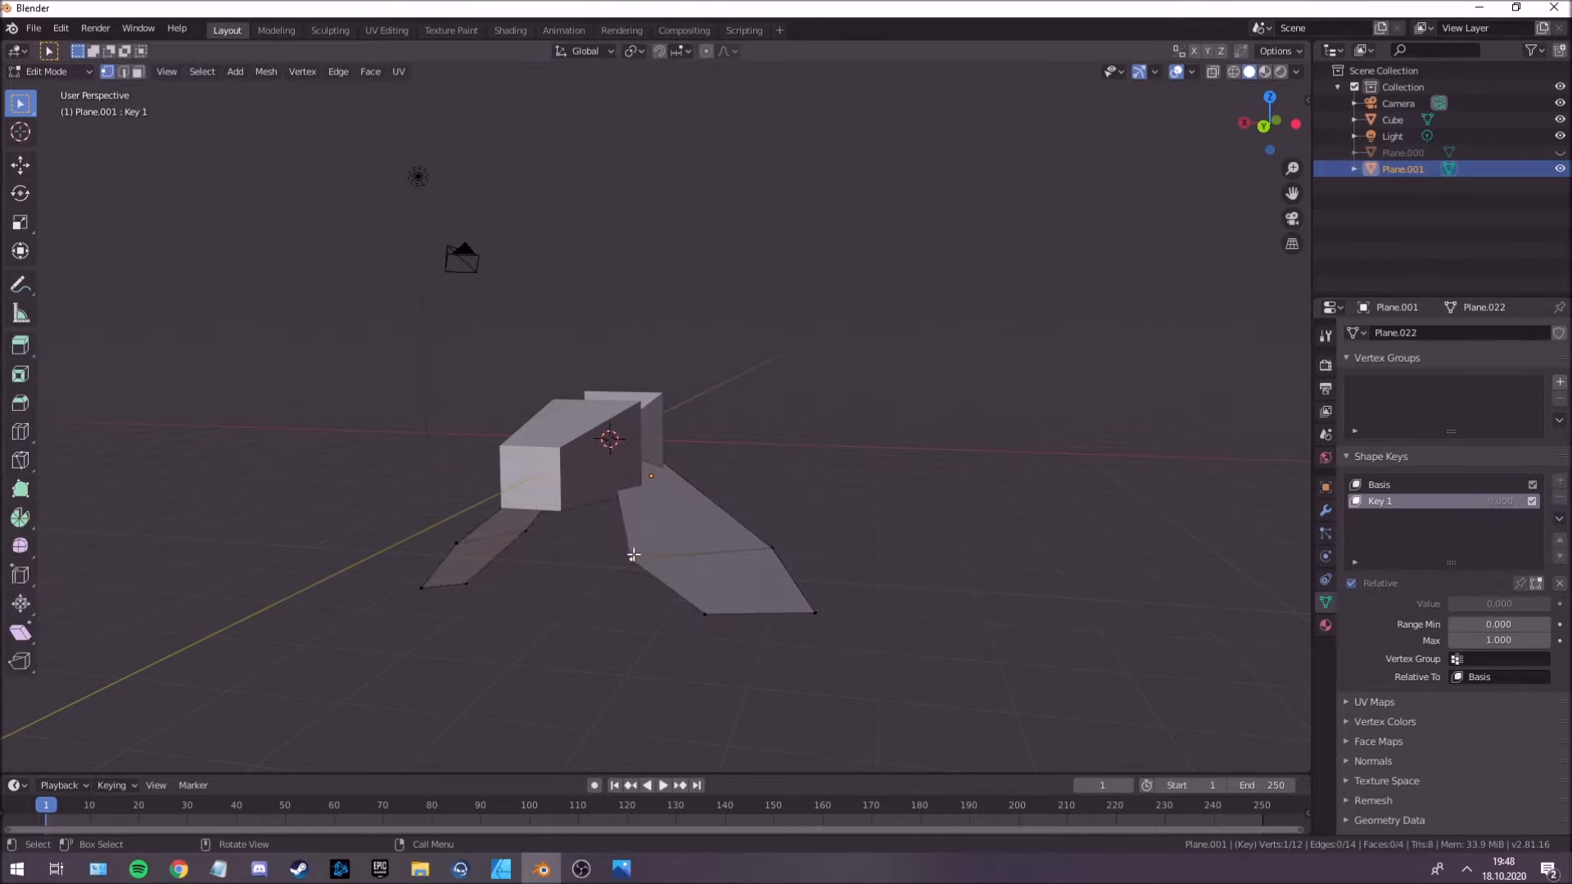
{"action": "key", "text": "g"}
{"action": "key", "text": "z"}
{"action": "left_click", "coordinate": [642, 386]}
{"action": "middle_click_drag", "start_coordinate": [642, 386], "coordinate": [691, 445]}
Return to Object Mode and set Key 1's value to 1.000 to apply the deformed wing shape.
{"action": "key", "text": "Tab"}
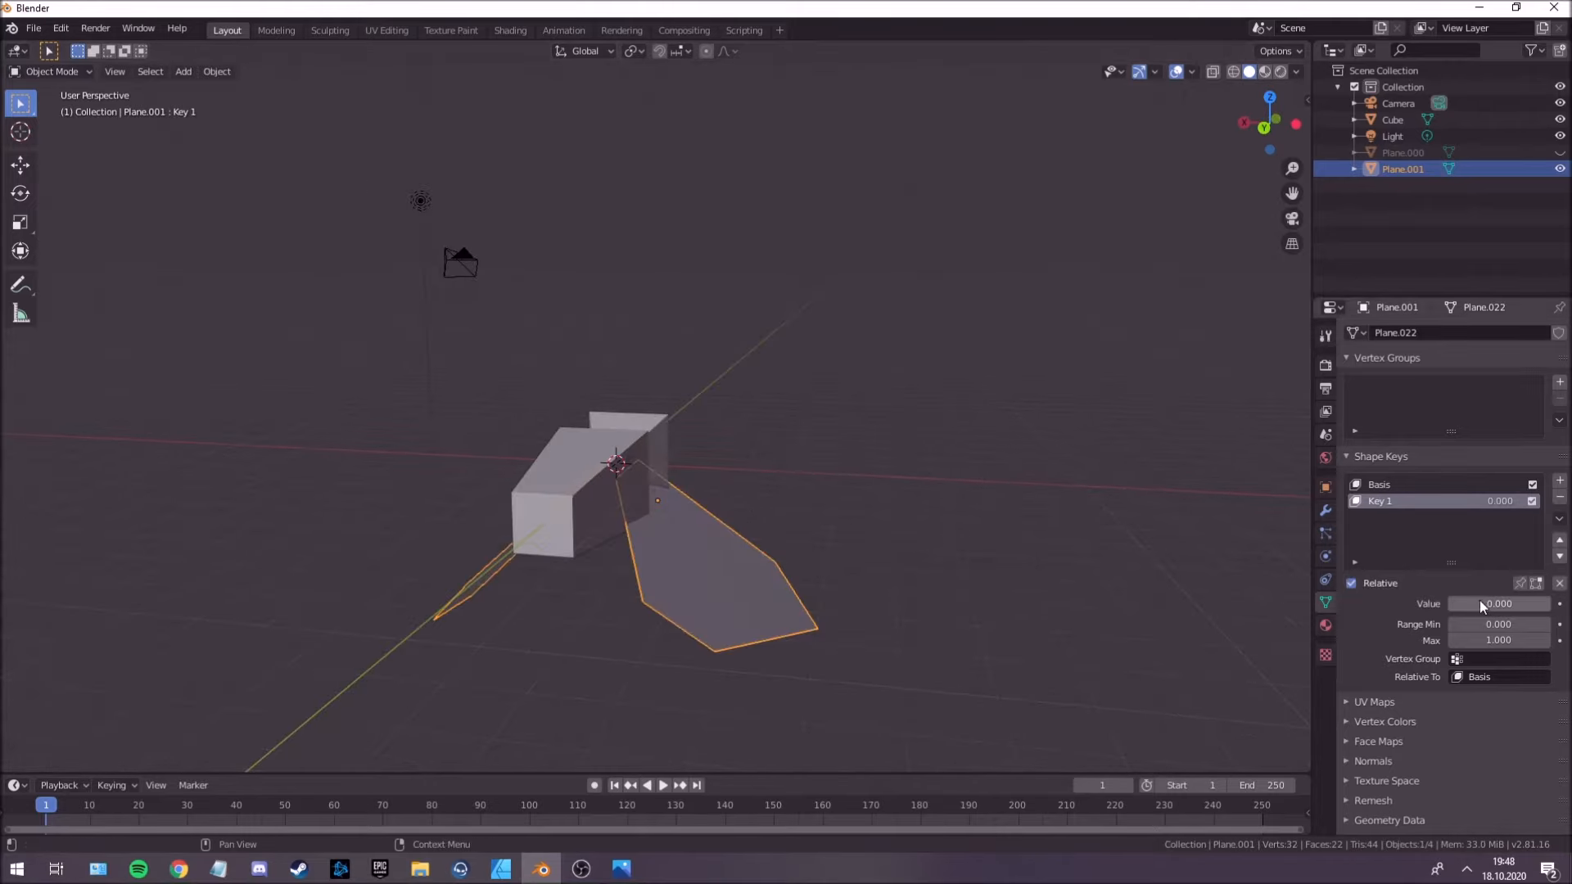
{"action": "left_click_drag", "start_coordinate": [1472, 601], "coordinate": [1547, 603]}
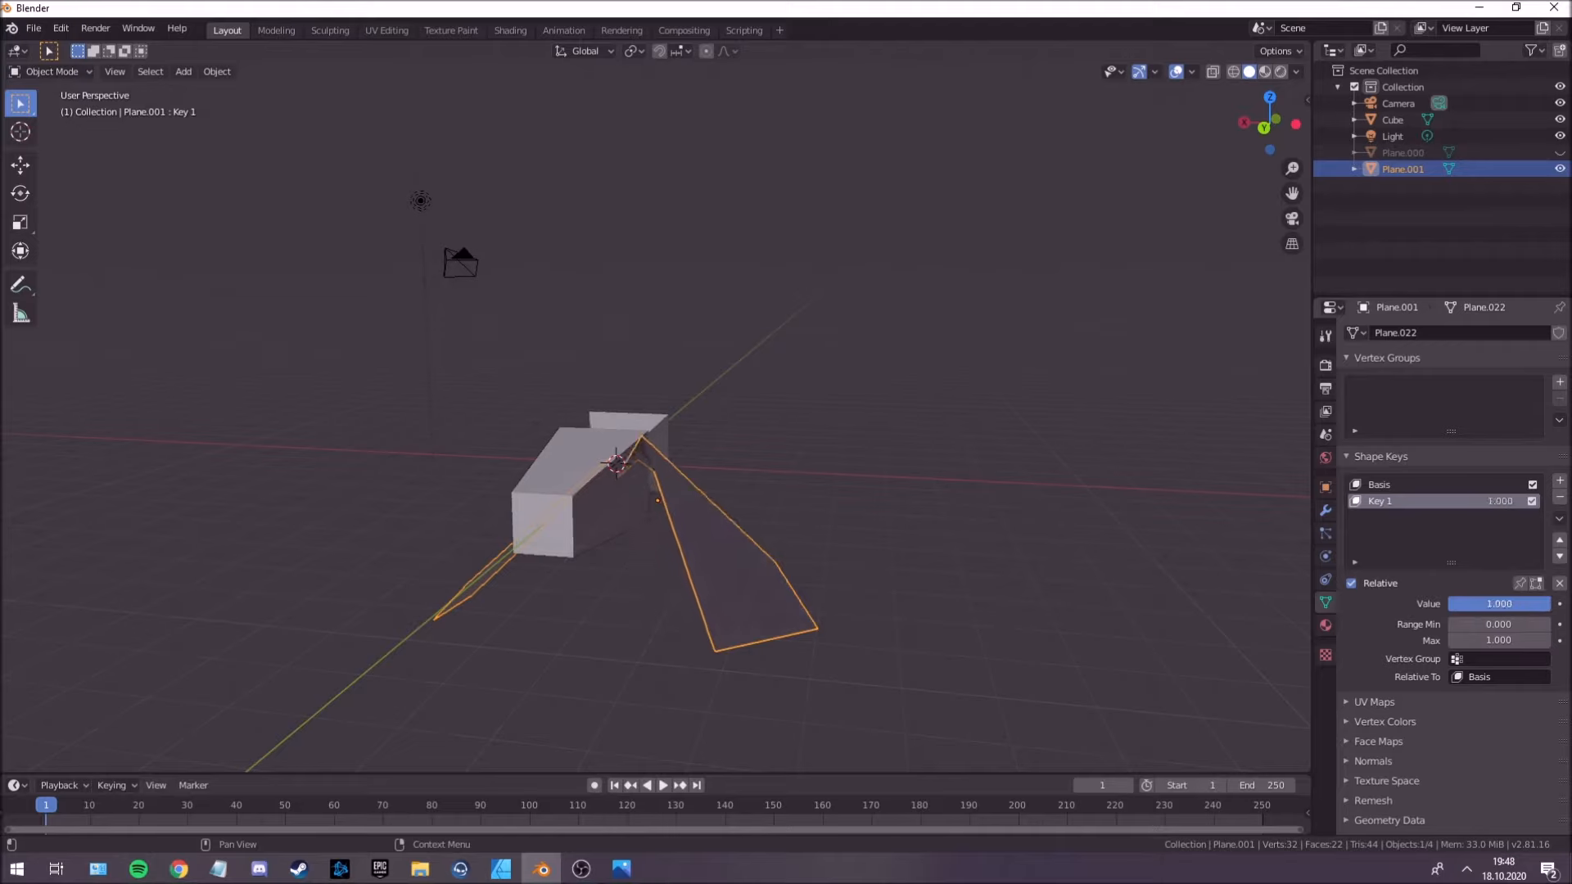
{"action": "middle_click_drag", "start_coordinate": [786, 532], "coordinate": [747, 544]}
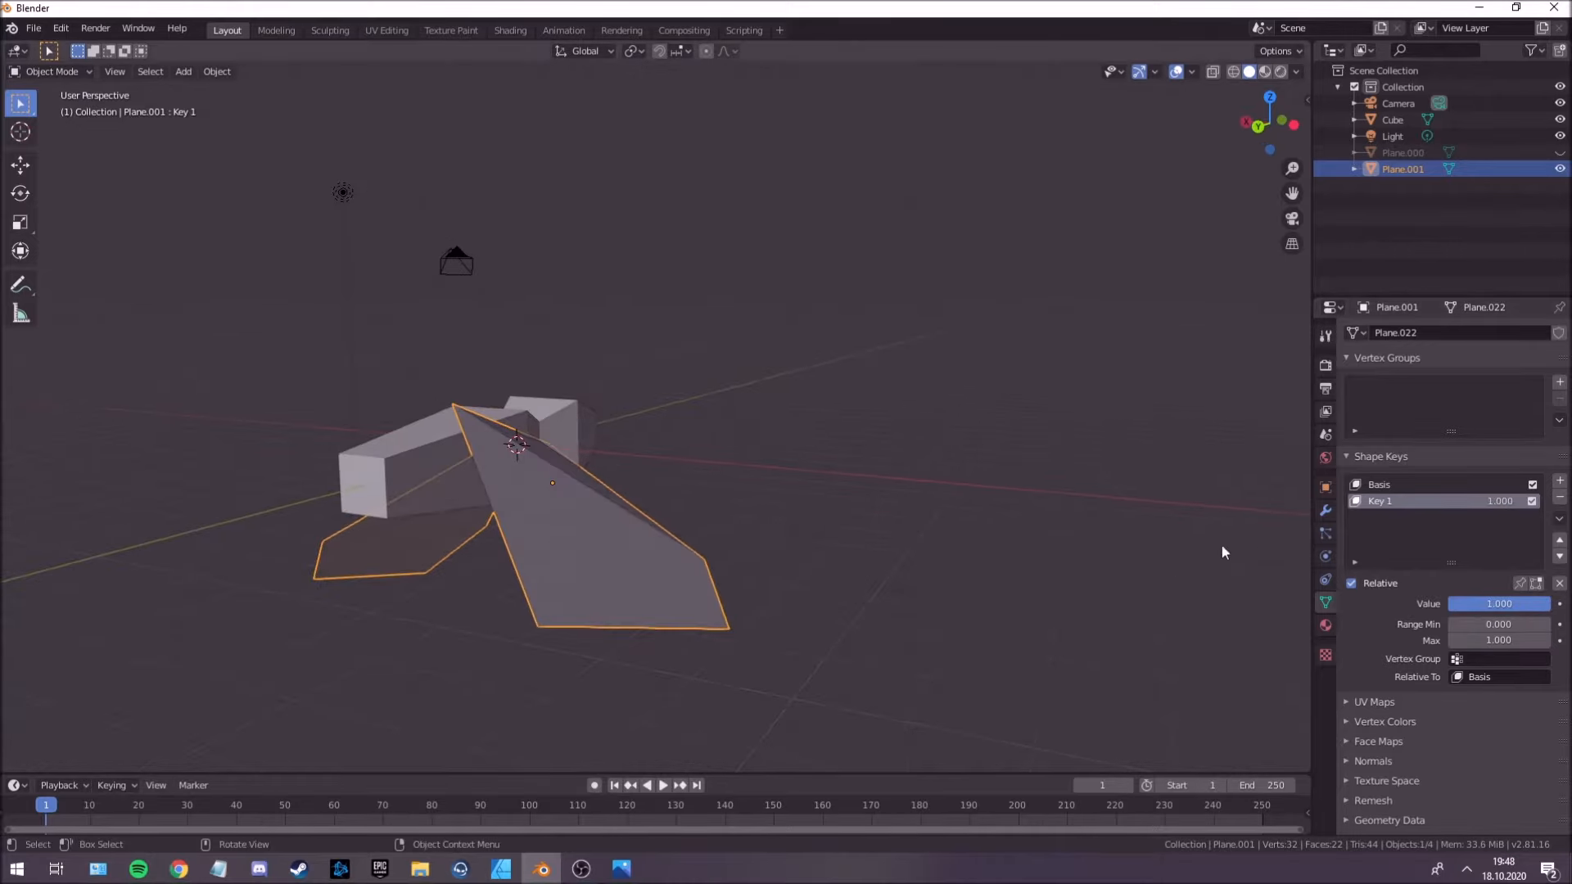
Delete the wings' deformed Key 1 shape key and add a fresh Key 1 on top of Basis.
{"action": "left_click", "coordinate": [1560, 497]}
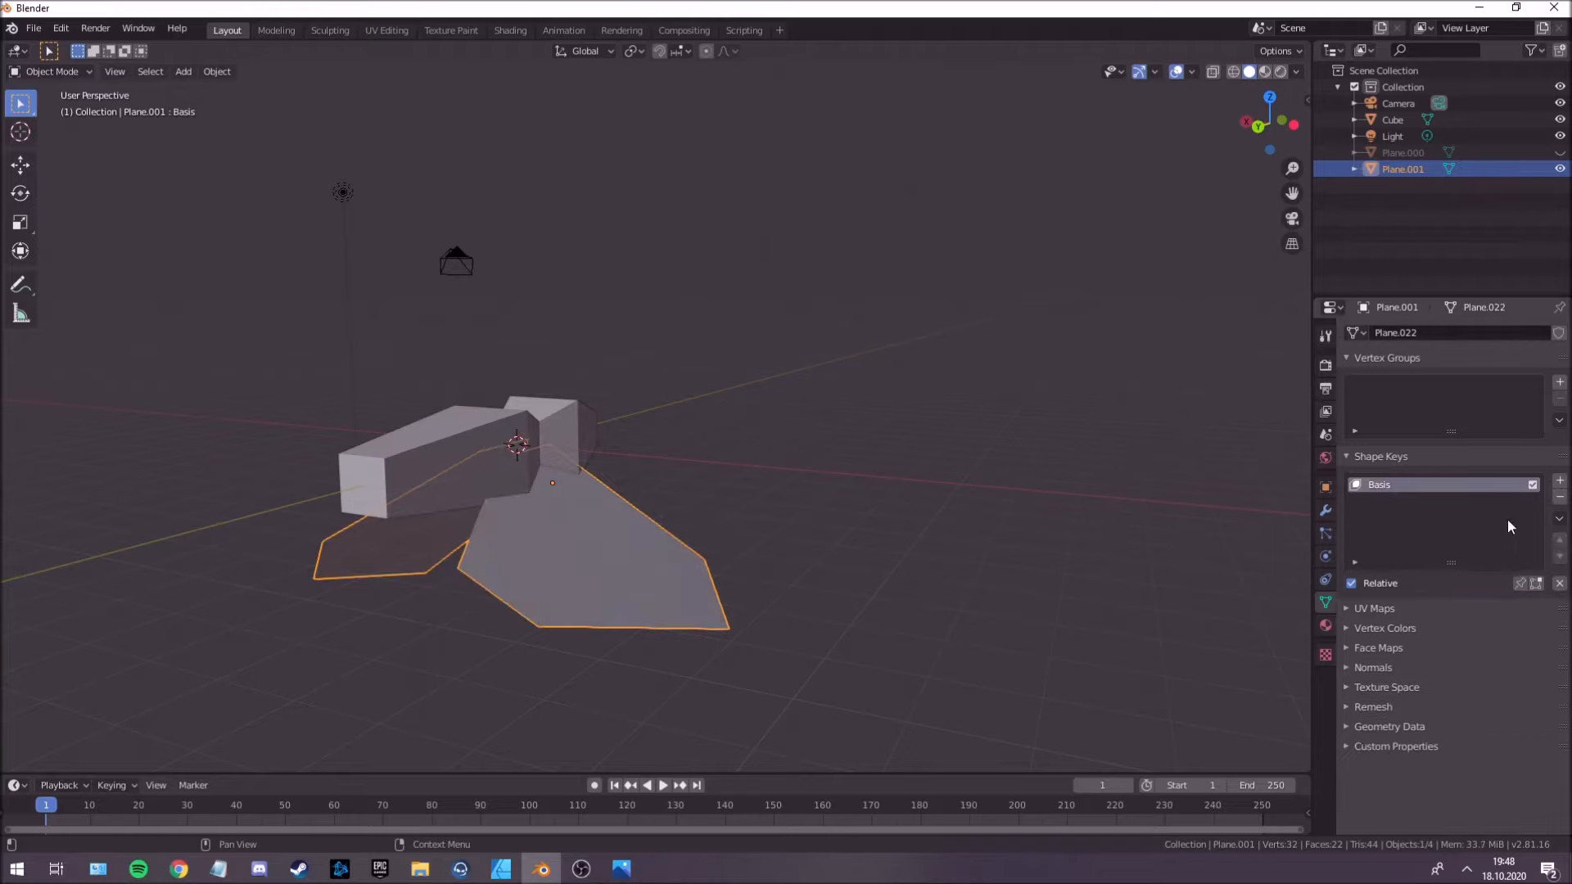
{"action": "left_click", "coordinate": [1560, 481]}
{"action": "left_click", "coordinate": [845, 477]}
{"action": "middle_click_drag", "start_coordinate": [737, 510], "coordinate": [668, 514]}
{"action": "left_click", "coordinate": [698, 516]}
{"action": "key", "text": "Tab"}
{"action": "key", "text": "Tab"}
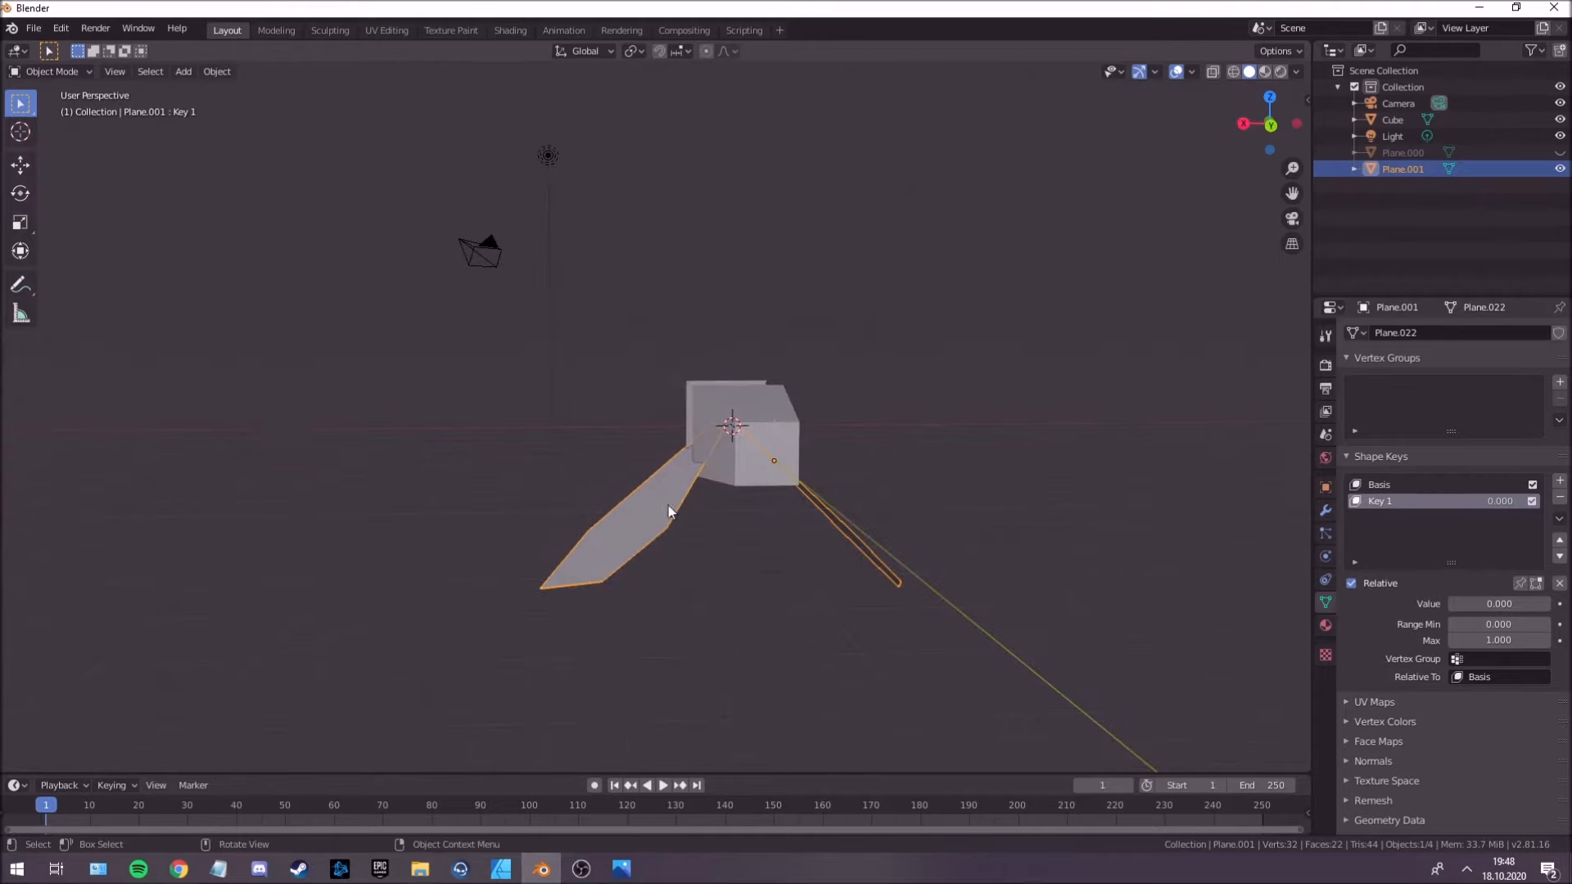
In Edit Mode with X-ray on, select all of the +X wing and rotate it -110° about the global Y axis.
{"action": "key", "text": "Tab"}
{"action": "left_click", "coordinate": [1214, 73]}
{"action": "middle_click_drag", "start_coordinate": [712, 429], "coordinate": [727, 422]}
{"action": "left_click_drag", "start_coordinate": [409, 352], "coordinate": [703, 636]}
{"action": "mouse_move", "coordinate": [653, 441]}
{"action": "middle_mouse_down"}
{"action": "mouse_move", "coordinate": [648, 456]}
{"action": "mouse_move", "coordinate": [636, 443]}
{"action": "middle_mouse_up"}
{"action": "key", "text": "r"}
{"action": "key", "text": "y"}
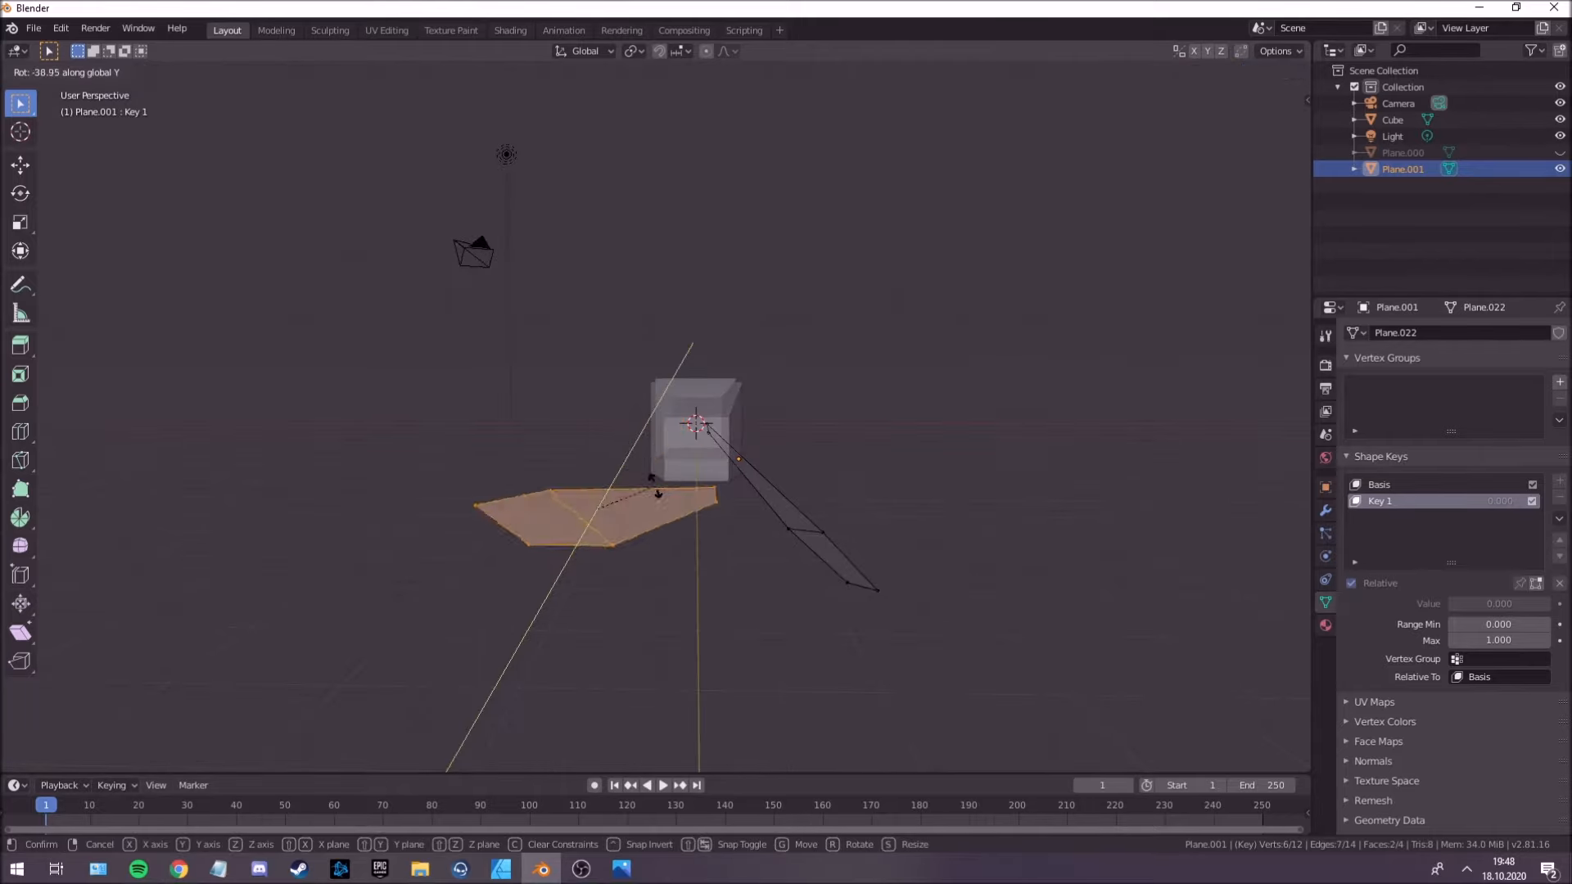
{"action": "left_click", "coordinate": [661, 582]}
Raise the +X wing about 4.26 m along Z, shift it -0.698 m along X, and lift it another 0.347 m.
{"action": "key", "text": "g"}
{"action": "key", "text": "z"}
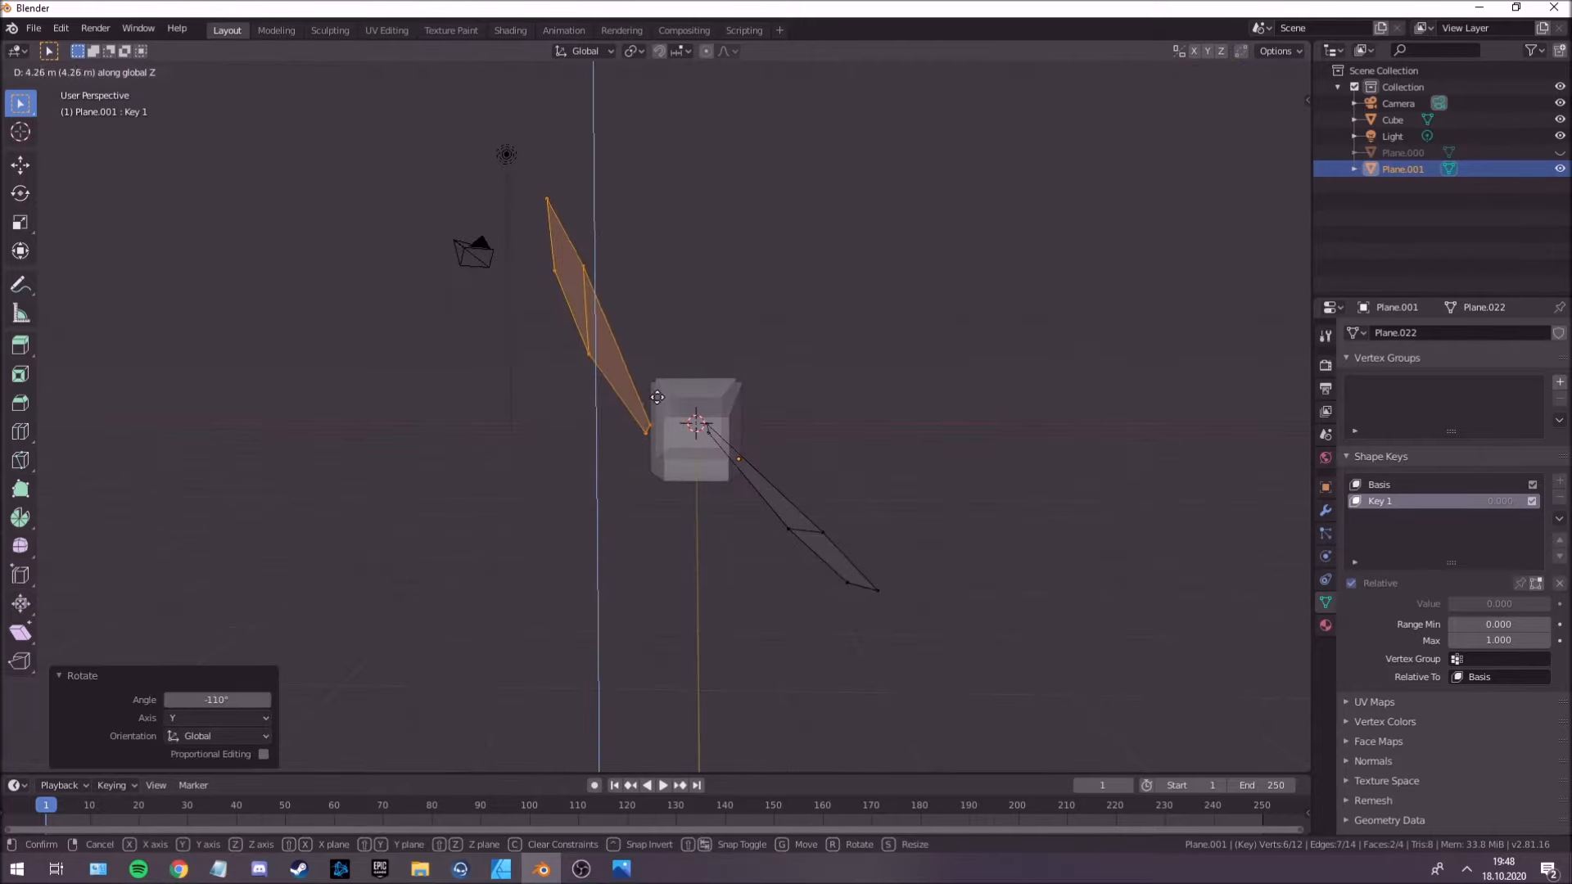
{"action": "left_click", "coordinate": [659, 399]}
{"action": "key", "text": "g"}
{"action": "key", "text": "x"}
{"action": "left_click", "coordinate": [689, 407]}
{"action": "key", "text": "g"}
{"action": "key", "text": "z"}
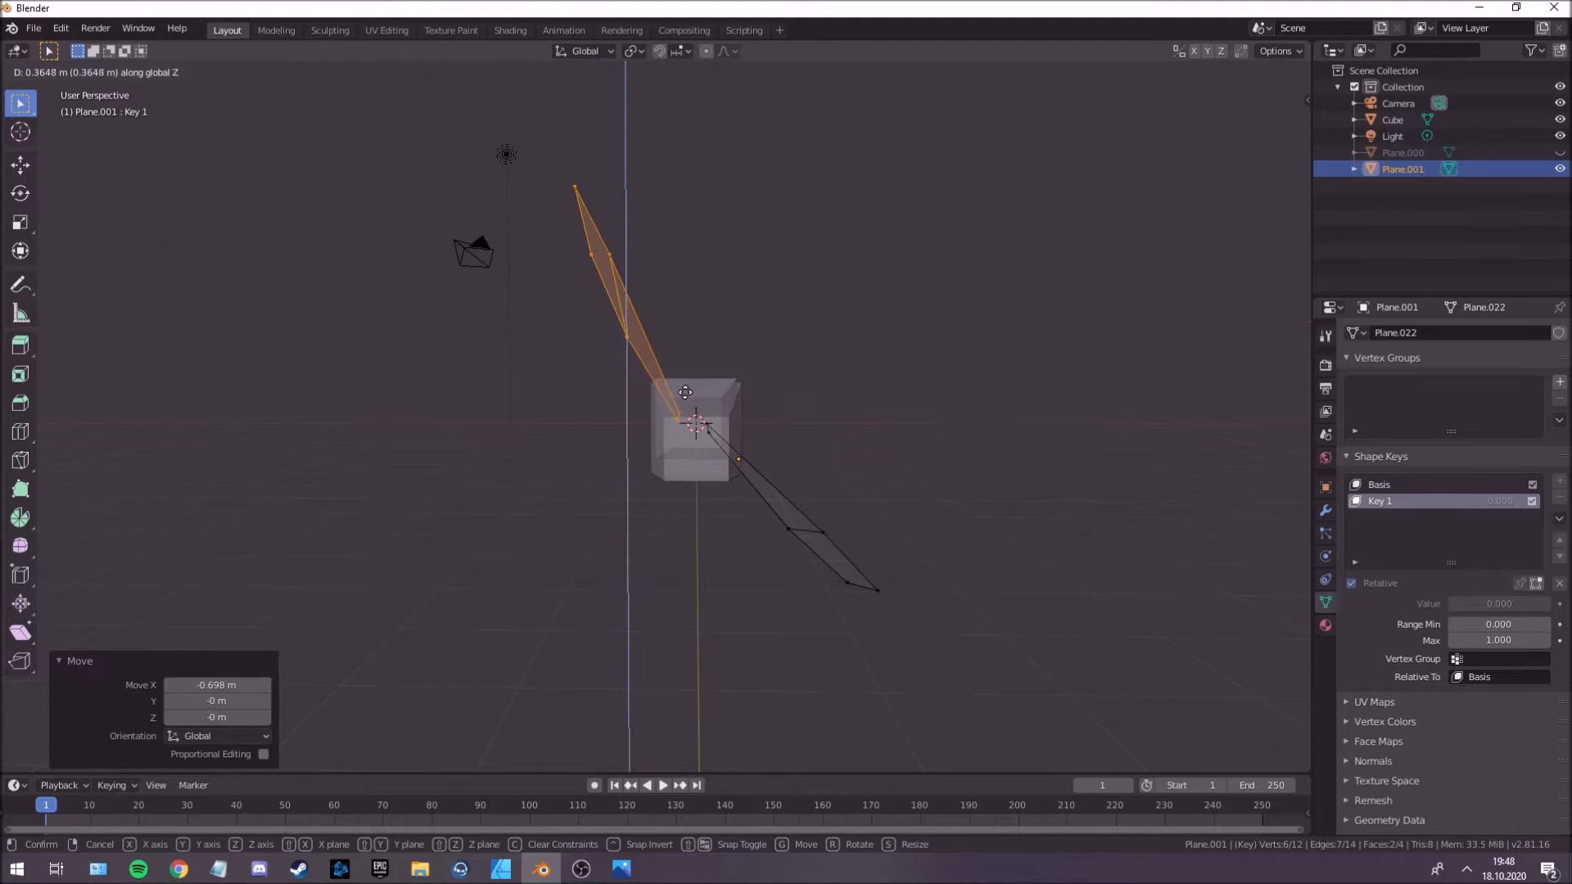
{"action": "left_click", "coordinate": [690, 410]}
{"action": "middle_click_drag", "start_coordinate": [689, 409], "coordinate": [707, 428]}
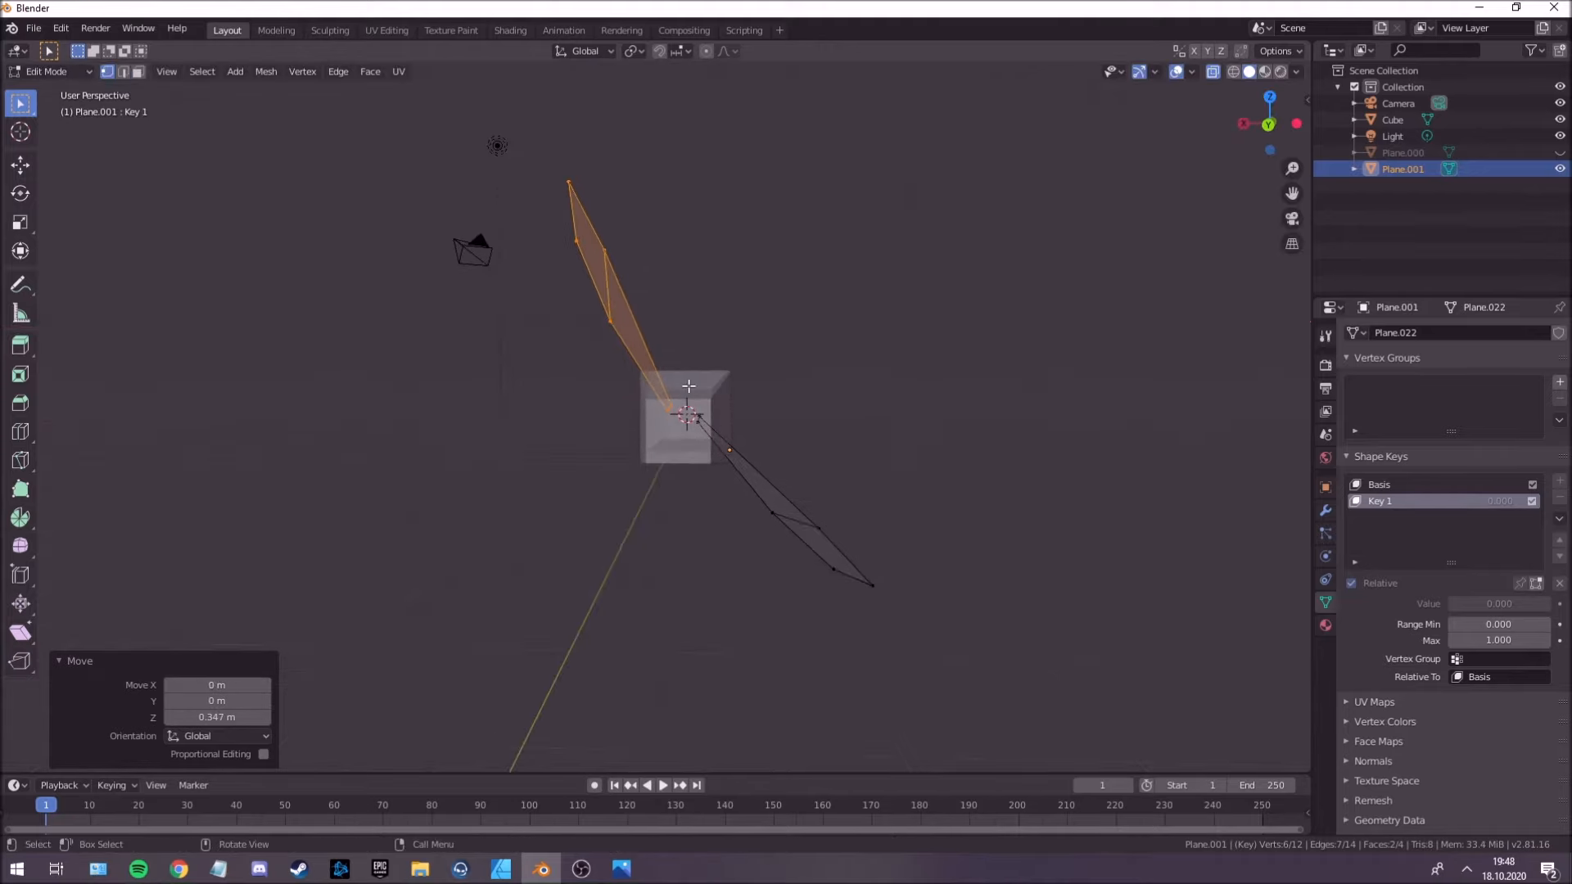
Nudge the raised +X wing slightly along X toward the body and rotate it -0.243° about Y.
{"action": "middle_click_drag", "start_coordinate": [694, 371], "coordinate": [700, 367]}
{"action": "key", "text": "g"}
{"action": "key", "text": "x"}
{"action": "left_click", "coordinate": [706, 368]}
{"action": "key", "text": "r"}
{"action": "key", "text": "y"}
{"action": "left_click", "coordinate": [704, 374]}
{"action": "middle_click_drag", "start_coordinate": [704, 374], "coordinate": [728, 430]}
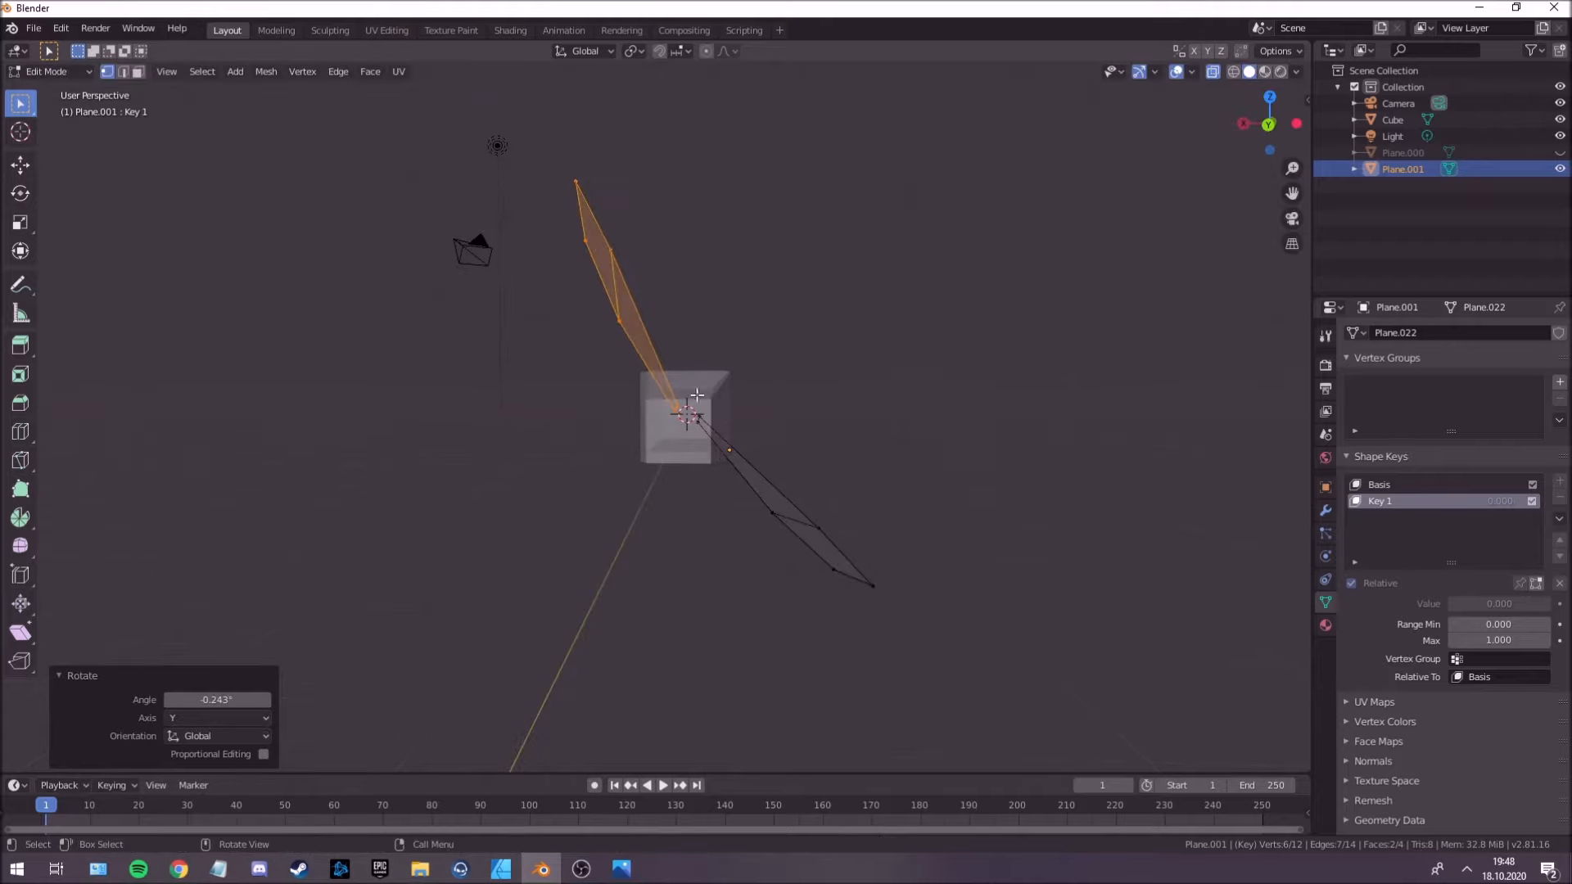
Select all of the opposite, -X wing and rotate it 106° about the global Y axis.
{"action": "left_click_drag", "start_coordinate": [692, 383], "coordinate": [907, 649]}
{"action": "middle_click_drag", "start_coordinate": [842, 547], "coordinate": [749, 448]}
{"action": "key", "text": "r"}
{"action": "key", "text": "y"}
{"action": "left_click", "coordinate": [772, 361]}
{"action": "key", "text": "r"}
{"action": "key", "text": "y"}
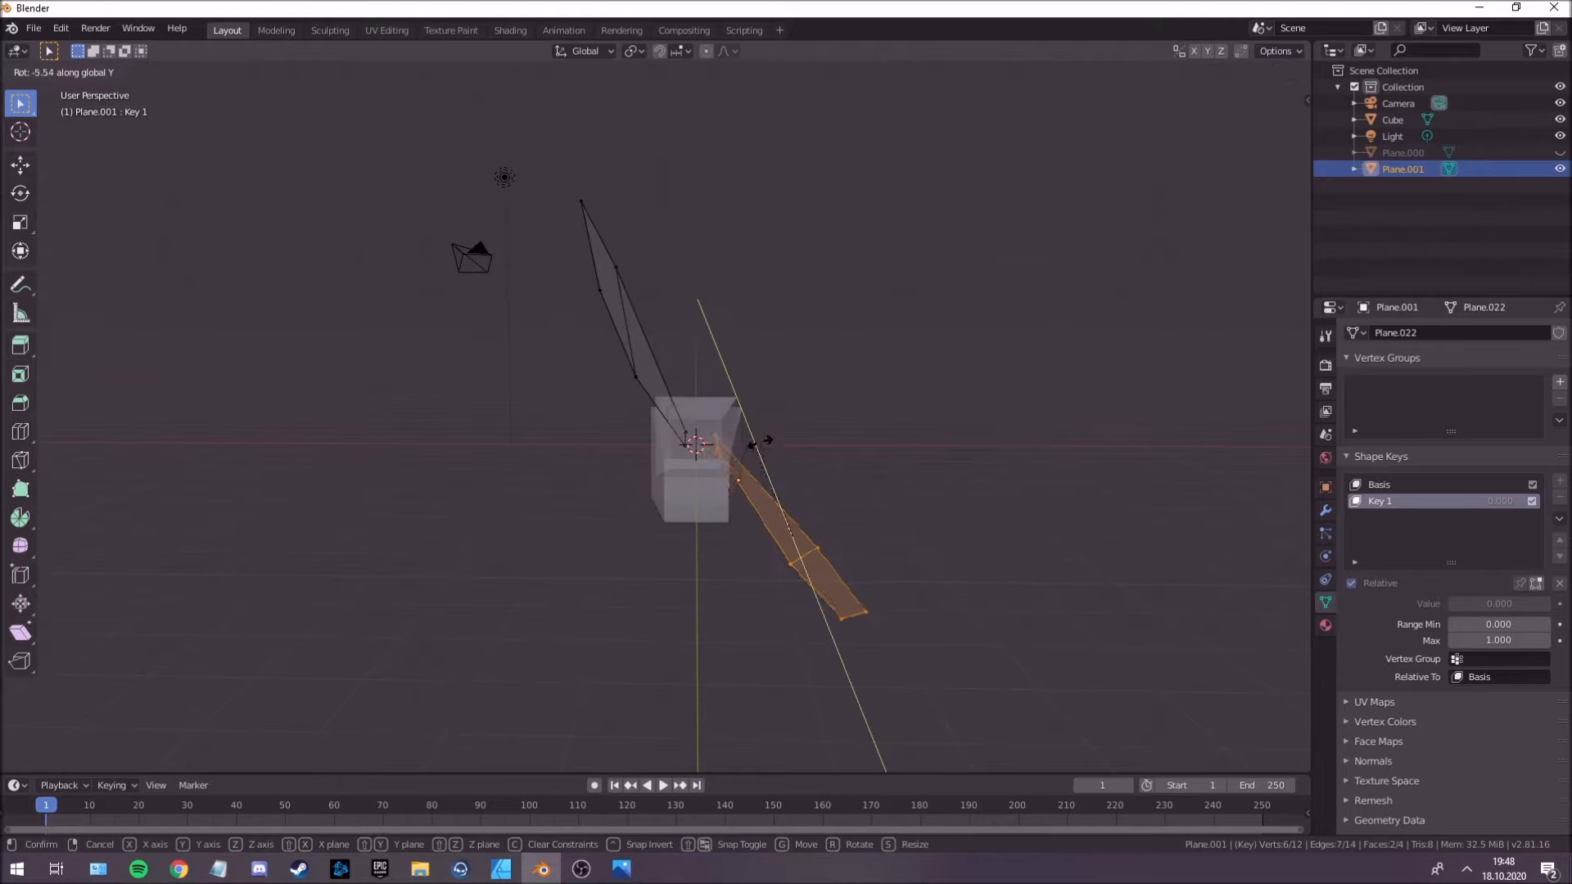
{"action": "left_click", "coordinate": [756, 567]}
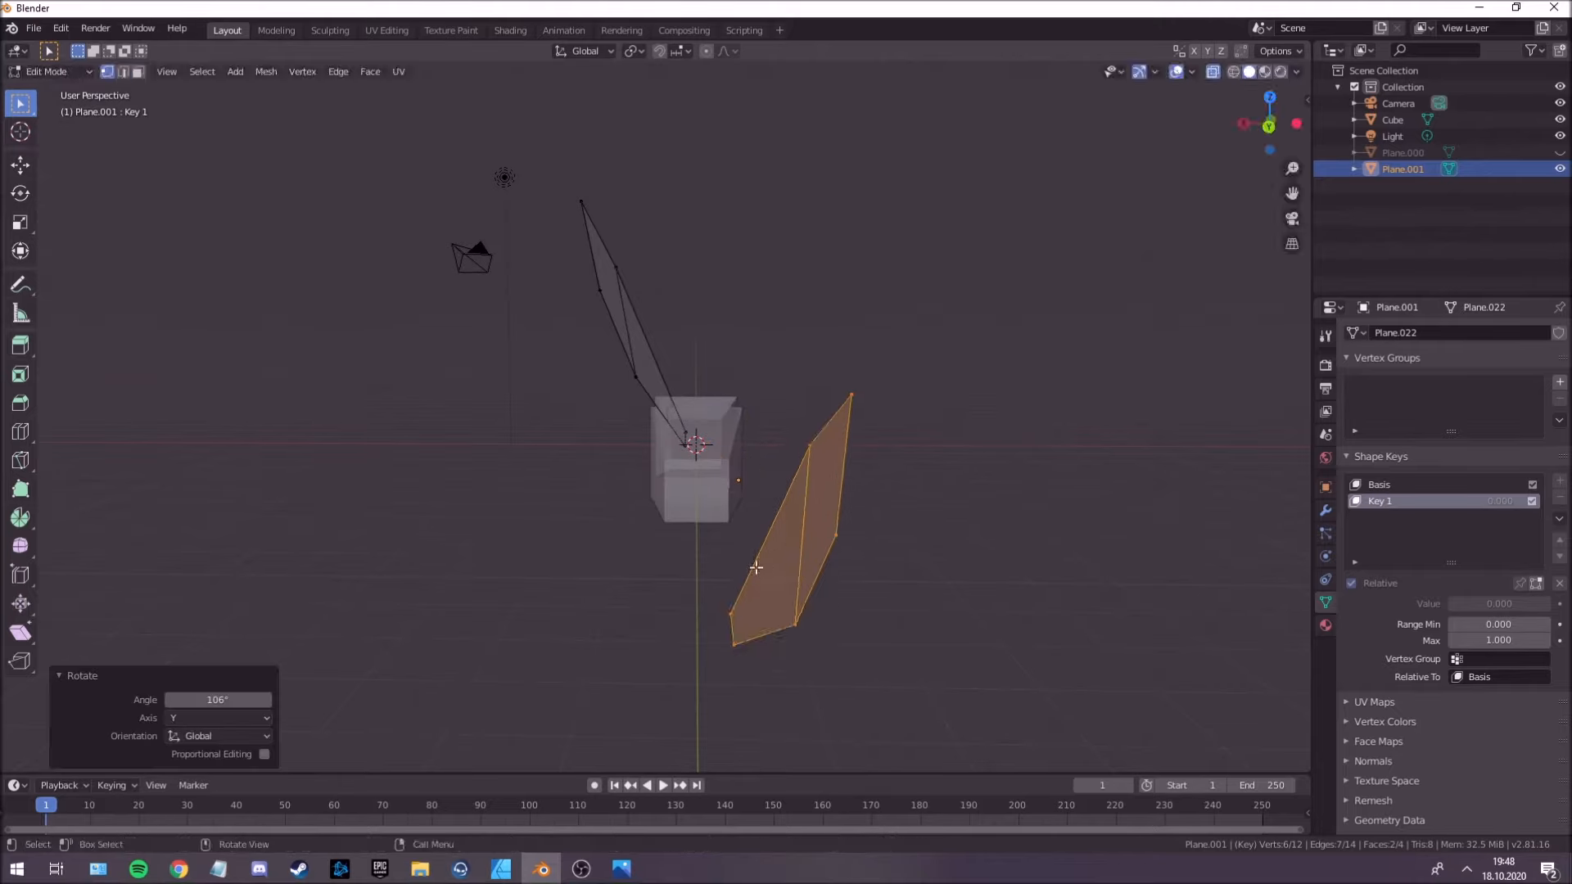
Raise the rotated -X wing 4.41 m along Z and shift it along X toward the body.
{"action": "key", "text": "g"}
{"action": "key", "text": "z"}
{"action": "left_click", "coordinate": [741, 375]}
{"action": "middle_click_drag", "start_coordinate": [740, 375], "coordinate": [714, 389]}
{"action": "key", "text": "g"}
{"action": "key", "text": "x"}
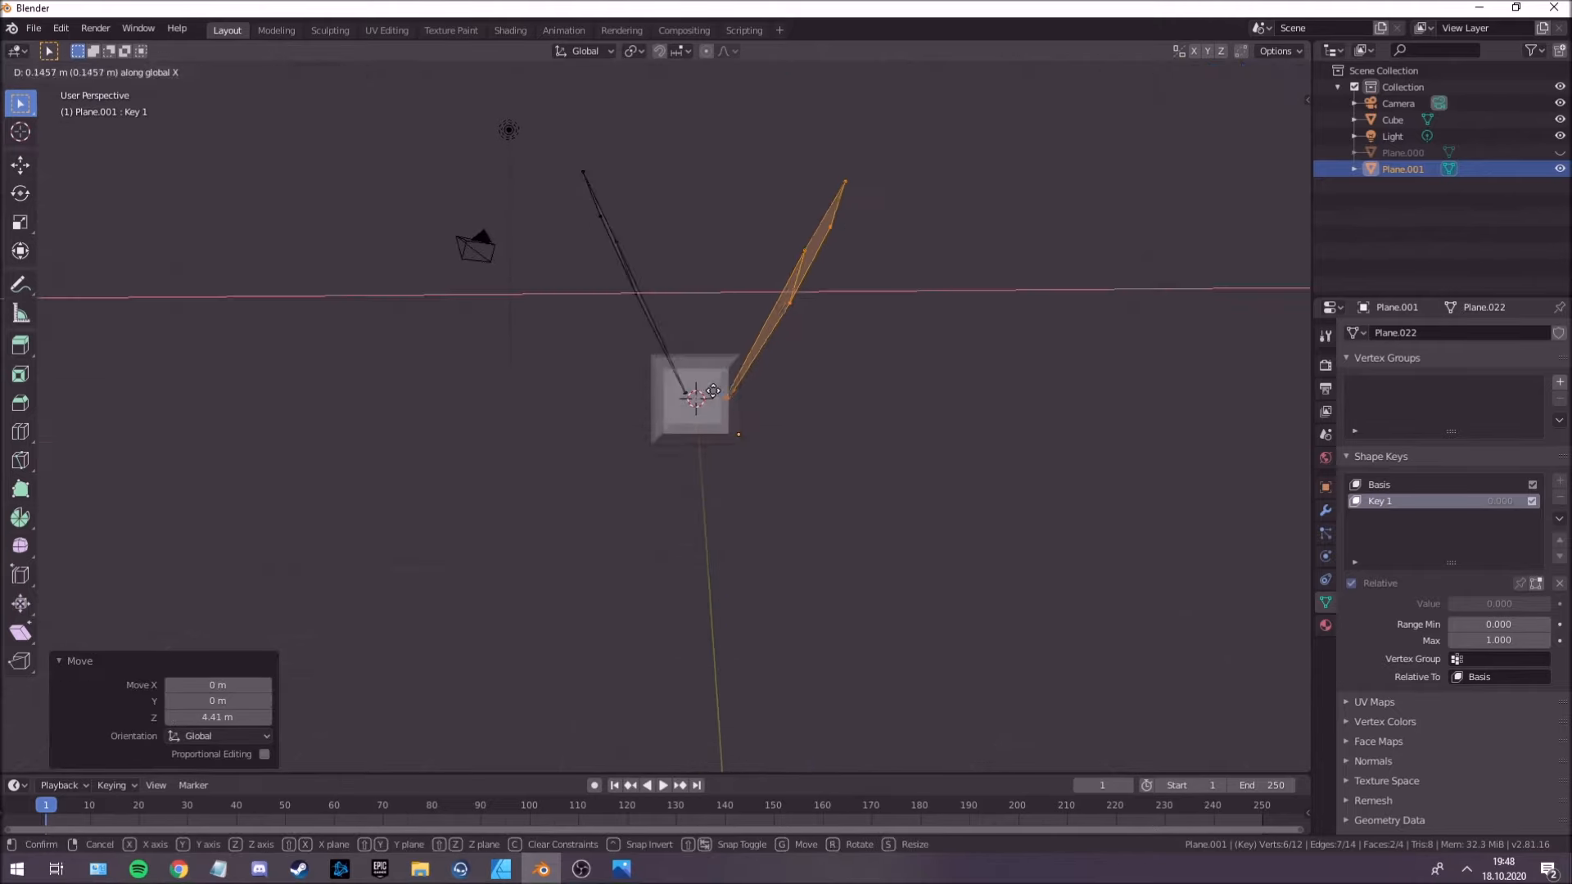
{"action": "key", "text": "z"}
{"action": "left_click", "coordinate": [703, 390]}
Fine-tune the -X wing to mirror the other one: rotate it slightly about Y, move it 0.109 m along Z and about 0.22 m along X.
{"action": "key", "text": "r"}
{"action": "key", "text": "y"}
{"action": "left_click", "coordinate": [701, 405]}
{"action": "key", "text": "g"}
{"action": "key", "text": "z"}
{"action": "left_click", "coordinate": [697, 400]}
{"action": "key", "text": "g"}
{"action": "key", "text": "x"}
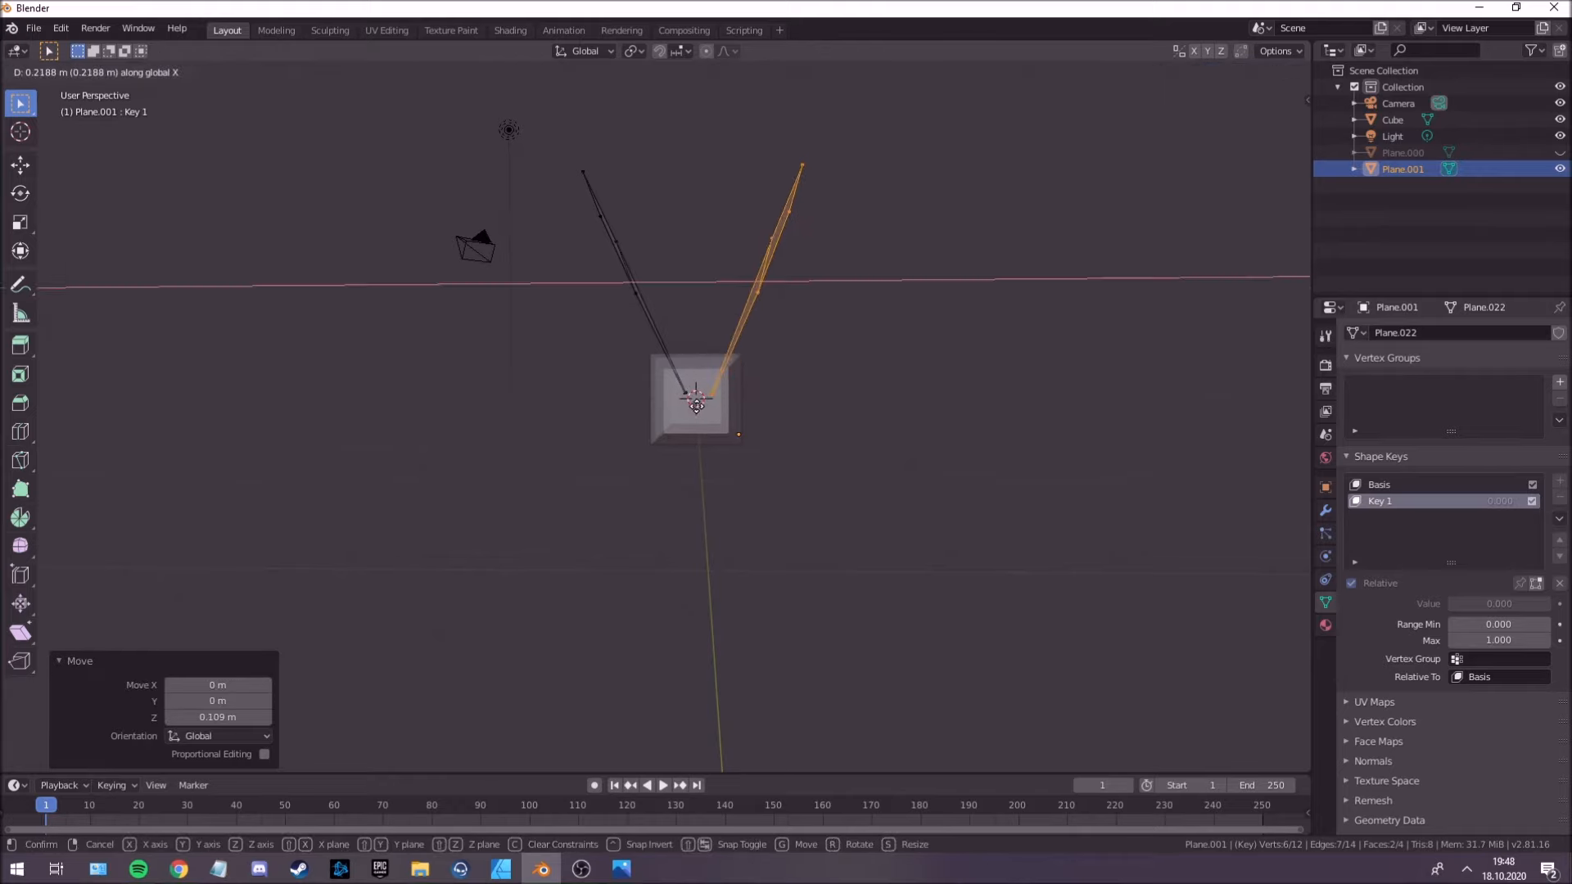
{"action": "left_click", "coordinate": [695, 407]}
Return to Object Mode, set Key 1's value to 1.000 and keyframe that value at frame 1.
{"action": "key", "text": "Tab"}
{"action": "middle_click_drag", "start_coordinate": [695, 408], "coordinate": [1186, 620]}
{"action": "left_click", "coordinate": [786, 428]}
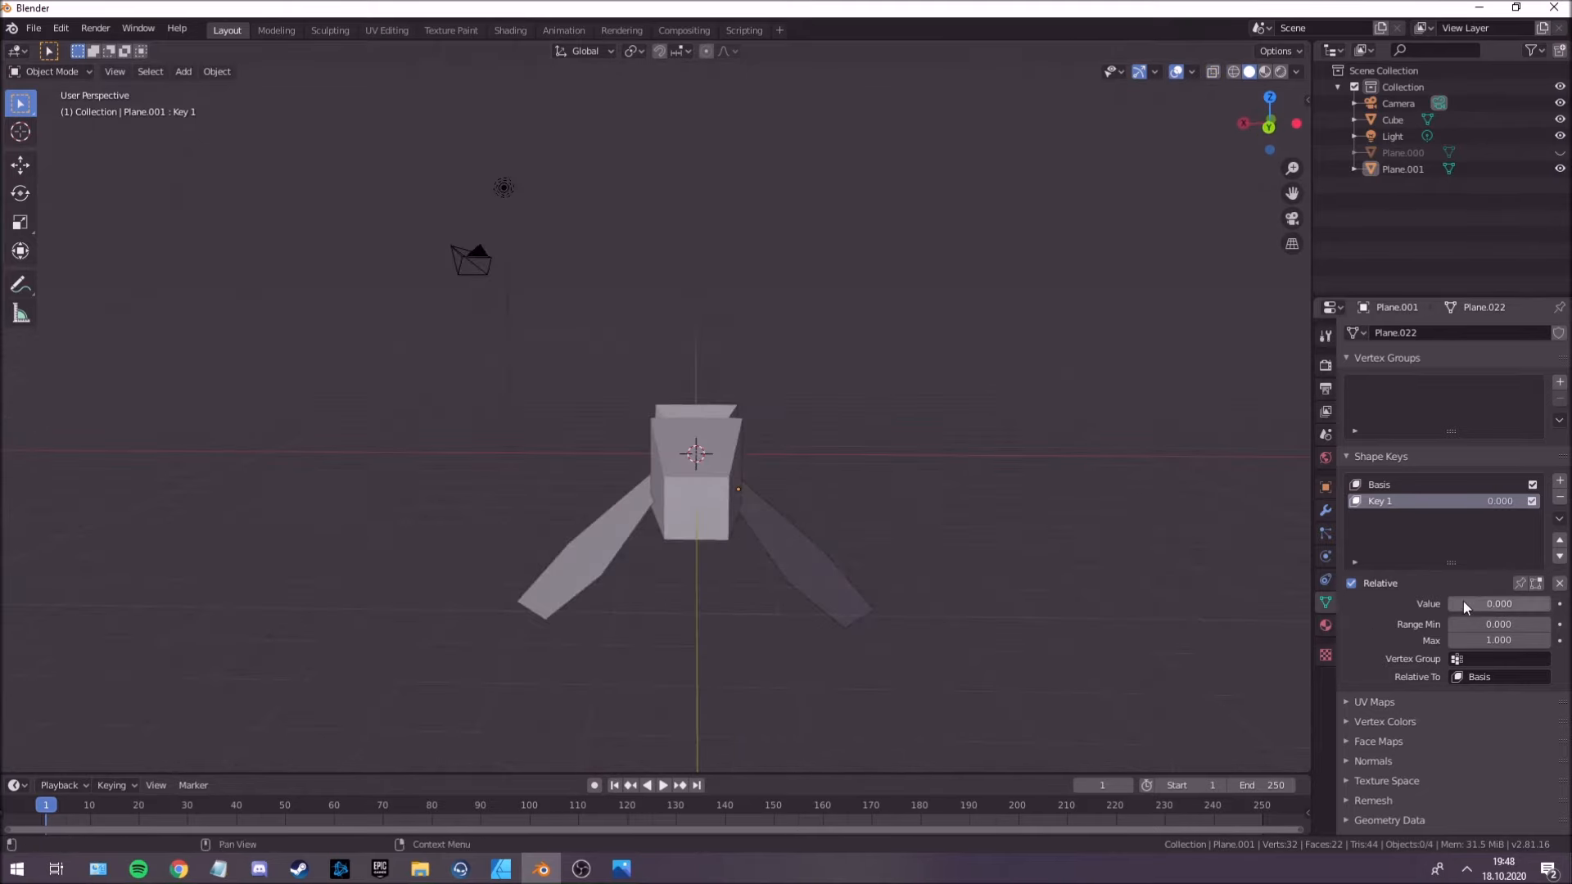
{"action": "left_click_drag", "start_coordinate": [1470, 607], "coordinate": [1511, 604]}
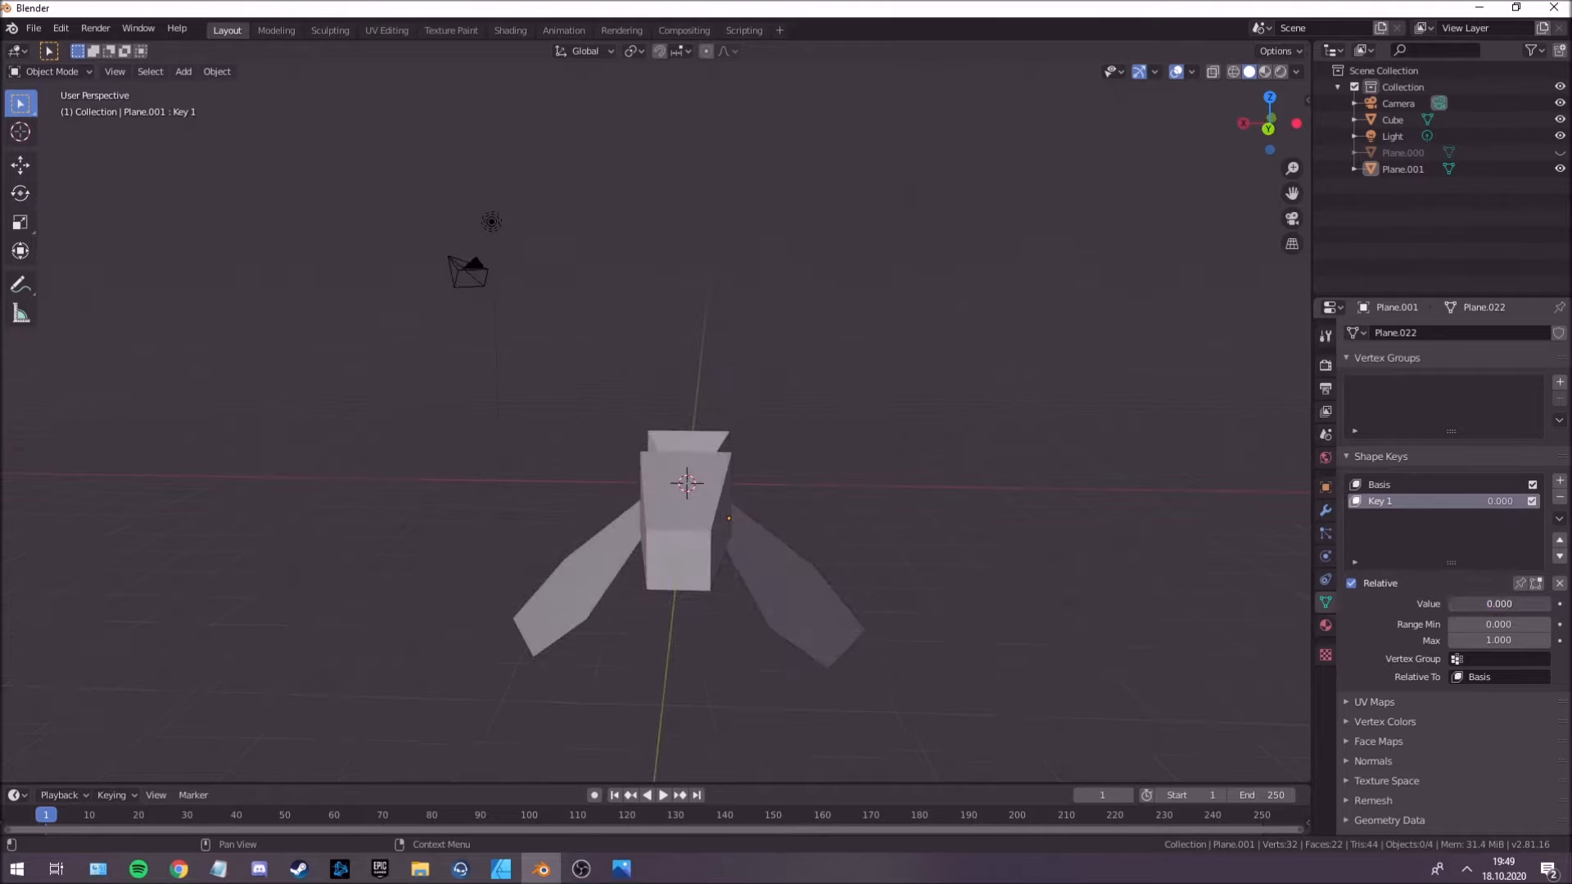
{"action": "left_click_drag", "start_coordinate": [1450, 603], "coordinate": [1550, 603]}
{"action": "middle_click_drag", "start_coordinate": [926, 512], "coordinate": [886, 519]}
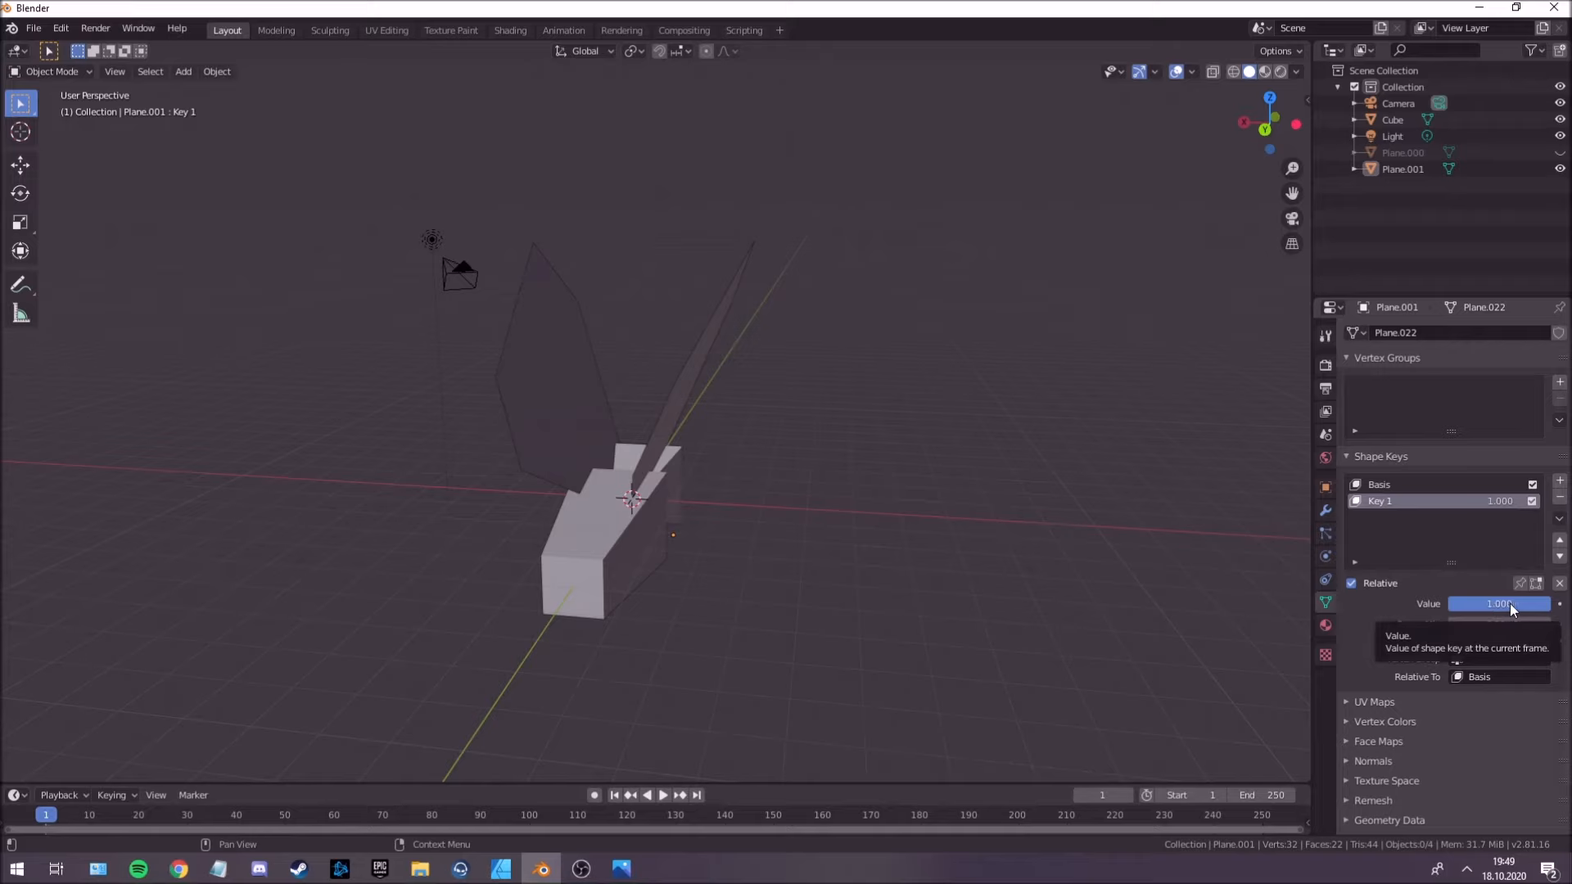
{"action": "key", "text": "i"}
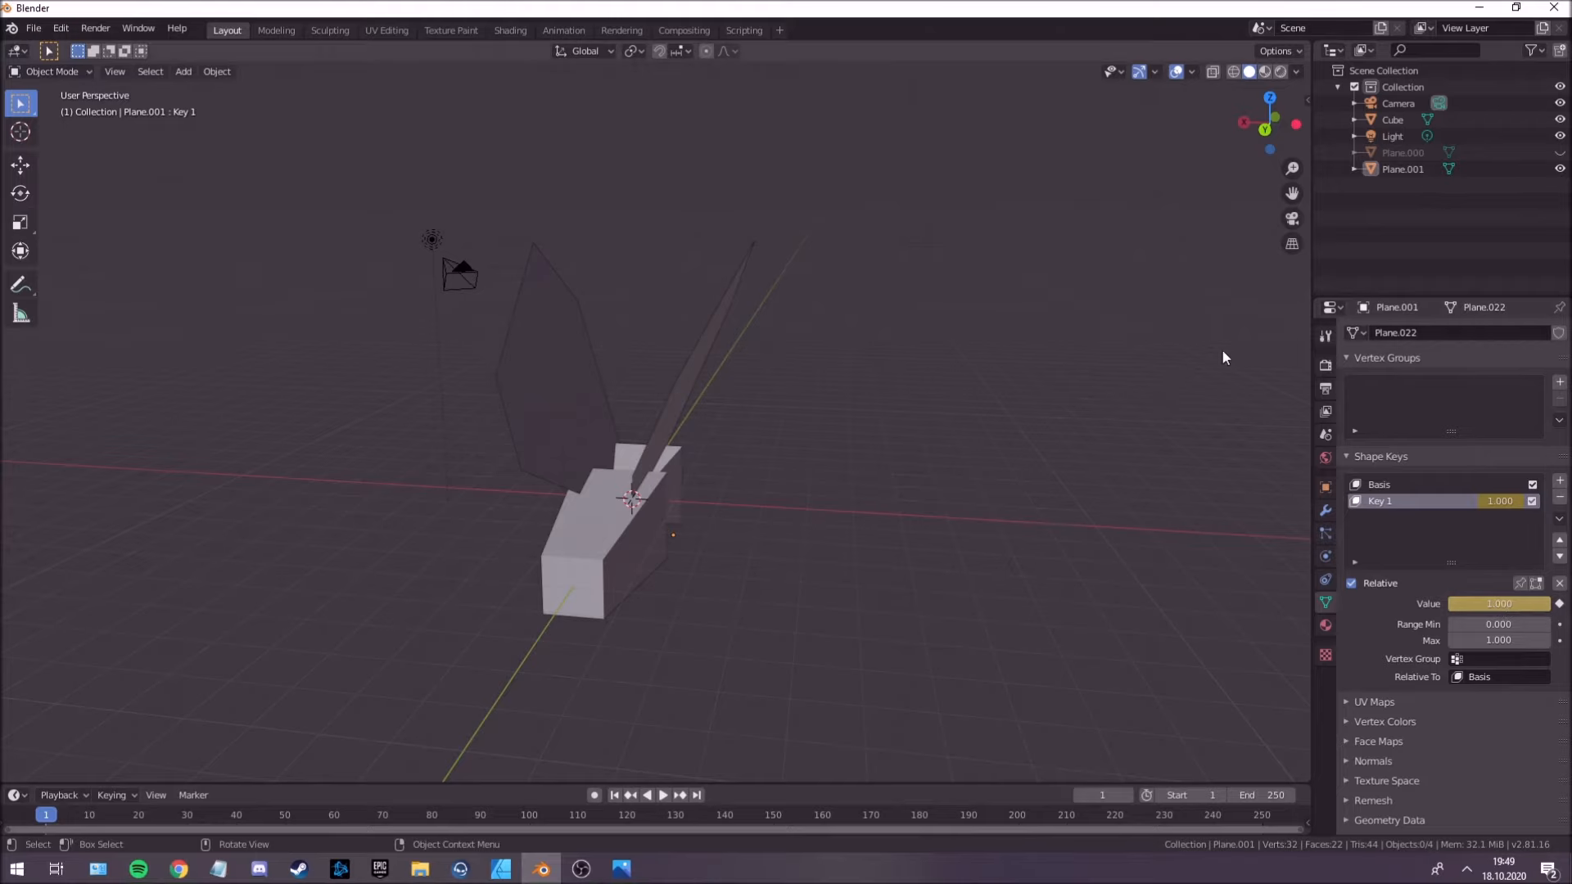
Change the Properties editor to a widened Graph Editor and select the wings to show their shape key curve.
{"action": "left_click", "coordinate": [1331, 307]}
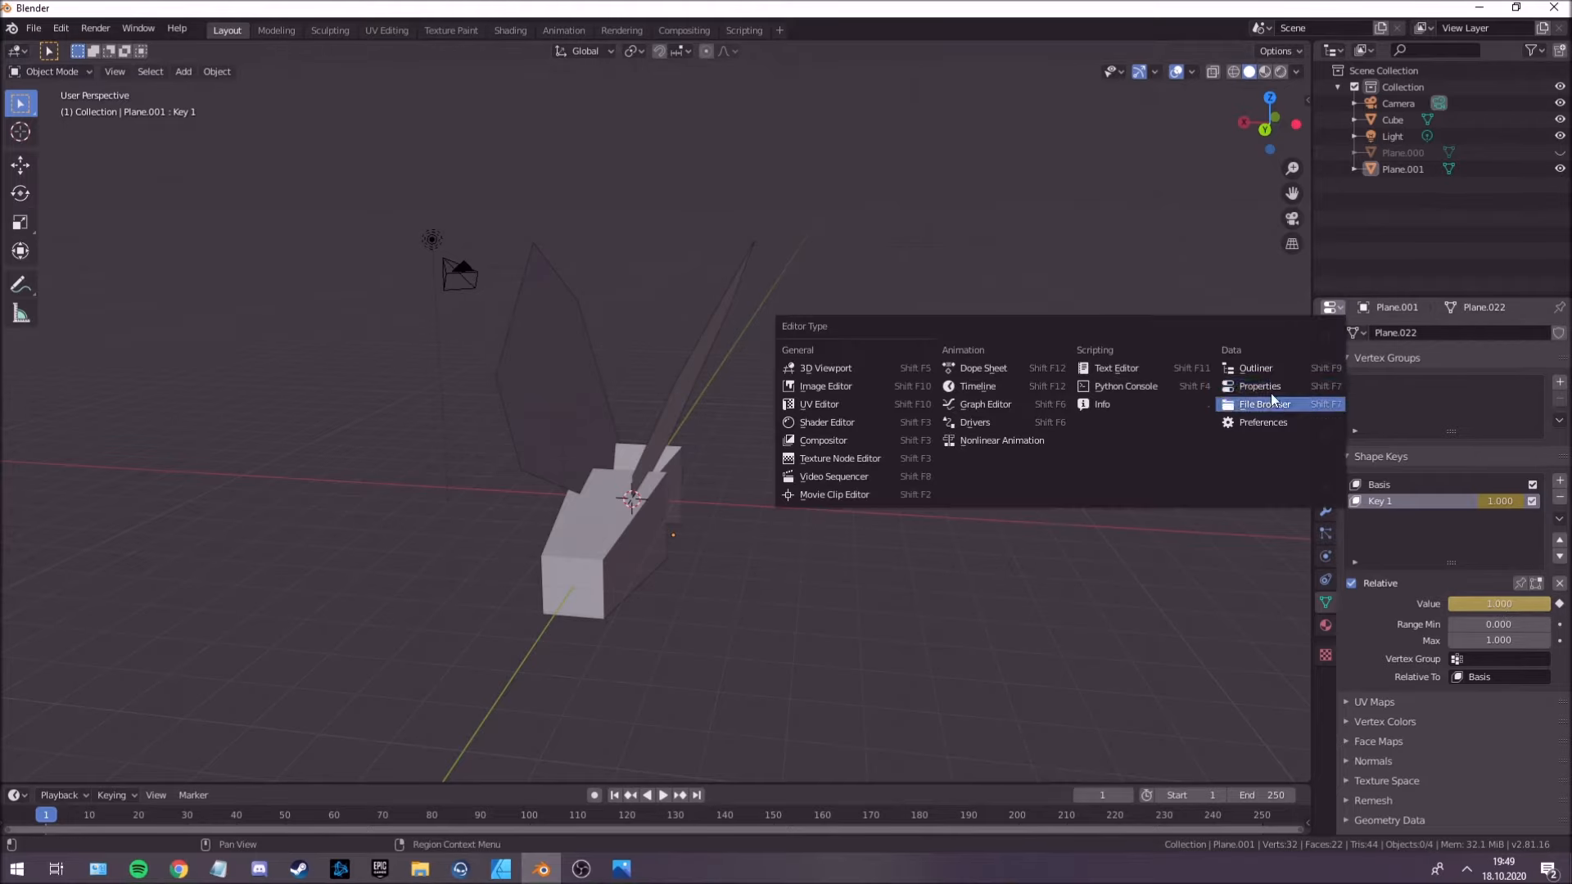
{"action": "left_click", "coordinate": [1009, 403]}
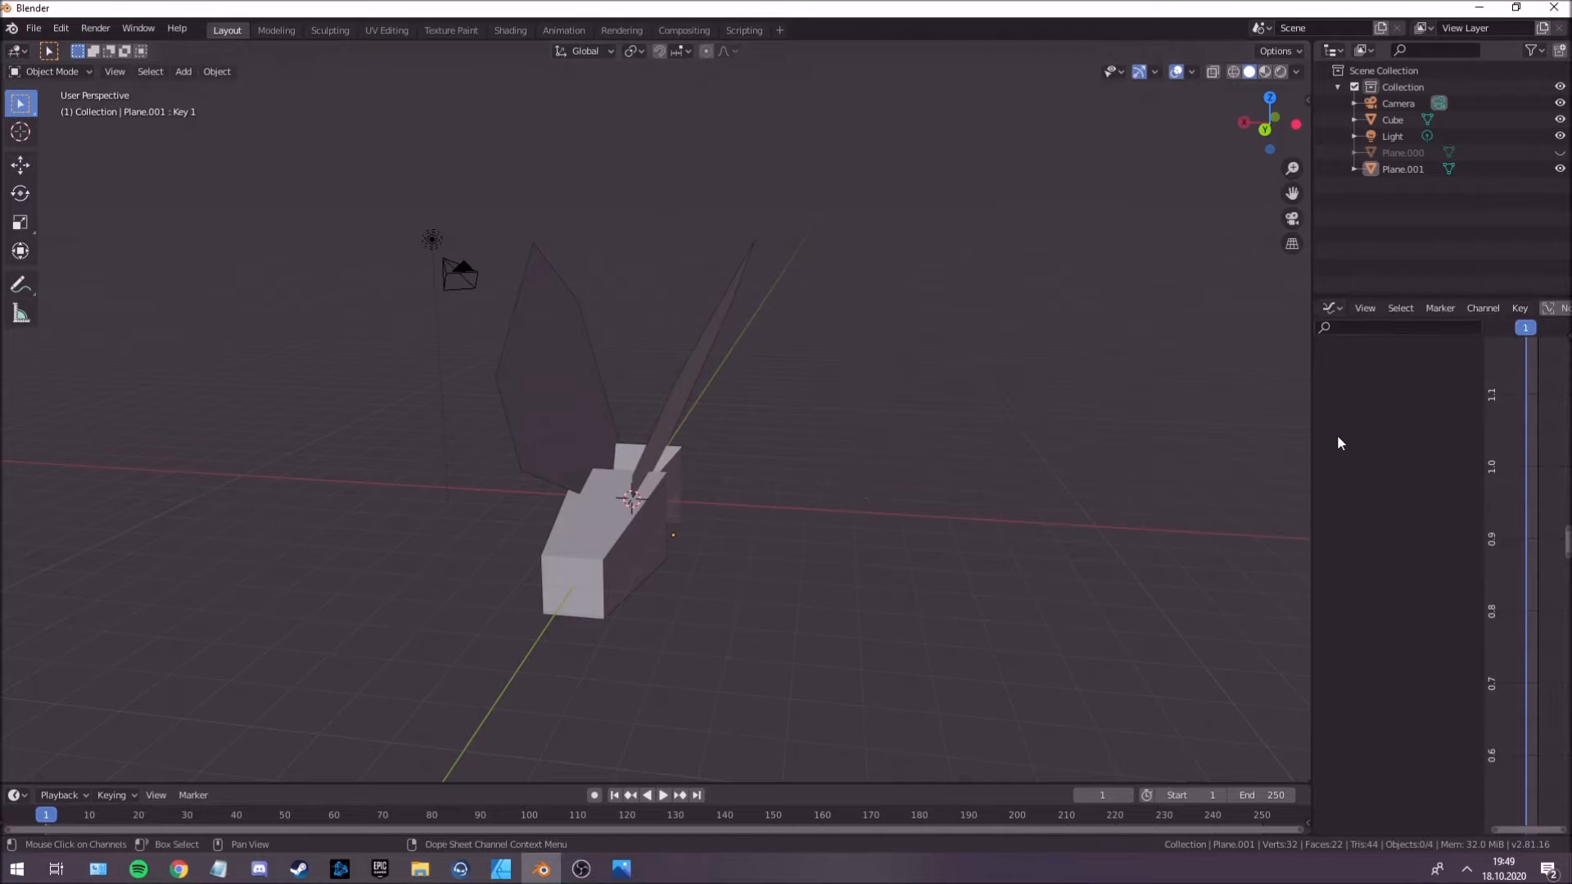
{"action": "left_click_drag", "start_coordinate": [1313, 436], "coordinate": [989, 443]}
{"action": "left_click_drag", "start_coordinate": [1230, 401], "coordinate": [1438, 414]}
{"action": "left_click", "coordinate": [447, 416]}
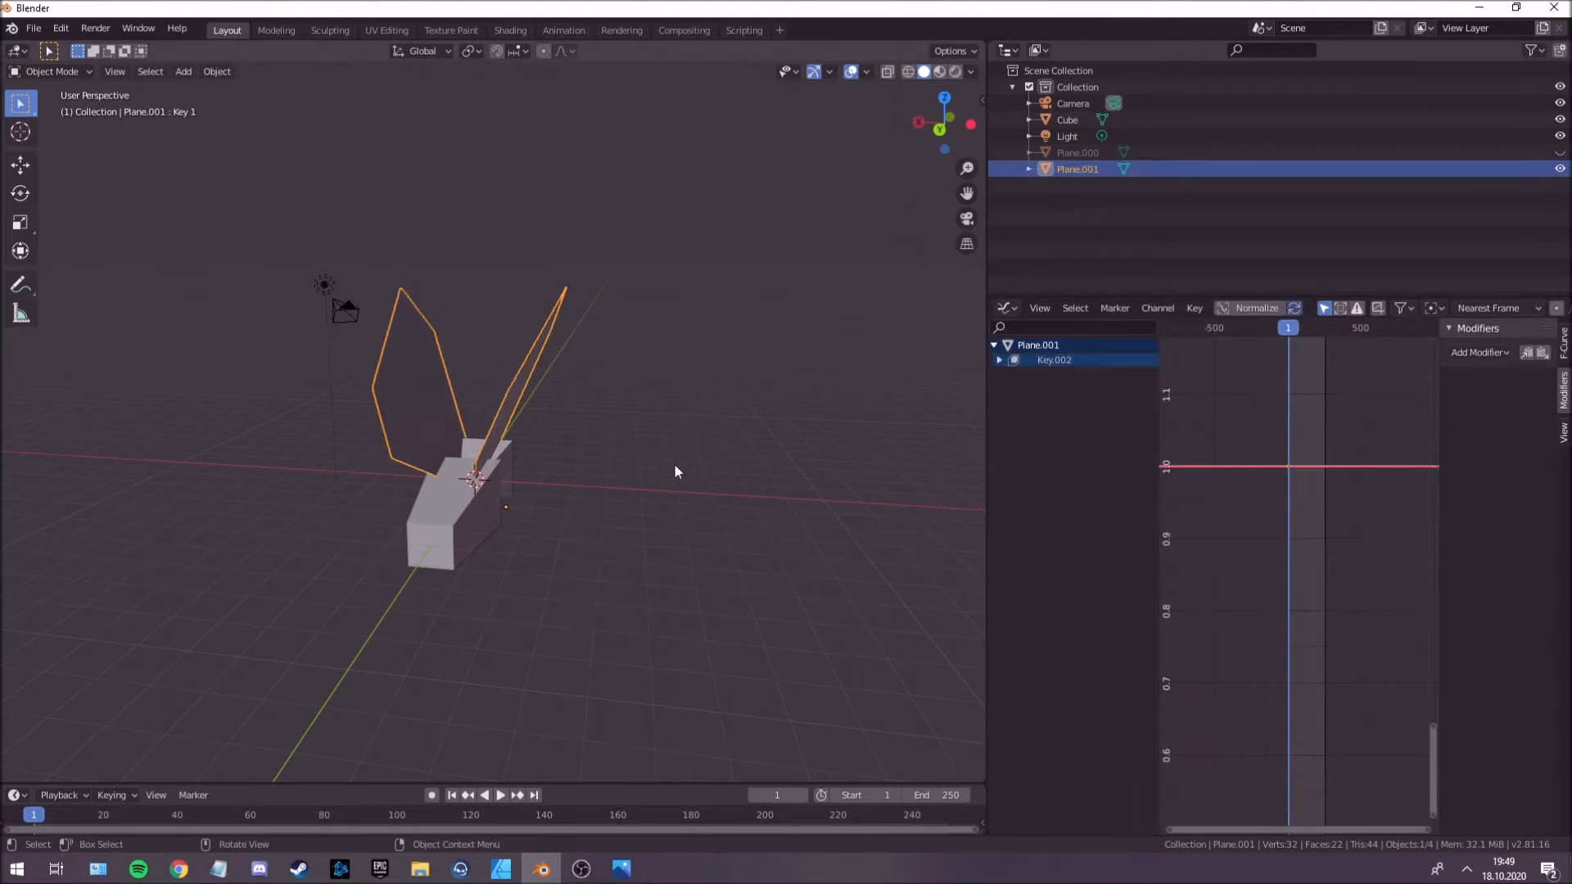
{"action": "scroll", "coordinate": [537, 434], "scroll_direction": "up", "scroll_amount": 4}
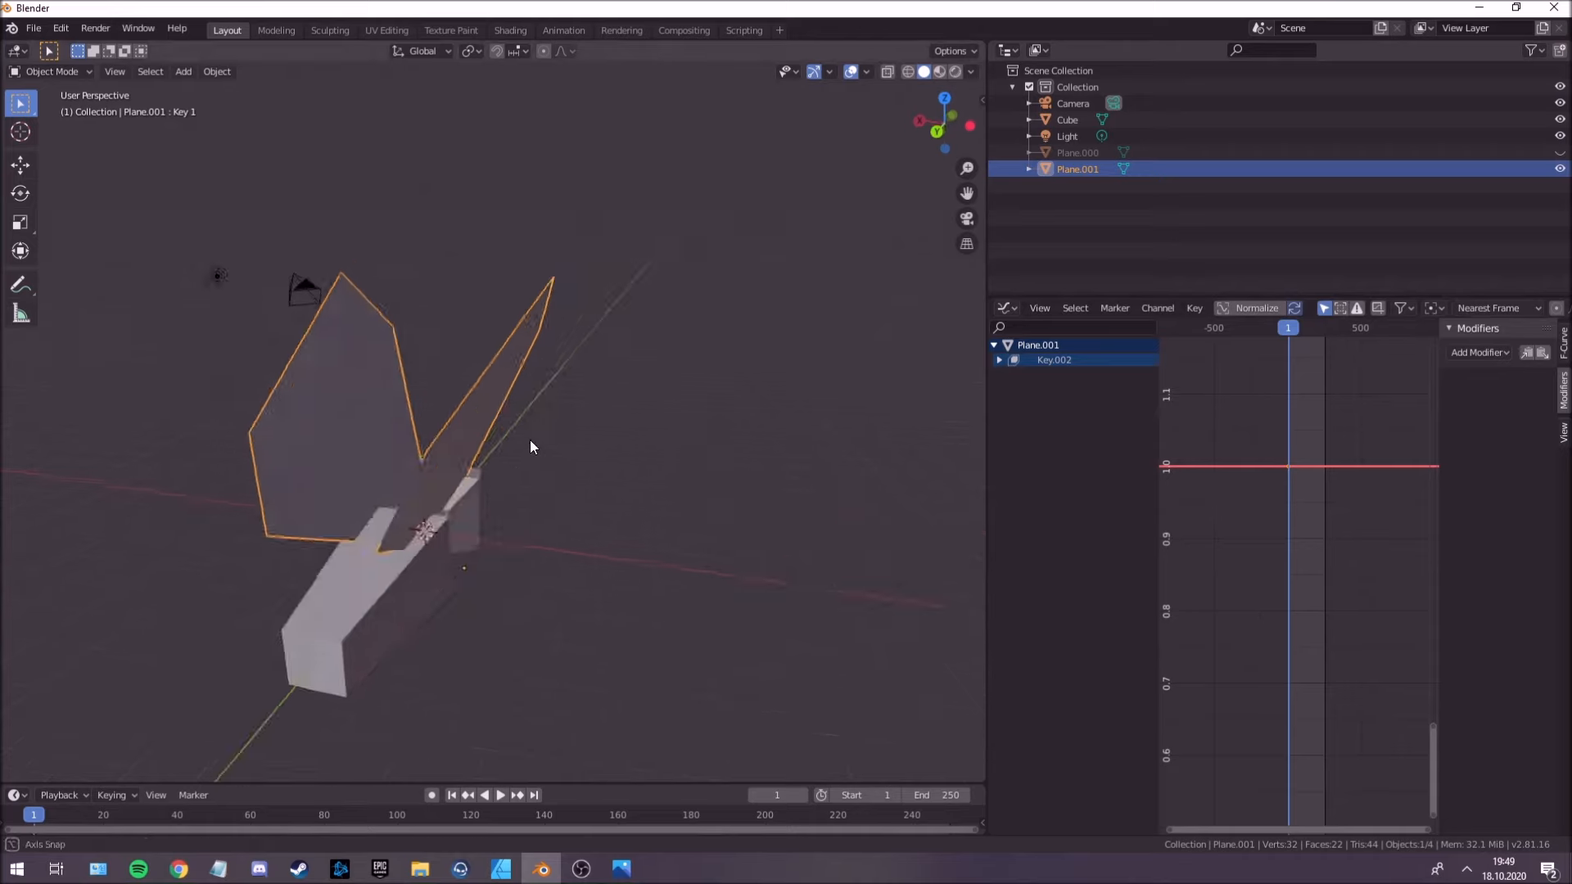
{"action": "scroll", "coordinate": [1300, 578], "scroll_direction": "up", "scroll_amount": 2}
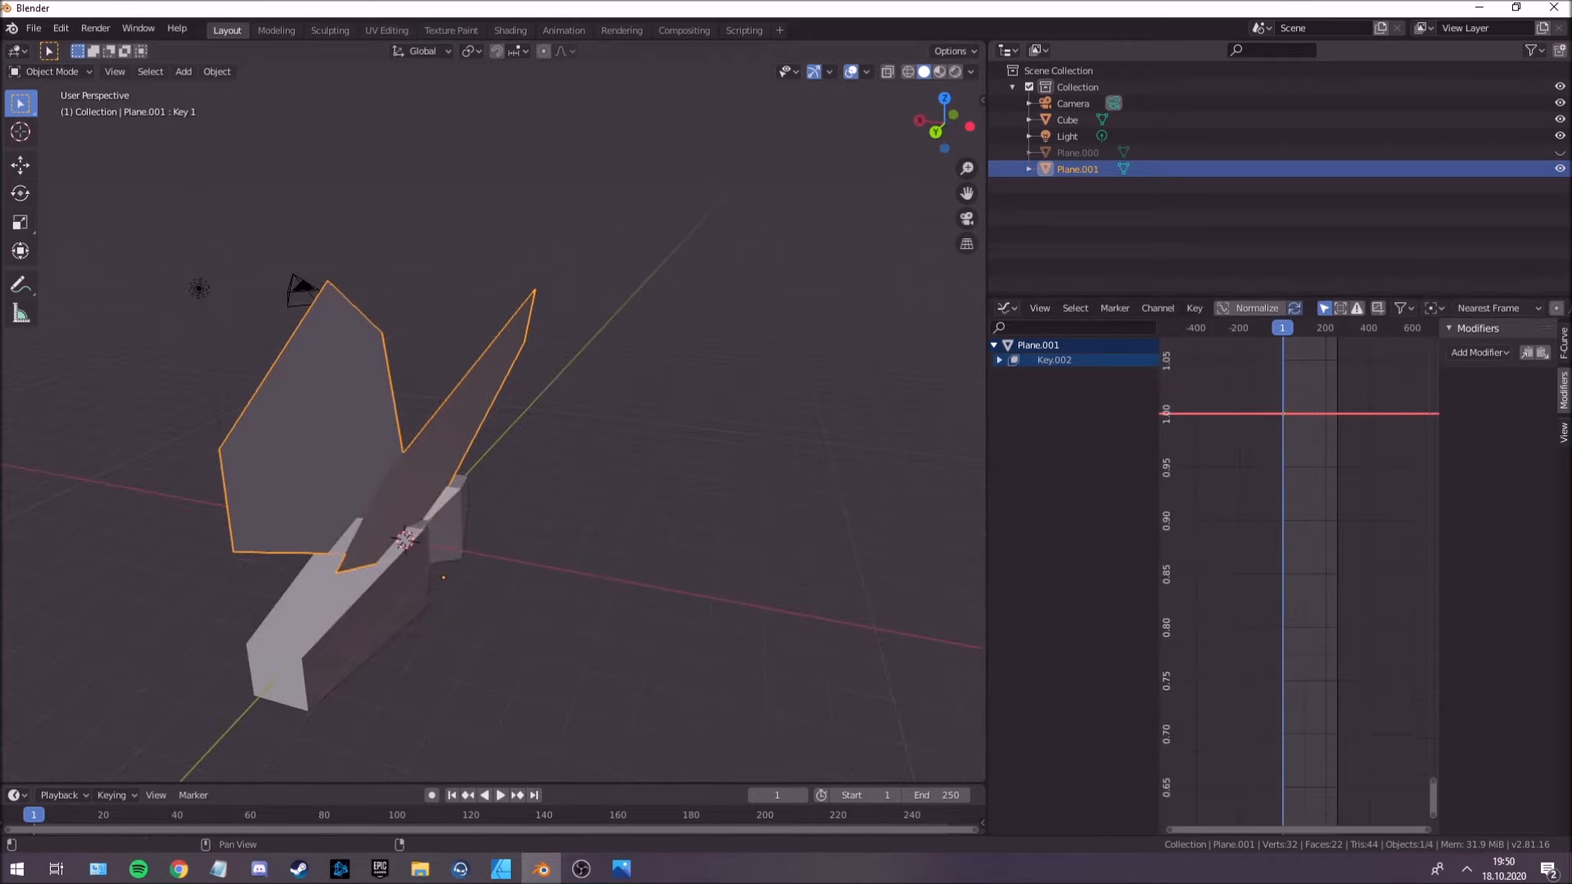
Add a Noise modifier to the wings' shape key F-curve.
{"action": "left_click", "coordinate": [1472, 352]}
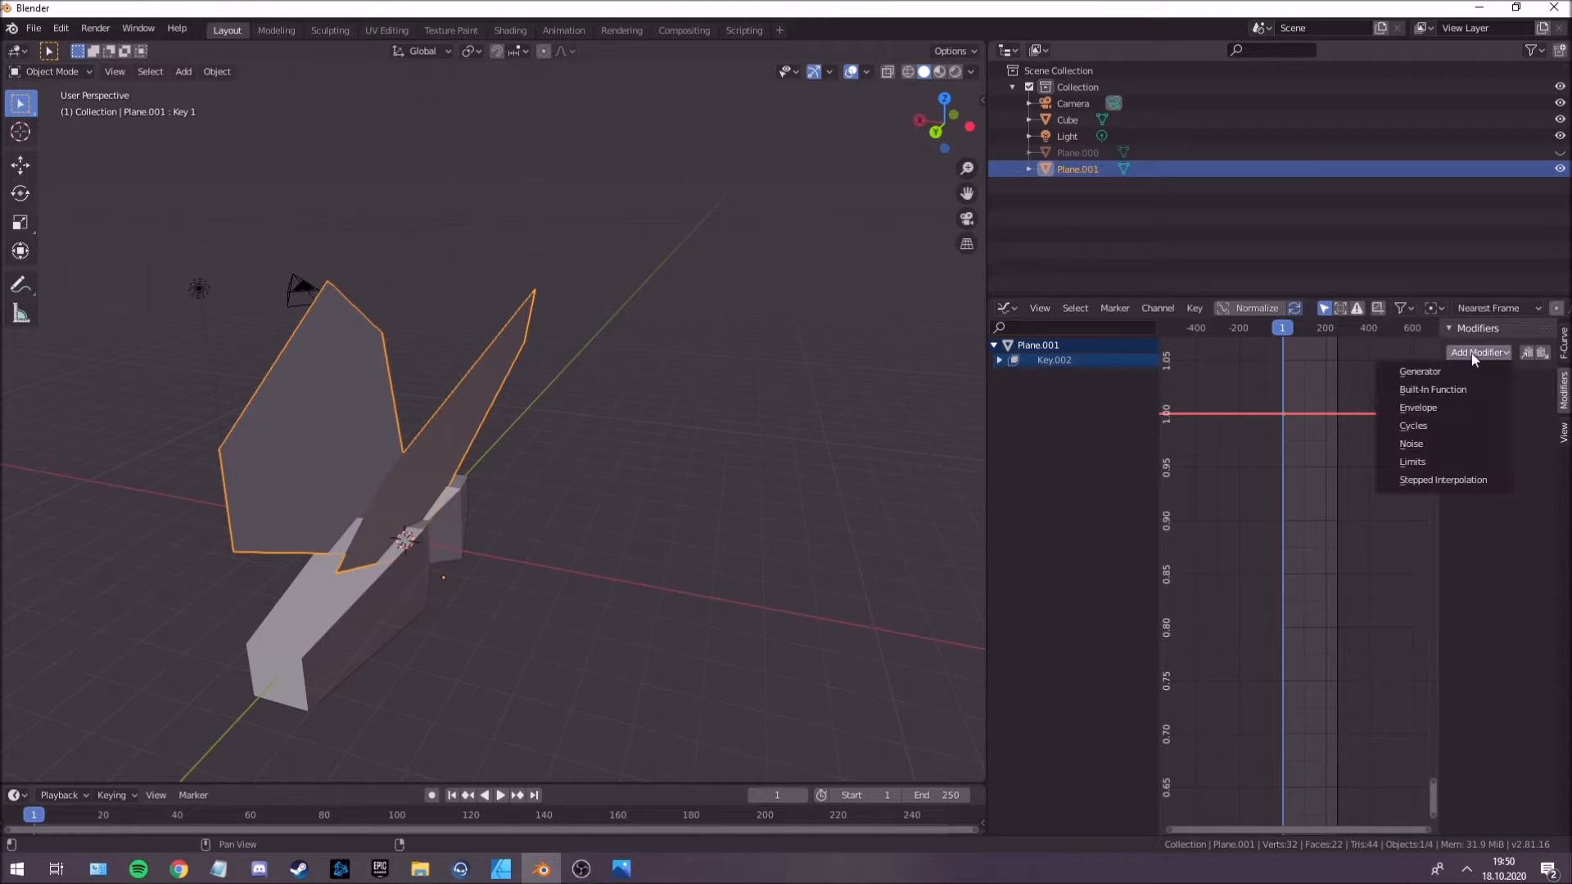
{"action": "left_click", "coordinate": [1440, 446]}
{"action": "scroll", "coordinate": [1318, 568], "scroll_direction": "down", "scroll_amount": 4}
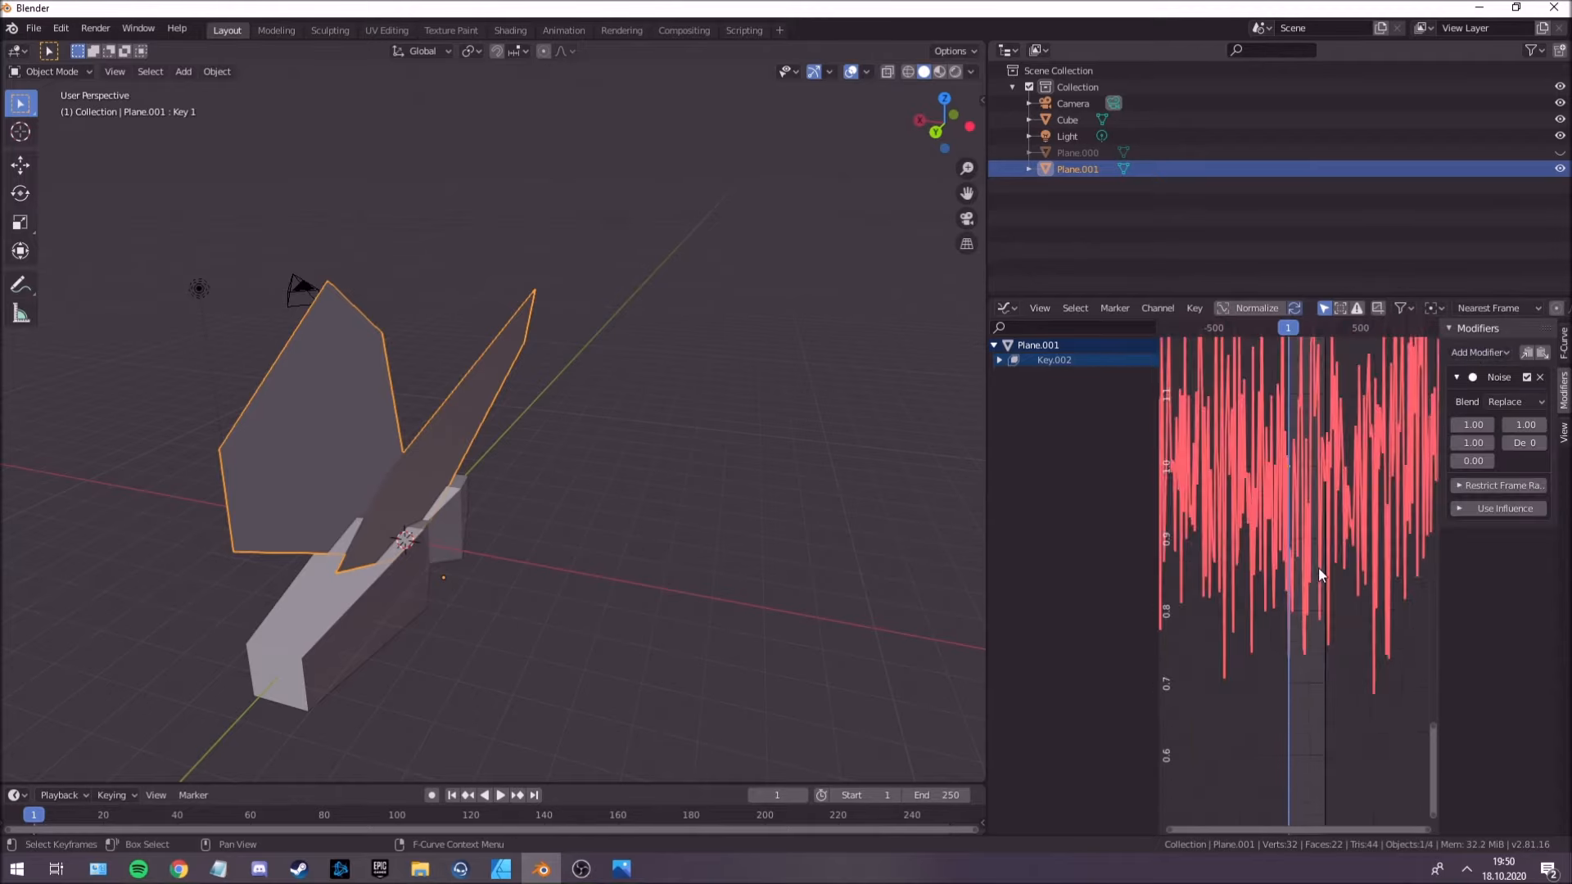
{"action": "scroll", "coordinate": [1319, 567], "scroll_direction": "down", "scroll_amount": 2}
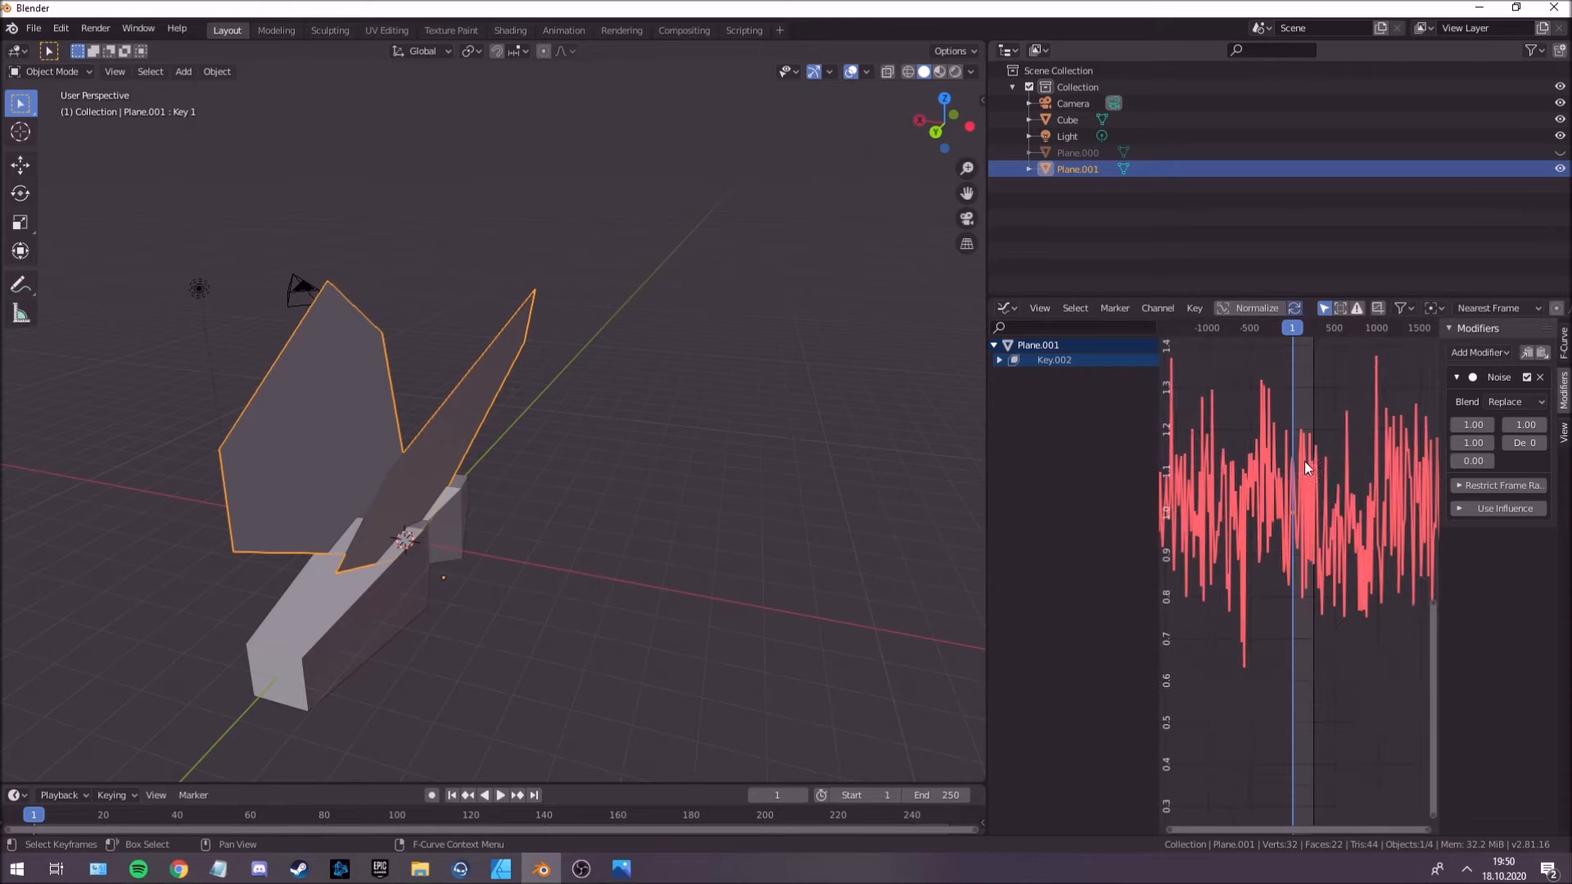
{"action": "scroll", "coordinate": [1302, 462], "scroll_direction": "up", "scroll_amount": 1}
Play the animation to preview the noise-driven wing motion, stop it and return to frame 1.
{"action": "middle_click_drag", "start_coordinate": [630, 529], "coordinate": [528, 781]}
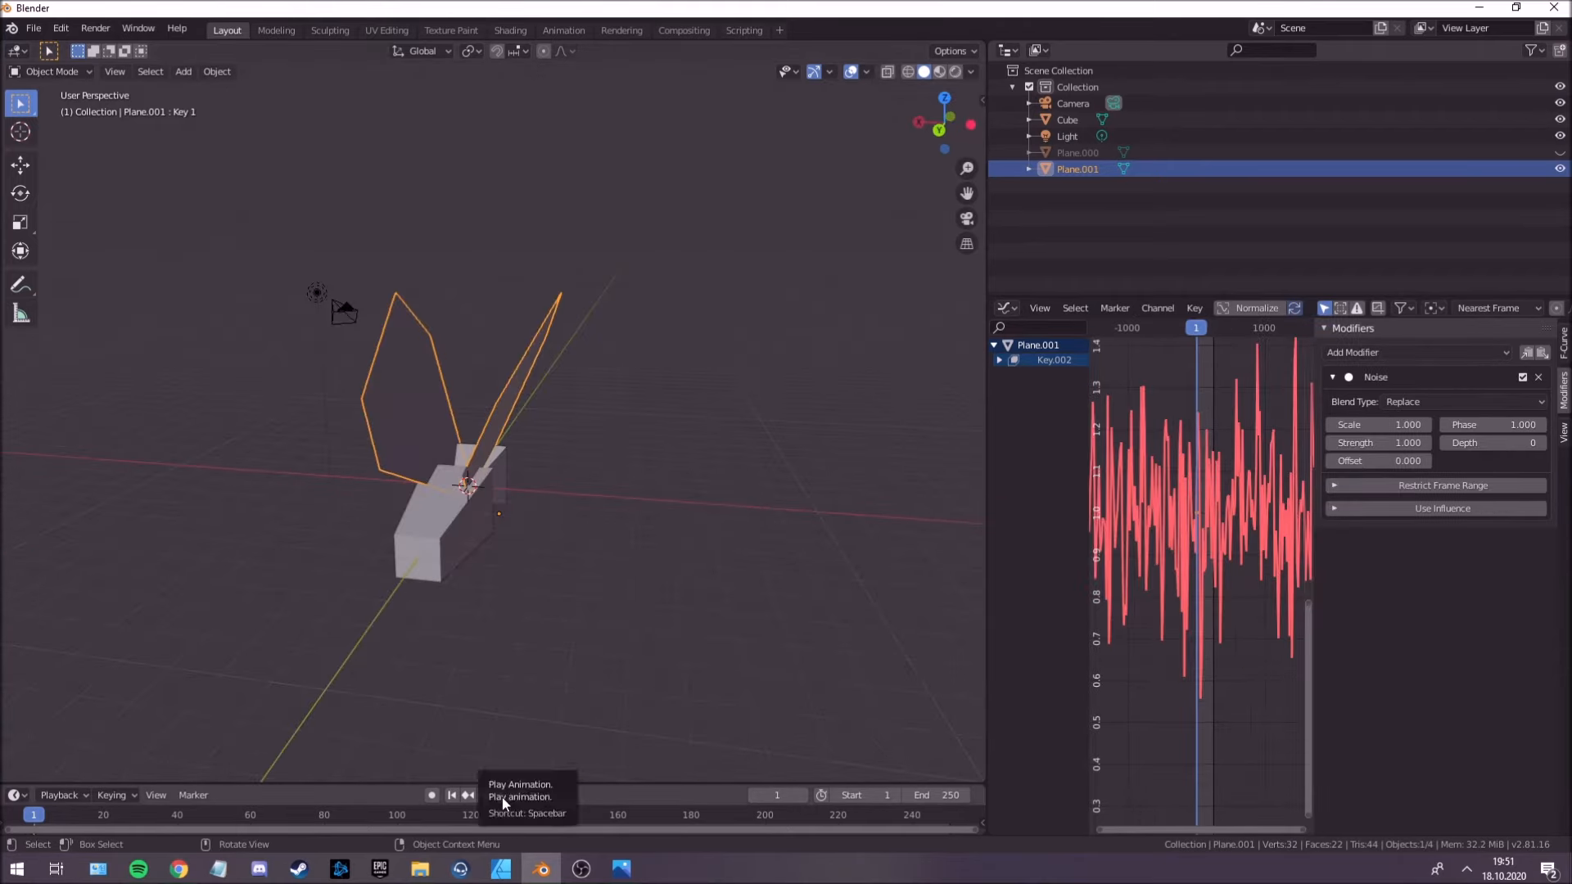
{"action": "left_click", "coordinate": [503, 797]}
{"action": "middle_click_drag", "start_coordinate": [512, 721], "coordinate": [610, 524]}
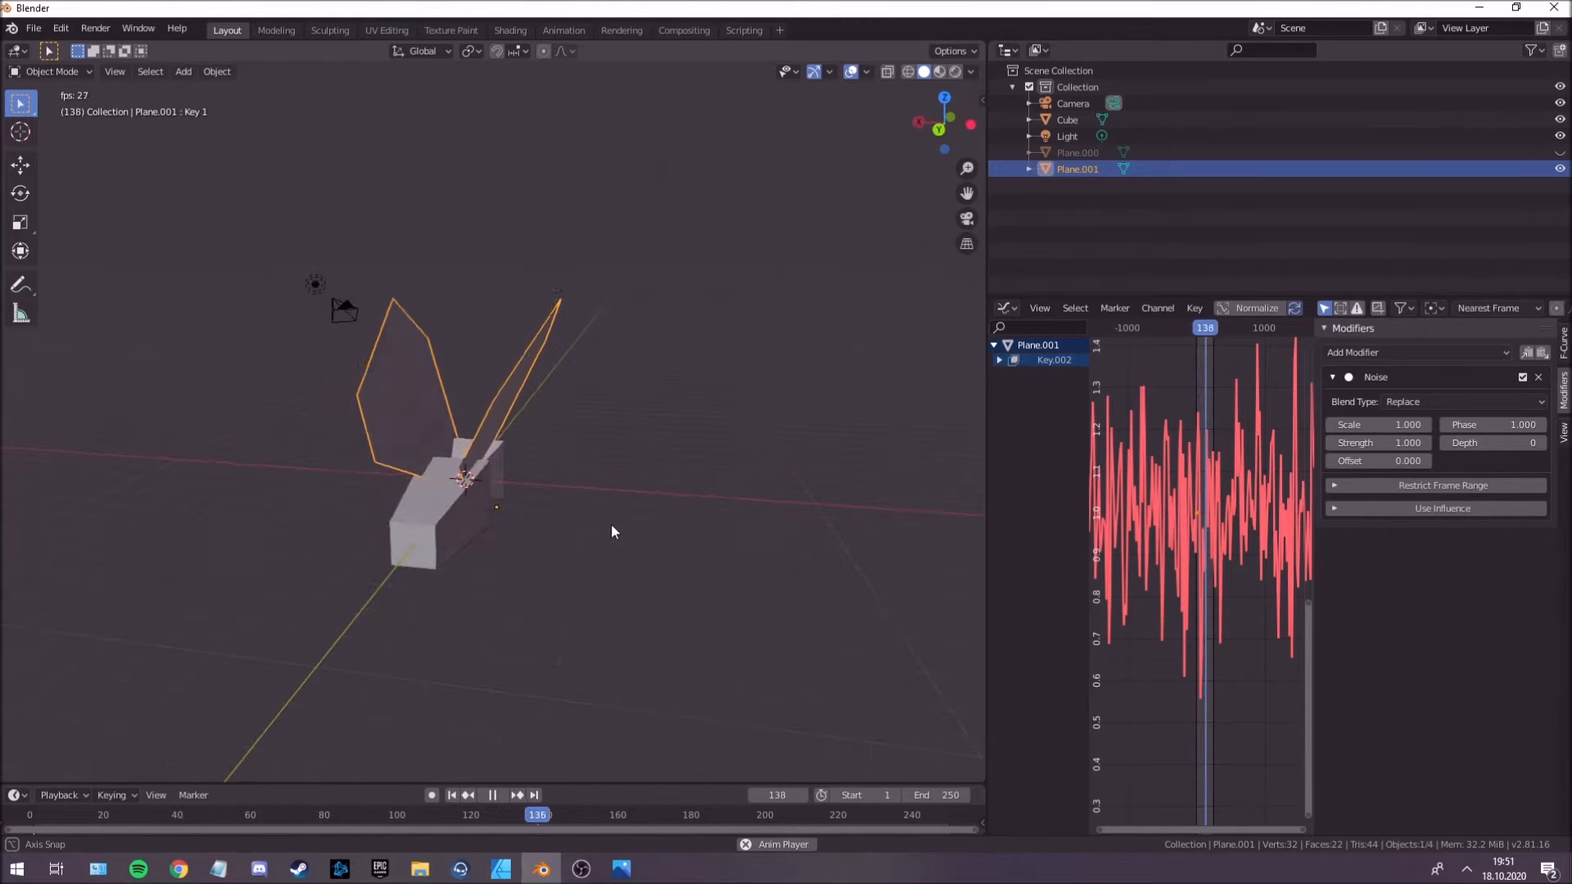
{"action": "left_click", "coordinate": [492, 795]}
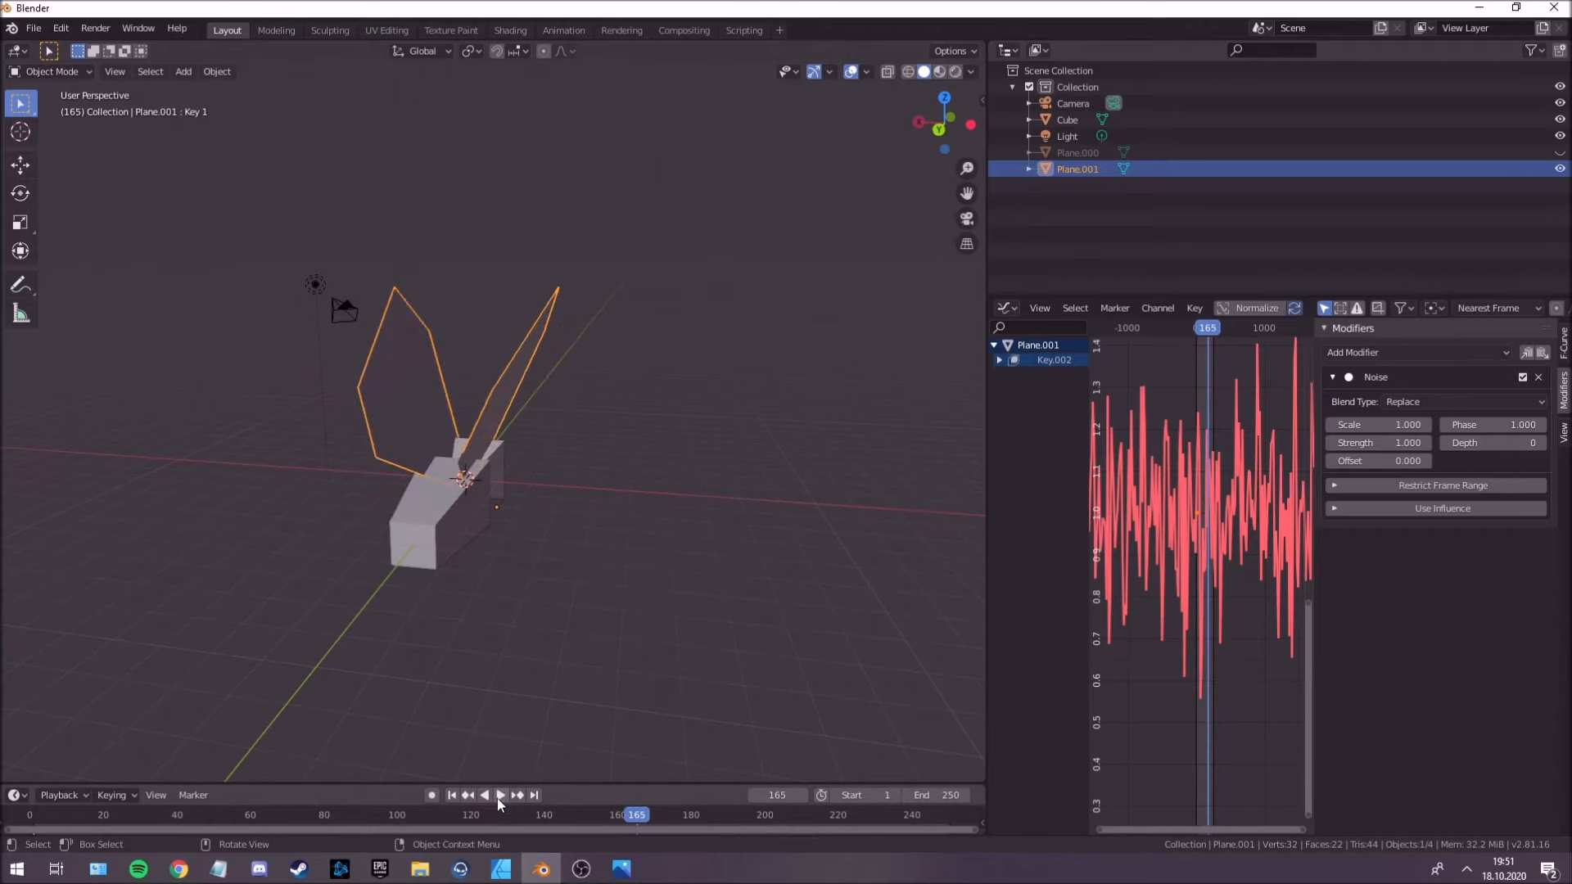
{"action": "left_click", "coordinate": [500, 795]}
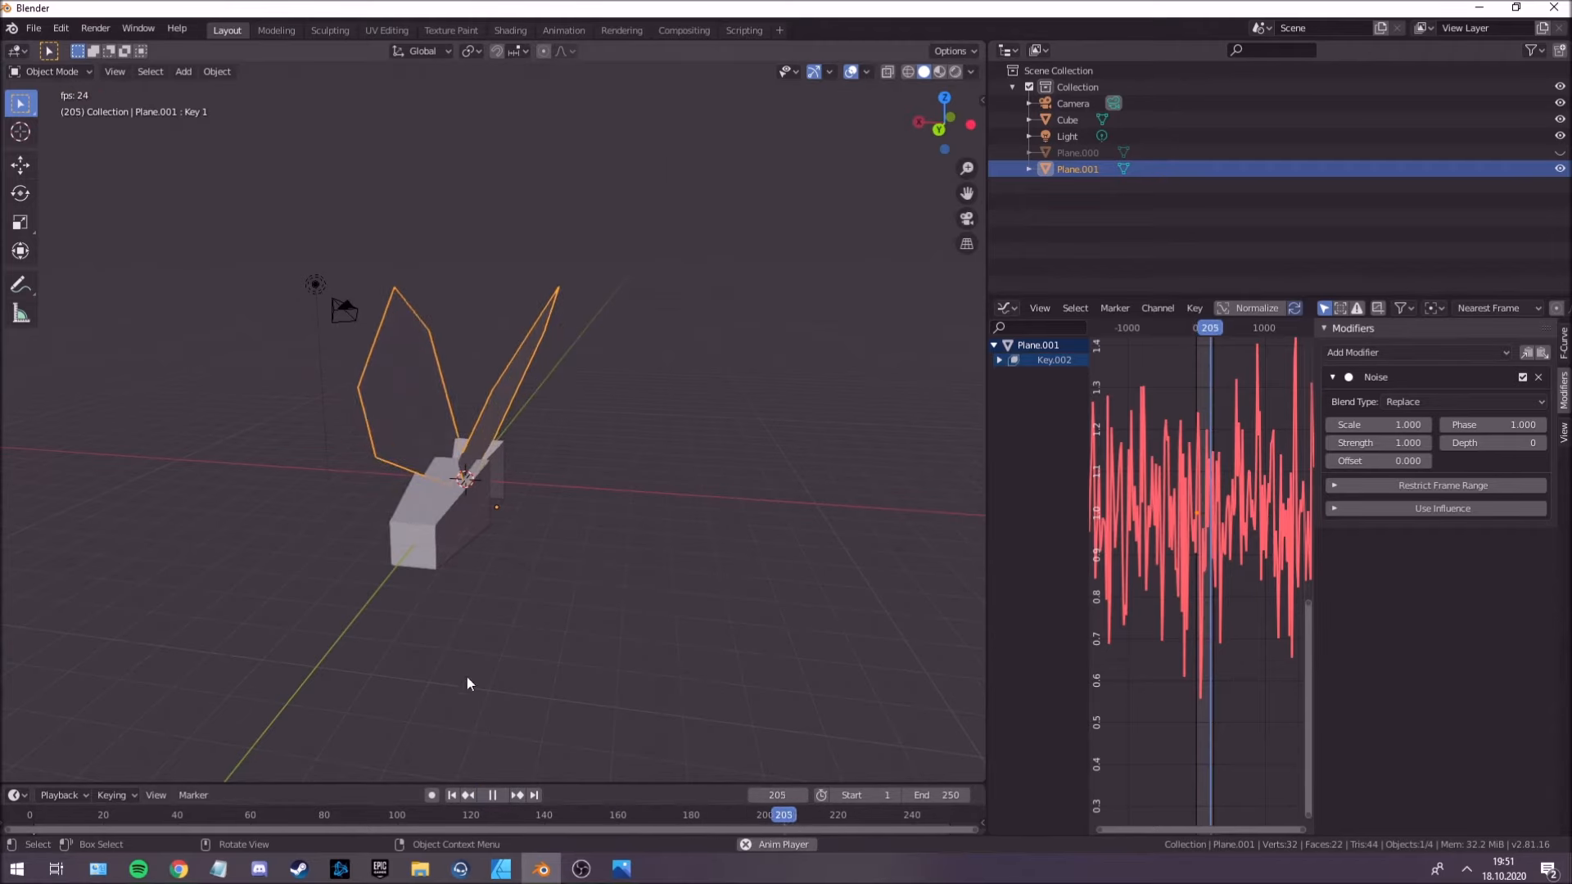
{"action": "left_click", "coordinate": [490, 795]}
{"action": "left_click", "coordinate": [451, 795]}
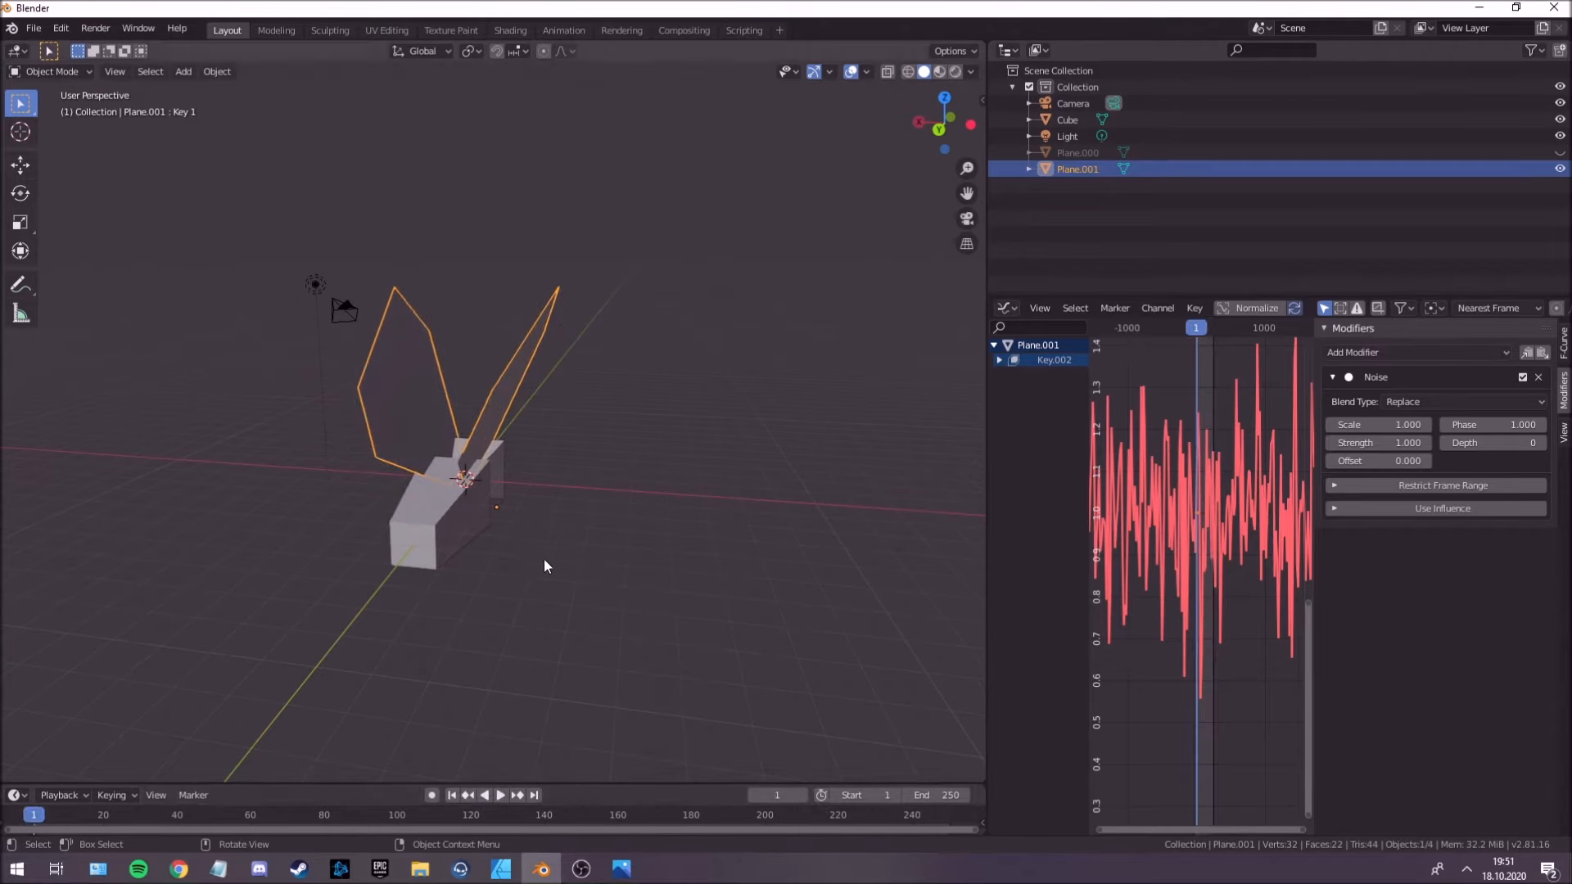
Set the Noise modifier's strength to 7.800 and preview the wing flapping during playback.
{"action": "middle_click_drag", "start_coordinate": [544, 560], "coordinate": [554, 566]}
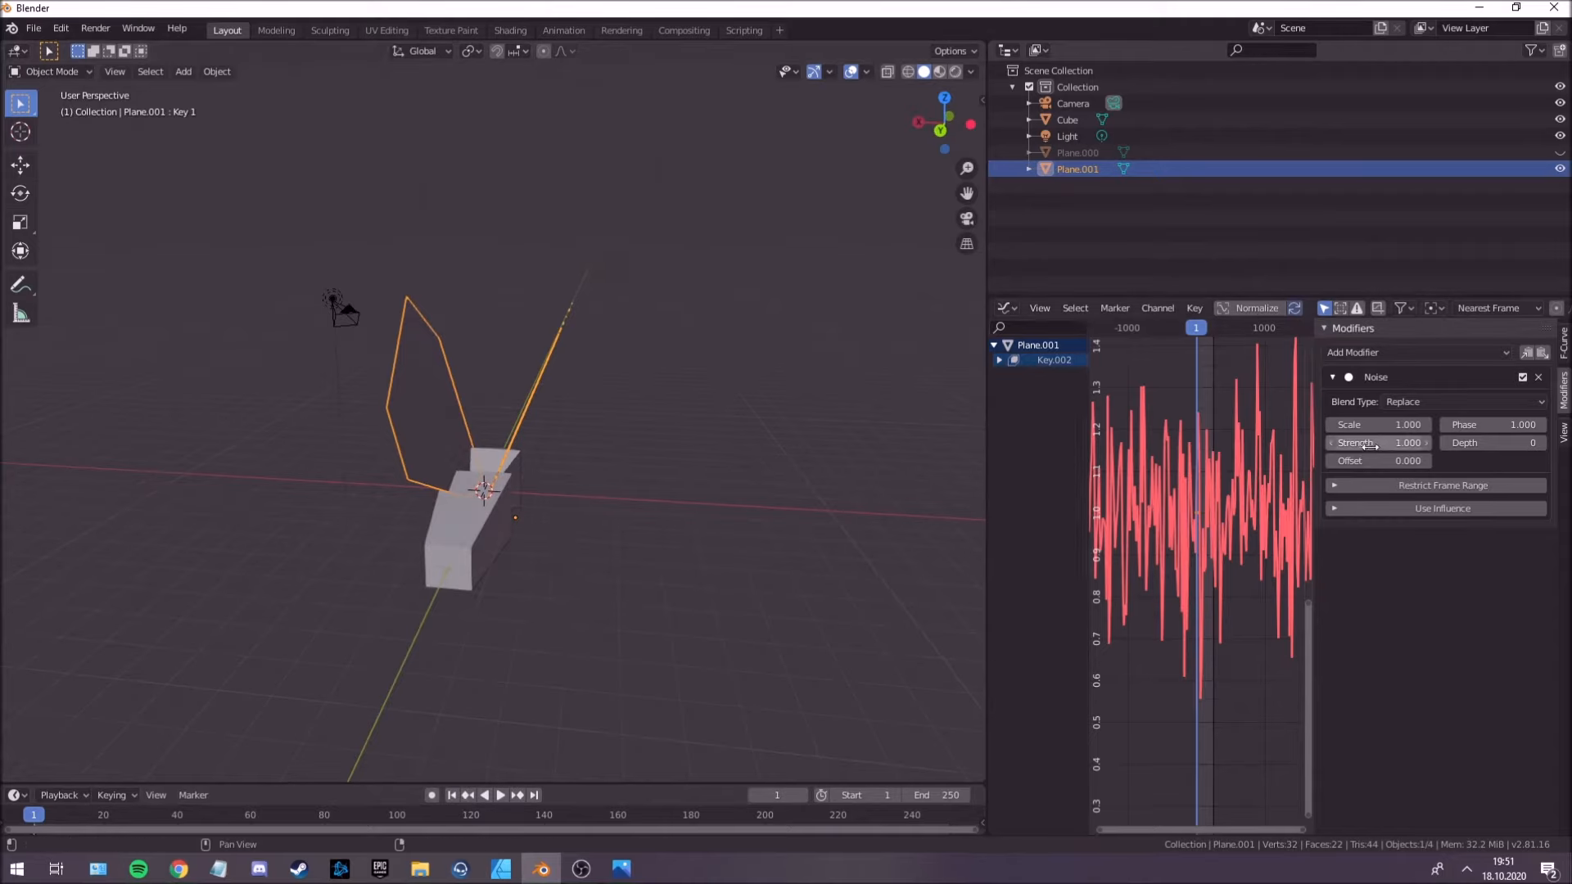
{"action": "left_click_drag", "start_coordinate": [1365, 443], "coordinate": [1433, 443]}
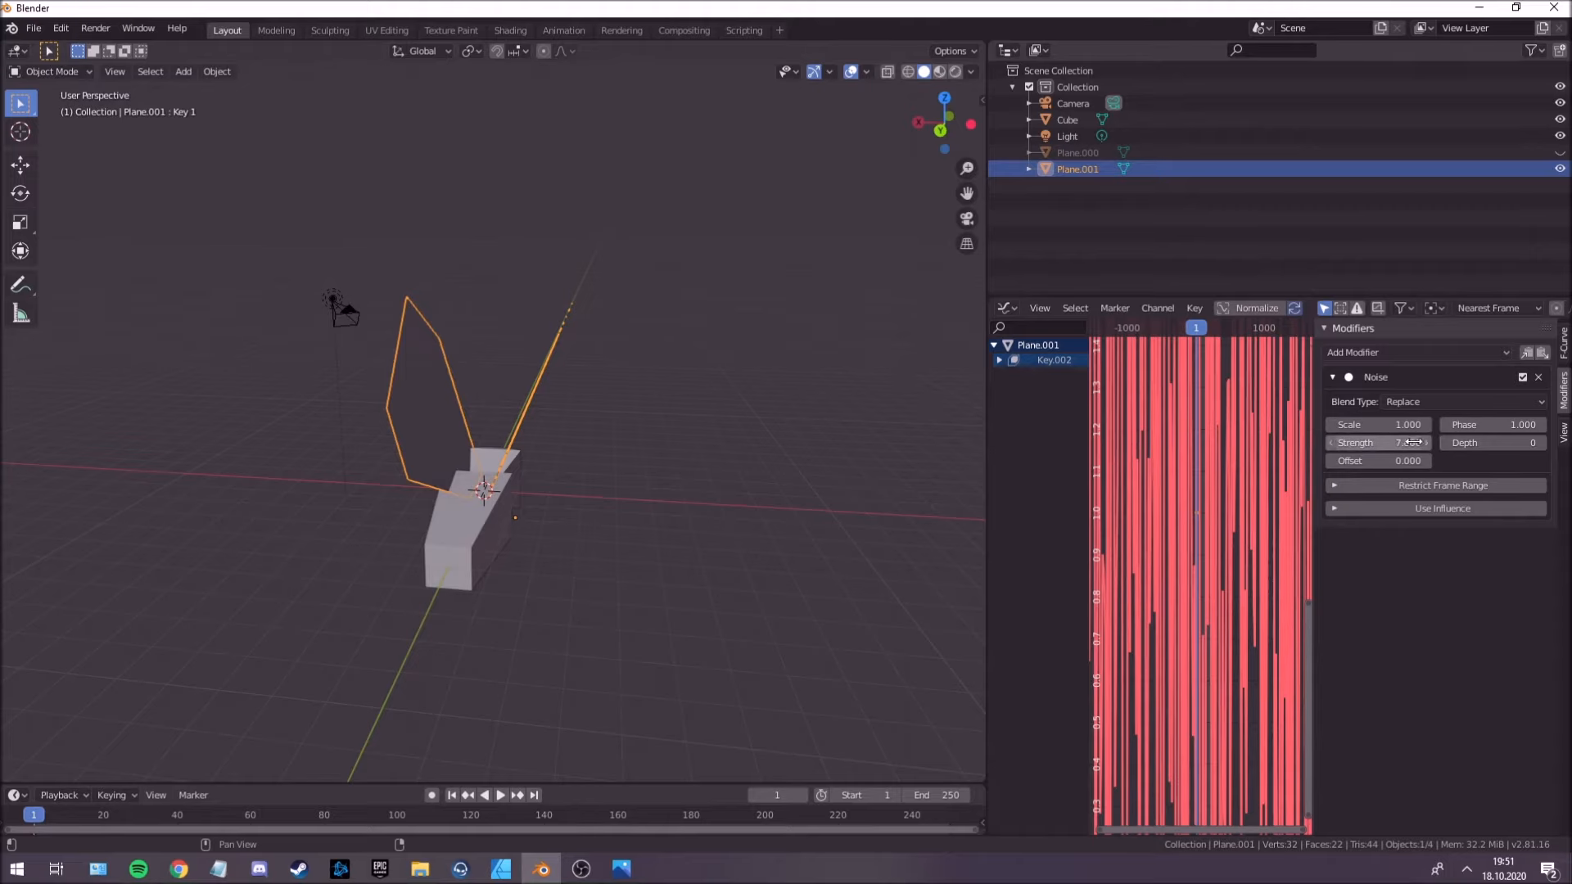
{"action": "middle_click_drag", "start_coordinate": [698, 480], "coordinate": [731, 481]}
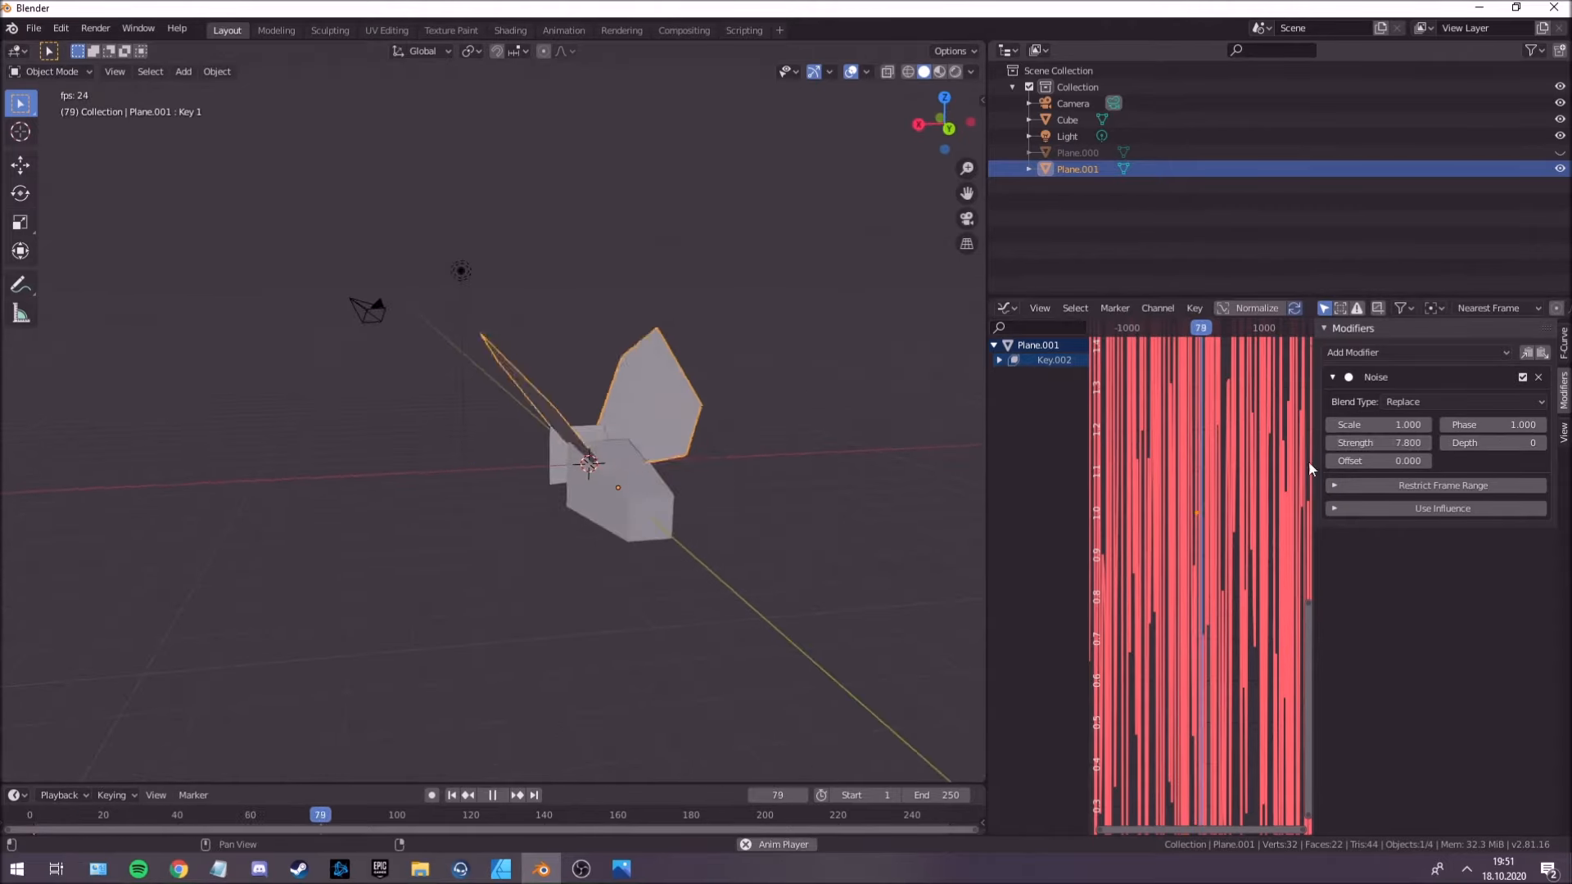
{"action": "mouse_move", "coordinate": [695, 525]}
{"action": "middle_mouse_down"}
{"action": "mouse_move", "coordinate": [649, 563]}
{"action": "mouse_move", "coordinate": [669, 521]}
{"action": "mouse_move", "coordinate": [712, 516]}
{"action": "mouse_move", "coordinate": [670, 506]}
{"action": "mouse_move", "coordinate": [695, 509]}
{"action": "middle_mouse_up"}
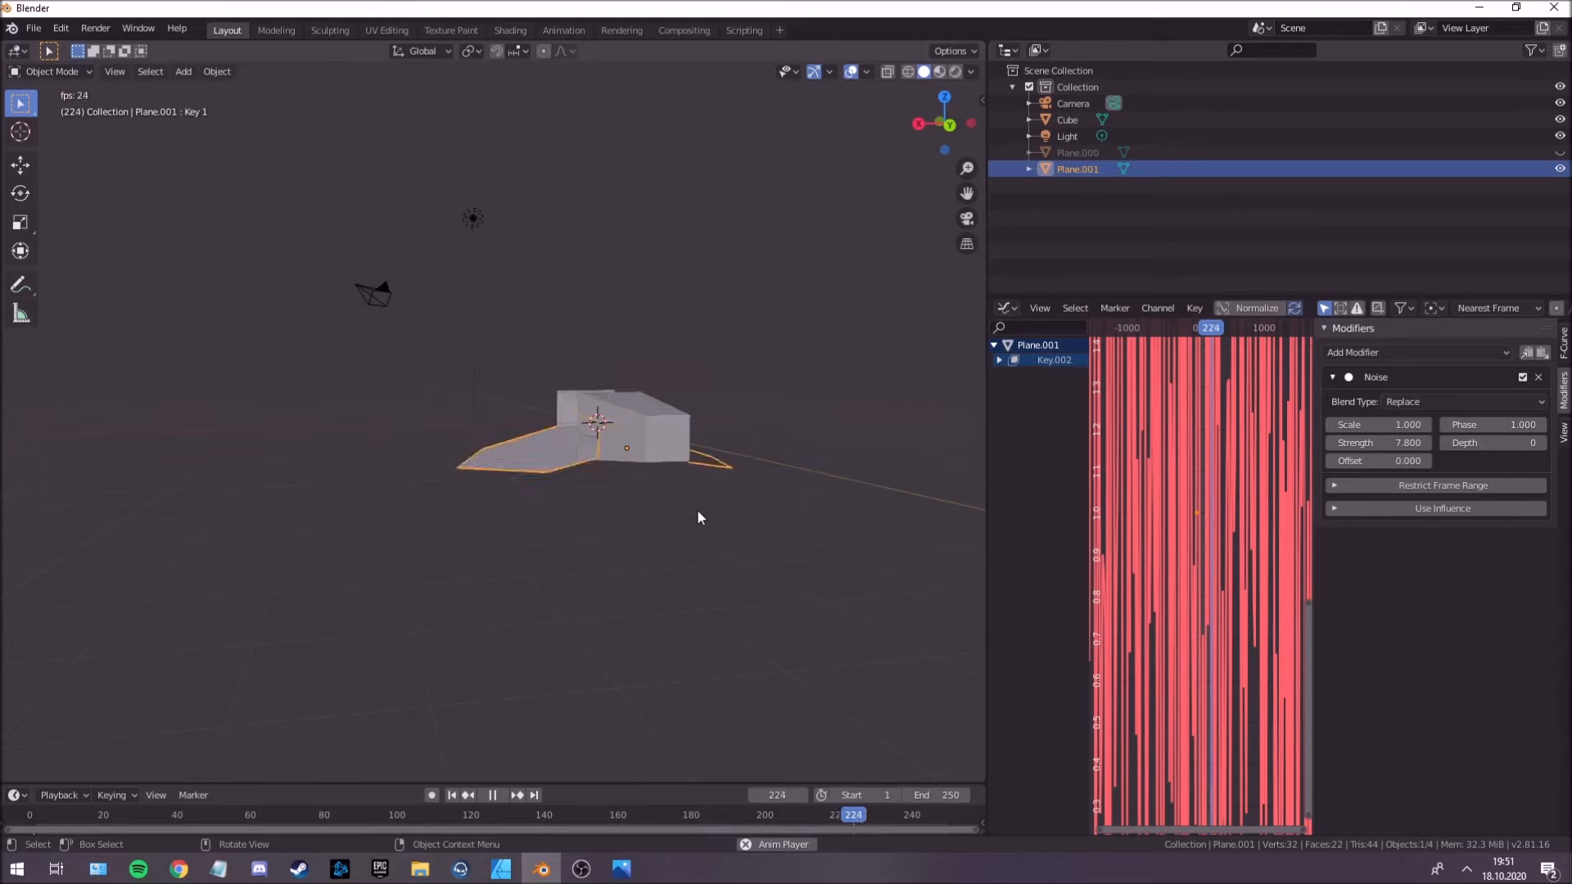
{"action": "key", "text": "space"}
Increase the Noise modifier's strength further and replay the animation to check the flapping.
{"action": "left_click_drag", "start_coordinate": [1368, 442], "coordinate": [1441, 442]}
{"action": "key", "text": "space"}
{"action": "middle_click_drag", "start_coordinate": [645, 462], "coordinate": [500, 464]}
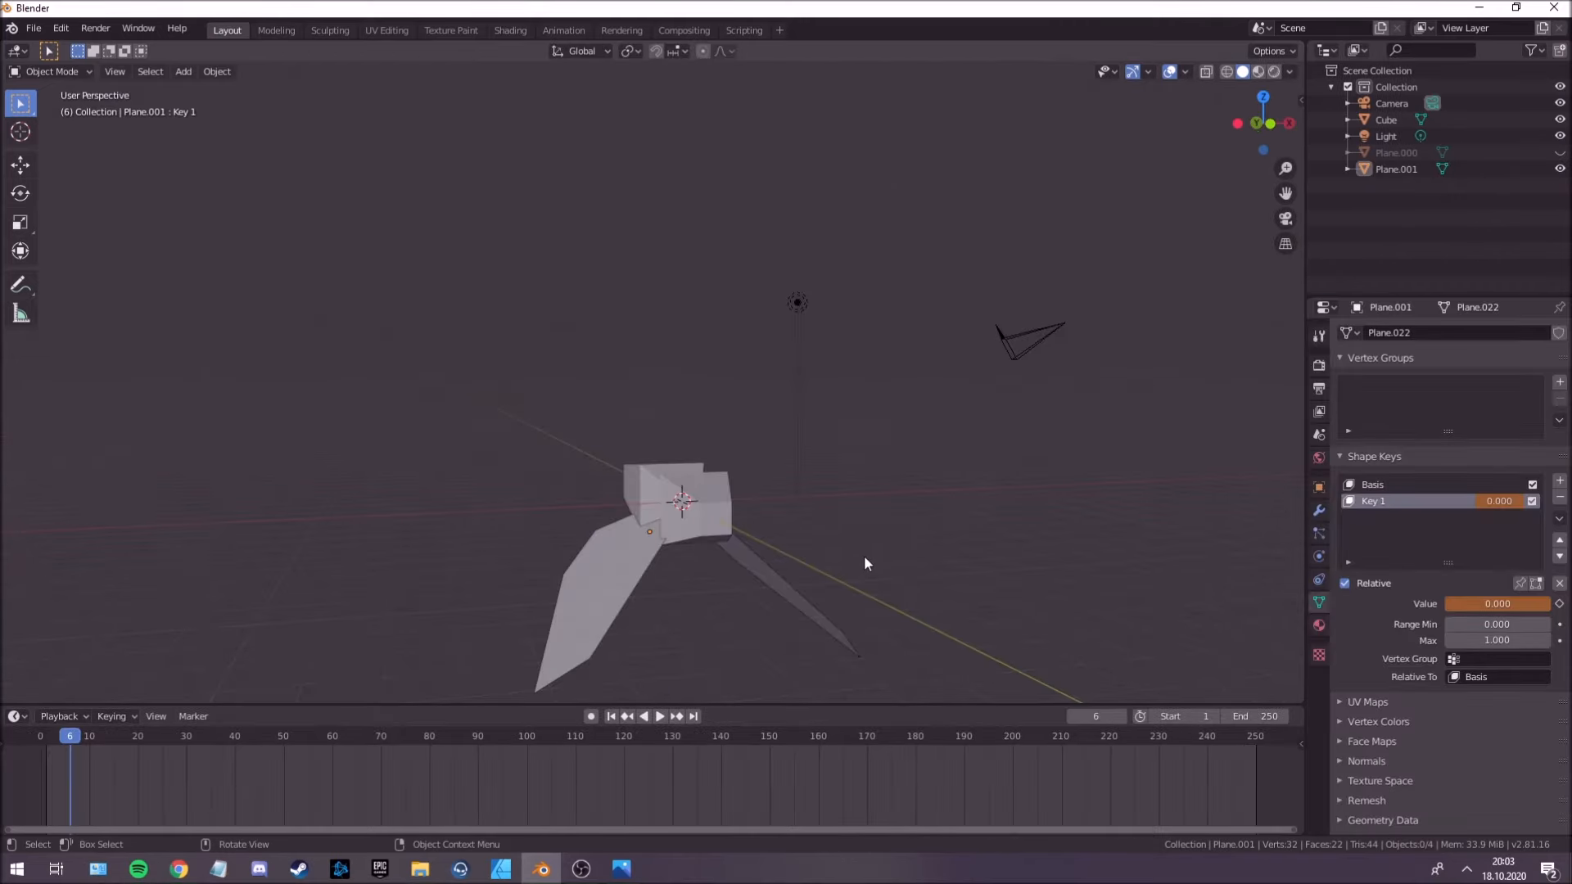
Select the creature's body mesh.
{"action": "mouse_move", "coordinate": [829, 567]}
{"action": "middle_mouse_down"}
{"action": "mouse_move", "coordinate": [794, 566]}
{"action": "mouse_move", "coordinate": [848, 575]}
{"action": "mouse_move", "coordinate": [793, 530]}
{"action": "mouse_move", "coordinate": [998, 527]}
{"action": "mouse_move", "coordinate": [750, 537]}
{"action": "mouse_move", "coordinate": [881, 530]}
{"action": "mouse_move", "coordinate": [873, 572]}
{"action": "mouse_move", "coordinate": [1042, 579]}
{"action": "mouse_move", "coordinate": [766, 534]}
{"action": "mouse_move", "coordinate": [848, 550]}
{"action": "mouse_move", "coordinate": [819, 549]}
{"action": "middle_mouse_up"}
{"action": "left_click", "coordinate": [758, 534]}
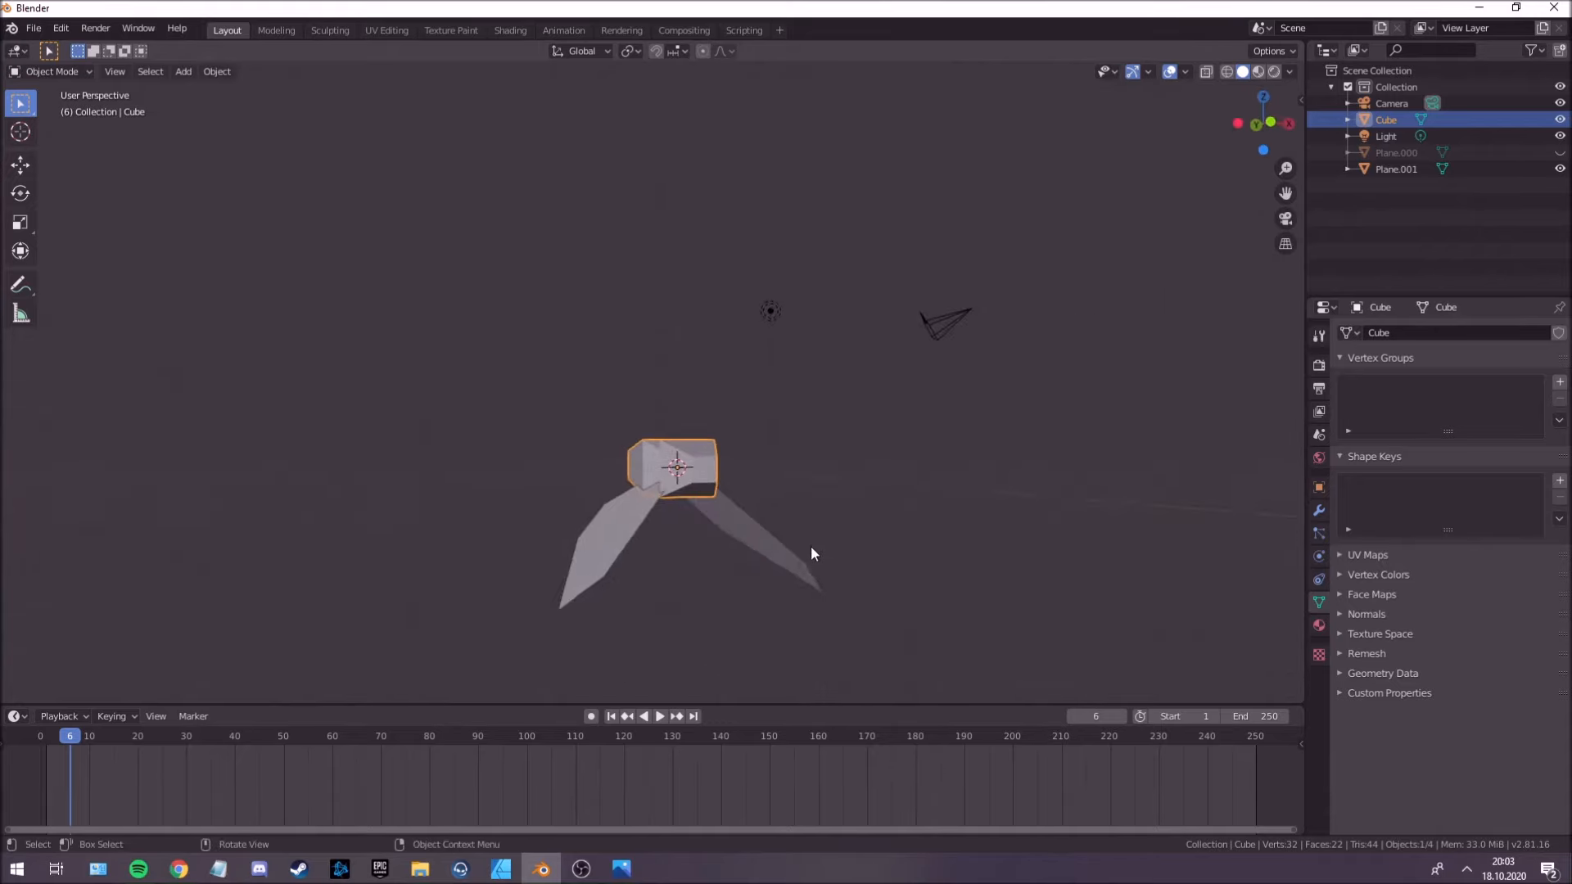
{"action": "mouse_move", "coordinate": [791, 542]}
{"action": "middle_mouse_down"}
{"action": "mouse_move", "coordinate": [733, 551]}
{"action": "mouse_move", "coordinate": [852, 568]}
{"action": "middle_mouse_up"}
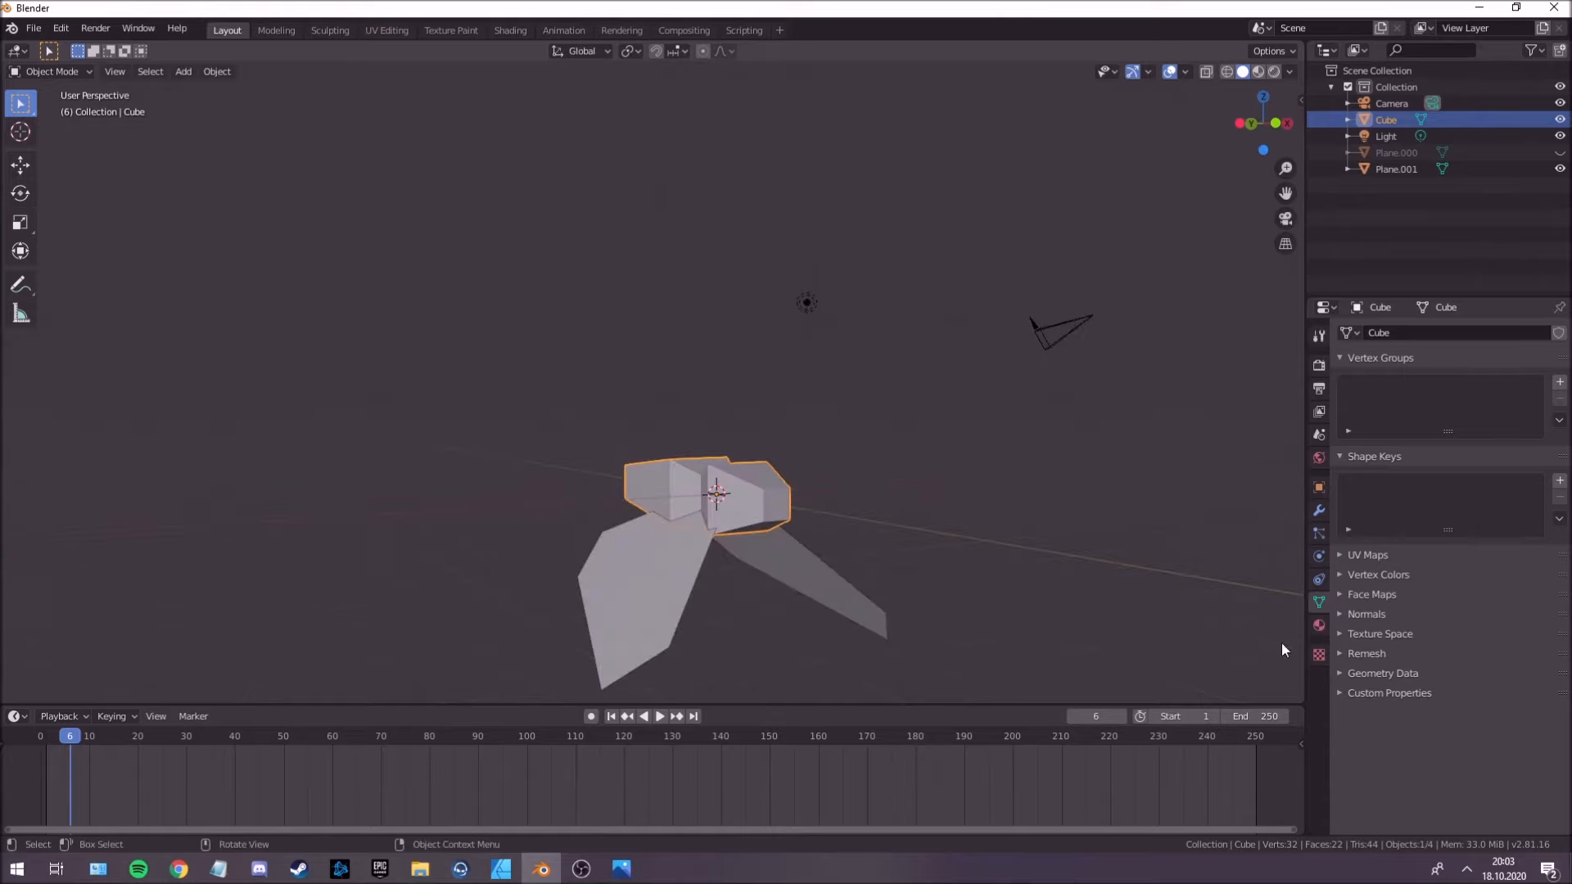
Add a Basis shape key and a Key 1 shape key to the creature's body mesh.
{"action": "left_click_drag", "start_coordinate": [1060, 705], "coordinate": [1052, 639]}
{"action": "left_click", "coordinate": [1560, 481]}
{"action": "left_click", "coordinate": [1560, 481]}
{"action": "middle_click_drag", "start_coordinate": [811, 491], "coordinate": [765, 474]}
With Key 1 active, select all body vertices in Edit Mode and move them about -0.235 m along Z.
{"action": "key", "text": "Tab"}
{"action": "left_click", "coordinate": [1207, 72]}
{"action": "middle_click_drag", "start_coordinate": [727, 407], "coordinate": [701, 411]}
{"action": "left_click_drag", "start_coordinate": [533, 376], "coordinate": [727, 528]}
{"action": "middle_click_drag", "start_coordinate": [684, 446], "coordinate": [692, 456]}
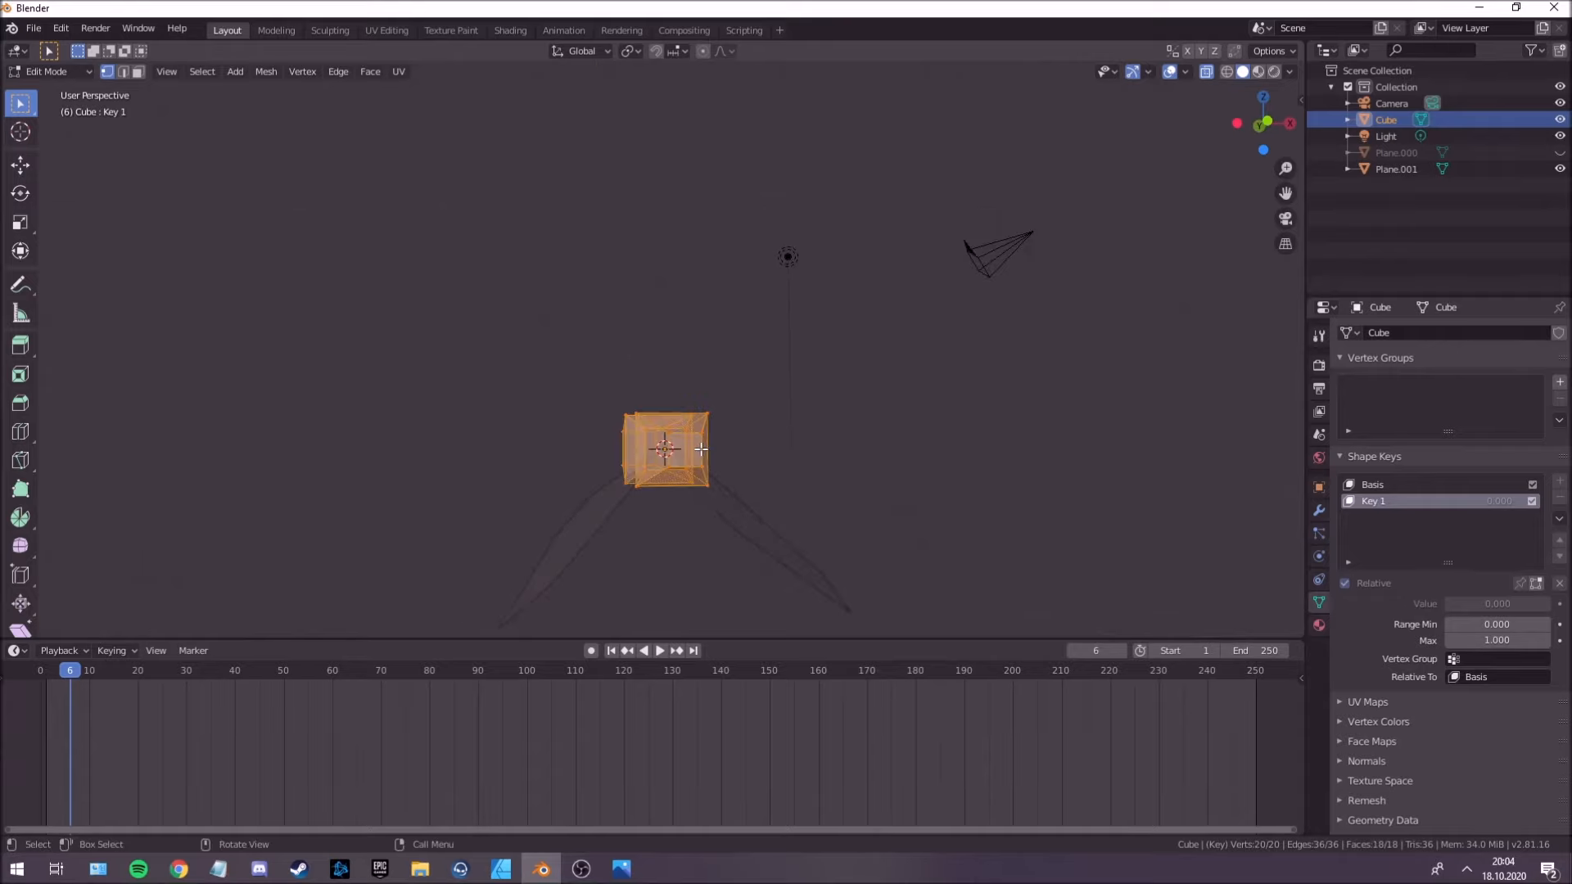
{"action": "key", "text": "g"}
{"action": "key", "text": "z"}
{"action": "left_click", "coordinate": [697, 458]}
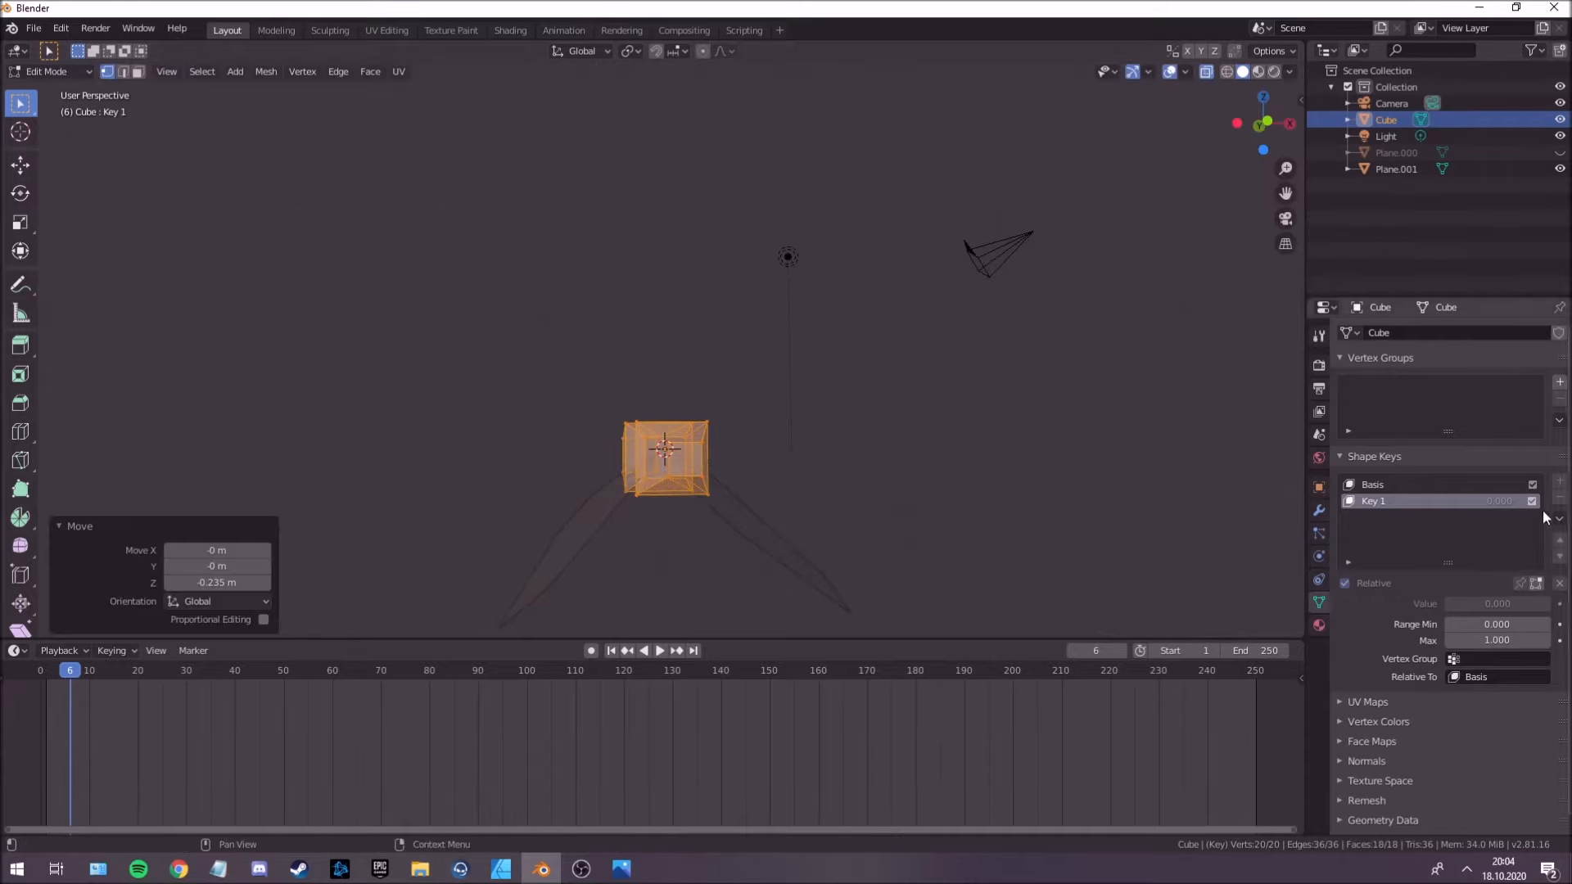
{"action": "key", "text": "Tab"}
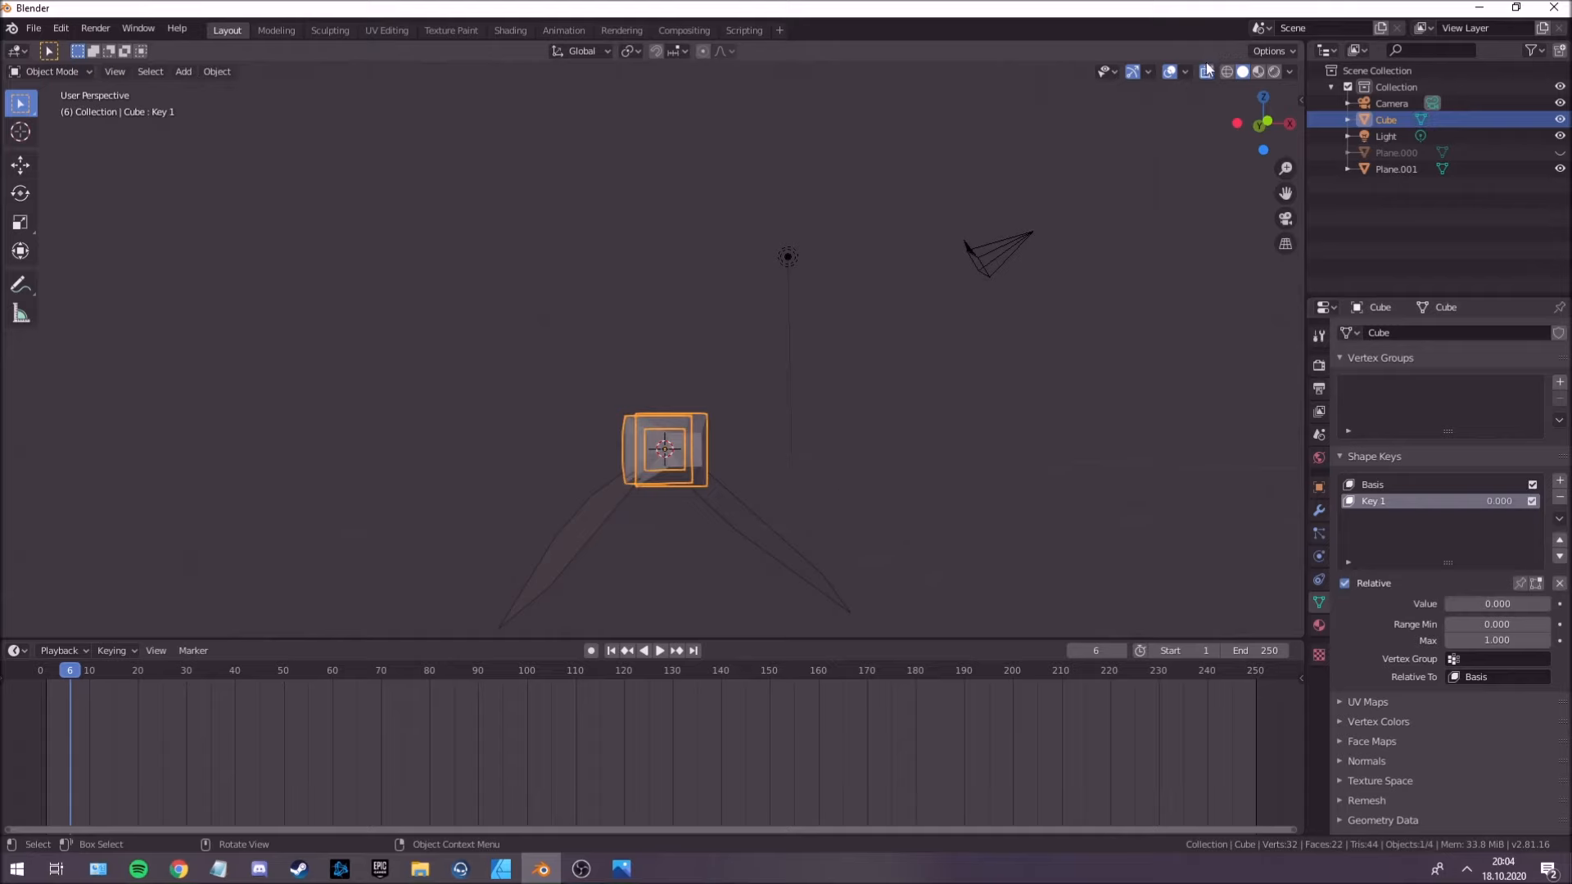
{"action": "left_click", "coordinate": [1207, 72]}
{"action": "middle_click_drag", "start_coordinate": [778, 413], "coordinate": [704, 460]}
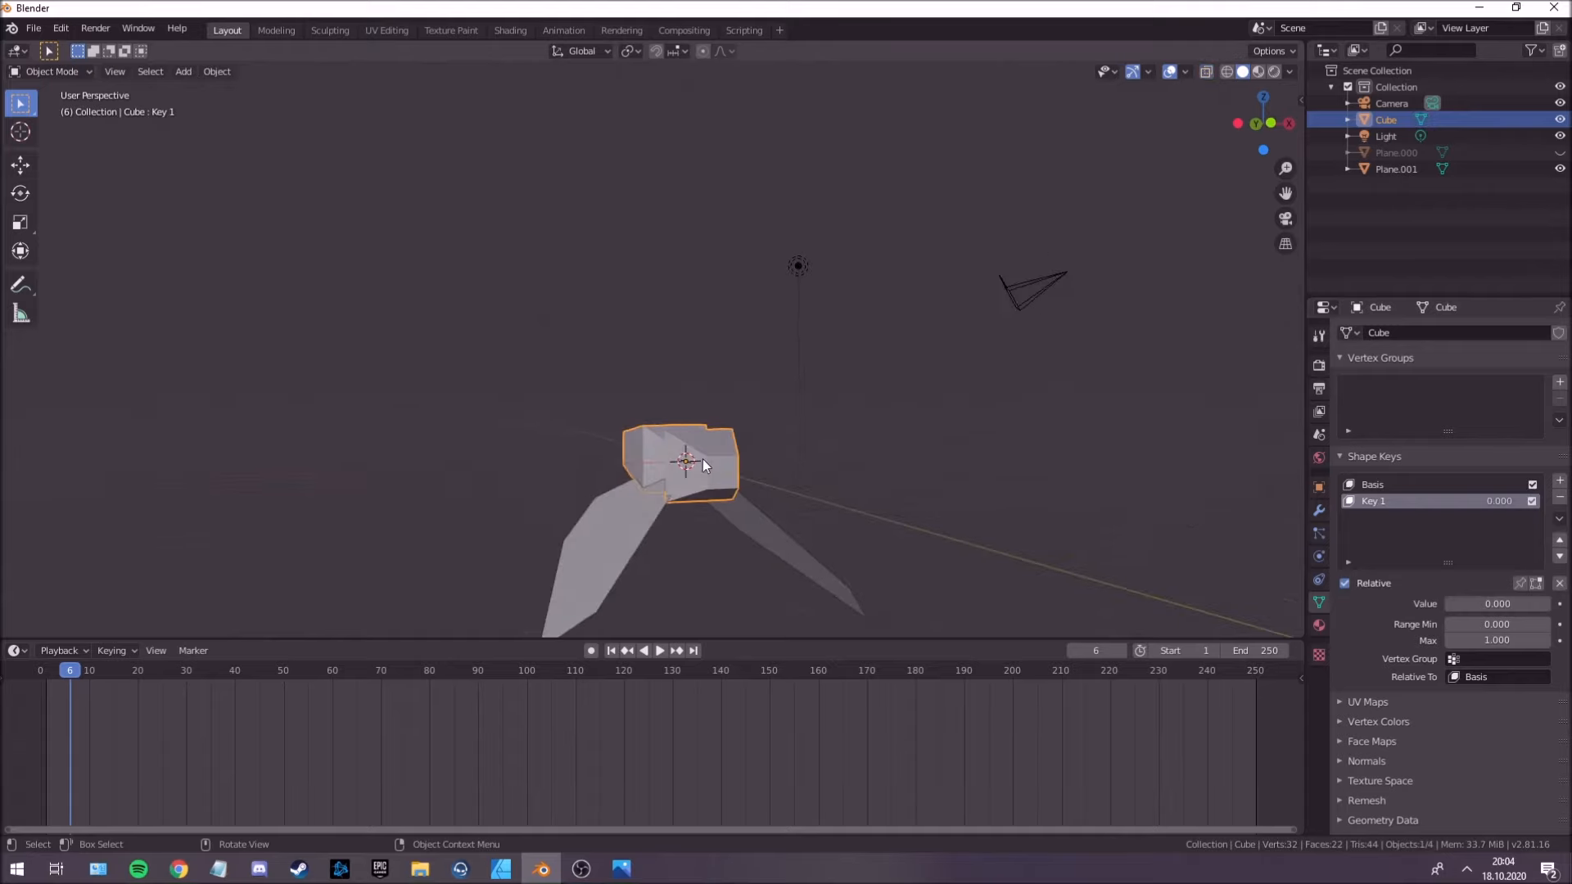
Set the body's Key 1 value to 1.000 and keyframe it at frame 6.
{"action": "left_click_drag", "start_coordinate": [1528, 605], "coordinate": [1490, 605]}
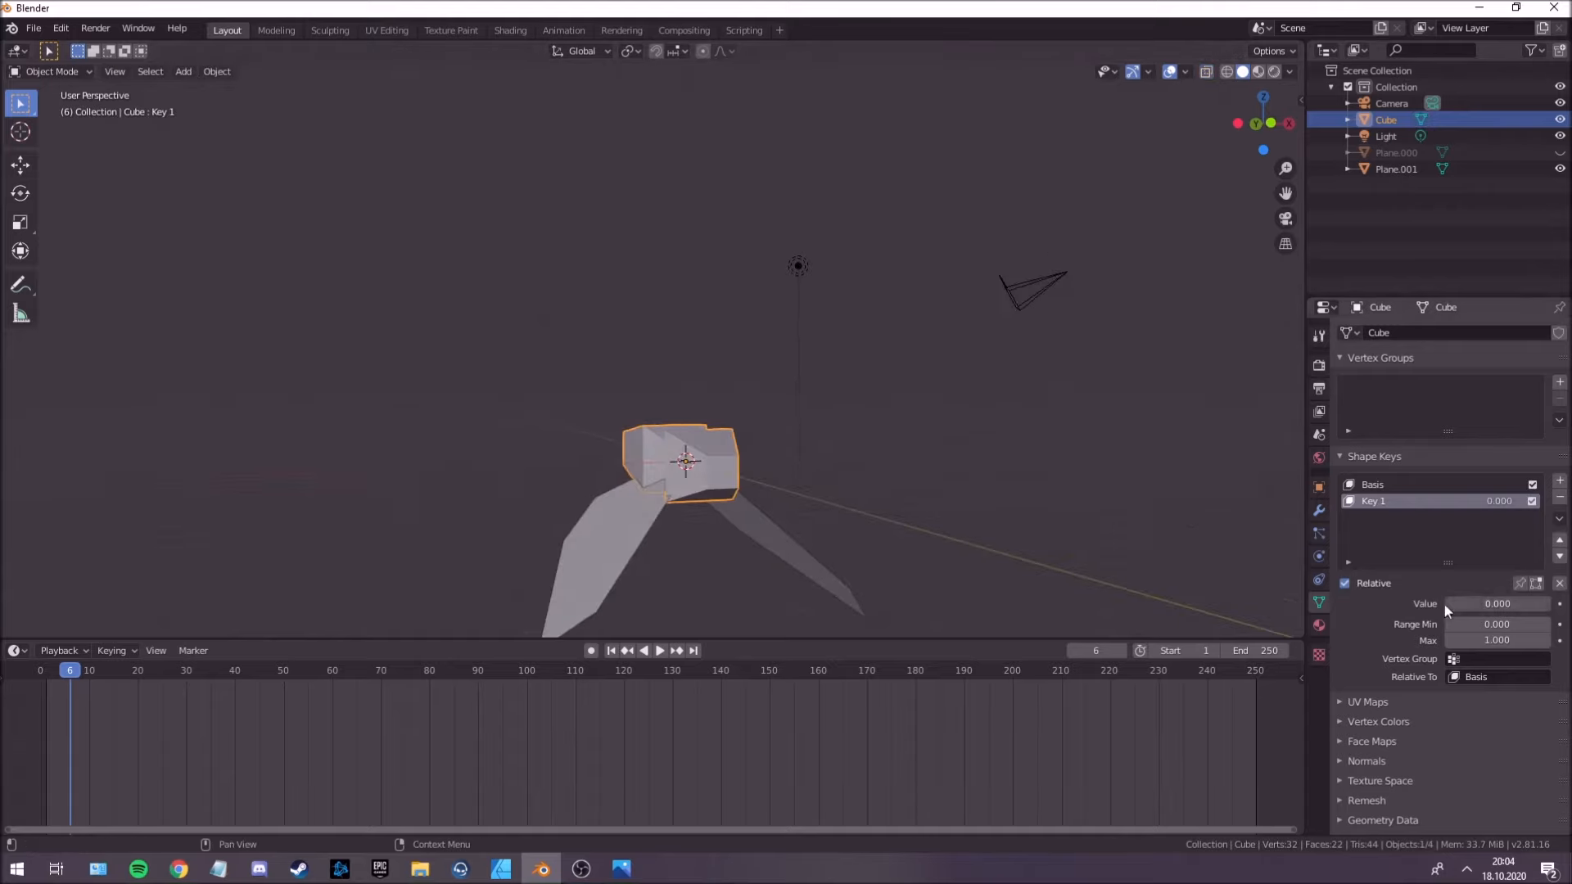
{"action": "left_click_drag", "start_coordinate": [1490, 605], "coordinate": [1555, 605]}
{"action": "key", "text": "i"}
Show the body's shape key curve in a widened Graph Editor and add a Noise modifier to it.
{"action": "left_click", "coordinate": [1326, 308]}
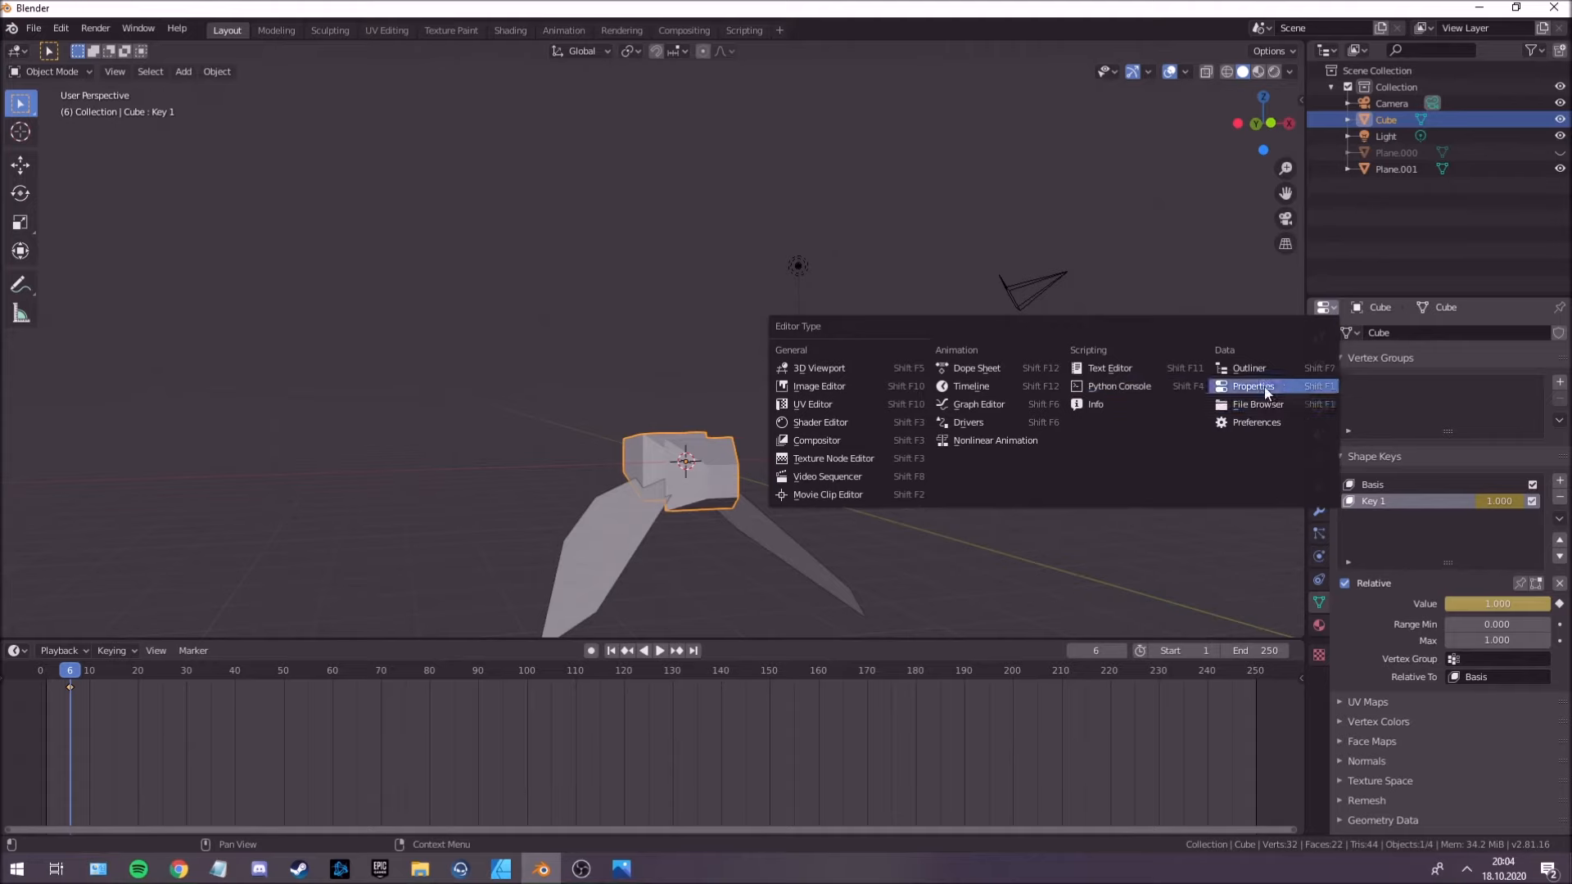
{"action": "left_click", "coordinate": [979, 404]}
{"action": "left_click_drag", "start_coordinate": [1306, 428], "coordinate": [1011, 421]}
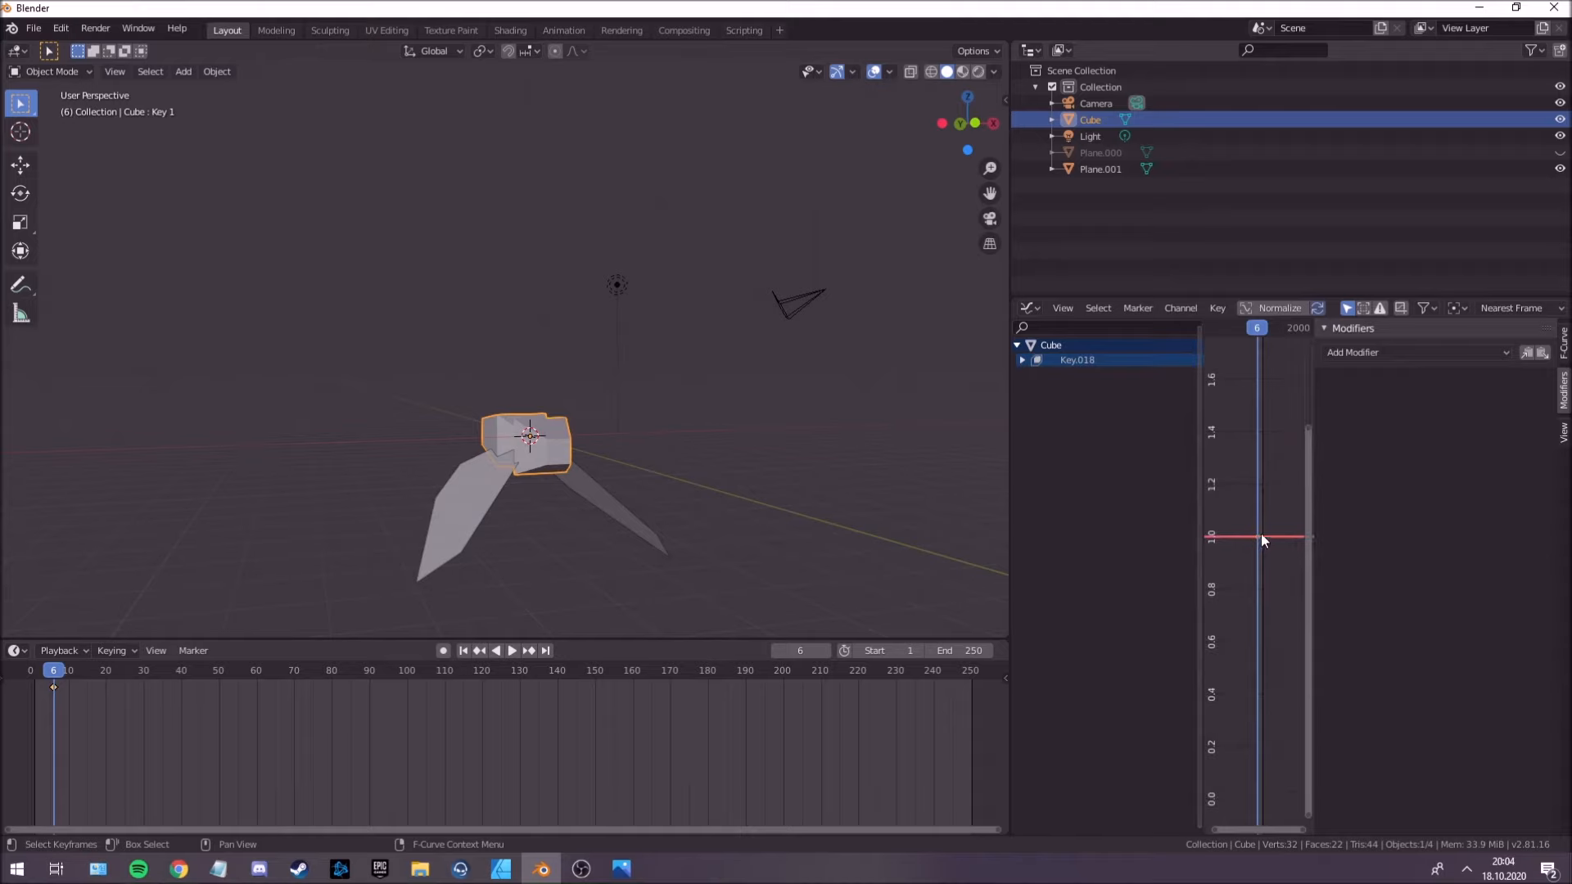
{"action": "left_click", "coordinate": [1378, 353]}
{"action": "left_click", "coordinate": [1376, 443]}
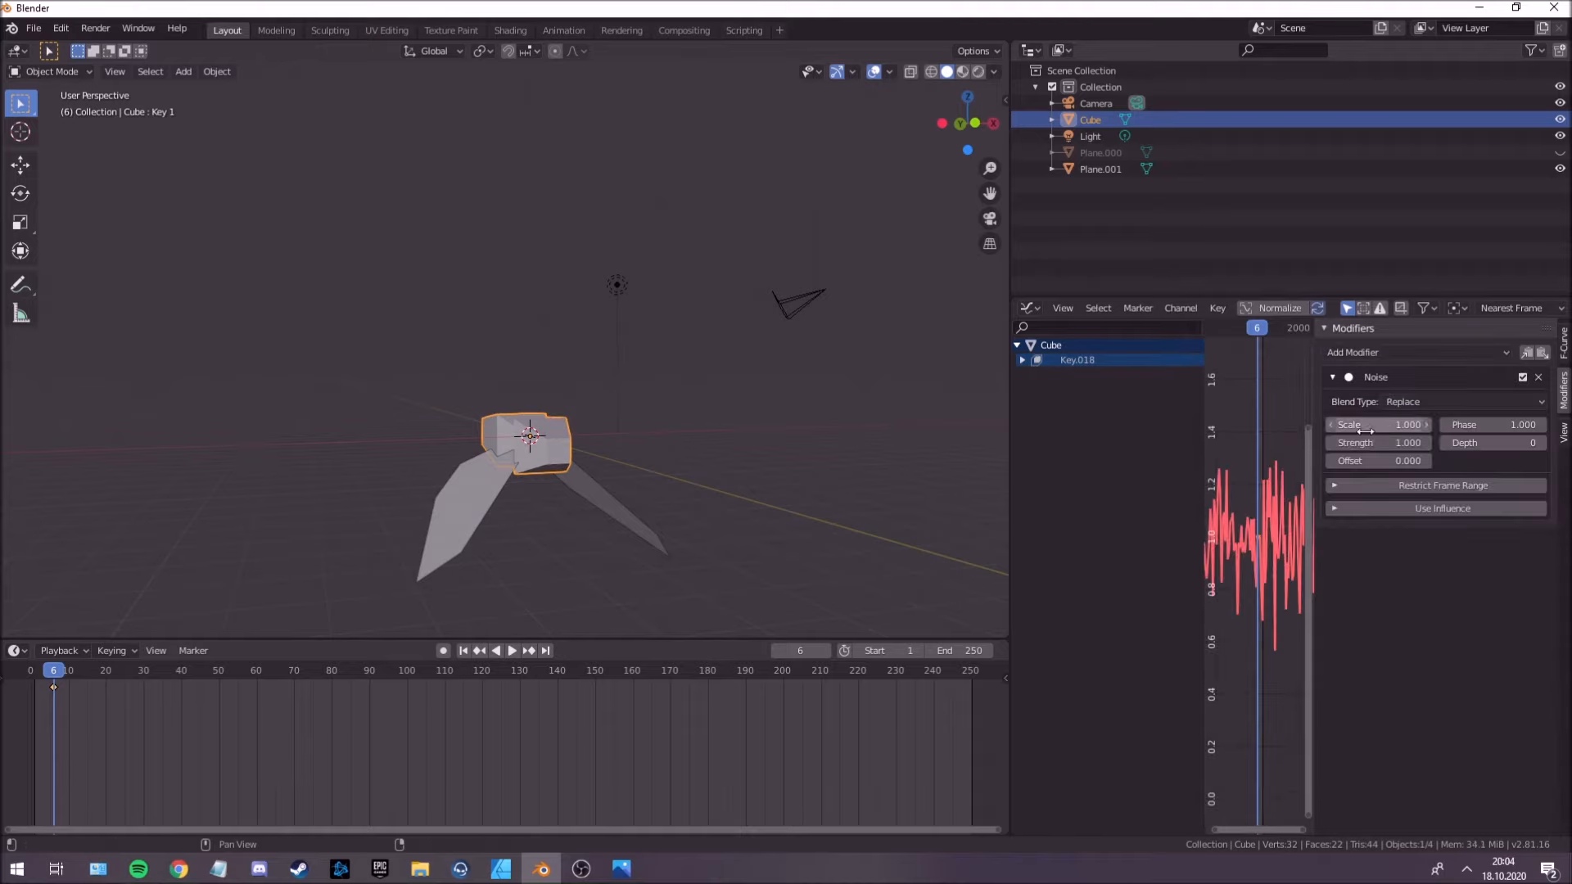
Set the Noise strength to 4.100, preview the body motion, and restore the narrow Properties editor.
{"action": "left_click_drag", "start_coordinate": [1360, 442], "coordinate": [1465, 442]}
{"action": "key", "text": "space"}
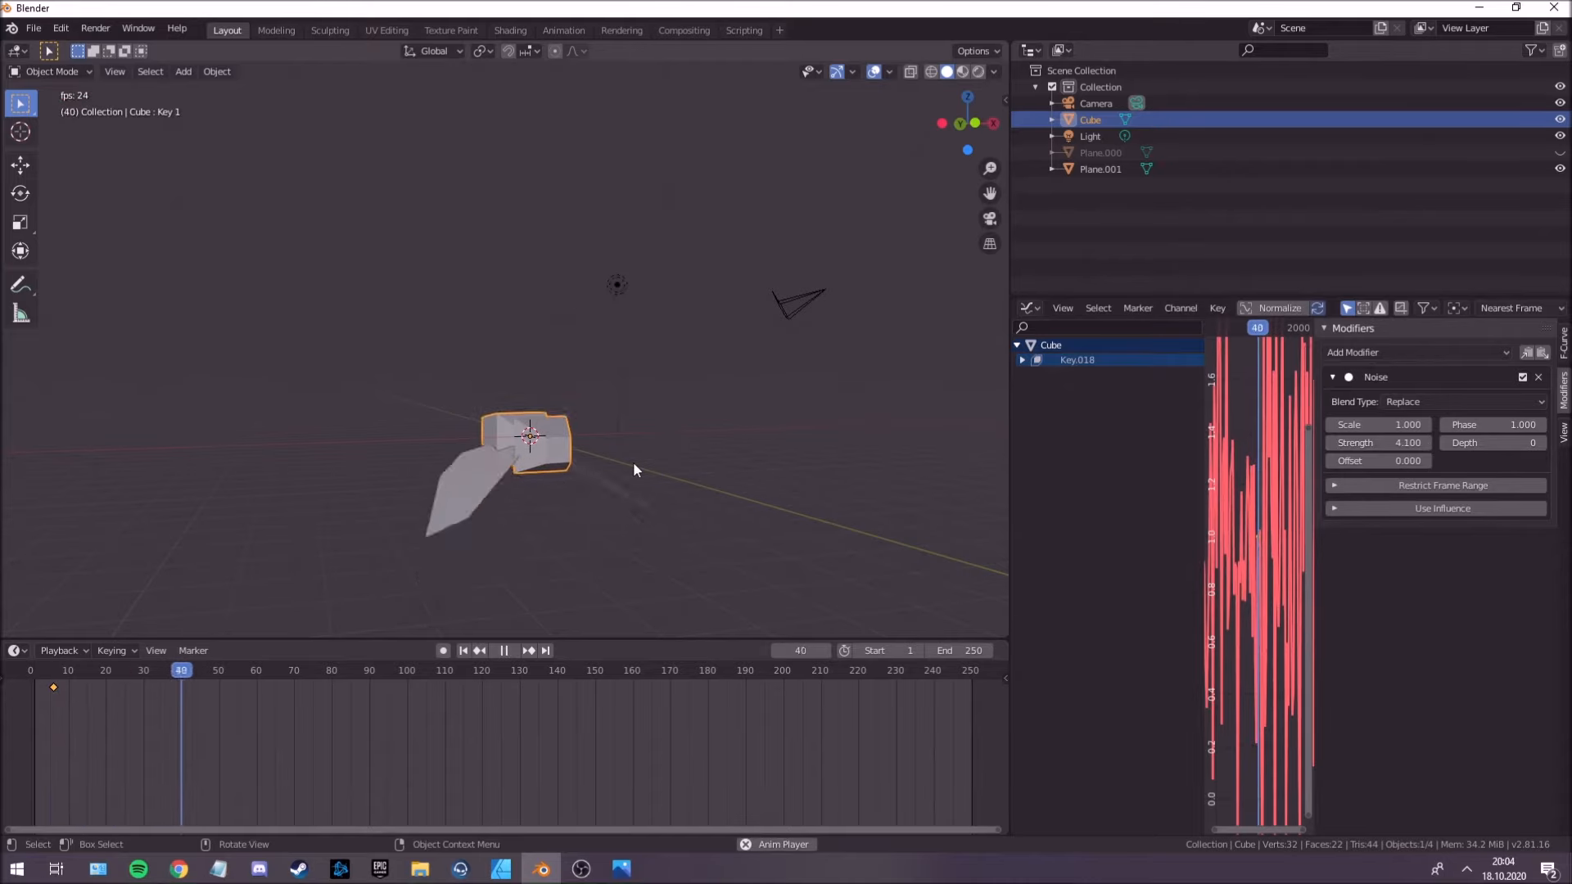
{"action": "mouse_move", "coordinate": [1010, 442]}
{"action": "left_mouse_down"}
{"action": "mouse_move", "coordinate": [1316, 446]}
{"action": "mouse_move", "coordinate": [980, 445]}
{"action": "left_mouse_up"}
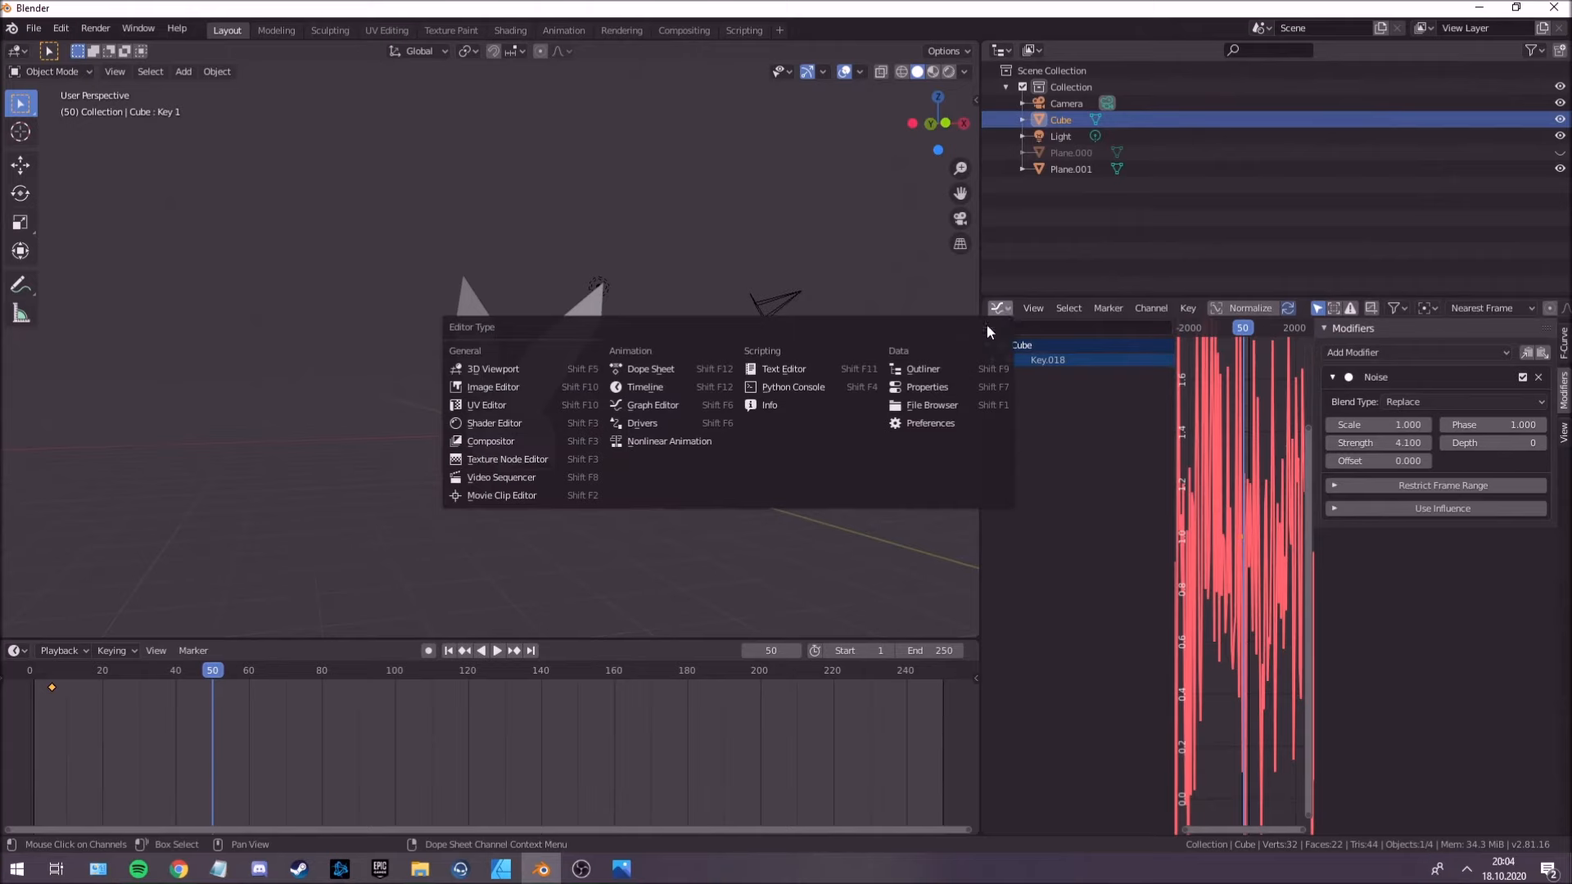
{"action": "left_click", "coordinate": [926, 387]}
{"action": "left_click_drag", "start_coordinate": [983, 470], "coordinate": [1317, 470]}
Examine how the wings sit against the body from several angles.
{"action": "middle_click_drag", "start_coordinate": [790, 464], "coordinate": [739, 421]}
{"action": "scroll", "coordinate": [856, 473], "scroll_direction": "up", "scroll_amount": 1}
{"action": "left_click", "coordinate": [820, 471]}
{"action": "scroll", "coordinate": [809, 455], "scroll_direction": "down", "scroll_amount": 1}
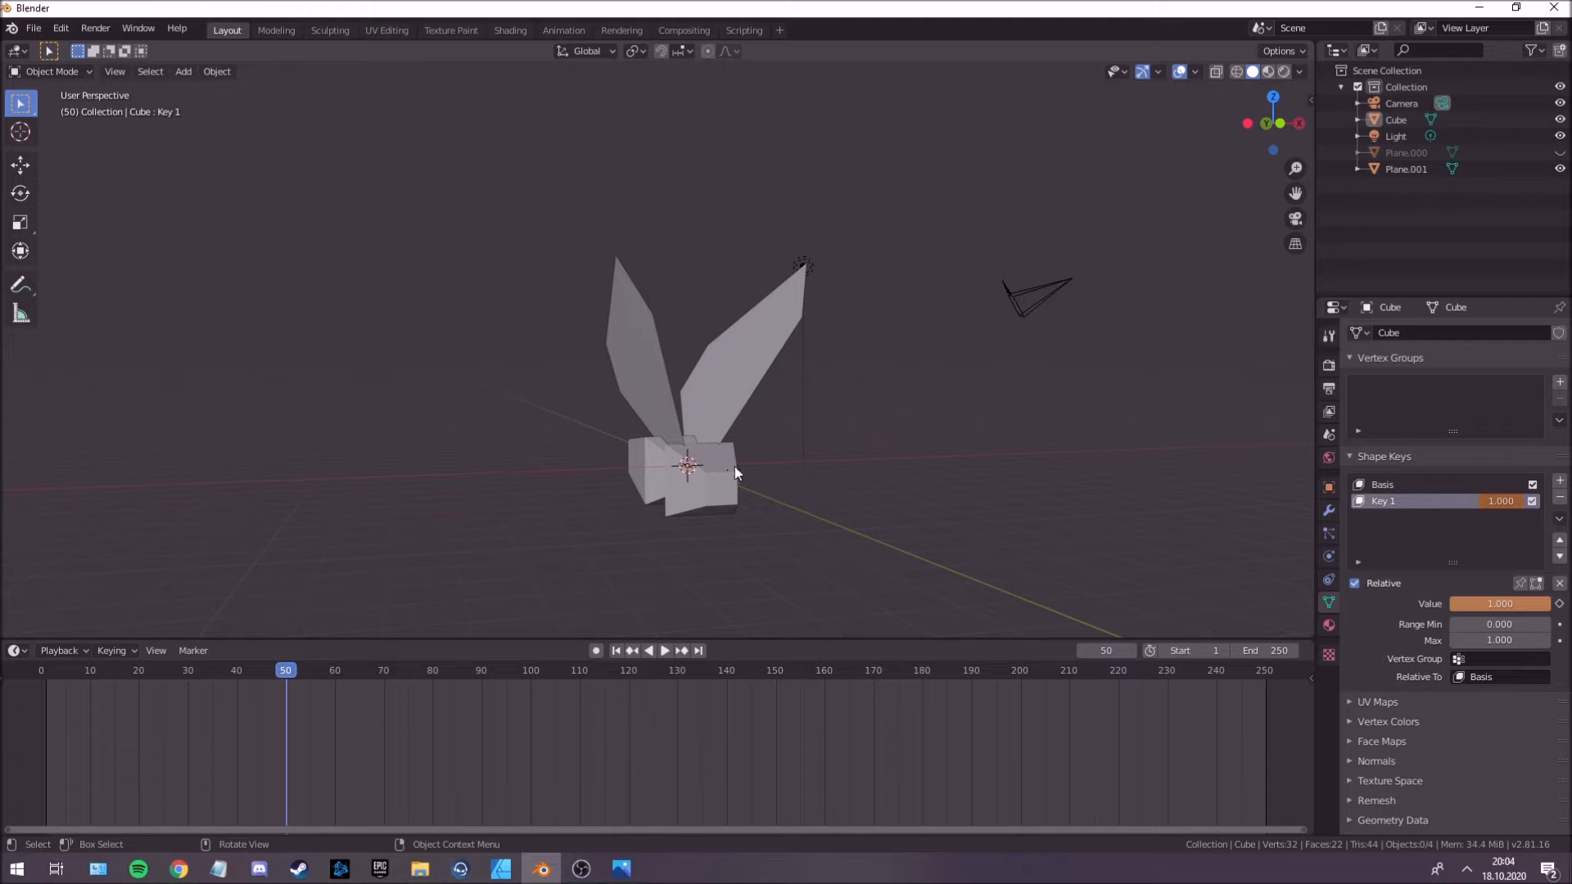
{"action": "mouse_move", "coordinate": [769, 434]}
{"action": "middle_mouse_down"}
{"action": "mouse_move", "coordinate": [749, 419]}
{"action": "mouse_move", "coordinate": [774, 431]}
{"action": "mouse_move", "coordinate": [720, 434]}
{"action": "mouse_move", "coordinate": [776, 432]}
{"action": "middle_mouse_up"}
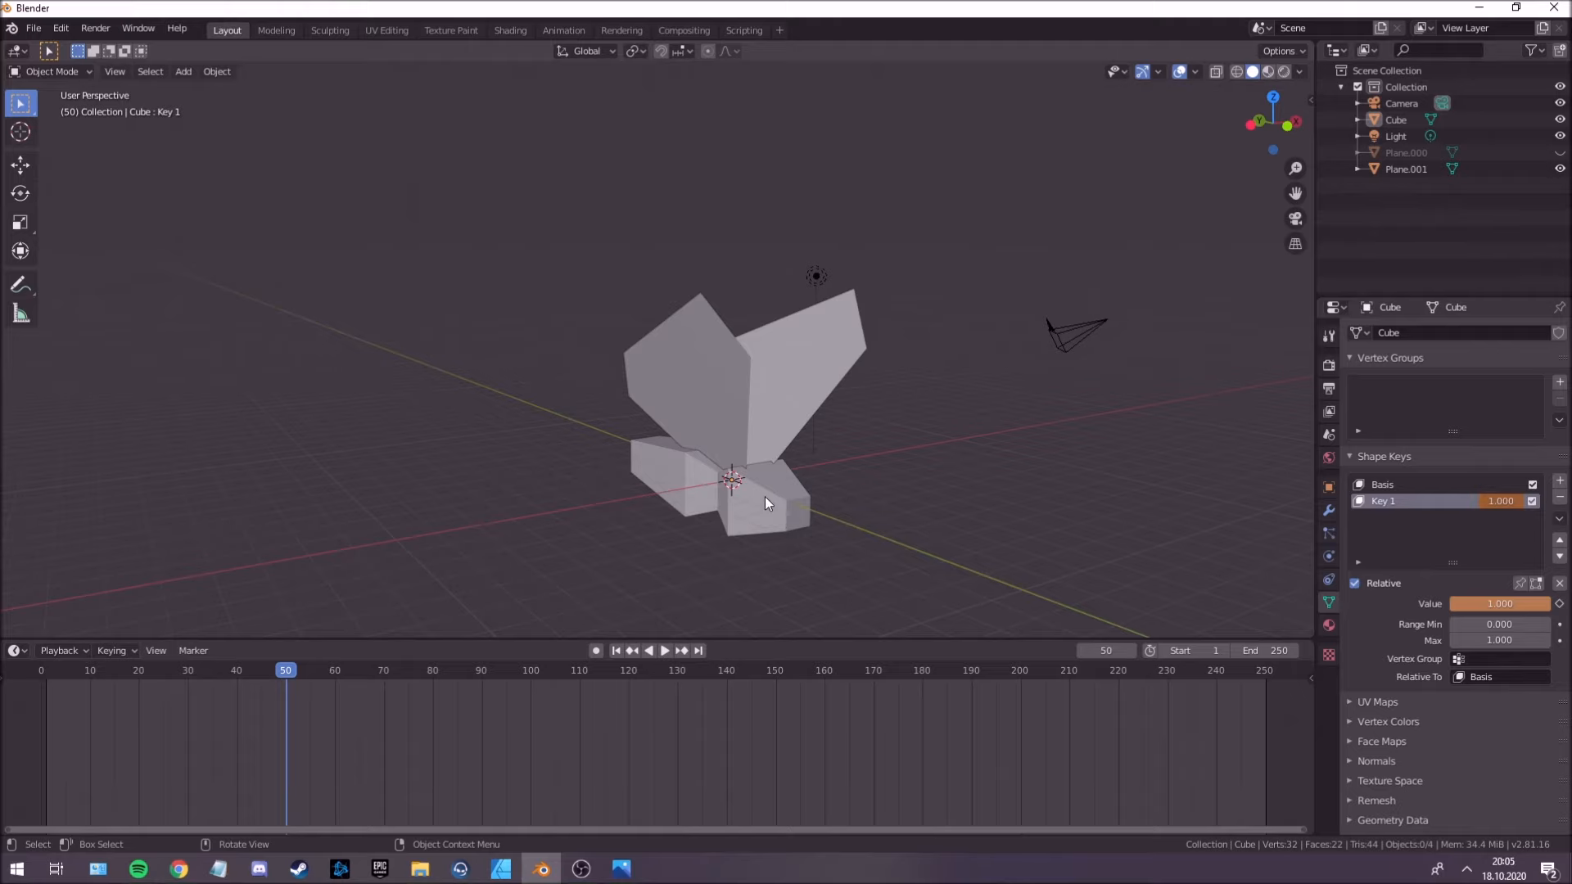
{"action": "middle_click_drag", "start_coordinate": [748, 510], "coordinate": [780, 510]}
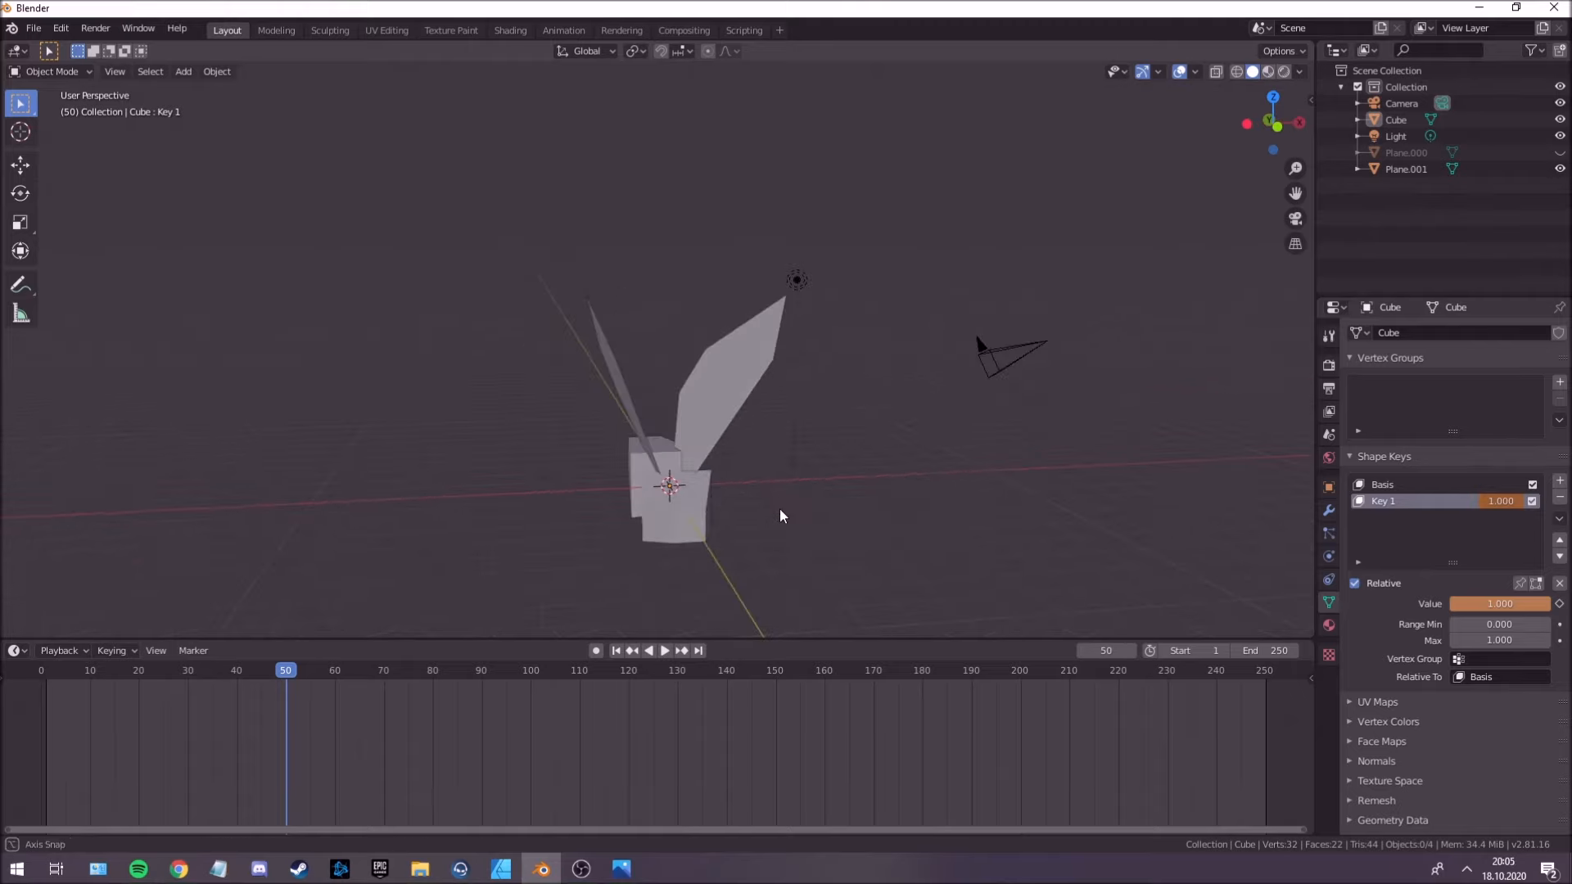
{"action": "middle_click_drag", "start_coordinate": [688, 455], "coordinate": [766, 424]}
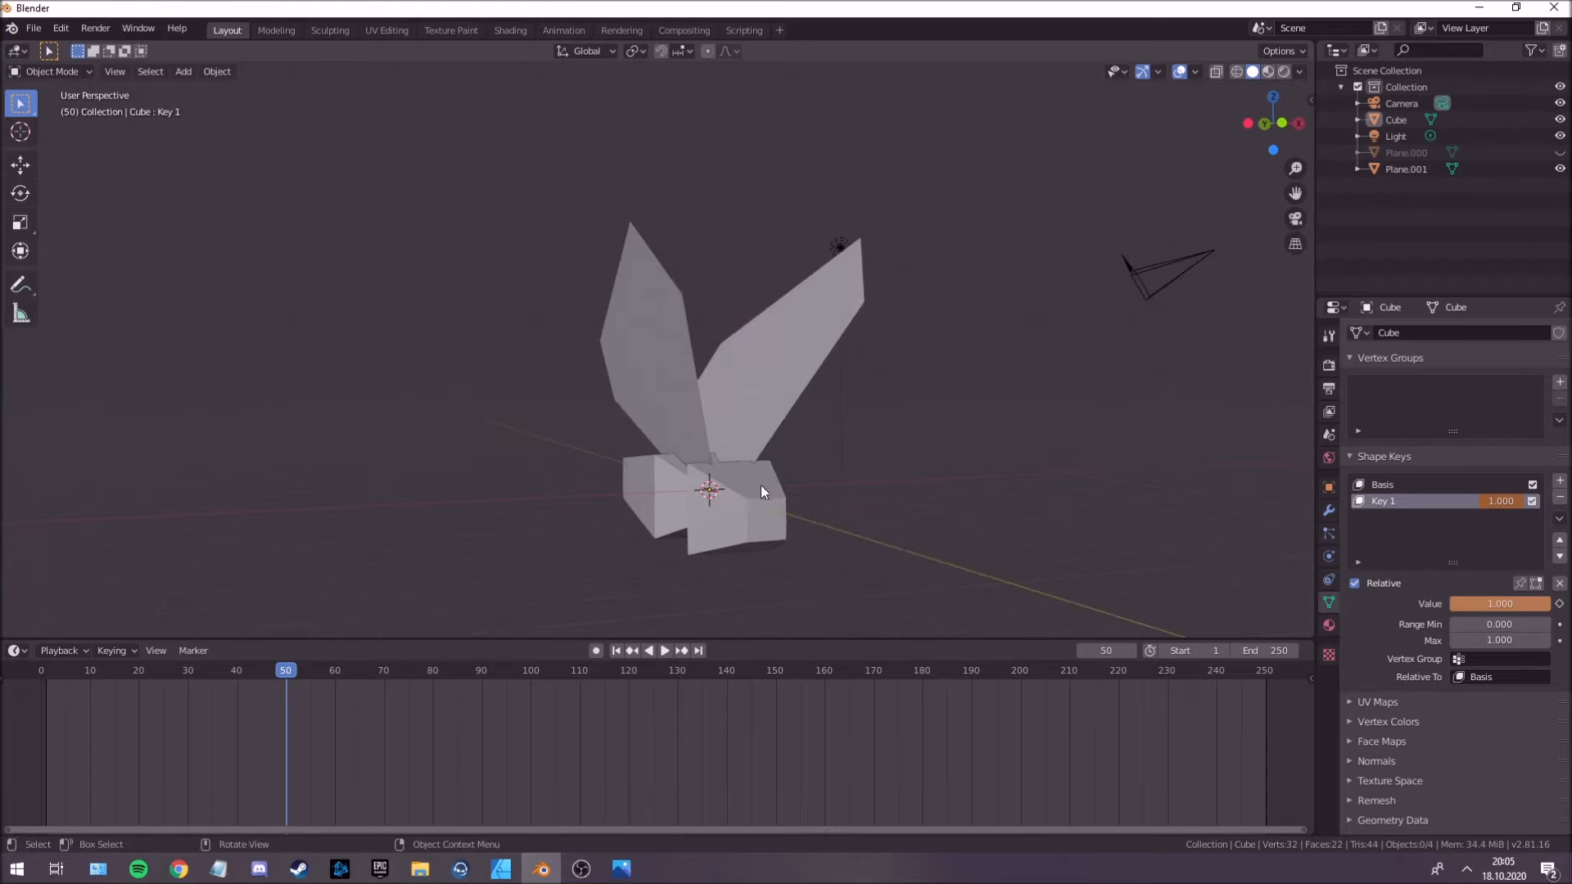
Select the body and the wings, with the wings active, and join them into one object.
{"action": "left_click", "coordinate": [760, 484]}
{"action": "left_click", "coordinate": [763, 406], "text": "shift"}
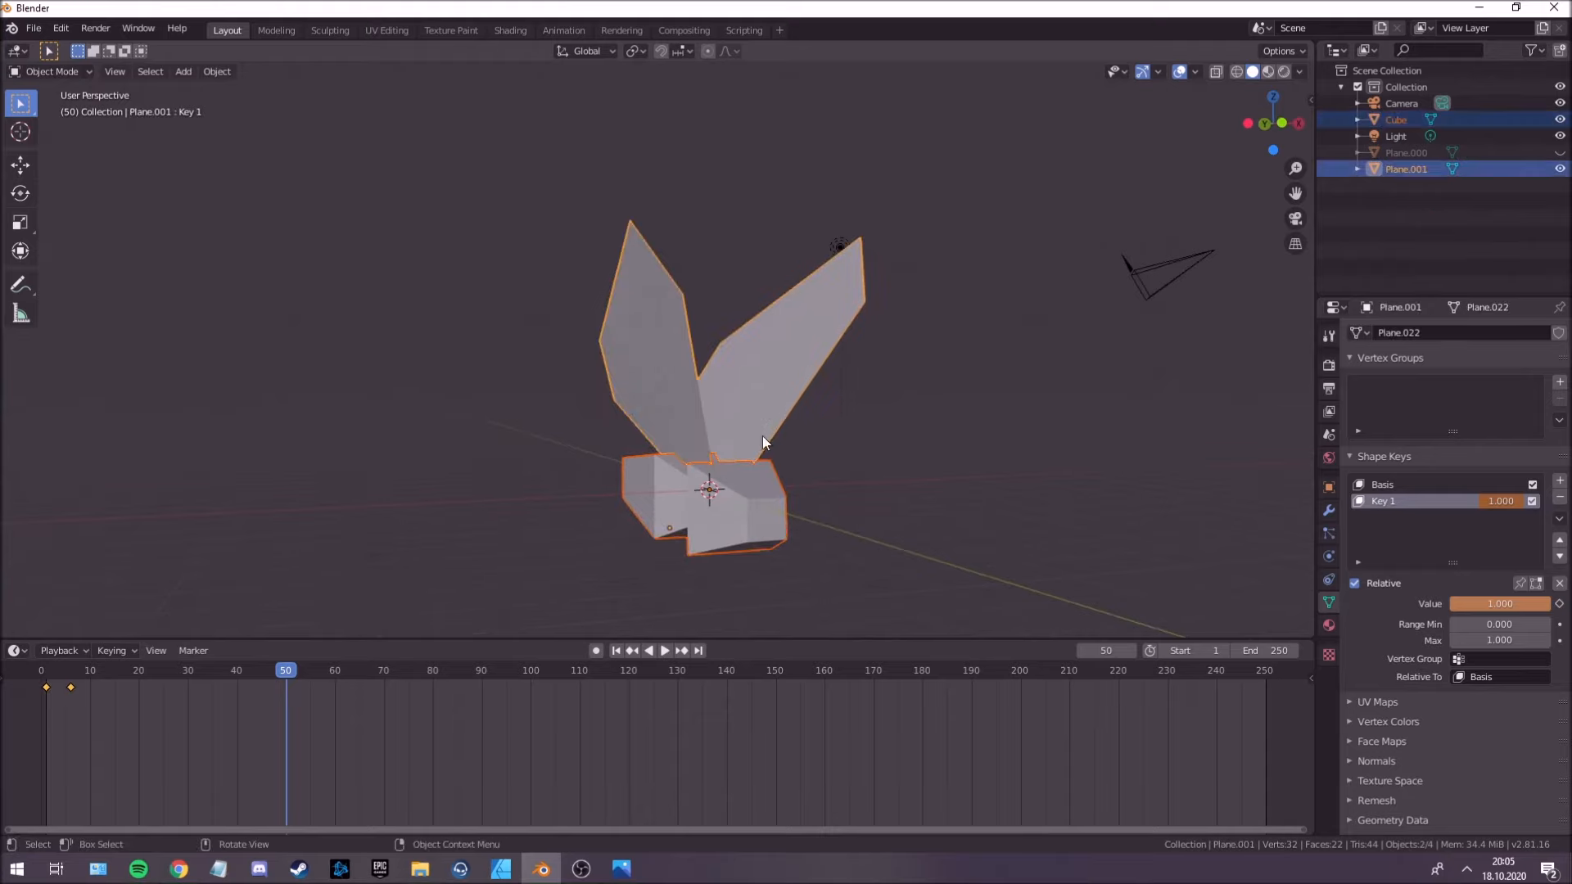
{"action": "left_click", "coordinate": [797, 485]}
{"action": "left_click", "coordinate": [761, 505]}
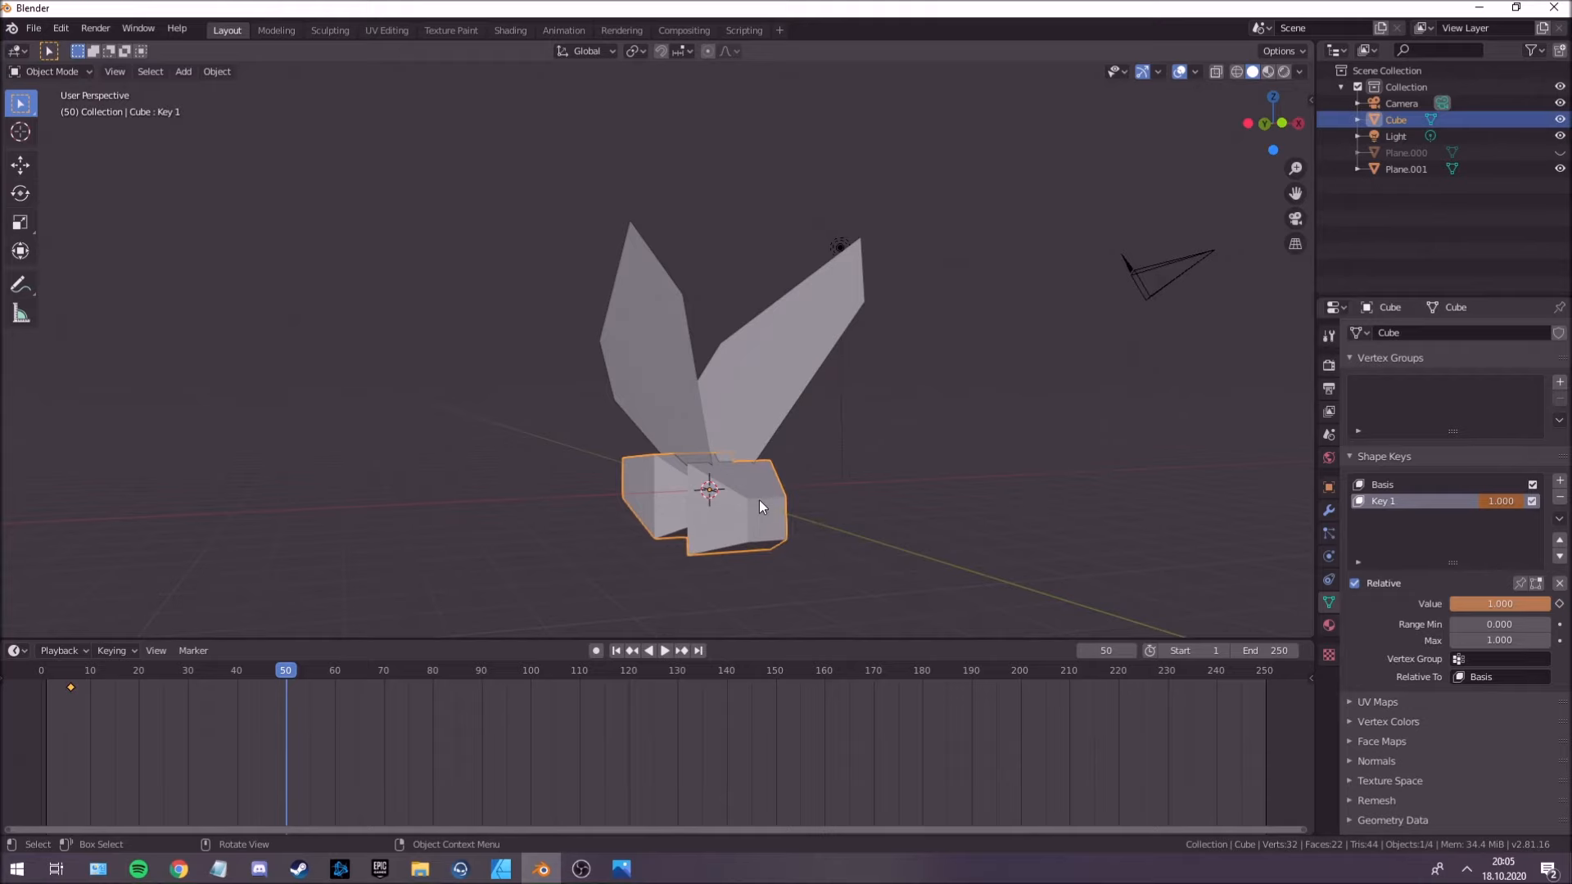
{"action": "middle_click_drag", "start_coordinate": [768, 470], "coordinate": [828, 430]}
{"action": "left_click", "coordinate": [749, 405], "text": "shift"}
{"action": "key", "text": "ctrl+j"}
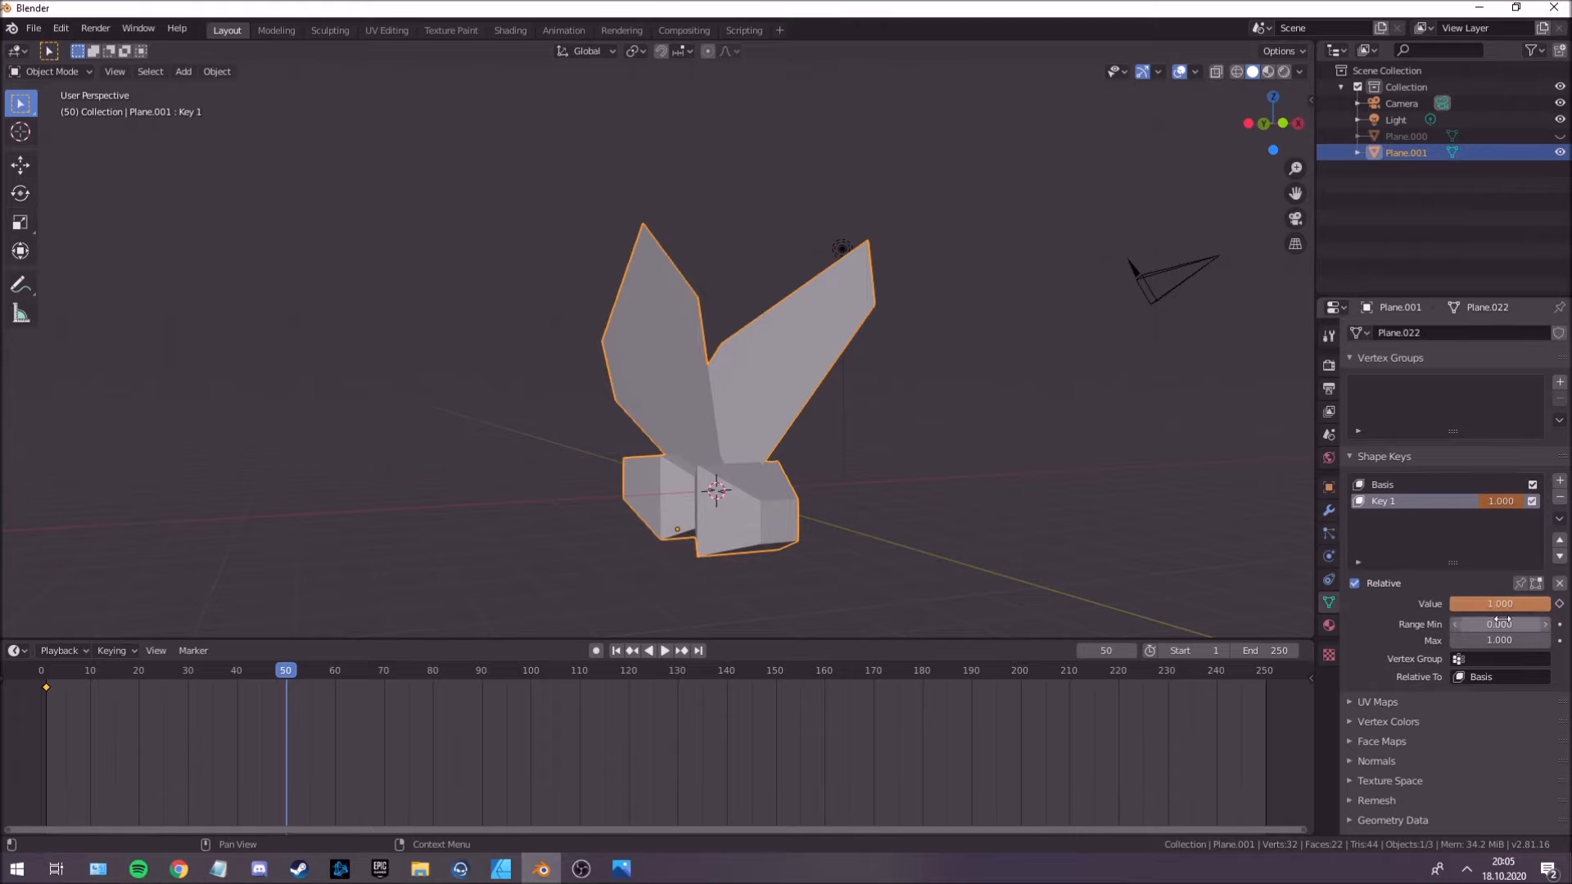
Play the animation and examine the joined creature's flapping from several angles.
{"action": "key", "text": "space"}
{"action": "middle_click_drag", "start_coordinate": [896, 542], "coordinate": [627, 444]}
{"action": "left_click", "coordinate": [888, 528]}
{"action": "left_click", "coordinate": [622, 449]}
Try moving the joined creature during playback, and undo the move.
{"action": "key", "text": "g"}
{"action": "left_click", "coordinate": [590, 294]}
{"action": "middle_click_drag", "start_coordinate": [603, 384], "coordinate": [746, 524]}
{"action": "key", "text": "space"}
{"action": "key", "text": "ctrl+z"}
{"action": "key", "text": "ctrl+z"}
Go to frame 0 and duplicate the joined creature about -11.12 m along the X axis.
{"action": "left_click", "coordinate": [706, 395]}
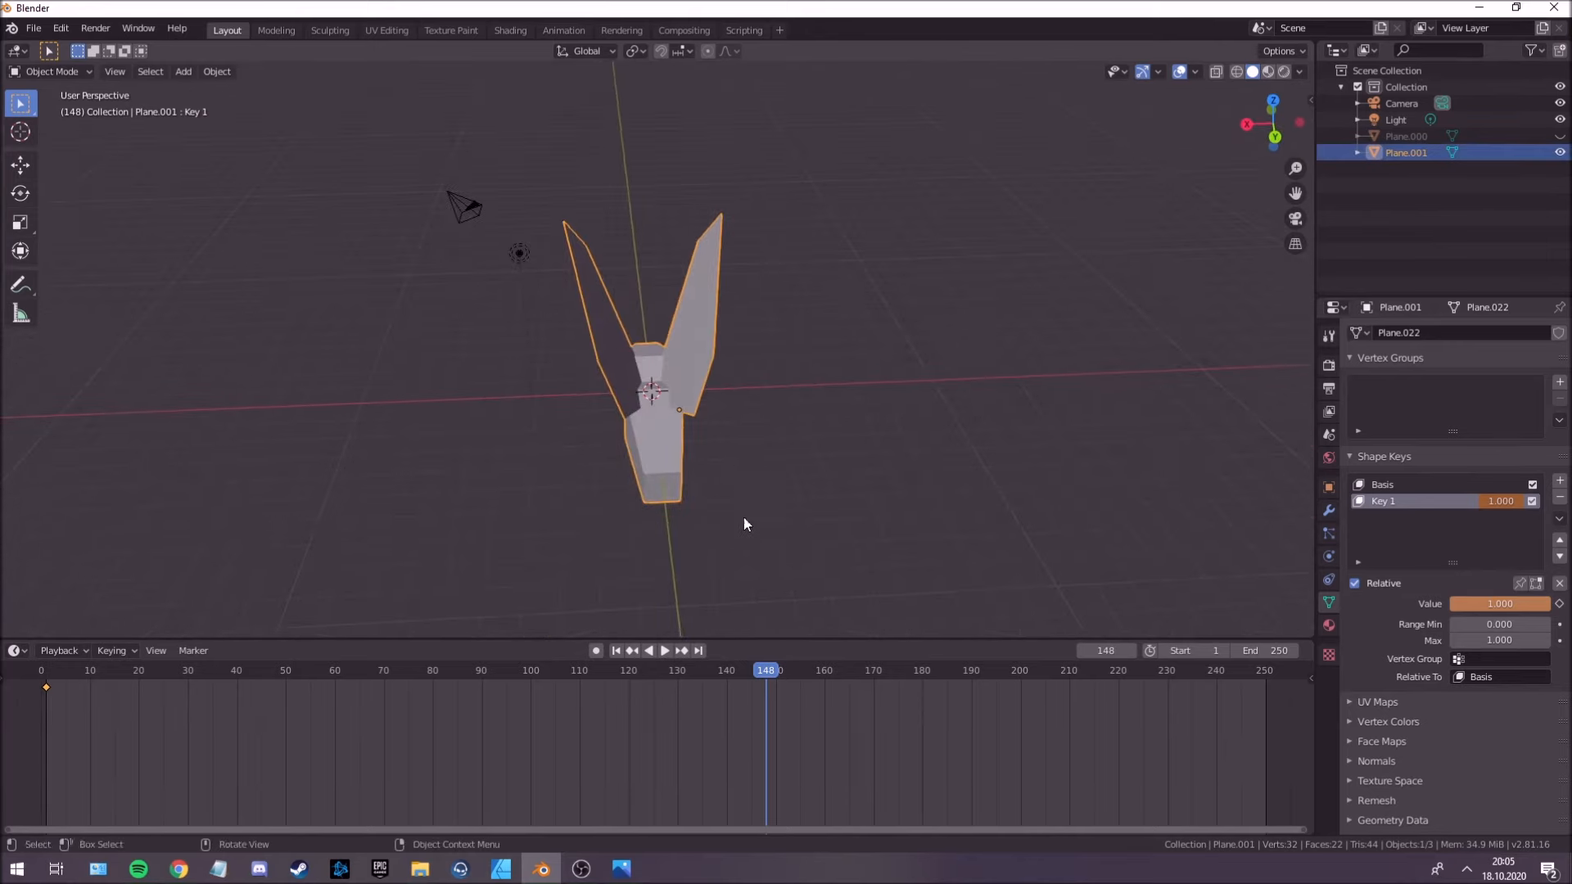
{"action": "left_click", "coordinate": [25, 740]}
{"action": "middle_click_drag", "start_coordinate": [911, 424], "coordinate": [614, 413]}
{"action": "key", "text": "shift+d"}
{"action": "key", "text": "x"}
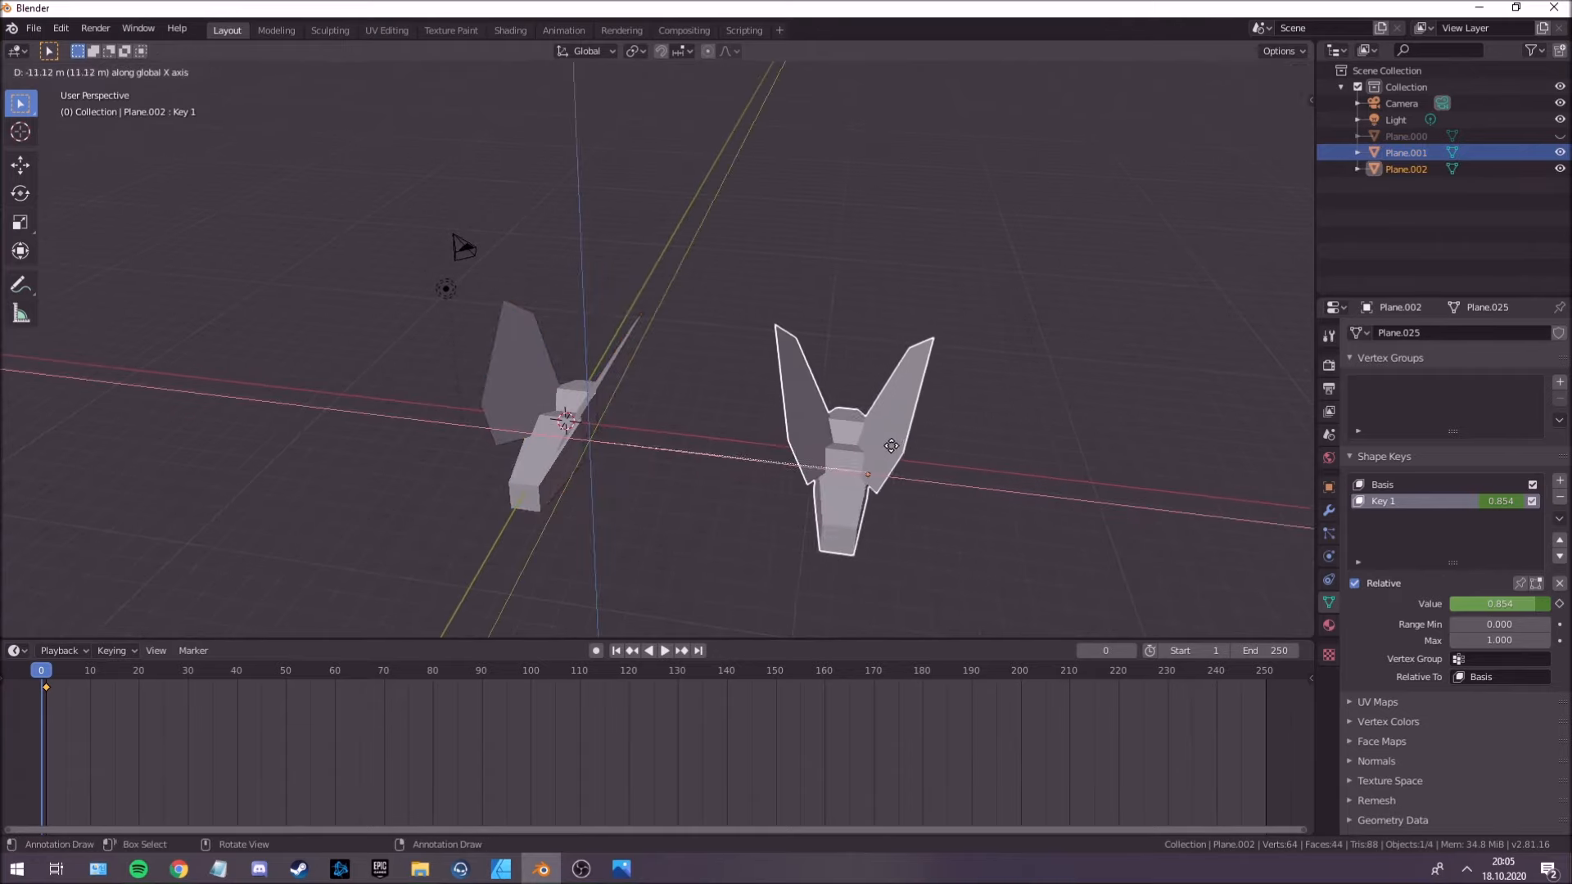
{"action": "left_click", "coordinate": [891, 445]}
Select the duplicate creature and display its shape key curve in a widened Graph Editor.
{"action": "middle_click_drag", "start_coordinate": [885, 441], "coordinate": [809, 489]}
{"action": "left_click", "coordinate": [719, 361]}
{"action": "scroll", "coordinate": [719, 361], "scroll_direction": "up", "scroll_amount": 3}
{"action": "left_click", "coordinate": [645, 485]}
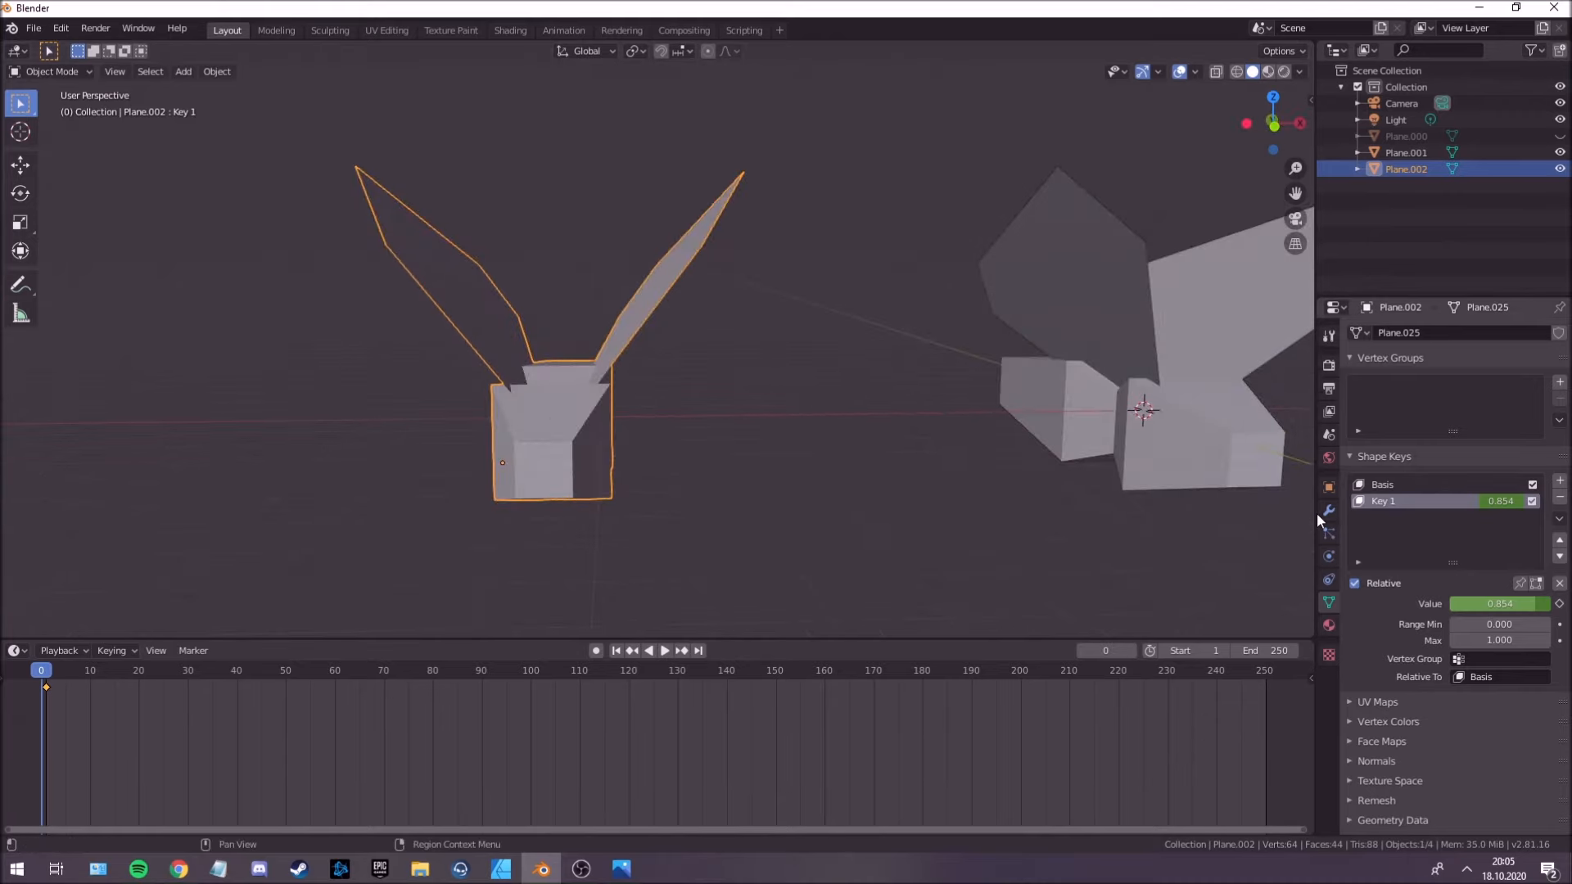
{"action": "left_click_drag", "start_coordinate": [1314, 514], "coordinate": [1132, 513]}
{"action": "middle_click_drag", "start_coordinate": [617, 372], "coordinate": [1077, 395]}
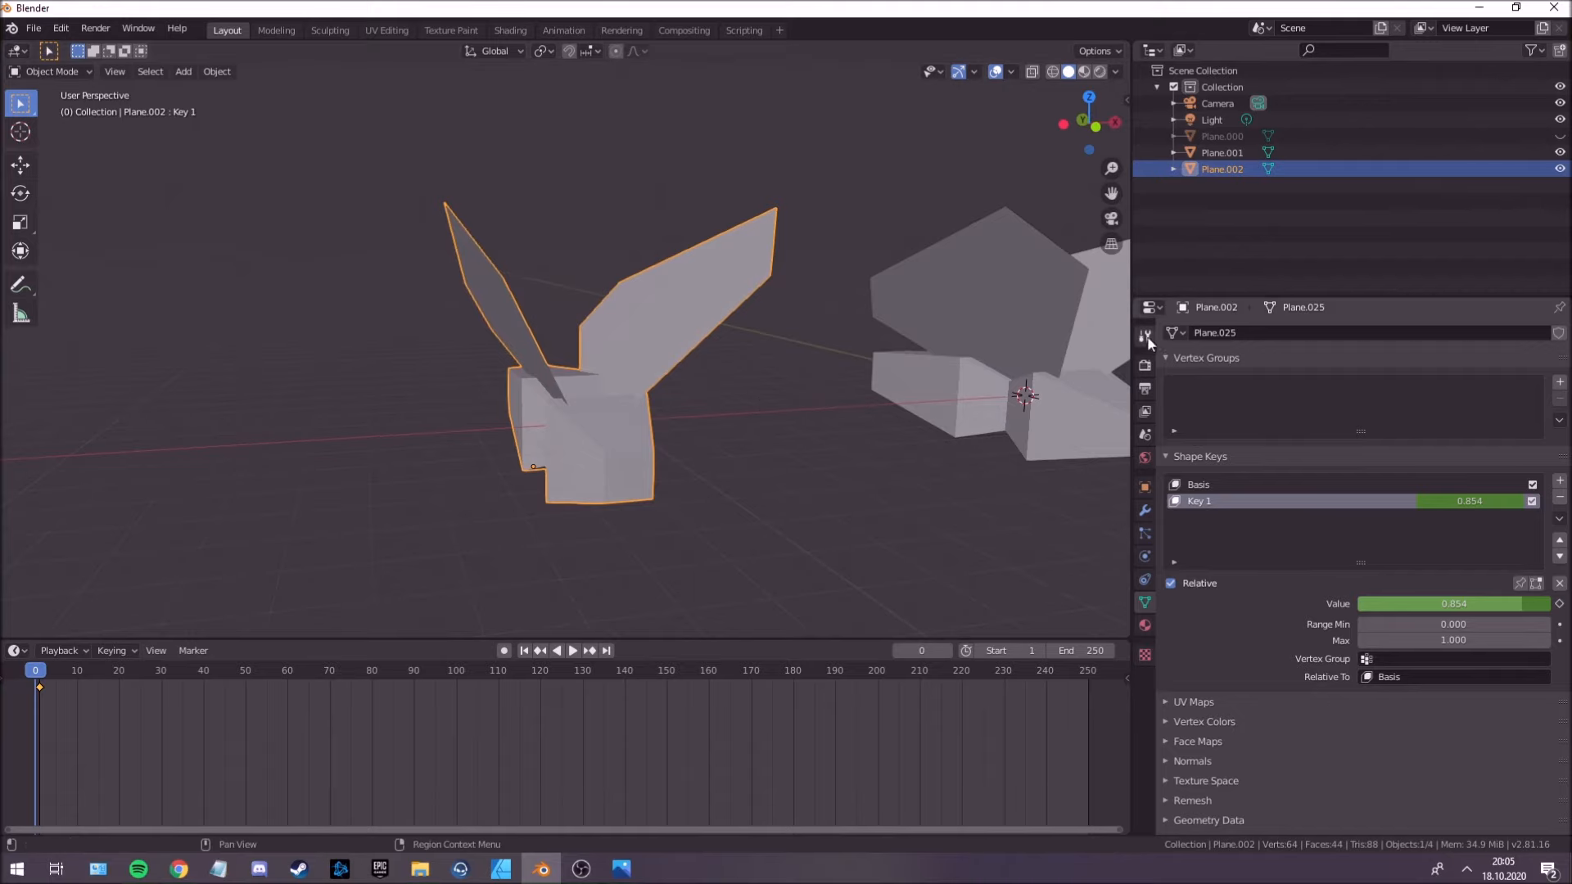
{"action": "left_click", "coordinate": [1152, 310]}
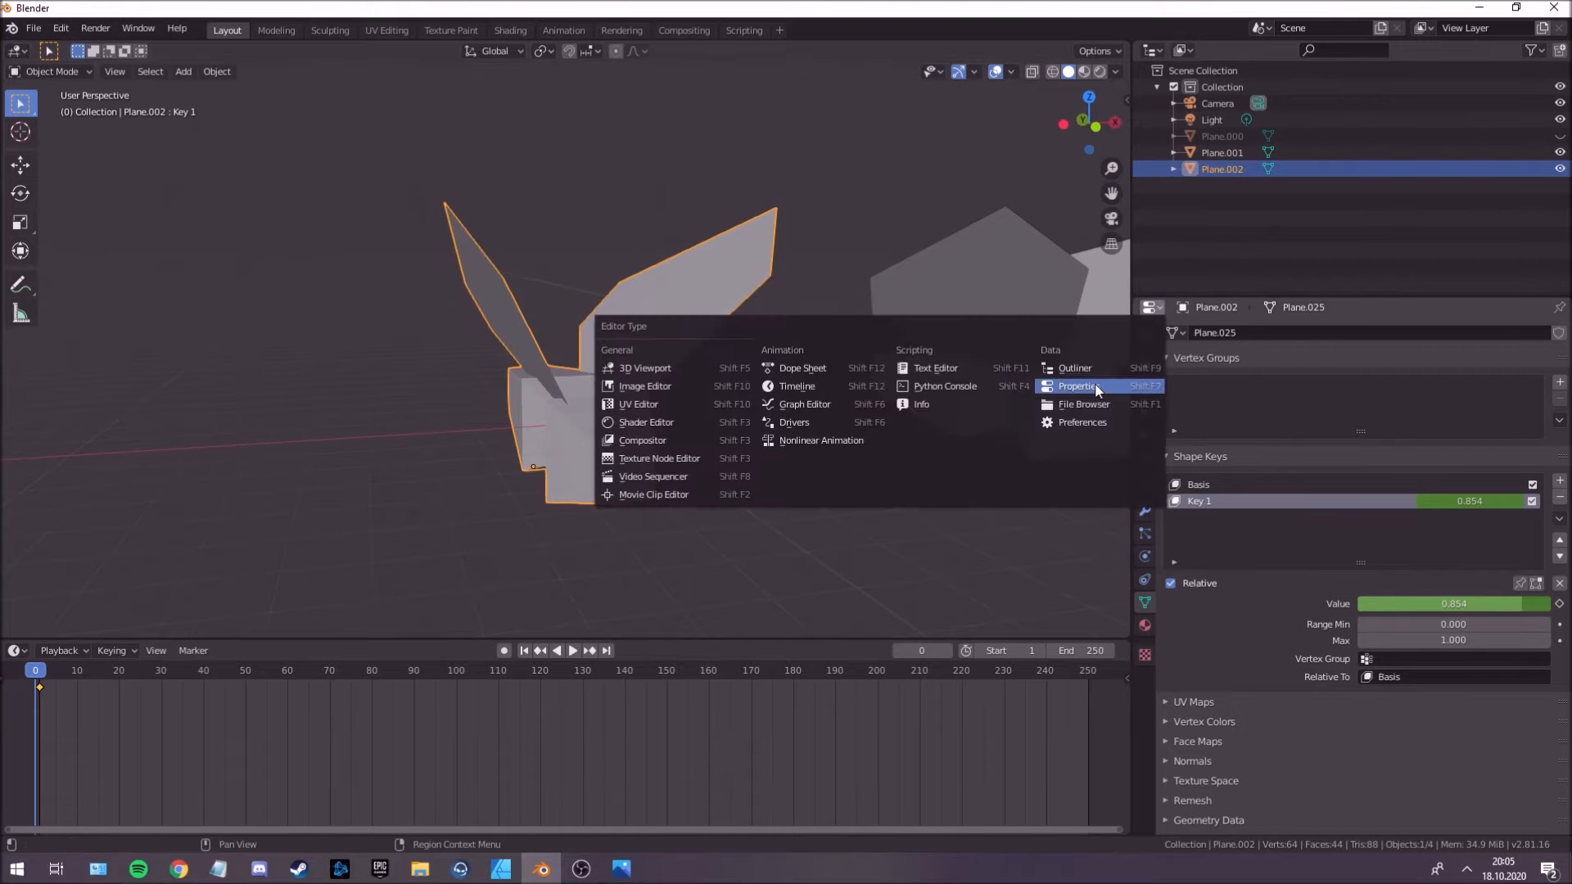
{"action": "left_click", "coordinate": [851, 406]}
{"action": "left_click_drag", "start_coordinate": [1132, 455], "coordinate": [855, 454]}
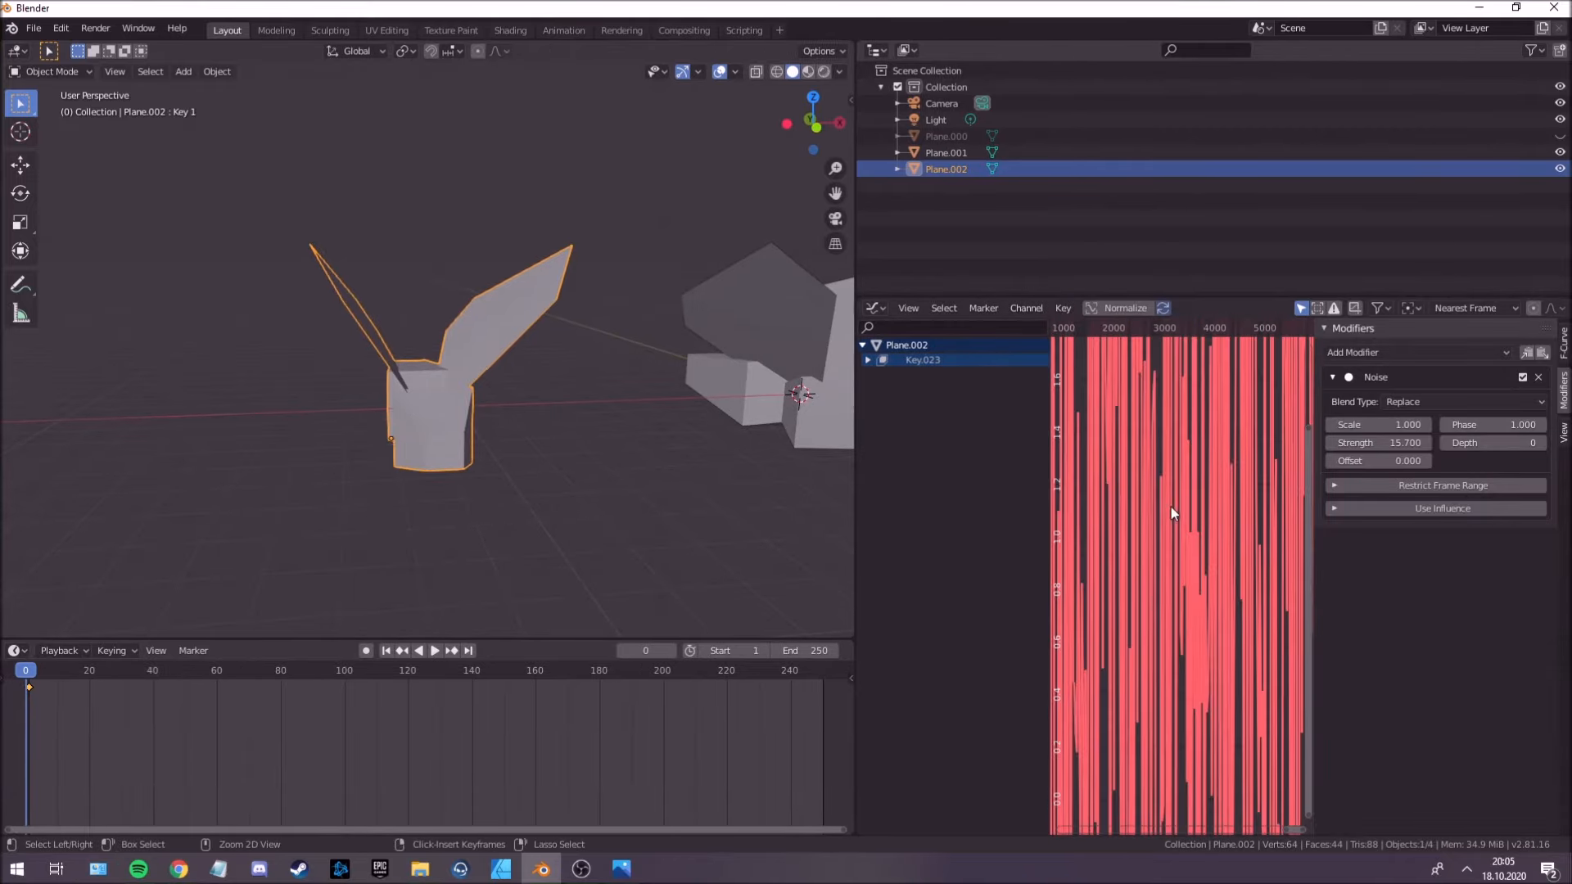
Set the duplicate's Noise modifier to a strength of 12.100 and a scale of 1.200.
{"action": "scroll", "coordinate": [1157, 508], "scroll_direction": "down", "scroll_amount": 5}
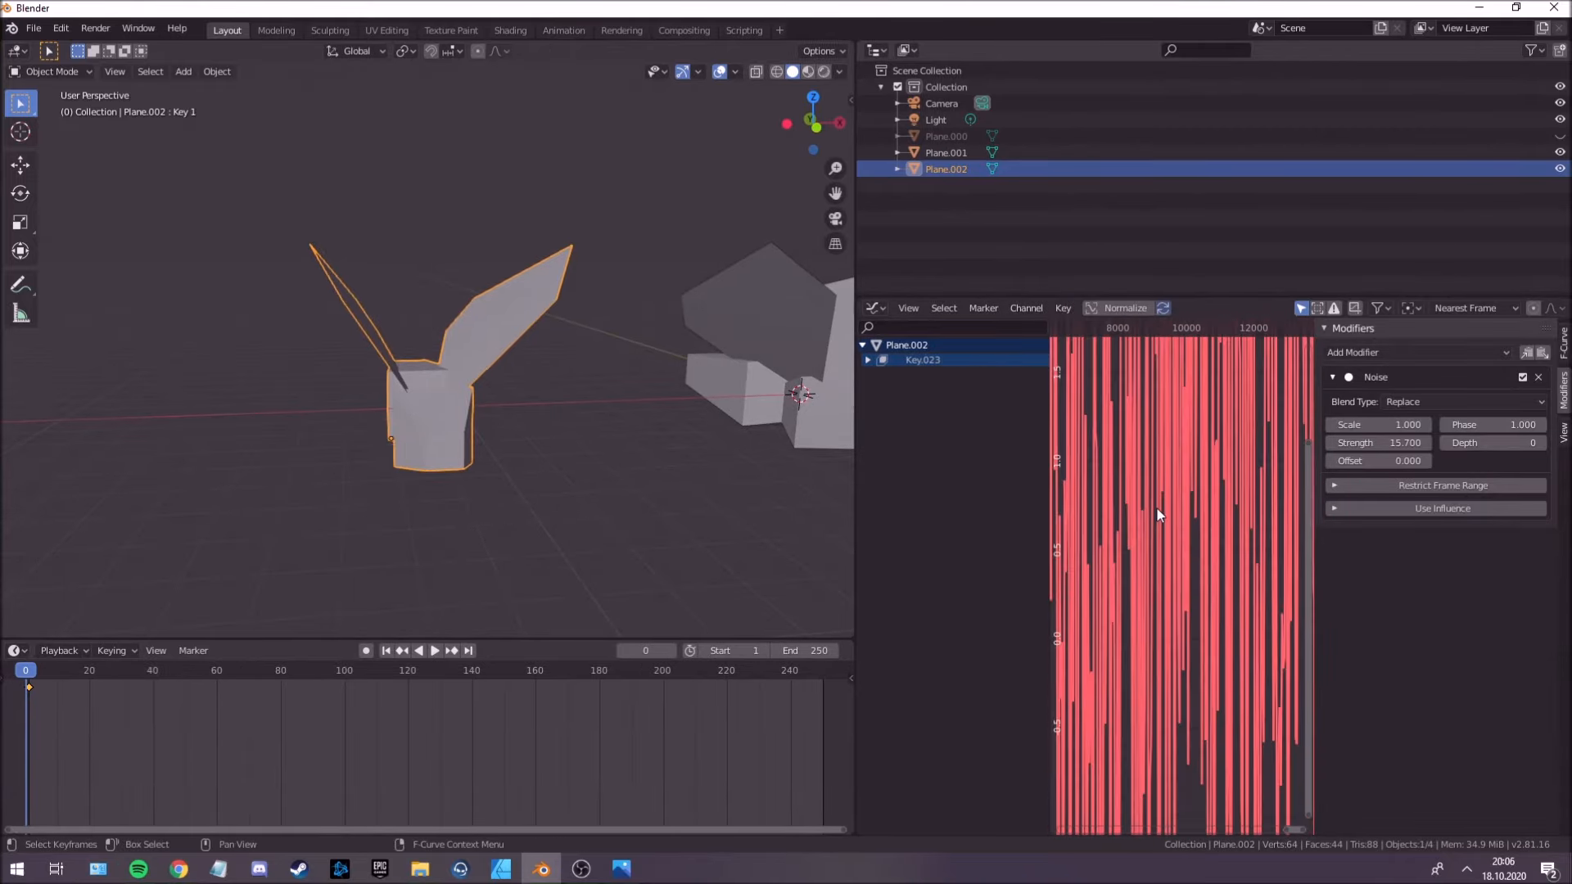
{"action": "scroll", "coordinate": [1156, 509], "scroll_direction": "down", "scroll_amount": 15}
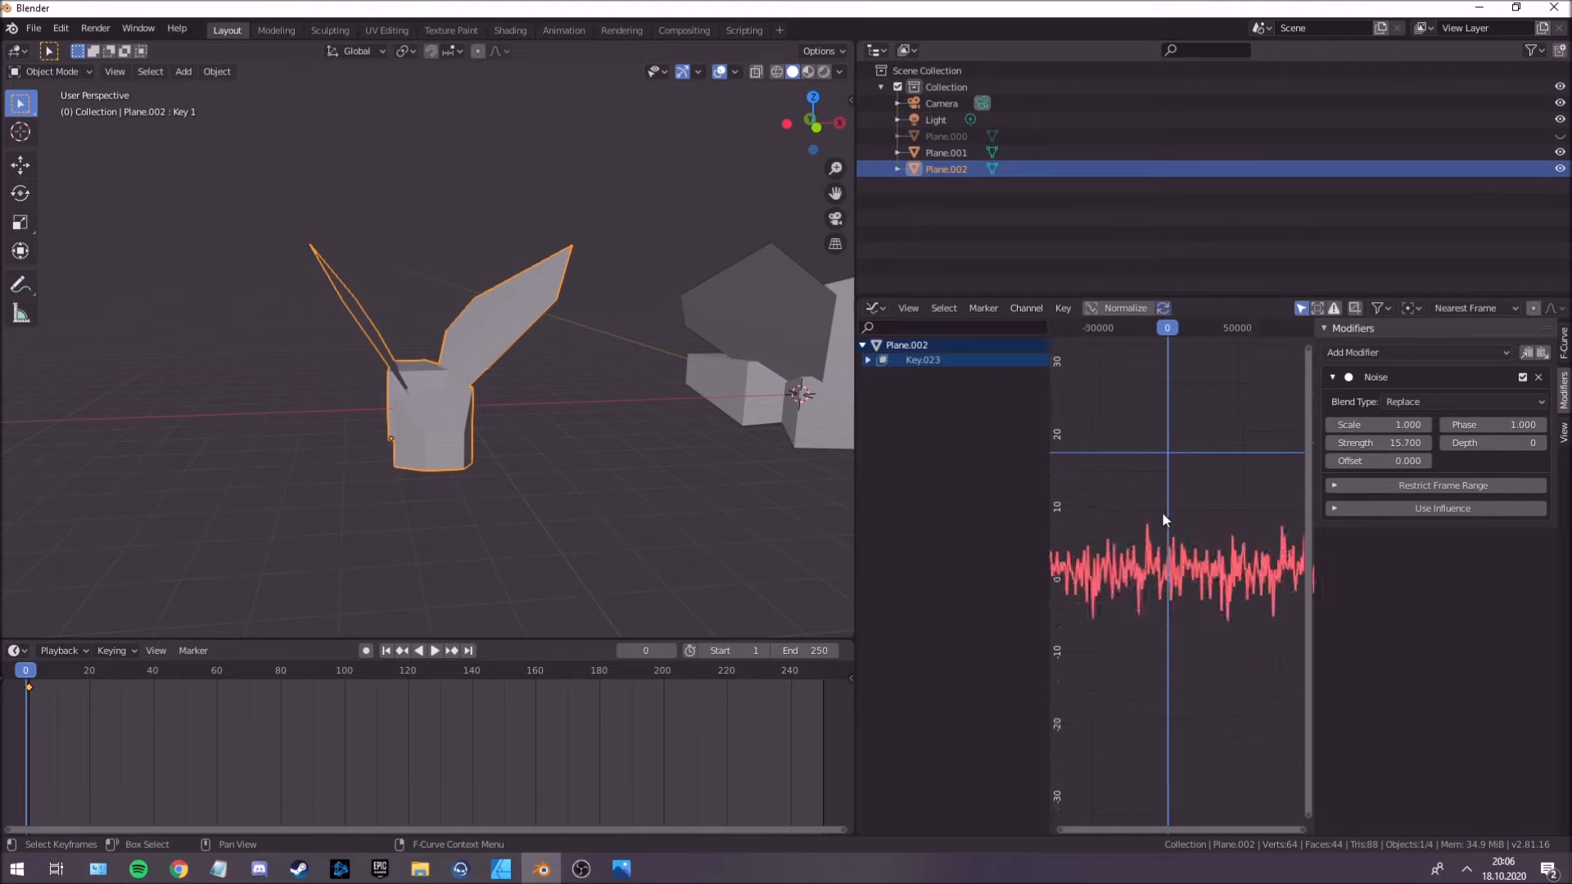
{"action": "scroll", "coordinate": [1162, 518], "scroll_direction": "down", "scroll_amount": 15}
{"action": "scroll", "coordinate": [1163, 523], "scroll_direction": "up", "scroll_amount": 16}
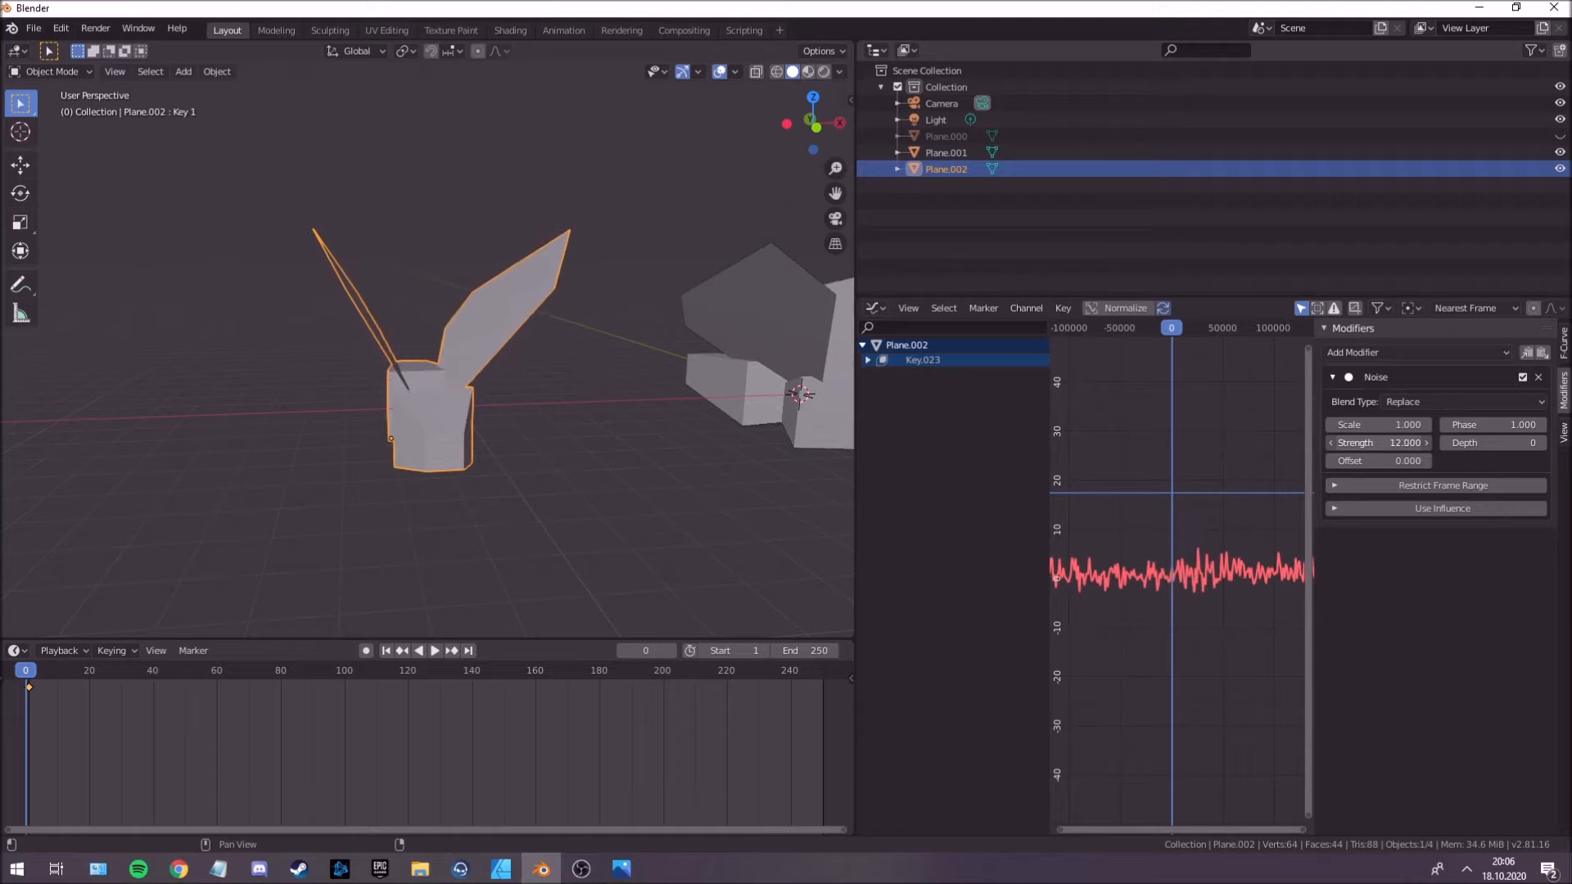
{"action": "left_click_drag", "start_coordinate": [1378, 425], "coordinate": [1383, 425]}
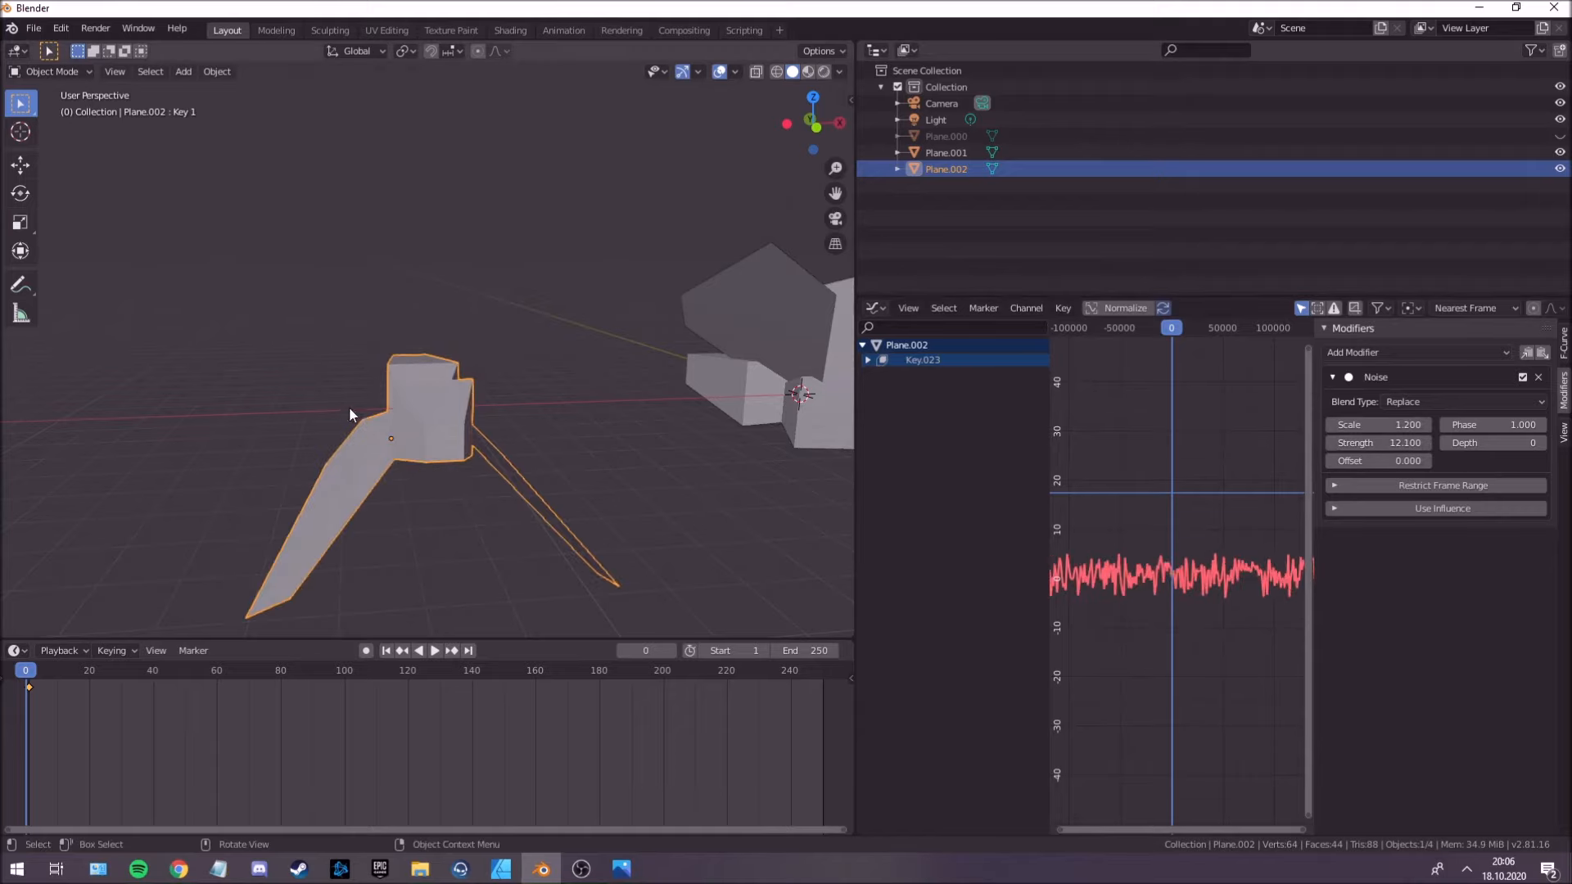
Play the animation to compare the creatures' flapping, enlarging the 3D viewport for a better view.
{"action": "middle_click_drag", "start_coordinate": [477, 401], "coordinate": [498, 400]}
{"action": "key", "text": "space"}
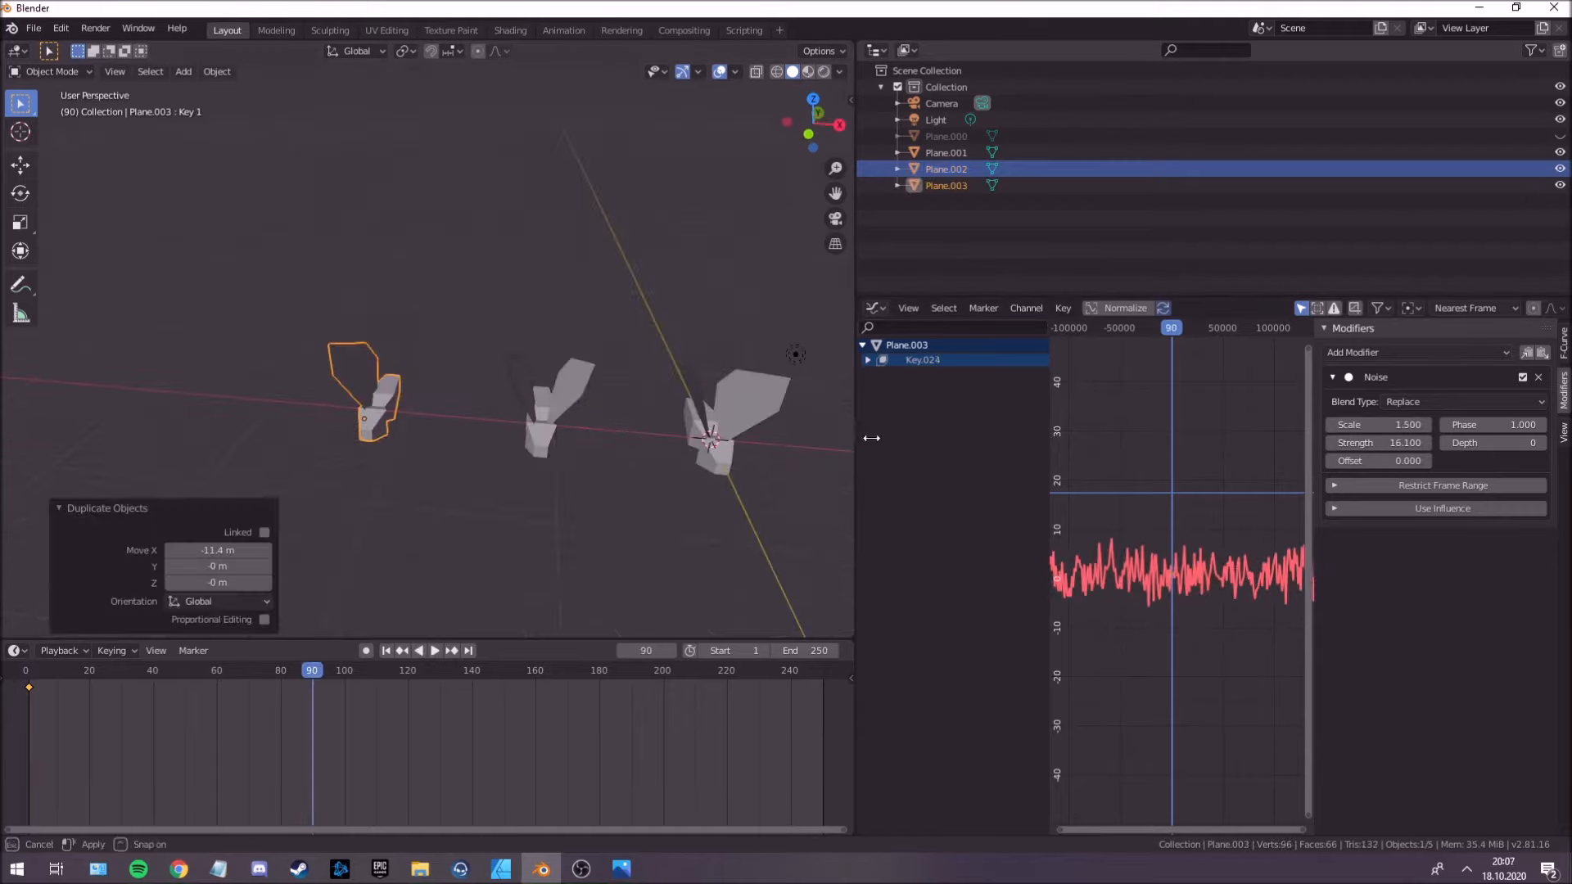
{"action": "left_click_drag", "start_coordinate": [871, 438], "coordinate": [1282, 449]}
{"action": "left_click_drag", "start_coordinate": [891, 641], "coordinate": [892, 758]}
{"action": "middle_click_drag", "start_coordinate": [797, 534], "coordinate": [719, 417]}
{"action": "key", "text": "space"}
{"action": "key", "text": "space"}
Select all three creatures and move them to a new collection named moths.
{"action": "left_click_drag", "start_coordinate": [320, 348], "coordinate": [890, 568]}
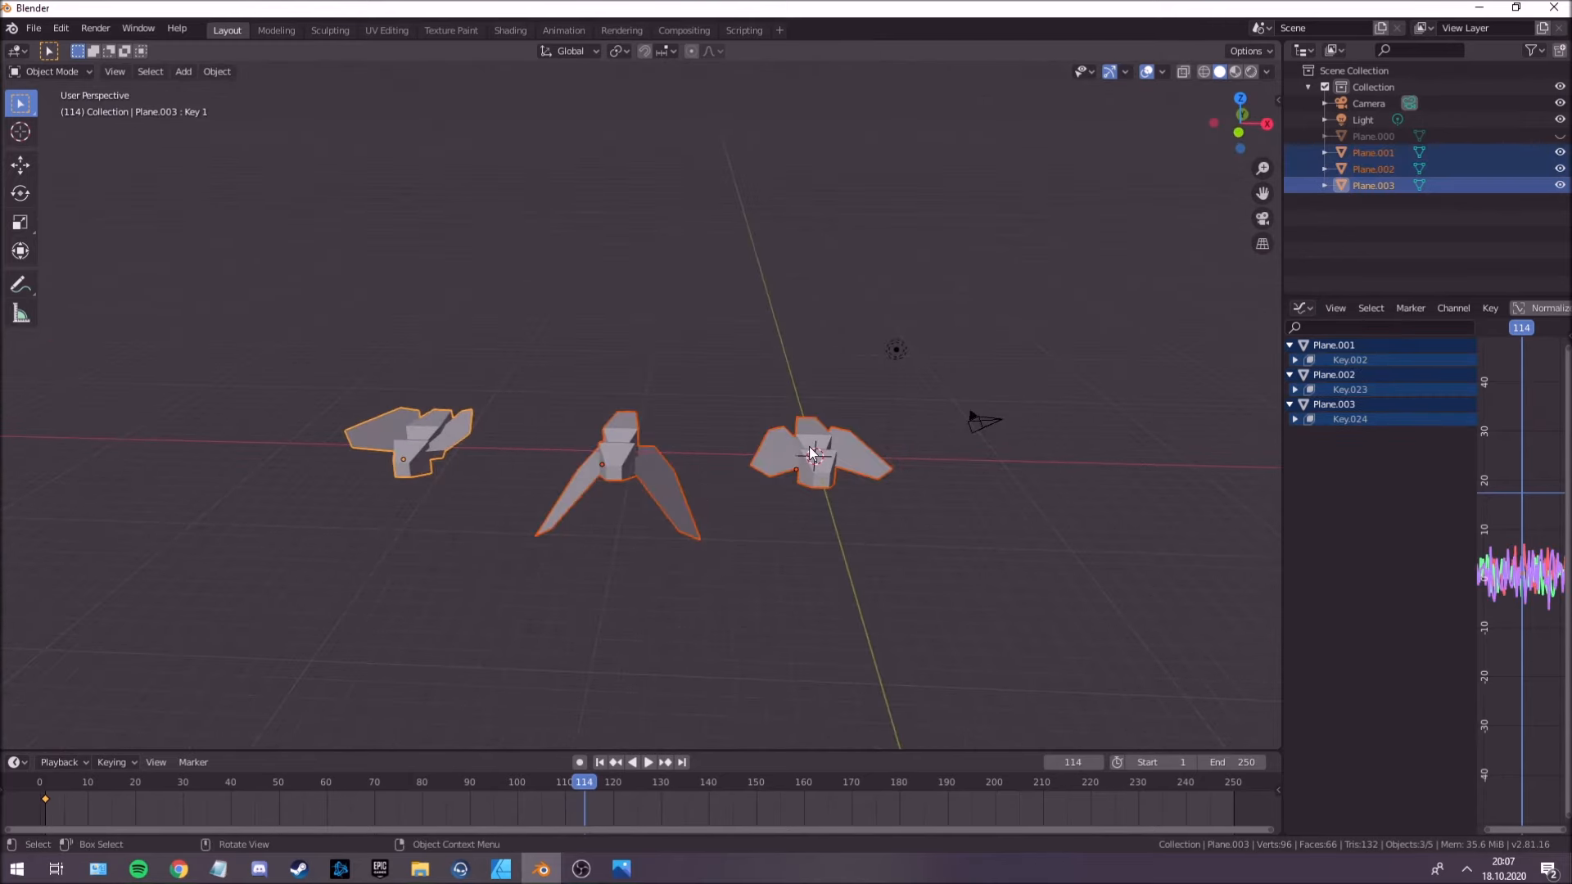
{"action": "middle_click_drag", "start_coordinate": [776, 470], "coordinate": [712, 464]}
{"action": "key", "text": "m"}
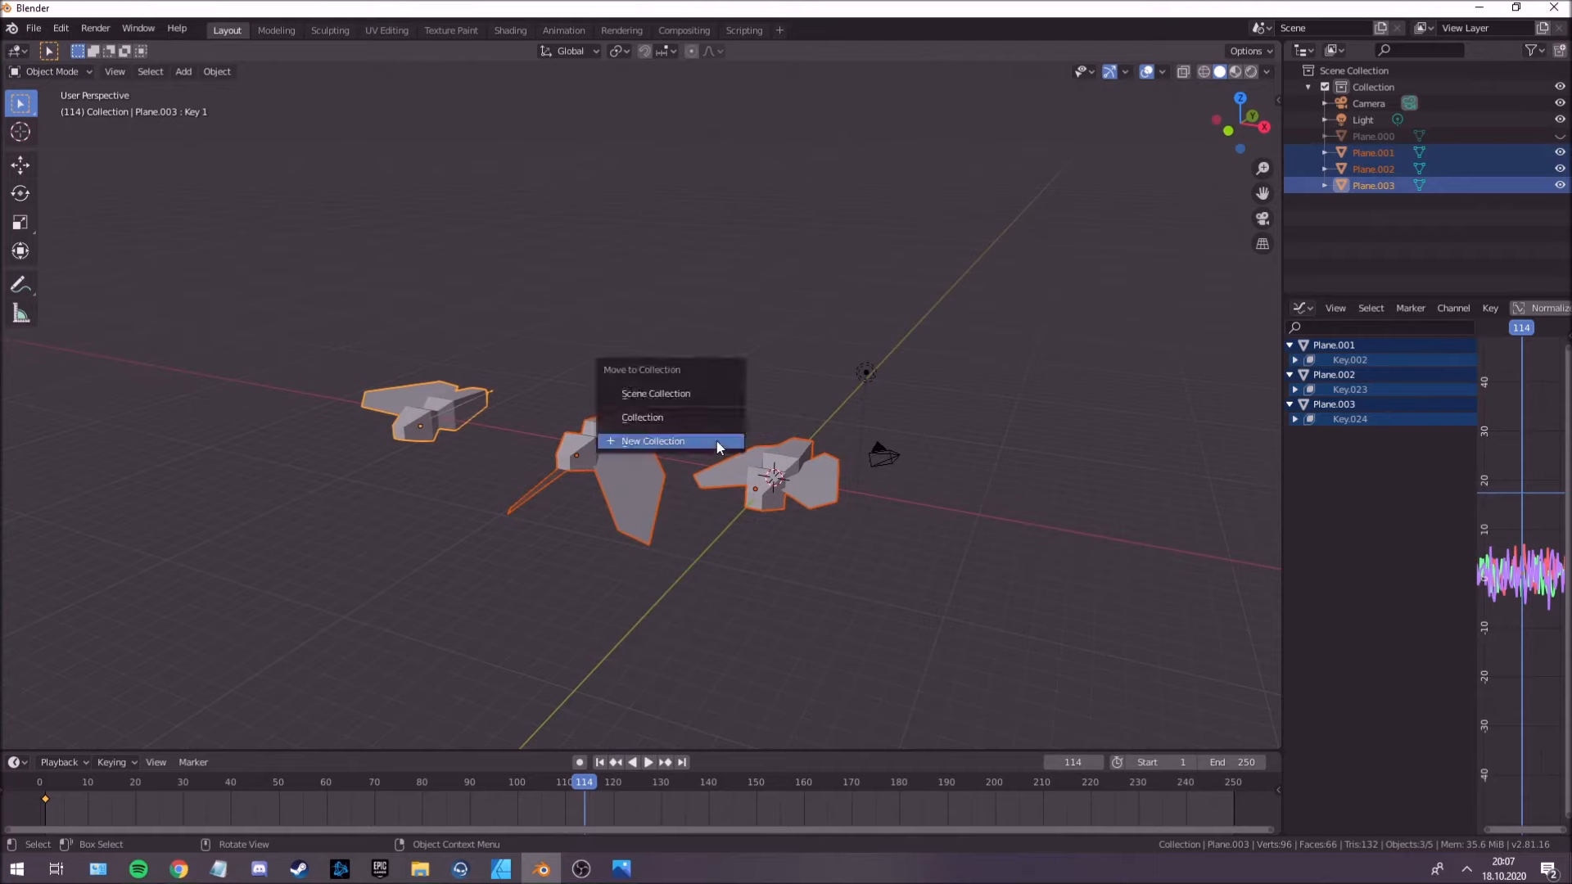
{"action": "left_click", "coordinate": [717, 444]}
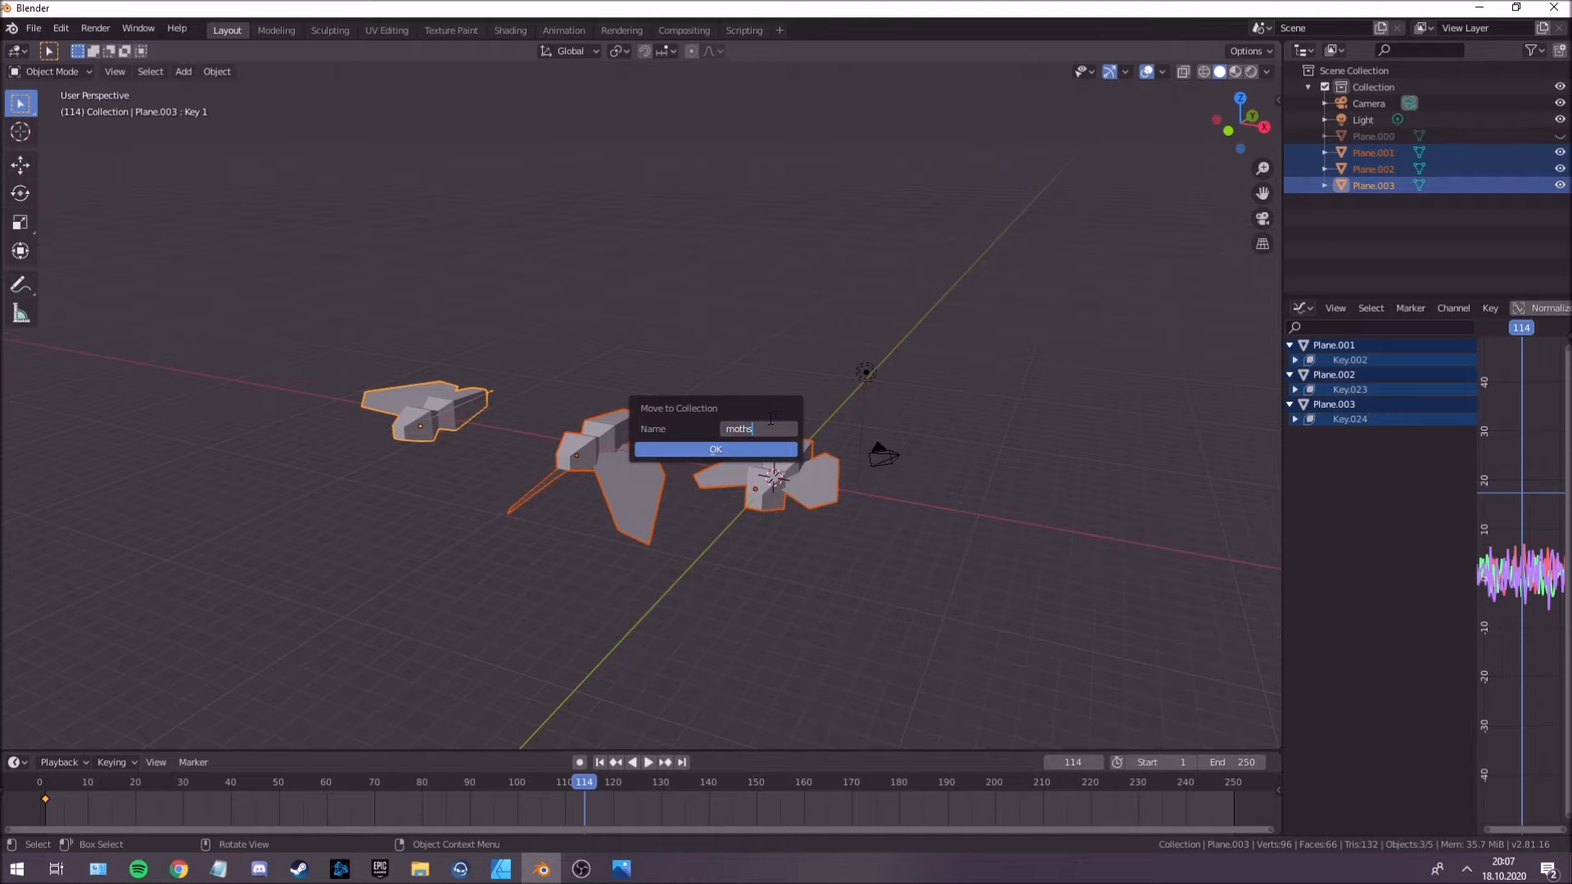
{"action": "left_click", "coordinate": [754, 449]}
Deselect the creatures and add a 2 m cube at the world origin.
{"action": "middle_click_drag", "start_coordinate": [653, 469], "coordinate": [871, 505]}
{"action": "left_click", "coordinate": [871, 505]}
{"action": "middle_click_drag", "start_coordinate": [915, 396], "coordinate": [706, 370]}
{"action": "key", "text": "shift+a"}
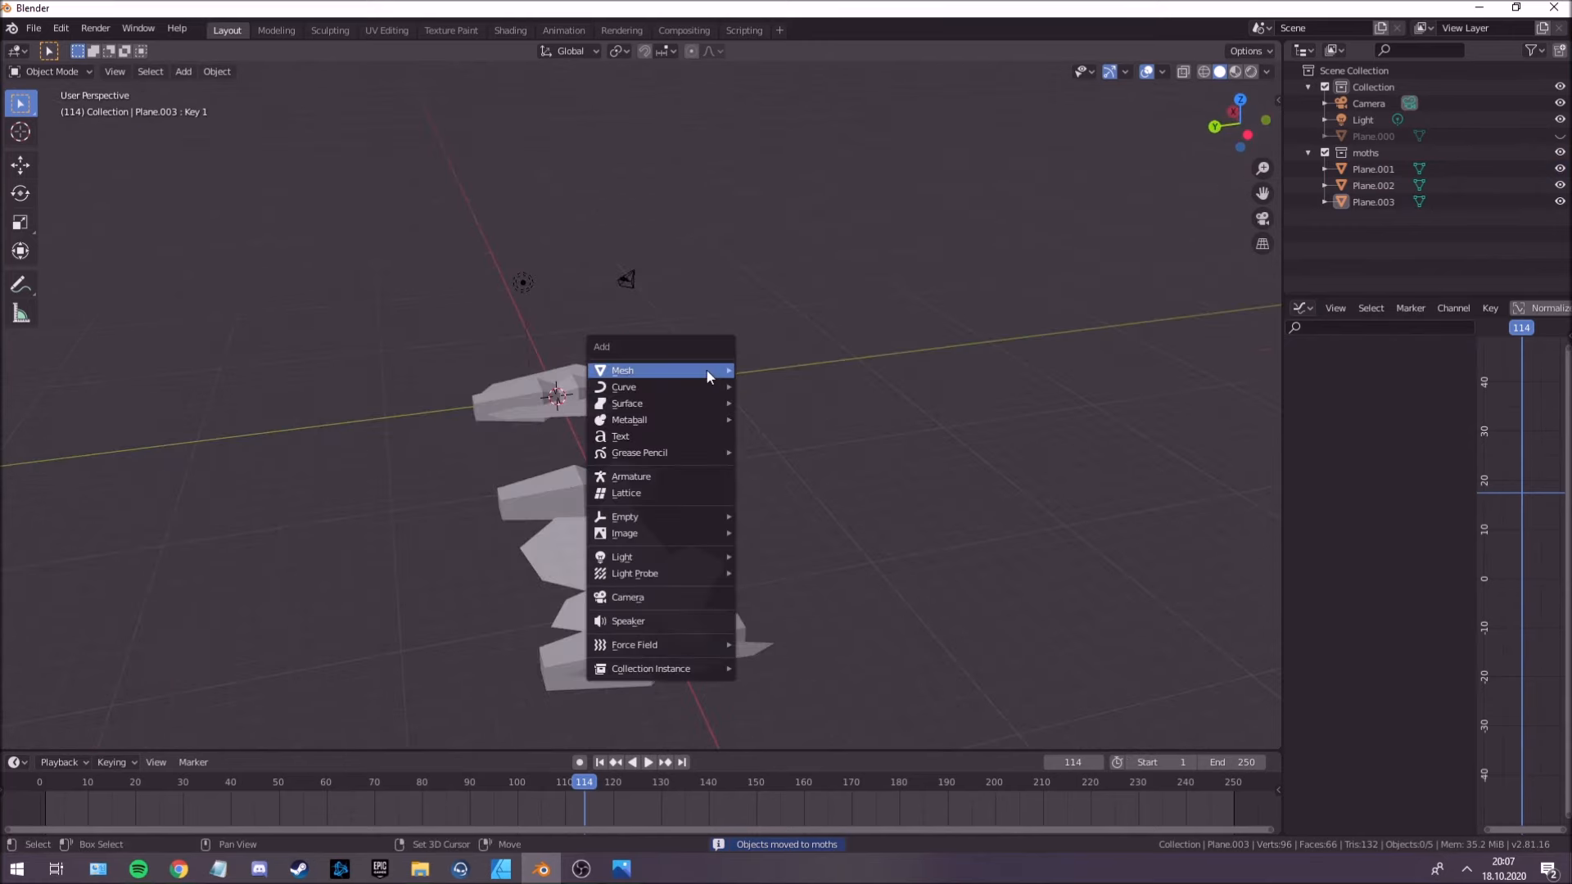
{"action": "mouse_move", "coordinate": [705, 371]}
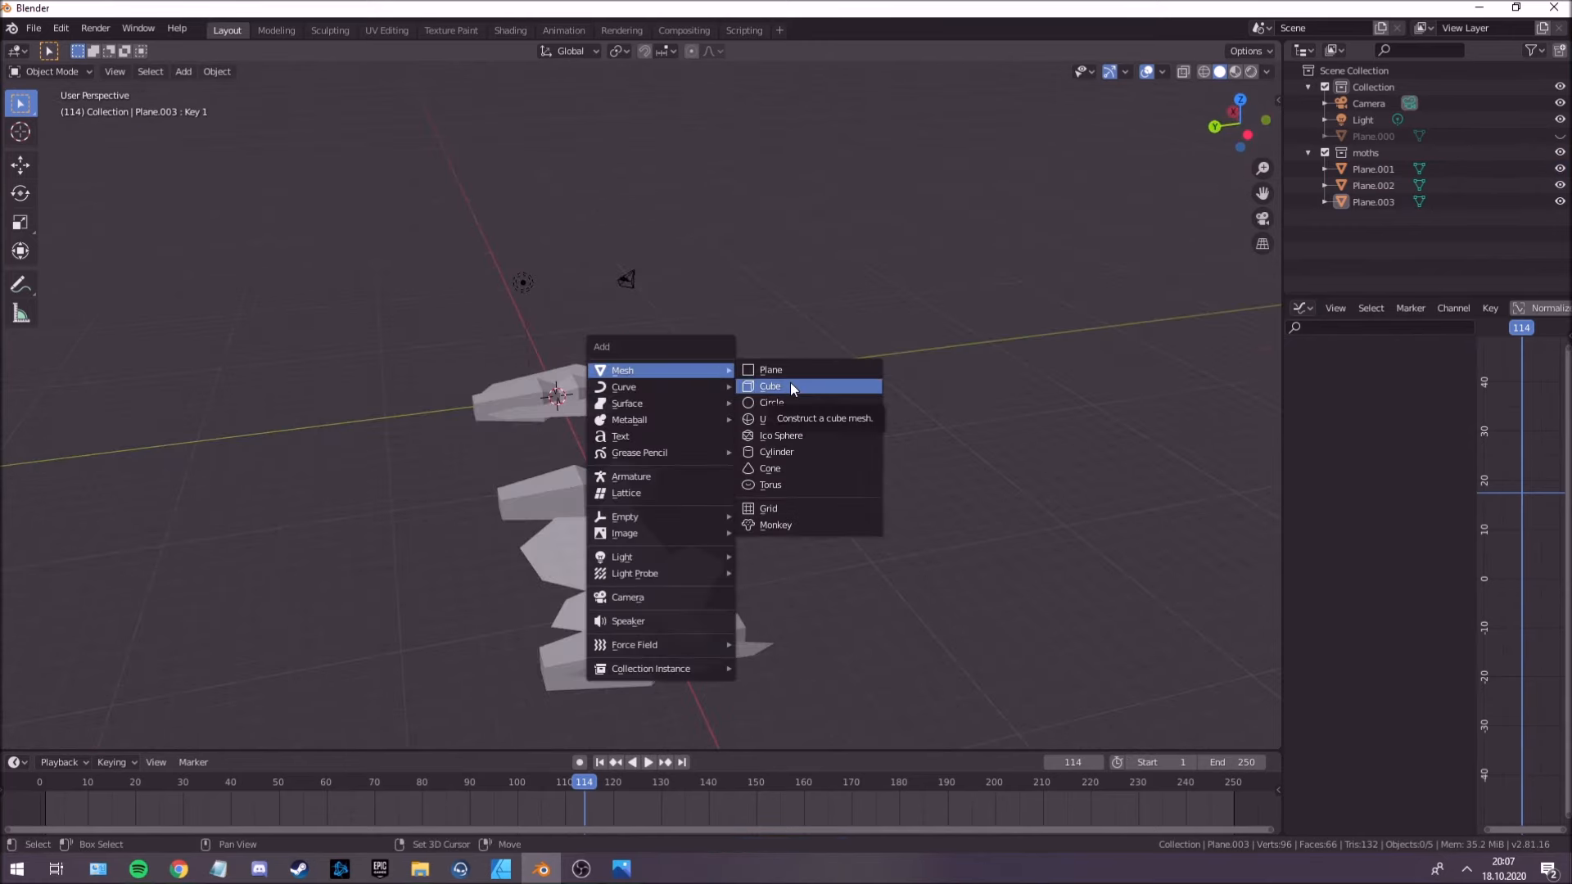
{"action": "left_click", "coordinate": [789, 381]}
{"action": "middle_click_drag", "start_coordinate": [789, 385], "coordinate": [868, 425]}
Move the new cube along the Y axis away from the creatures and adjust its height along Z.
{"action": "key", "text": "g"}
{"action": "key", "text": "x"}
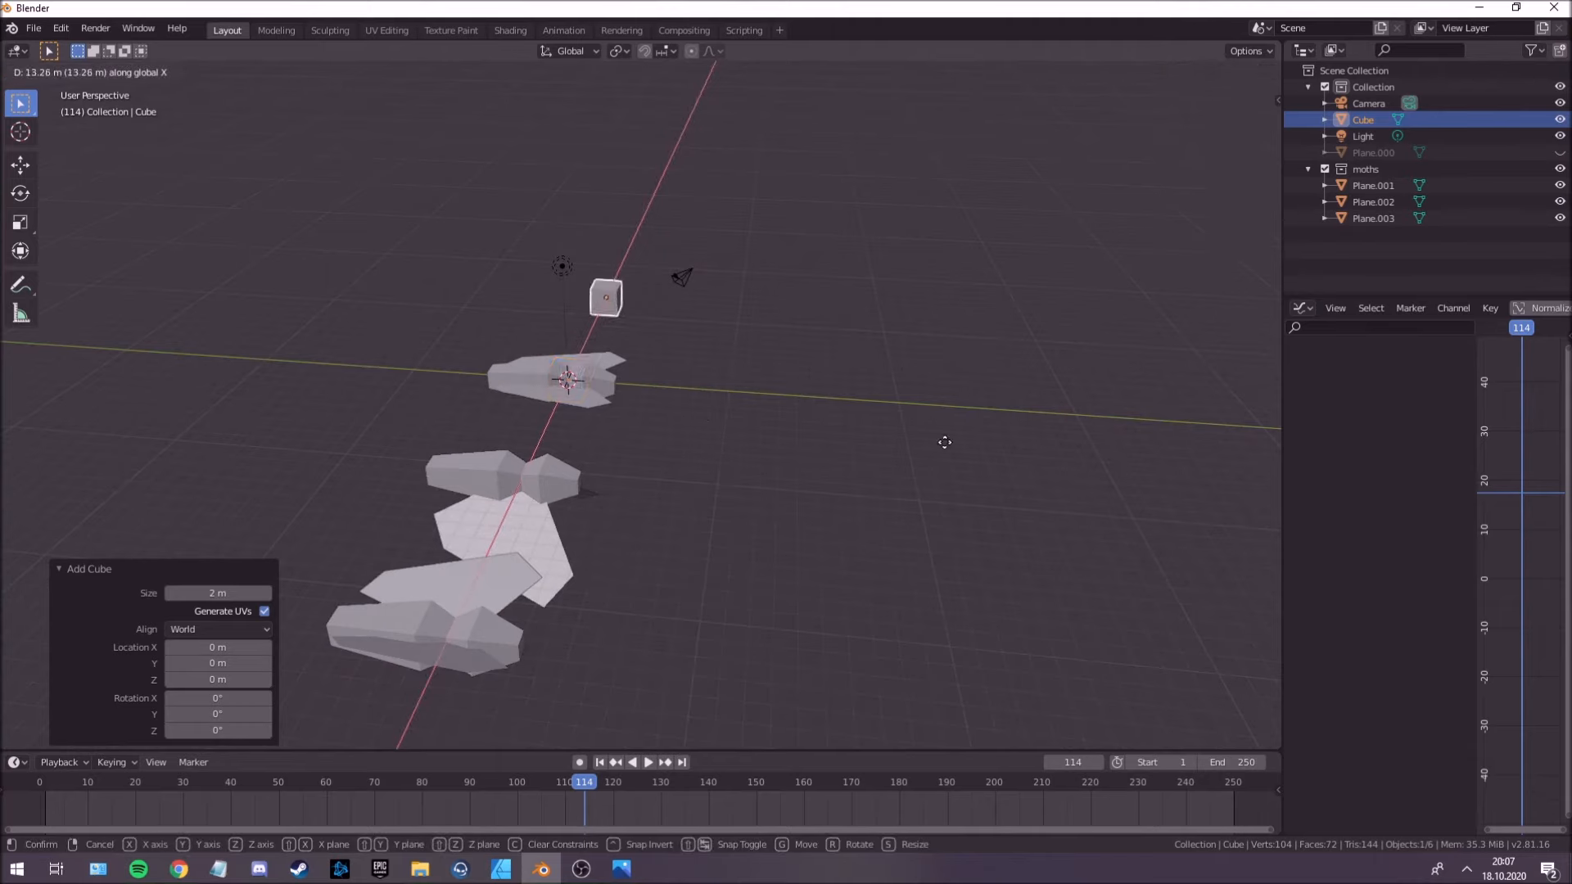
{"action": "key", "text": "y"}
{"action": "left_click", "coordinate": [1051, 471]}
{"action": "middle_click_drag", "start_coordinate": [1051, 472], "coordinate": [855, 501]}
{"action": "key", "text": "g"}
{"action": "key", "text": "z"}
{"action": "left_click", "coordinate": [852, 434]}
Adjust the cube's position along X and shift it a further 4.24 m along Y.
{"action": "key", "text": "g"}
{"action": "key", "text": "x"}
{"action": "left_click", "coordinate": [781, 395]}
{"action": "middle_click_drag", "start_coordinate": [780, 391], "coordinate": [542, 444]}
{"action": "key", "text": "y"}
{"action": "left_click", "coordinate": [754, 409]}
{"action": "scroll", "coordinate": [714, 407], "scroll_direction": "up", "scroll_amount": 3}
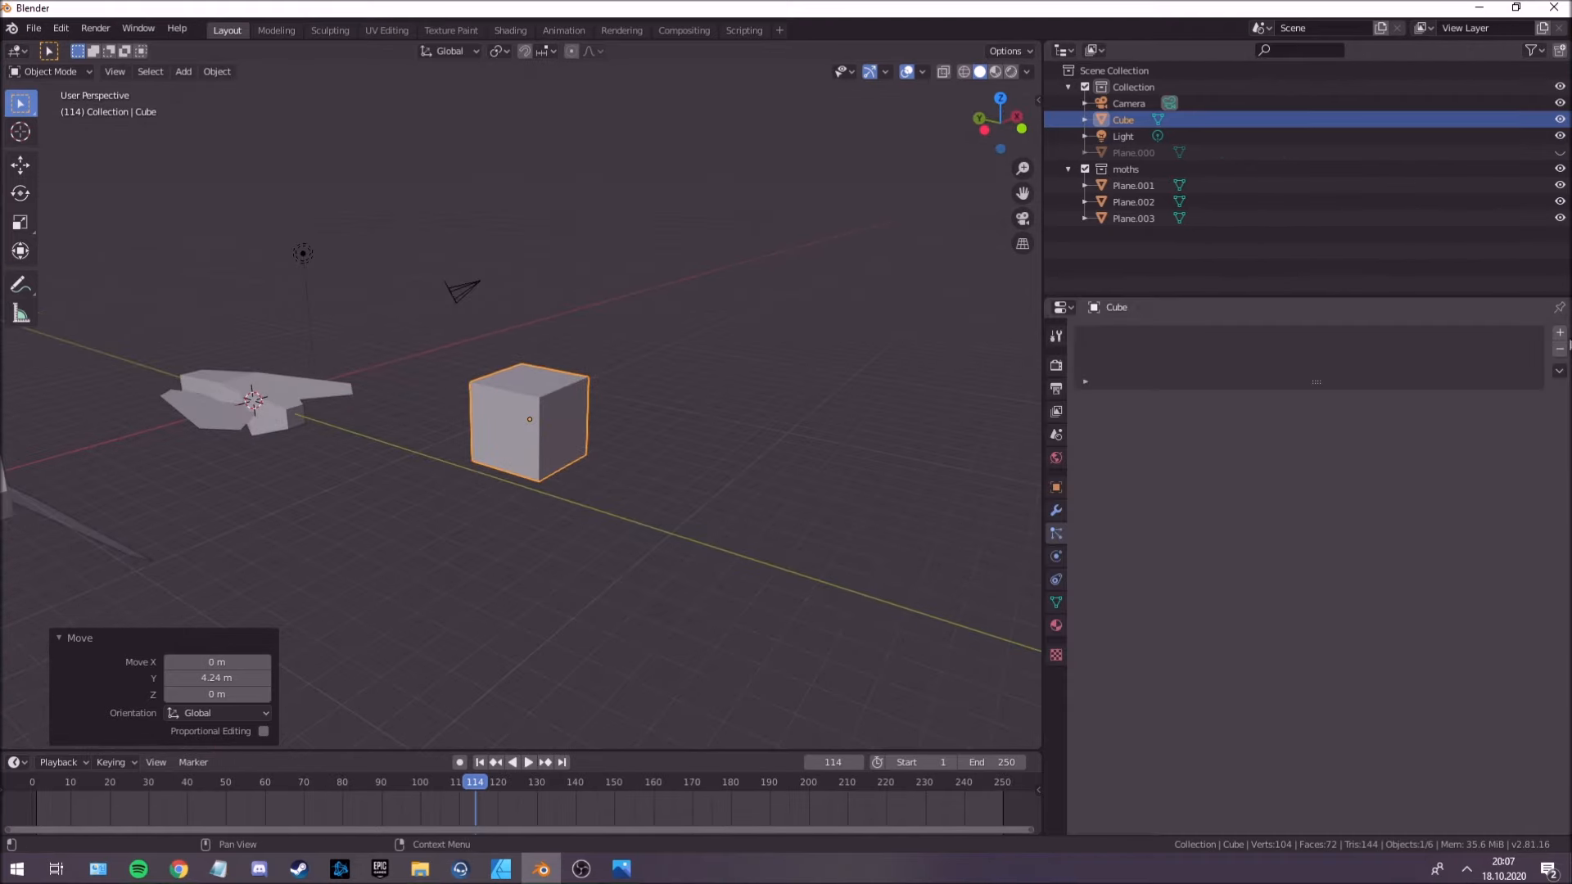
Add an emitter particle system to the cube with 150 particles, a lifetime of 1000 and an emission end frame of 1000.
{"action": "left_click", "coordinate": [1560, 333]}
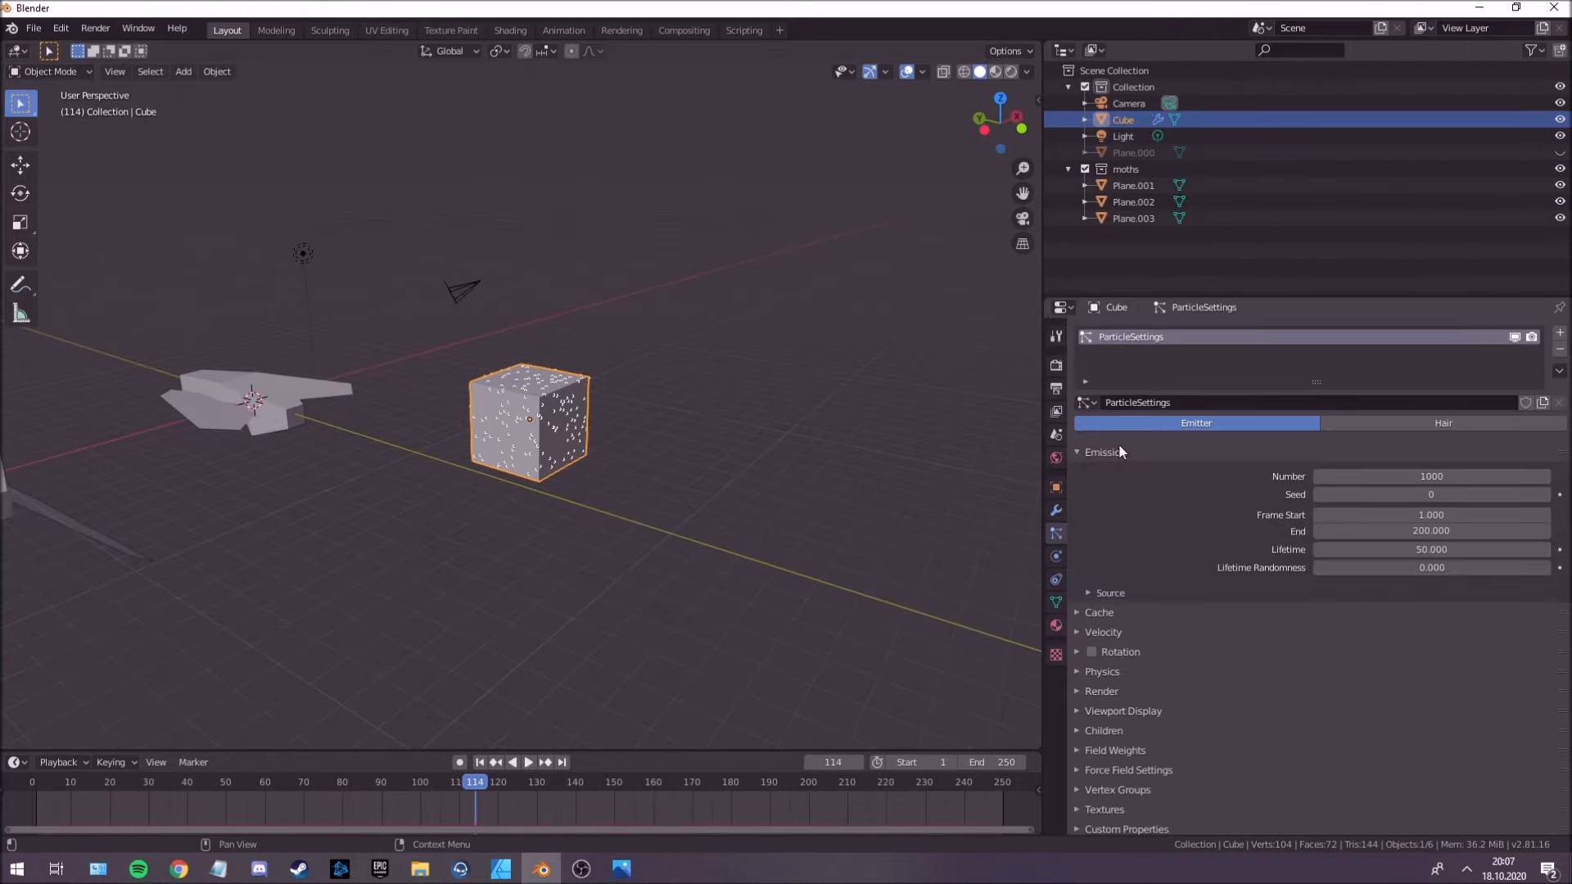
{"action": "scroll", "coordinate": [758, 444], "scroll_direction": "down", "scroll_amount": 1}
{"action": "middle_click_drag", "start_coordinate": [753, 446], "coordinate": [719, 449]}
{"action": "middle_click_drag", "start_coordinate": [573, 441], "coordinate": [718, 437], "text": "shift"}
{"action": "scroll", "coordinate": [718, 437], "scroll_direction": "up", "scroll_amount": 1}
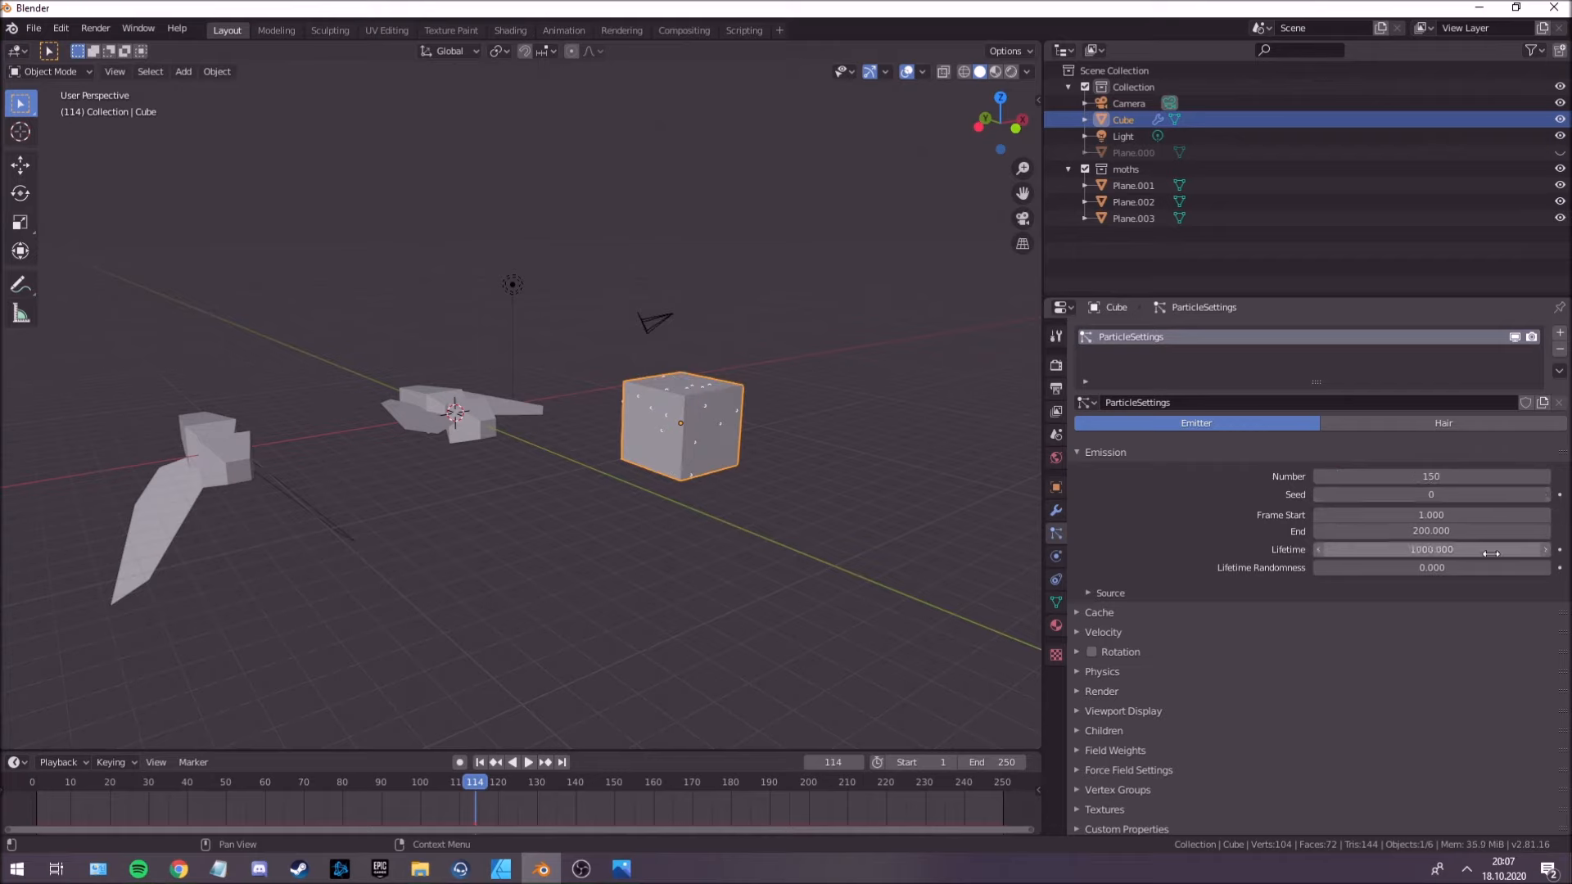
{"action": "left_click_drag", "start_coordinate": [597, 751], "coordinate": [600, 702]}
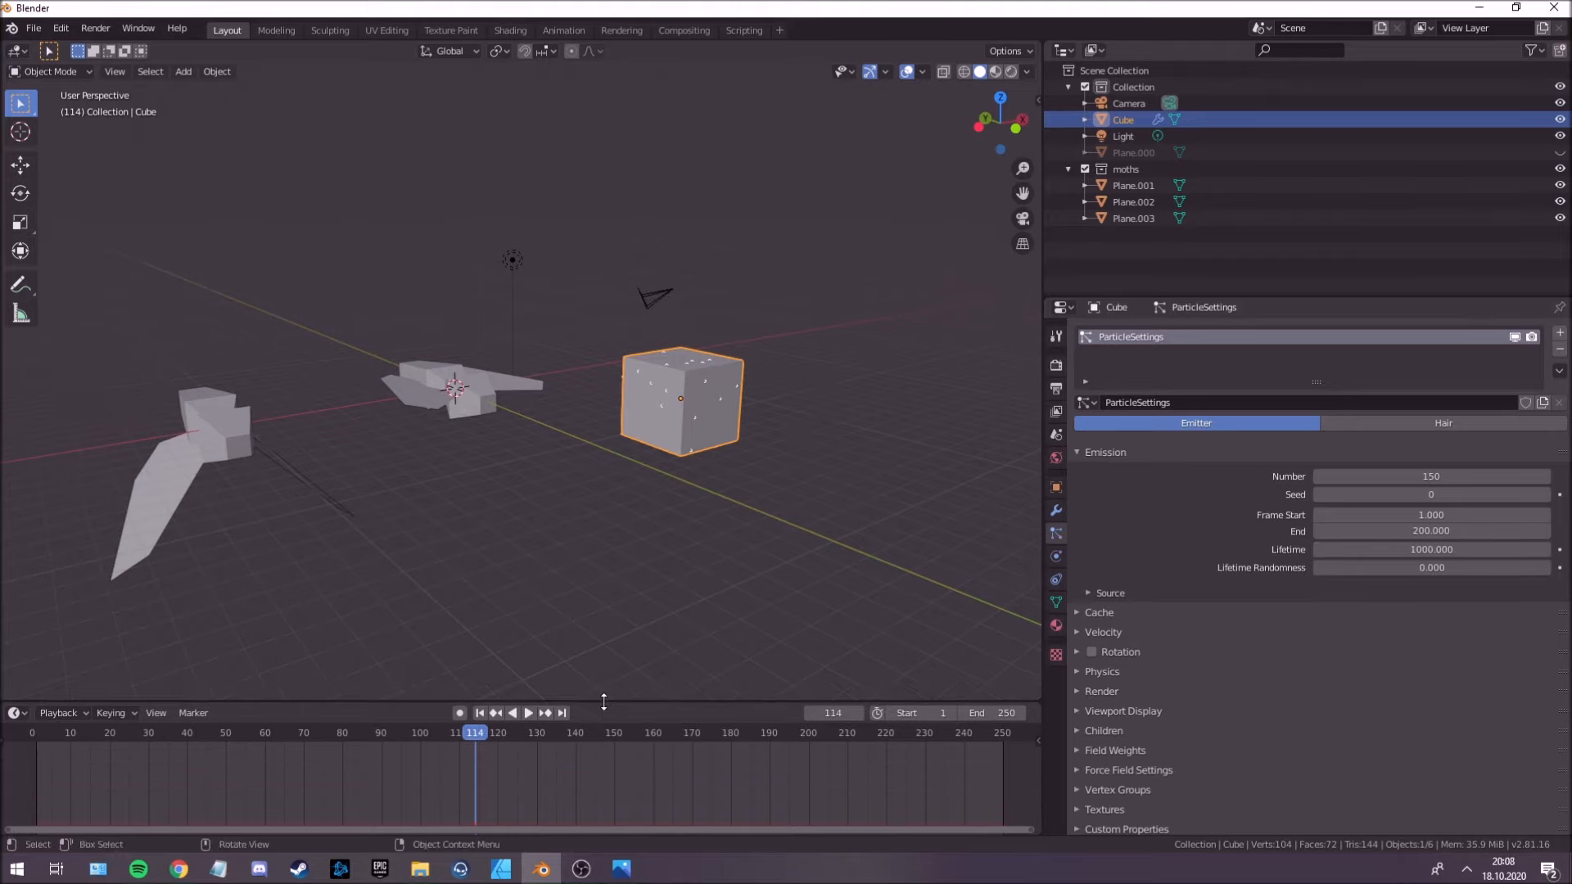
{"action": "left_click", "coordinate": [1442, 531]}
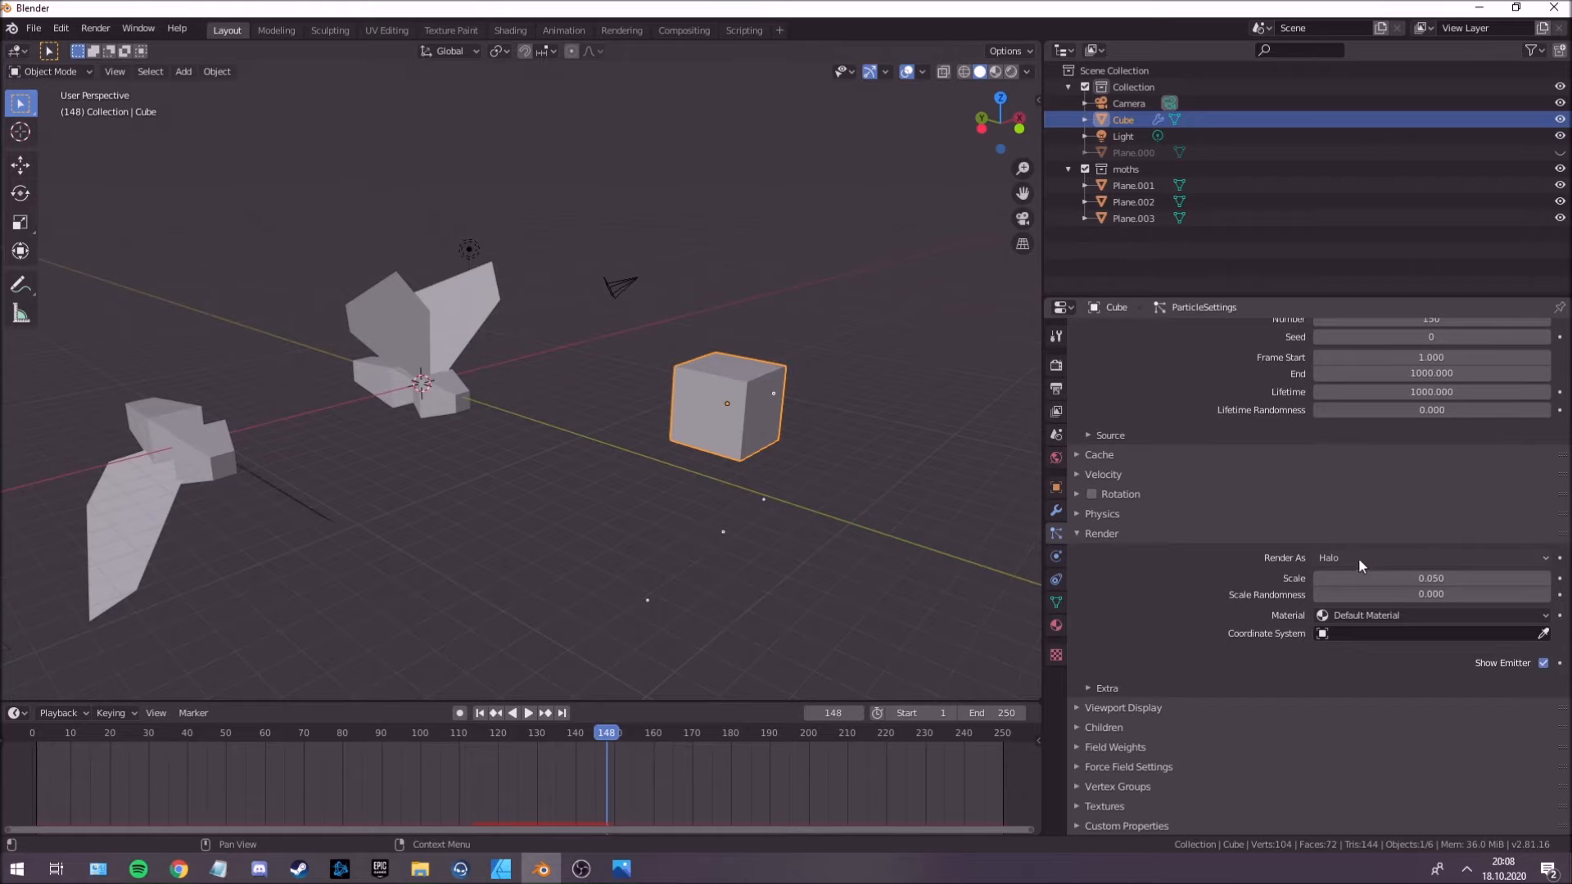
Render the cube's particles as a collection with moths as the instance collection, and play the animation to check the emitted moths.
{"action": "left_click", "coordinate": [1359, 559]}
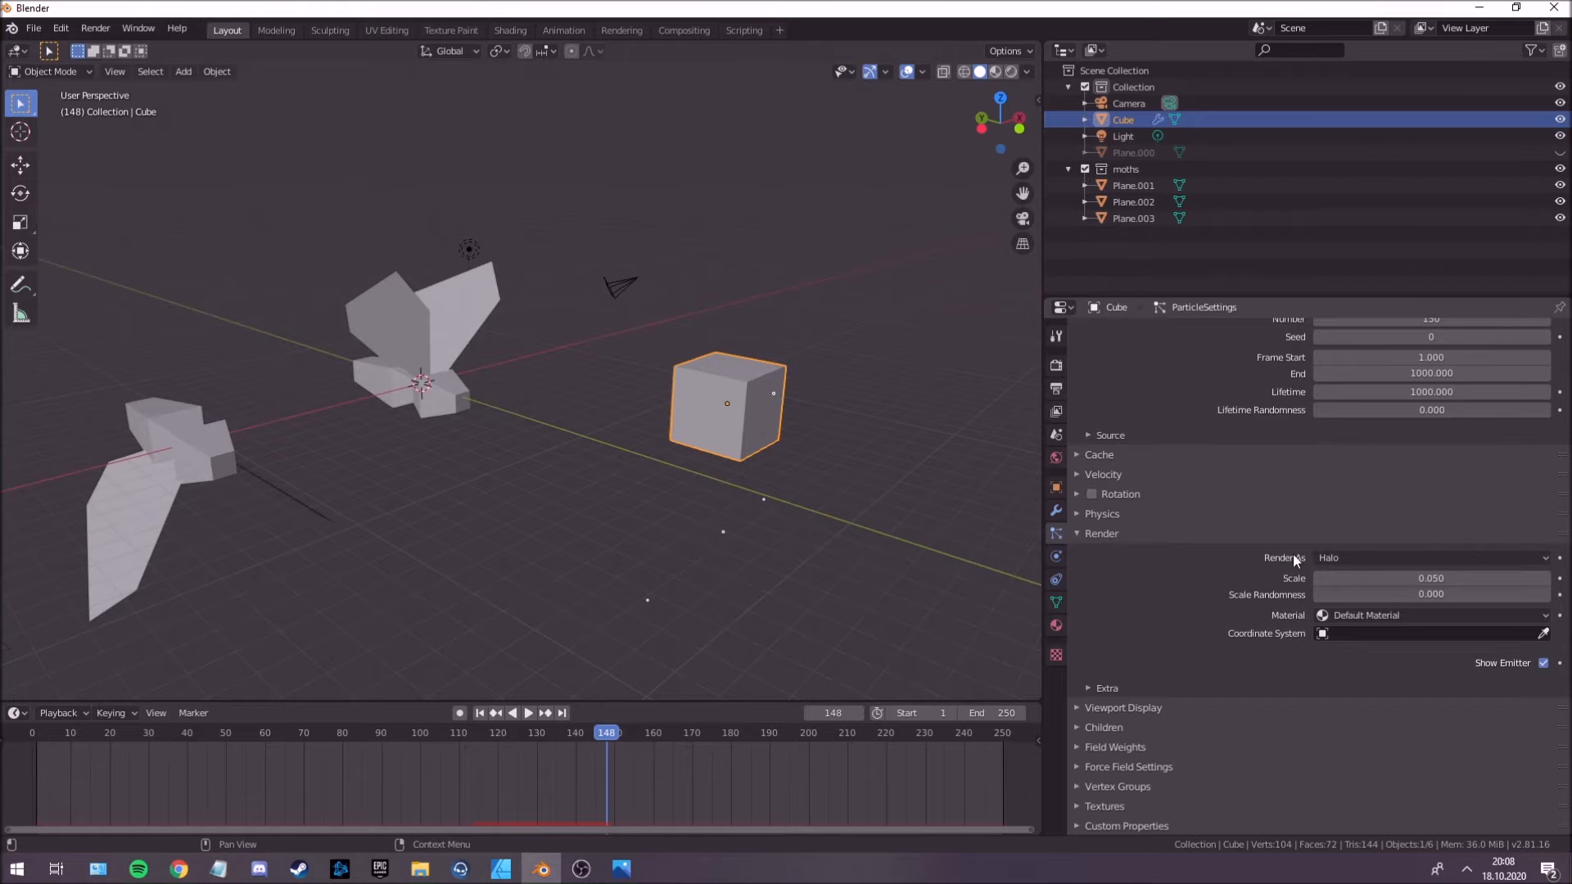
{"action": "left_click", "coordinate": [1343, 557]}
{"action": "left_click", "coordinate": [1340, 666]}
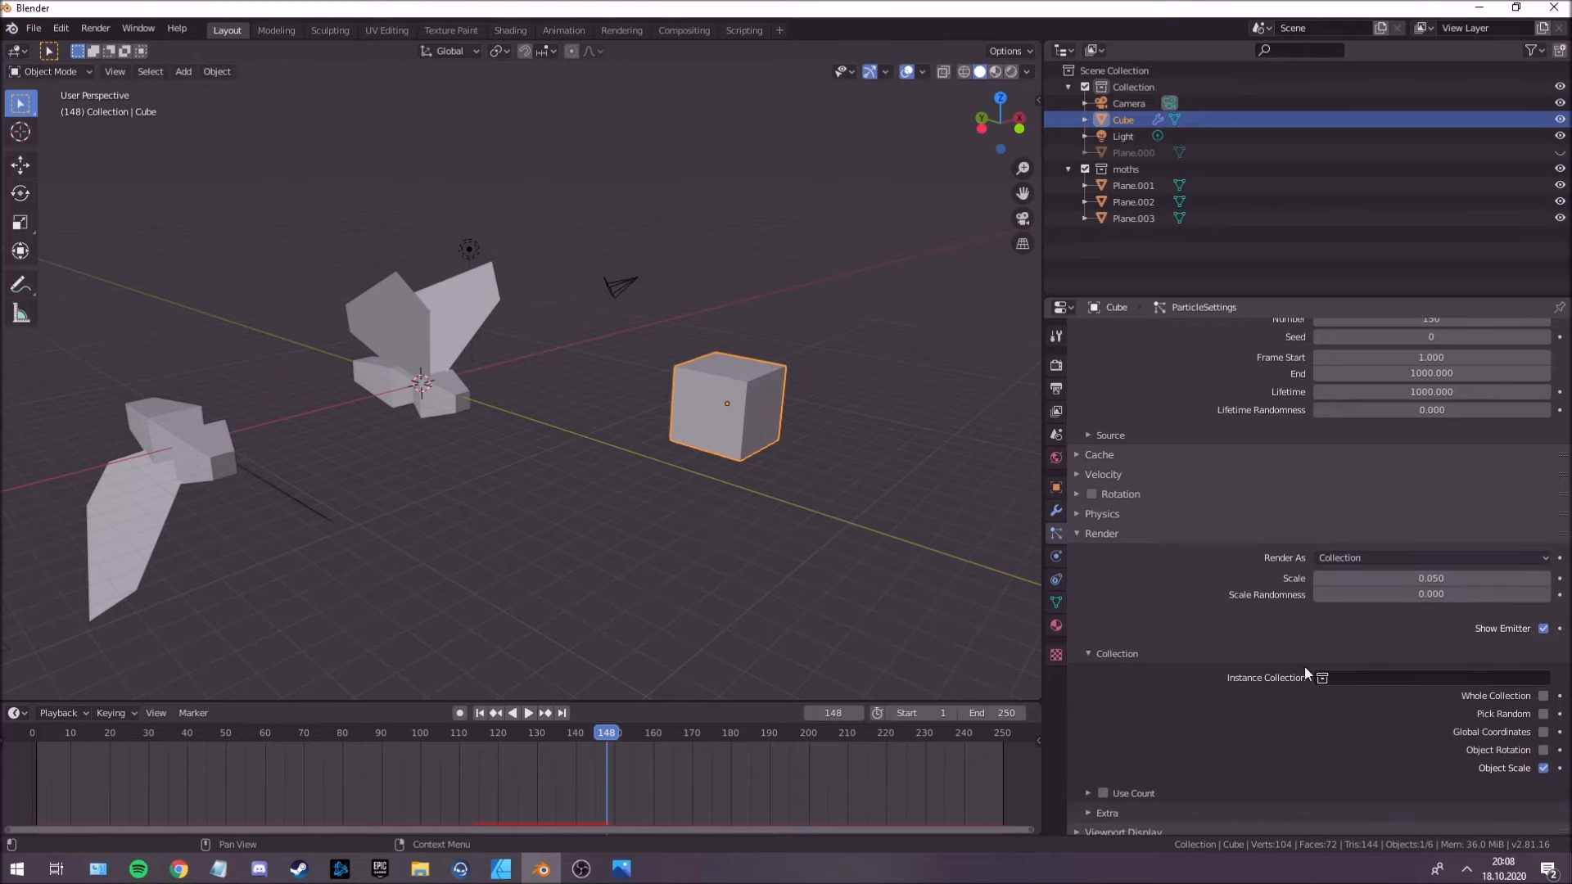
{"action": "scroll", "coordinate": [766, 538], "scroll_direction": "down", "scroll_amount": 3}
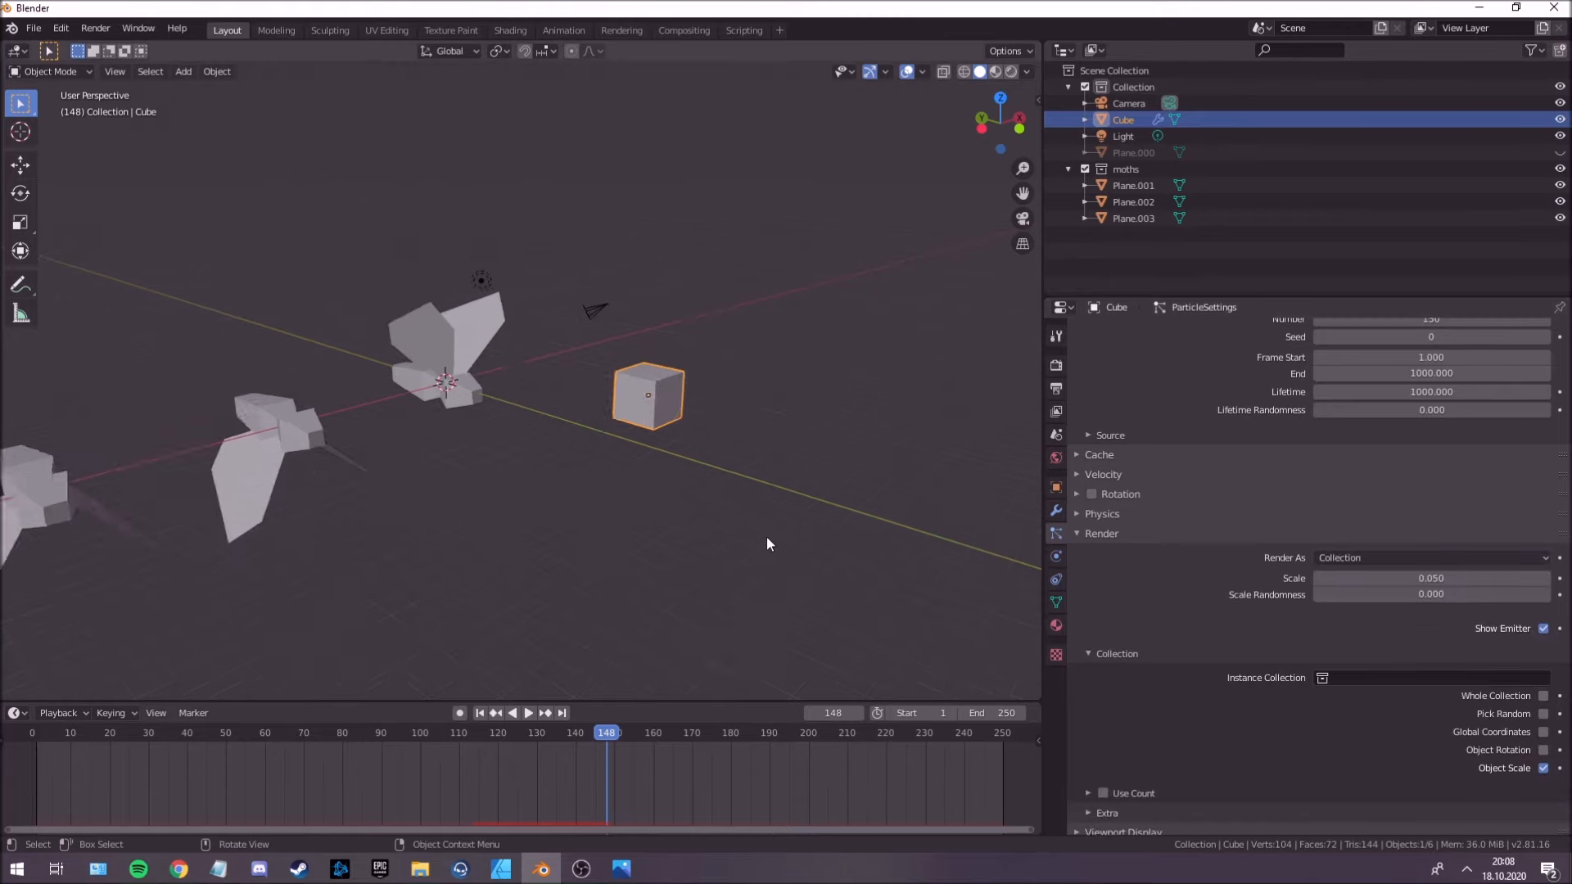
{"action": "left_click", "coordinate": [1322, 681]}
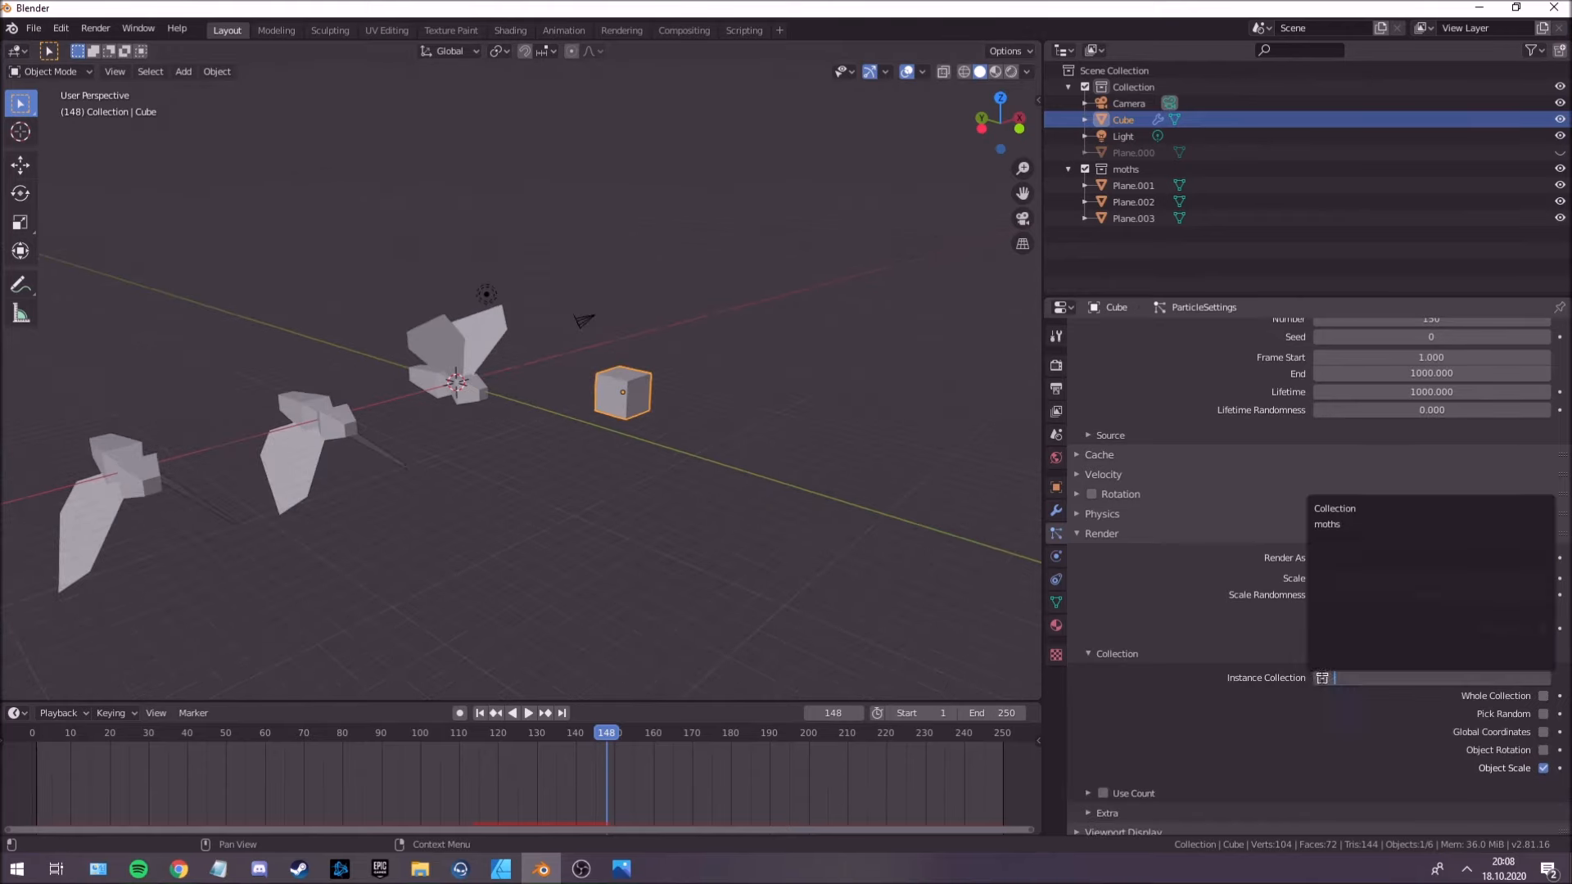
{"action": "left_click", "coordinate": [1348, 525]}
{"action": "mouse_move", "coordinate": [779, 488]}
{"action": "middle_mouse_down"}
{"action": "mouse_move", "coordinate": [670, 450]}
{"action": "mouse_move", "coordinate": [812, 437]}
{"action": "mouse_move", "coordinate": [763, 434]}
{"action": "mouse_move", "coordinate": [762, 479]}
{"action": "mouse_move", "coordinate": [749, 468]}
{"action": "mouse_move", "coordinate": [760, 491]}
{"action": "mouse_move", "coordinate": [817, 494]}
{"action": "mouse_move", "coordinate": [771, 494]}
{"action": "mouse_move", "coordinate": [792, 490]}
{"action": "mouse_move", "coordinate": [772, 480]}
{"action": "middle_mouse_up"}
{"action": "scroll", "coordinate": [669, 450], "scroll_direction": "up", "scroll_amount": 2}
{"action": "scroll", "coordinate": [771, 486], "scroll_direction": "up", "scroll_amount": 3}
{"action": "scroll", "coordinate": [773, 467], "scroll_direction": "down", "scroll_amount": 3}
{"action": "key", "text": "space"}
{"action": "key", "text": "space"}
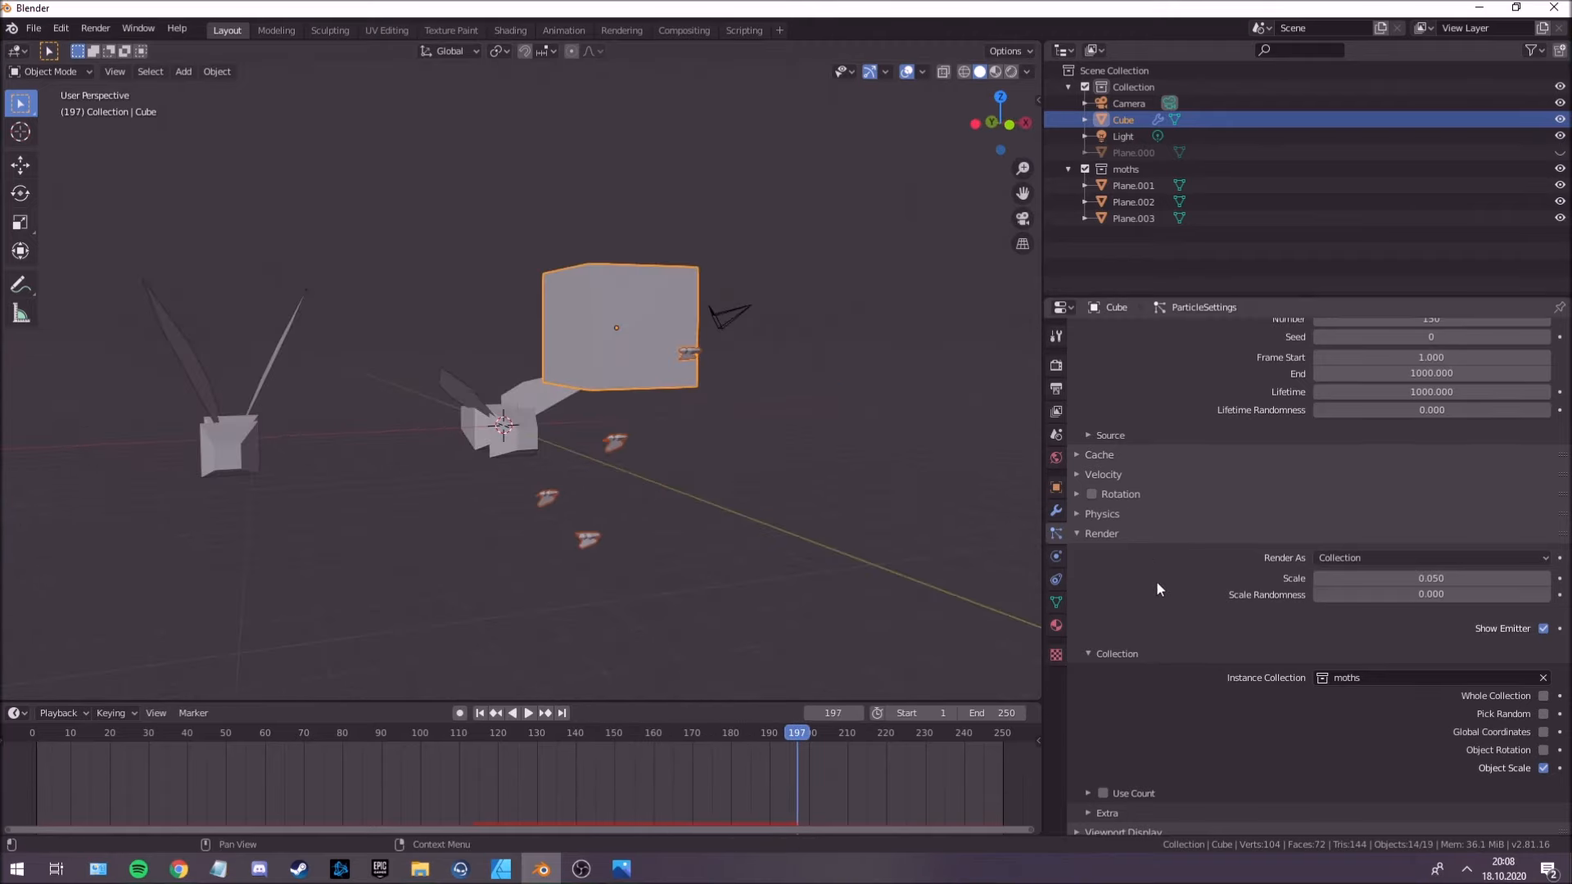
Switch the particle physics type to Boids with a mass of 0.025 kg and replay the simulation from the first frame.
{"action": "scroll", "coordinate": [1156, 581], "scroll_direction": "down", "scroll_amount": 4}
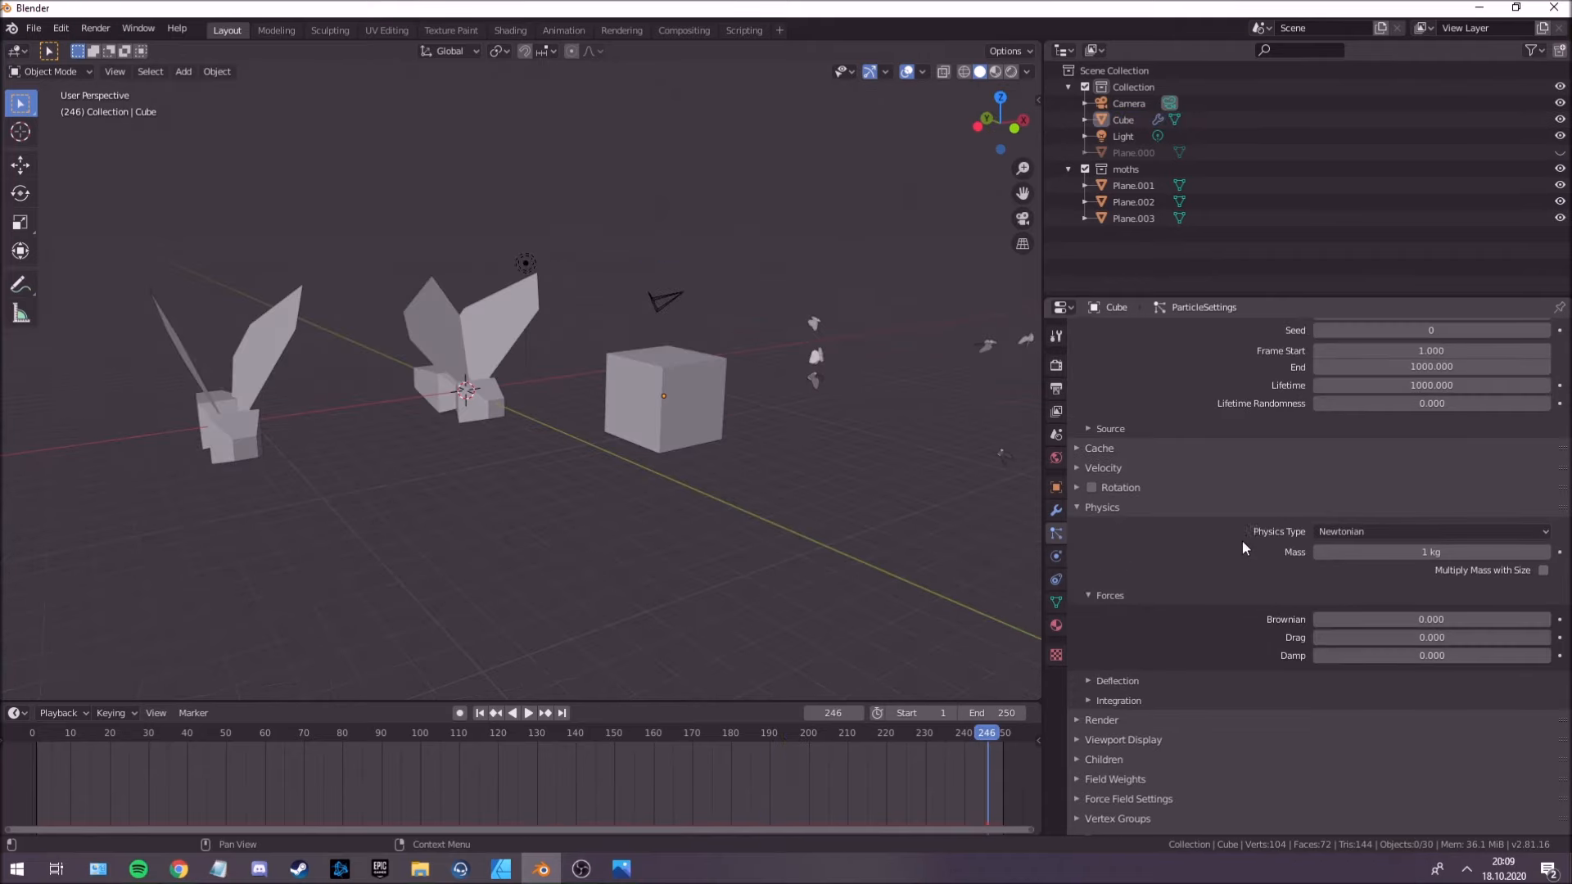
{"action": "left_click", "coordinate": [1410, 534]}
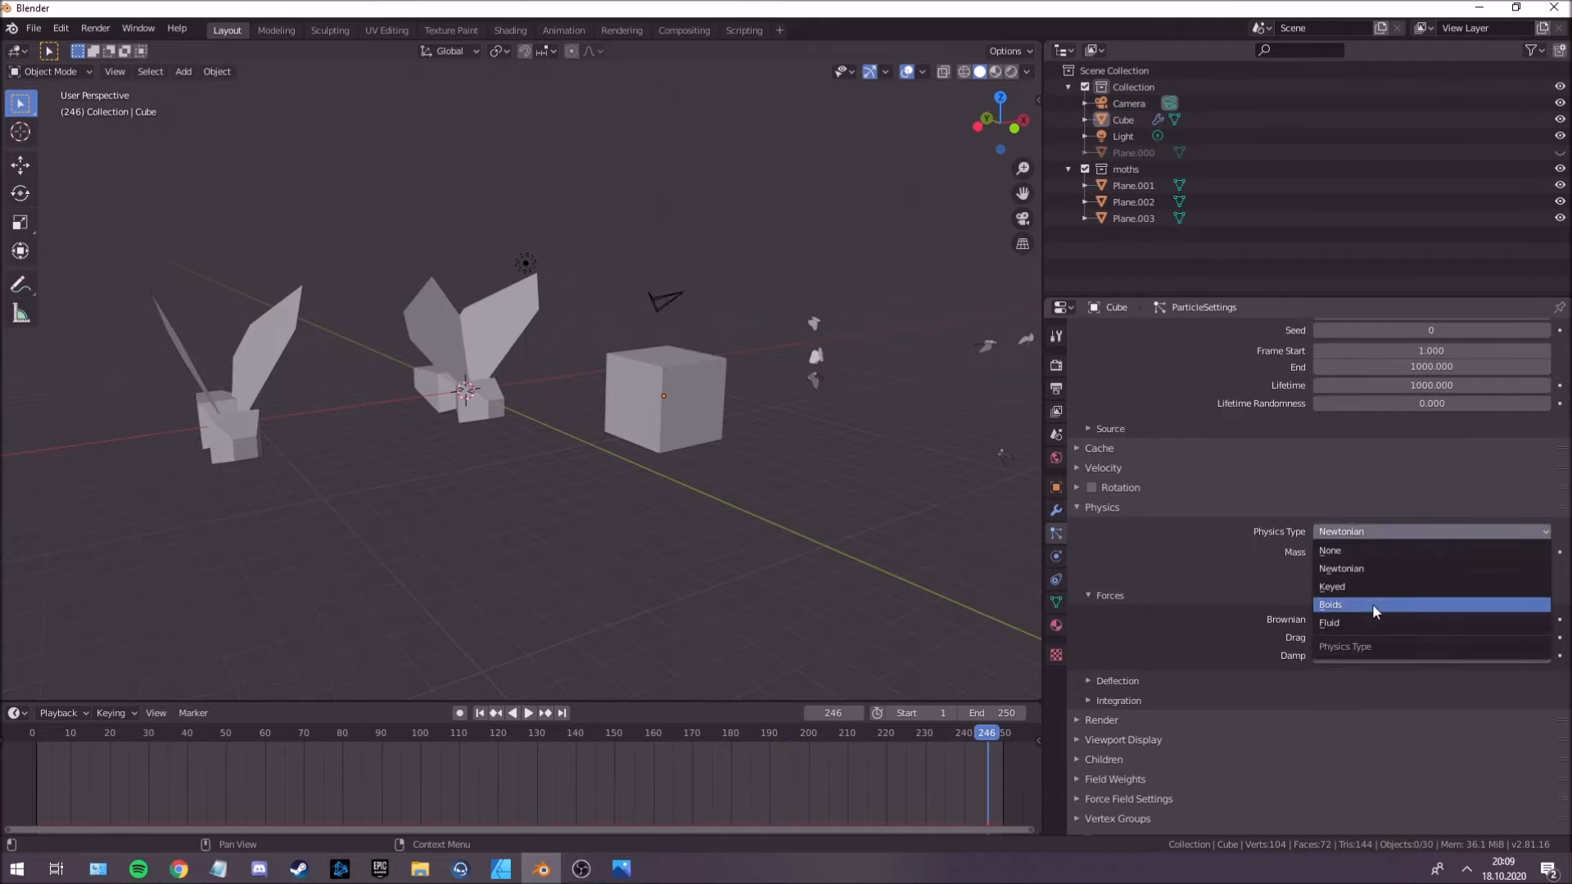
{"action": "left_click", "coordinate": [1367, 531]}
{"action": "left_click", "coordinate": [1343, 606]}
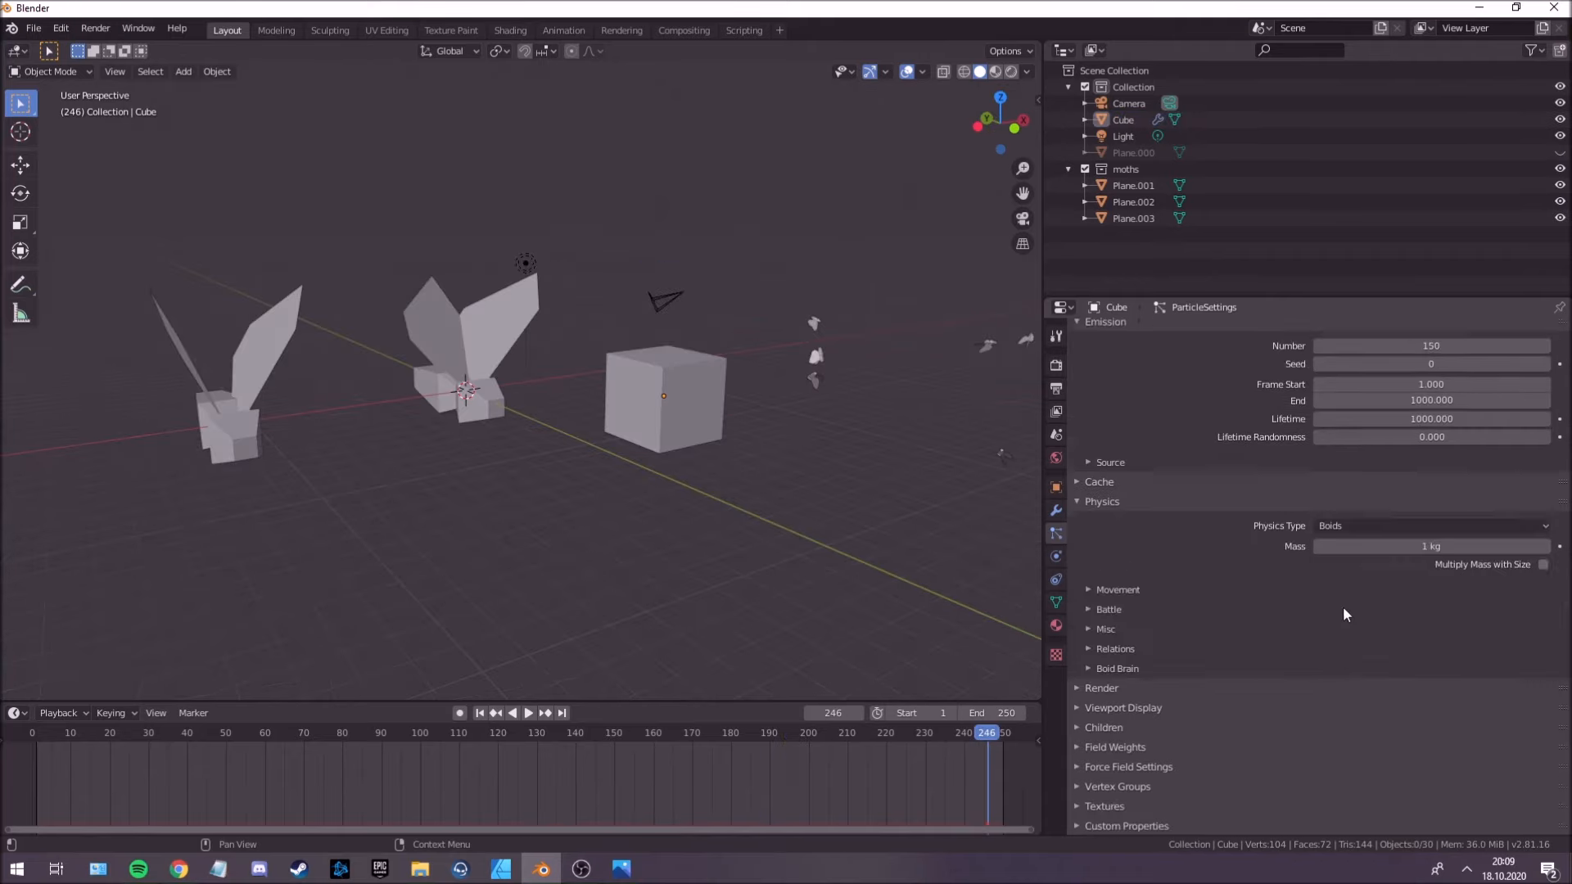
{"action": "left_click", "coordinate": [1354, 546]}
{"action": "key", "text": "shift+Left"}
{"action": "key", "text": "space"}
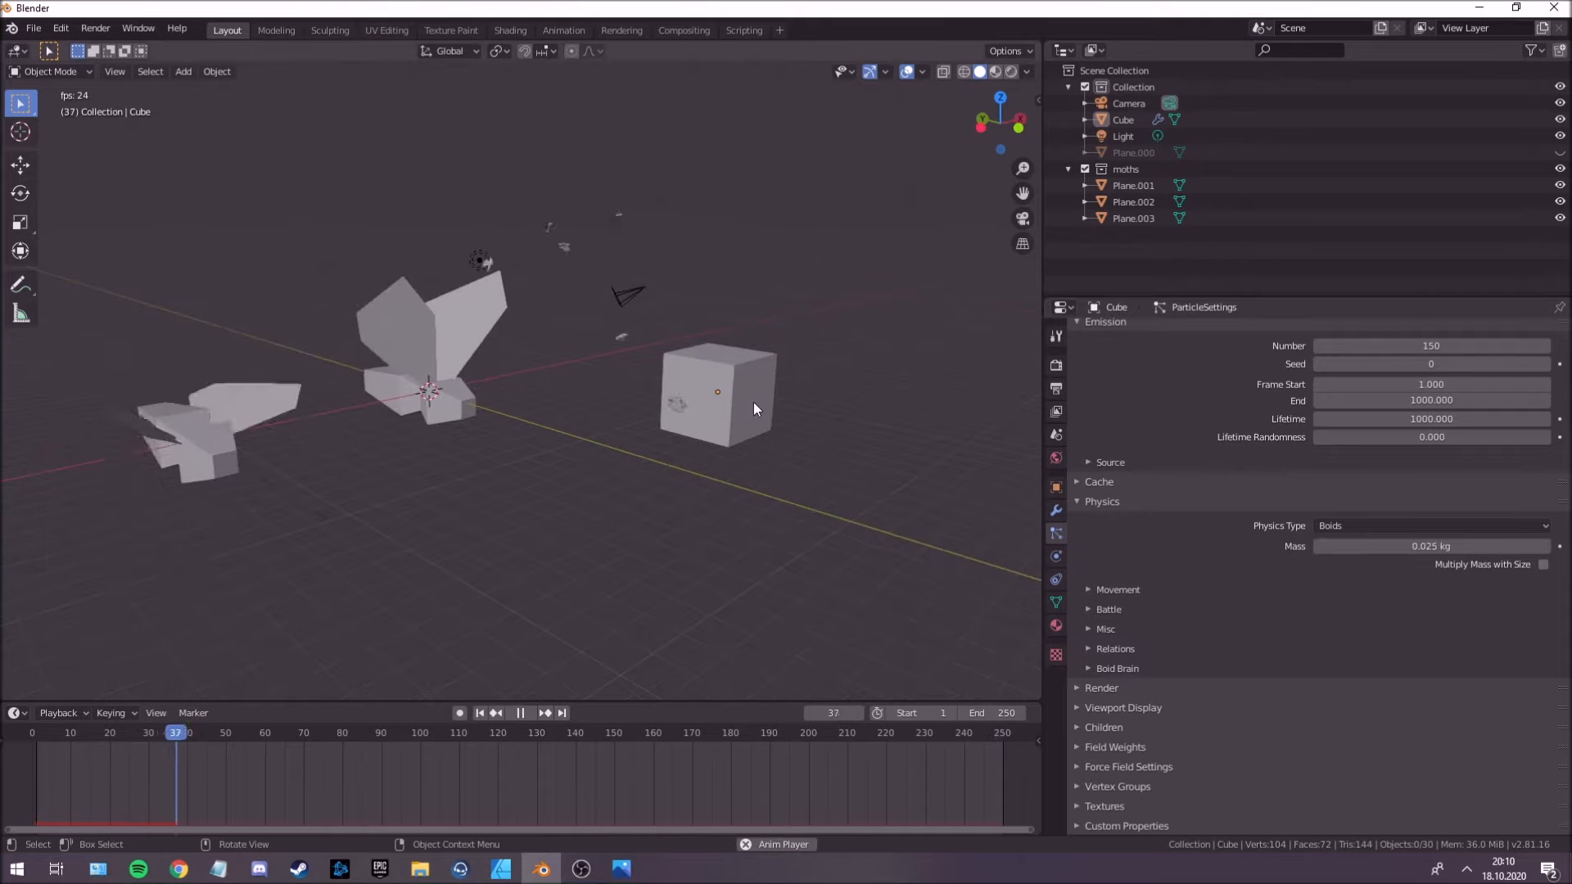
{"action": "middle_click_drag", "start_coordinate": [716, 416], "coordinate": [709, 360]}
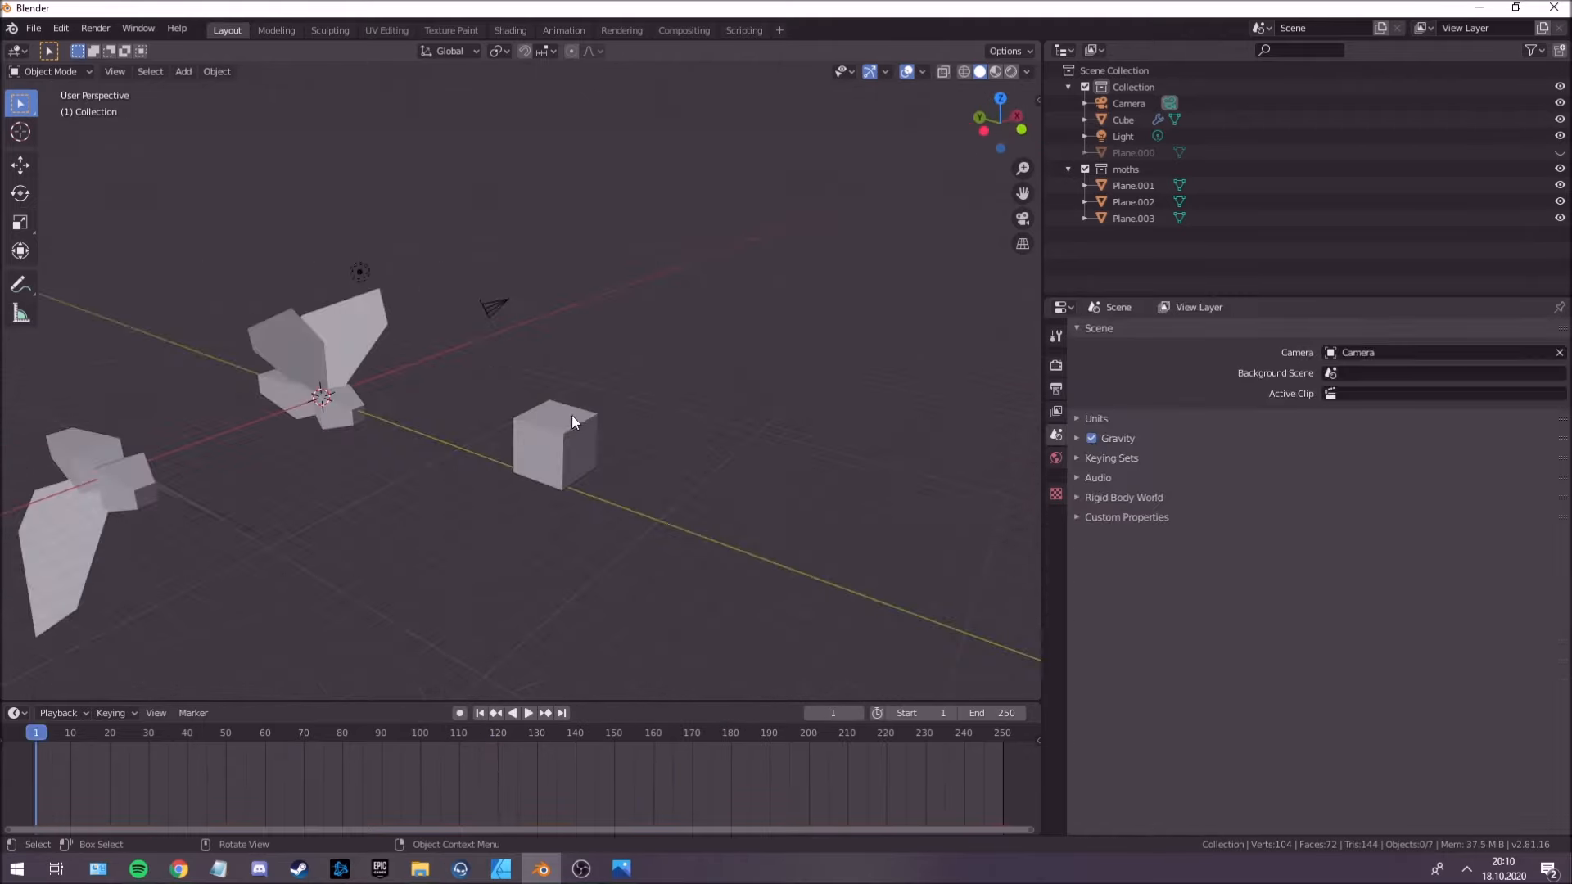
Move the light closer to the cube, to about X -5.28 m, Y -13.8 m, Z 9.17 m.
{"action": "middle_click_drag", "start_coordinate": [544, 426], "coordinate": [673, 409]}
{"action": "middle_click_drag", "start_coordinate": [674, 409], "coordinate": [448, 474]}
{"action": "left_click", "coordinate": [414, 472]}
{"action": "key", "text": "g"}
{"action": "left_click", "coordinate": [821, 402]}
{"action": "middle_click_drag", "start_coordinate": [821, 408], "coordinate": [579, 302]}
{"action": "left_click", "coordinate": [538, 247]}
{"action": "left_click", "coordinate": [722, 489]}
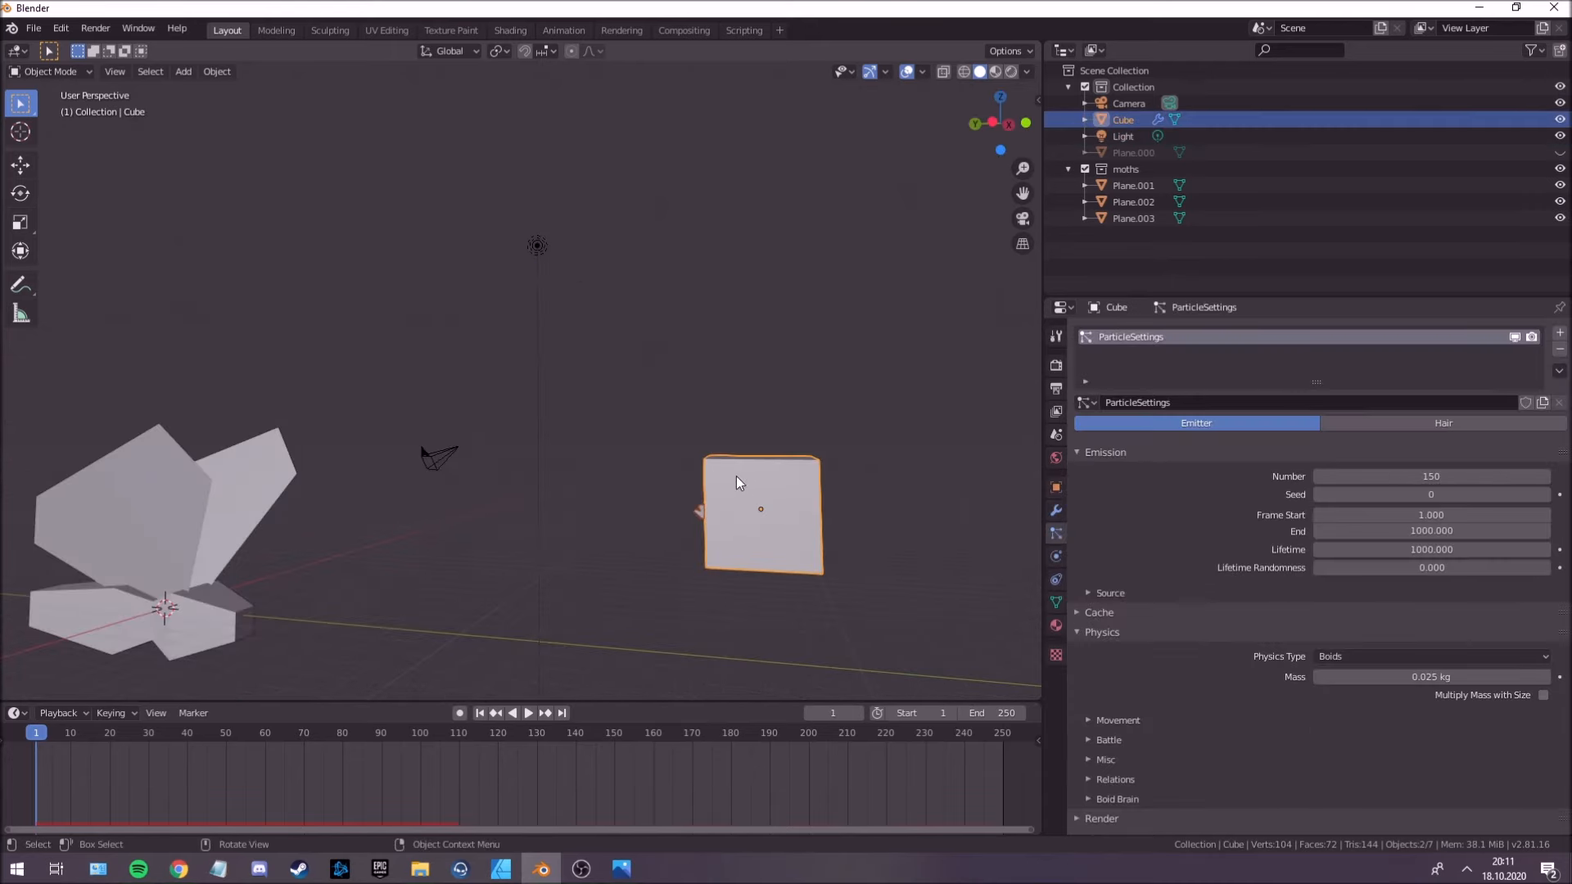
{"action": "key", "text": "ctrl+z"}
{"action": "key", "text": "ctrl+shift+z"}
{"action": "key", "text": "ctrl+z"}
{"action": "key", "text": "ctrl+shift+z"}
{"action": "left_click", "coordinate": [534, 248]}
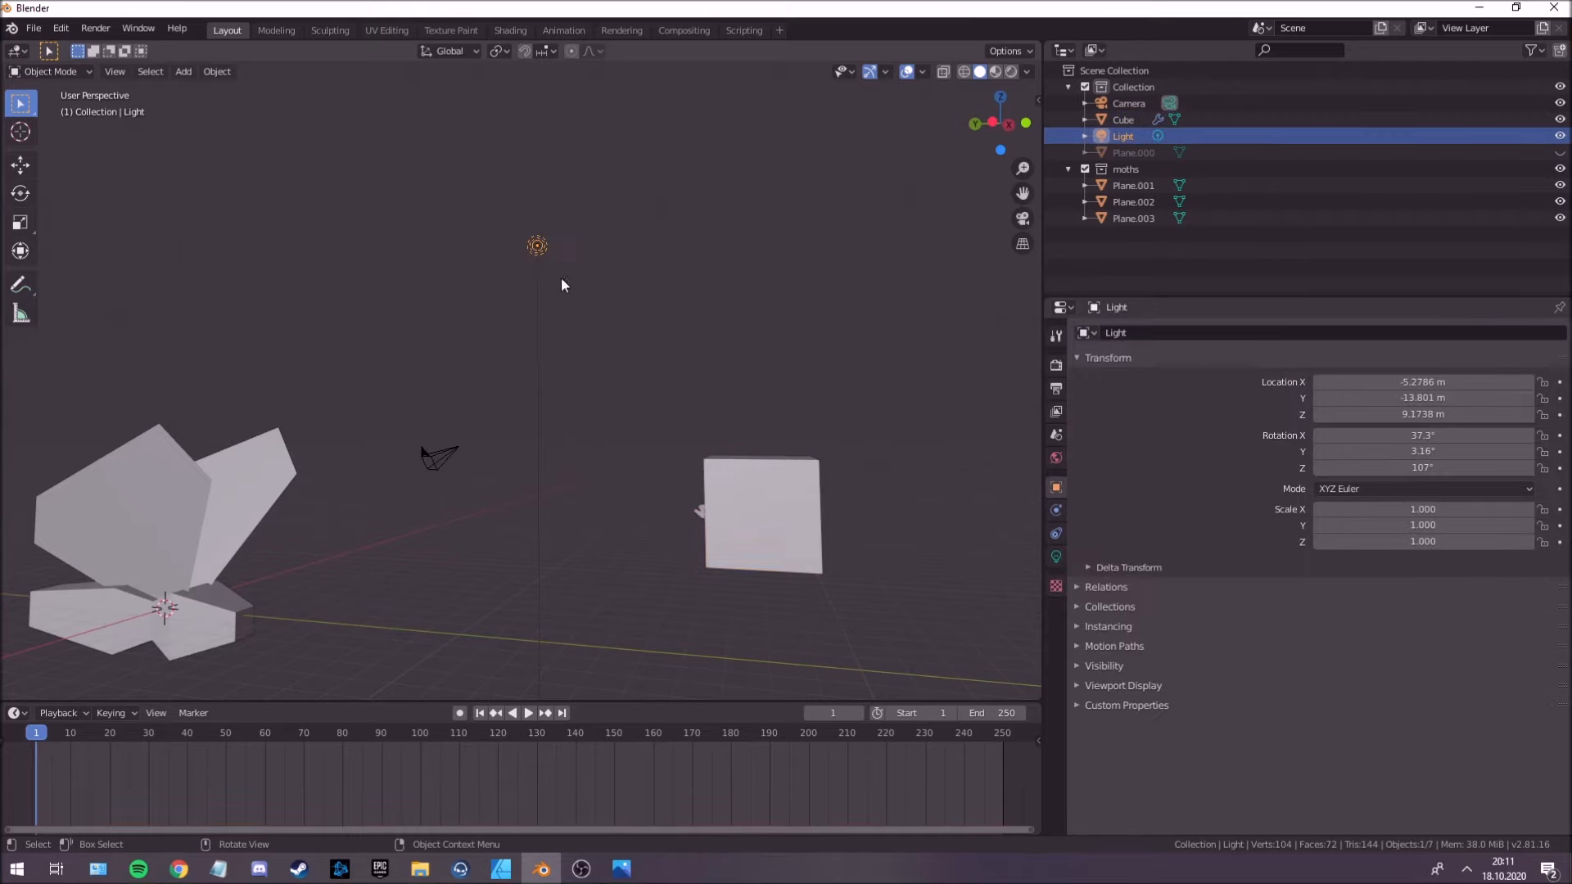
Remove the Separate and Flock rules from the Boid Brain of the cube's particle system.
{"action": "left_click", "coordinate": [745, 498]}
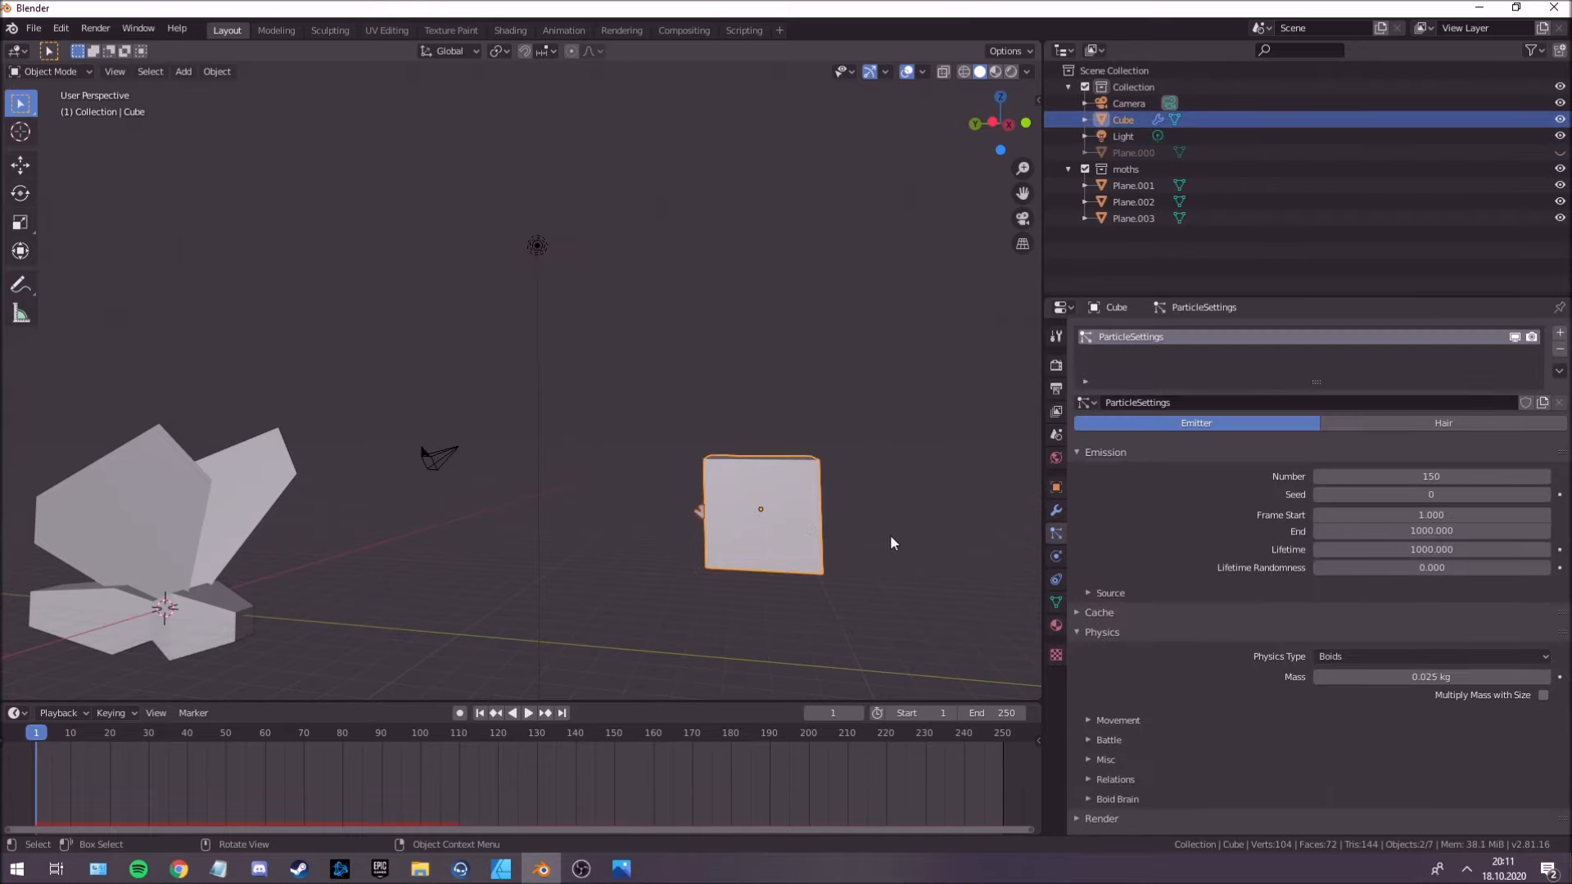
{"action": "scroll", "coordinate": [1172, 647], "scroll_direction": "down", "scroll_amount": 4}
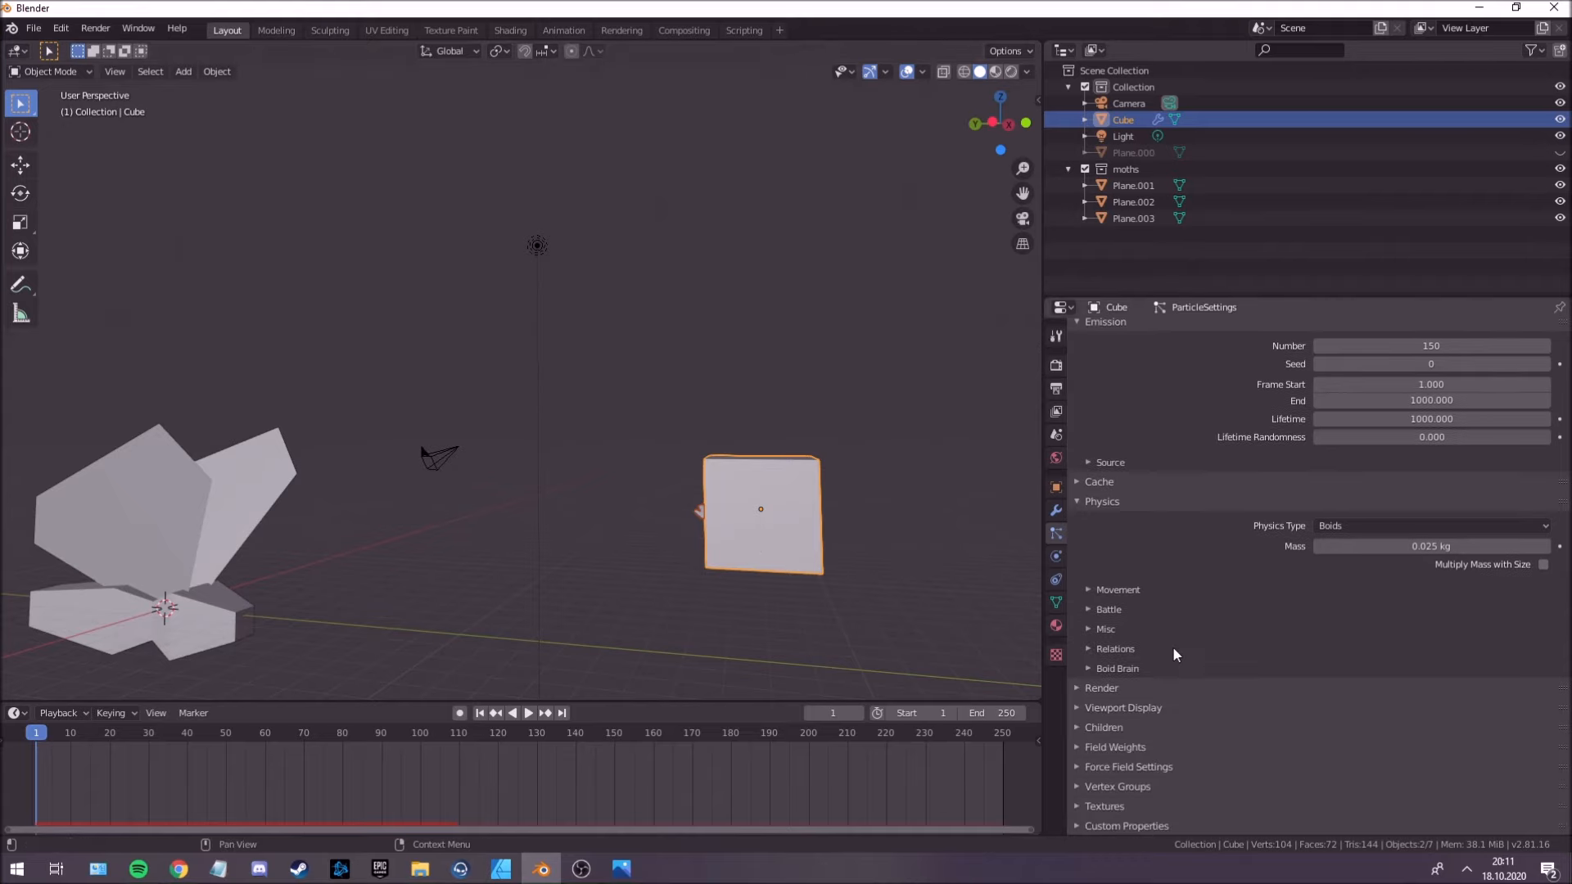
{"action": "left_click", "coordinate": [1139, 667]}
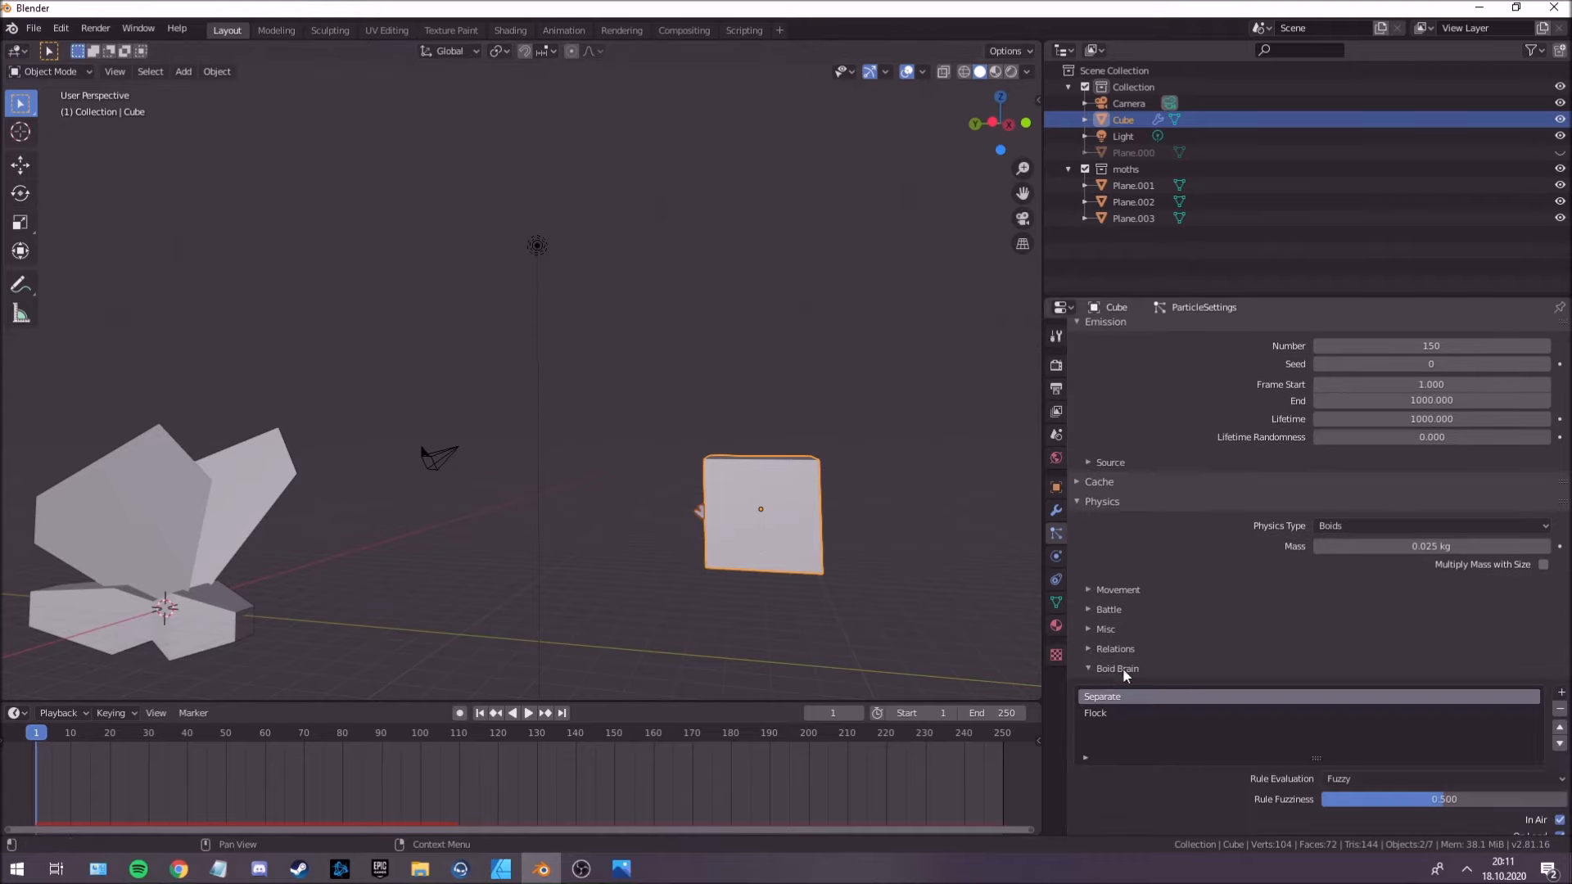
{"action": "scroll", "coordinate": [1123, 675], "scroll_direction": "down", "scroll_amount": 5}
{"action": "left_click", "coordinate": [1131, 549]}
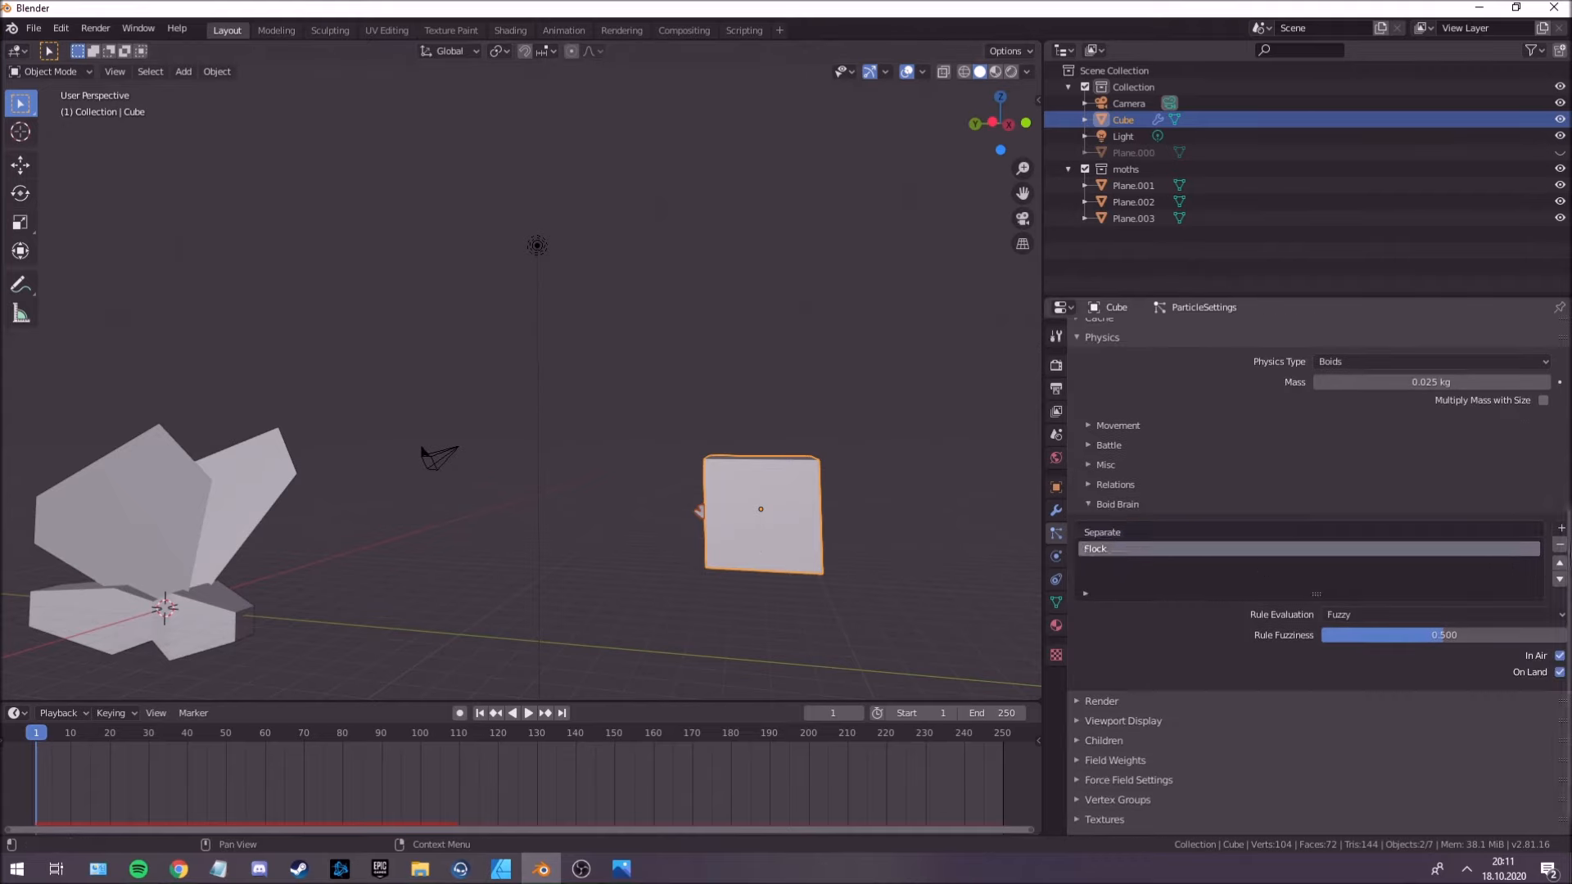
{"action": "left_click", "coordinate": [1561, 544]}
{"action": "left_click", "coordinate": [1561, 544]}
Add a Follow Leader rule to the Boid Brain with the Light as its target object, and play the animation to check the flight.
{"action": "left_click", "coordinate": [1561, 556]}
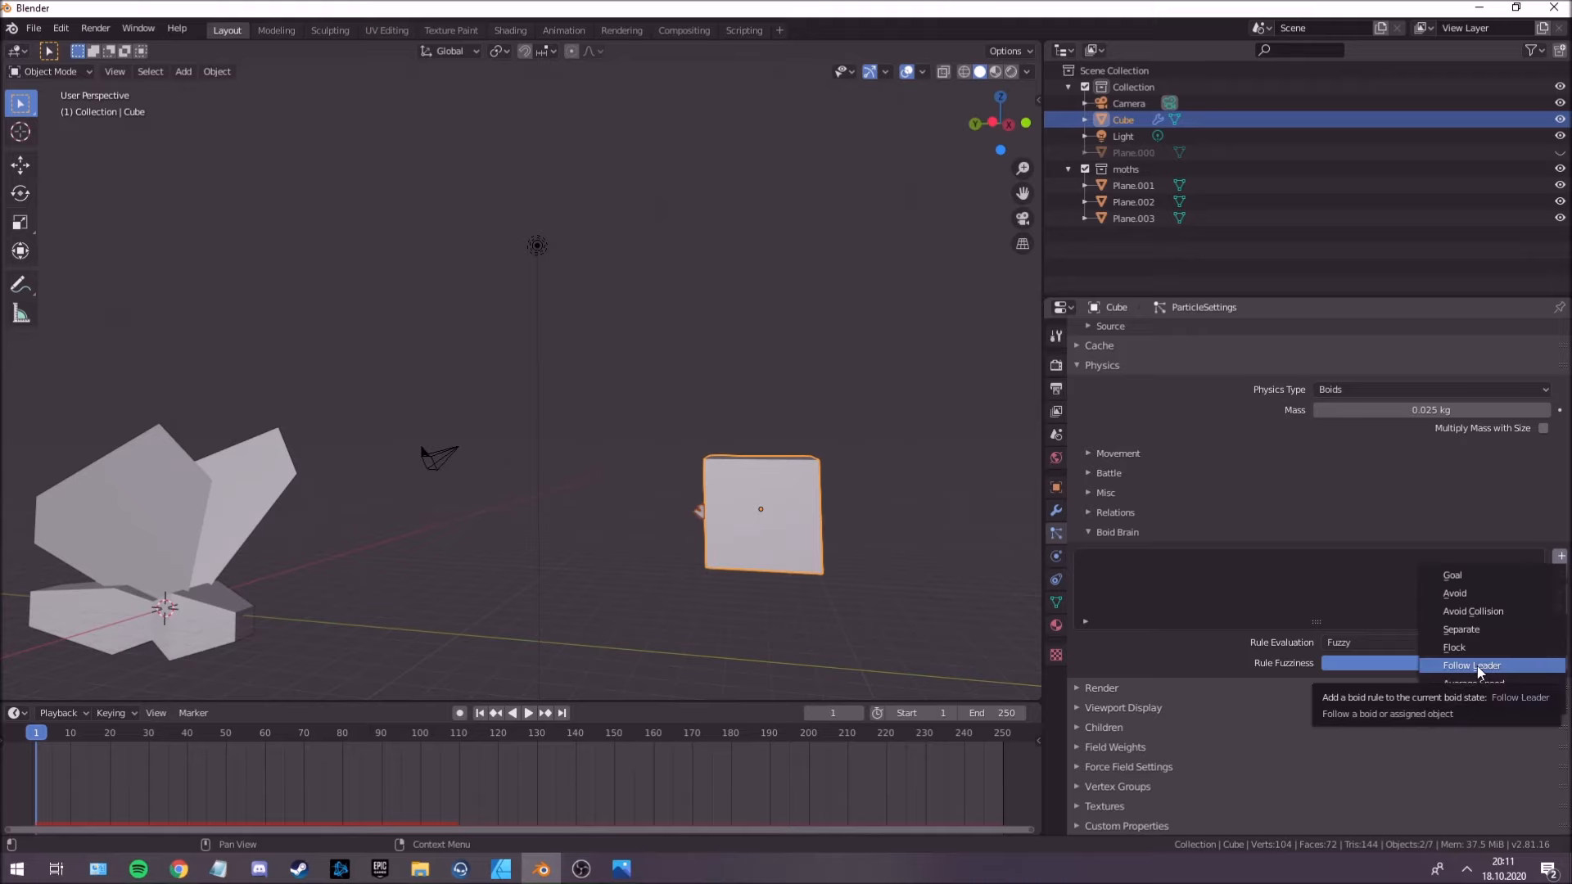
{"action": "left_click", "coordinate": [1477, 666]}
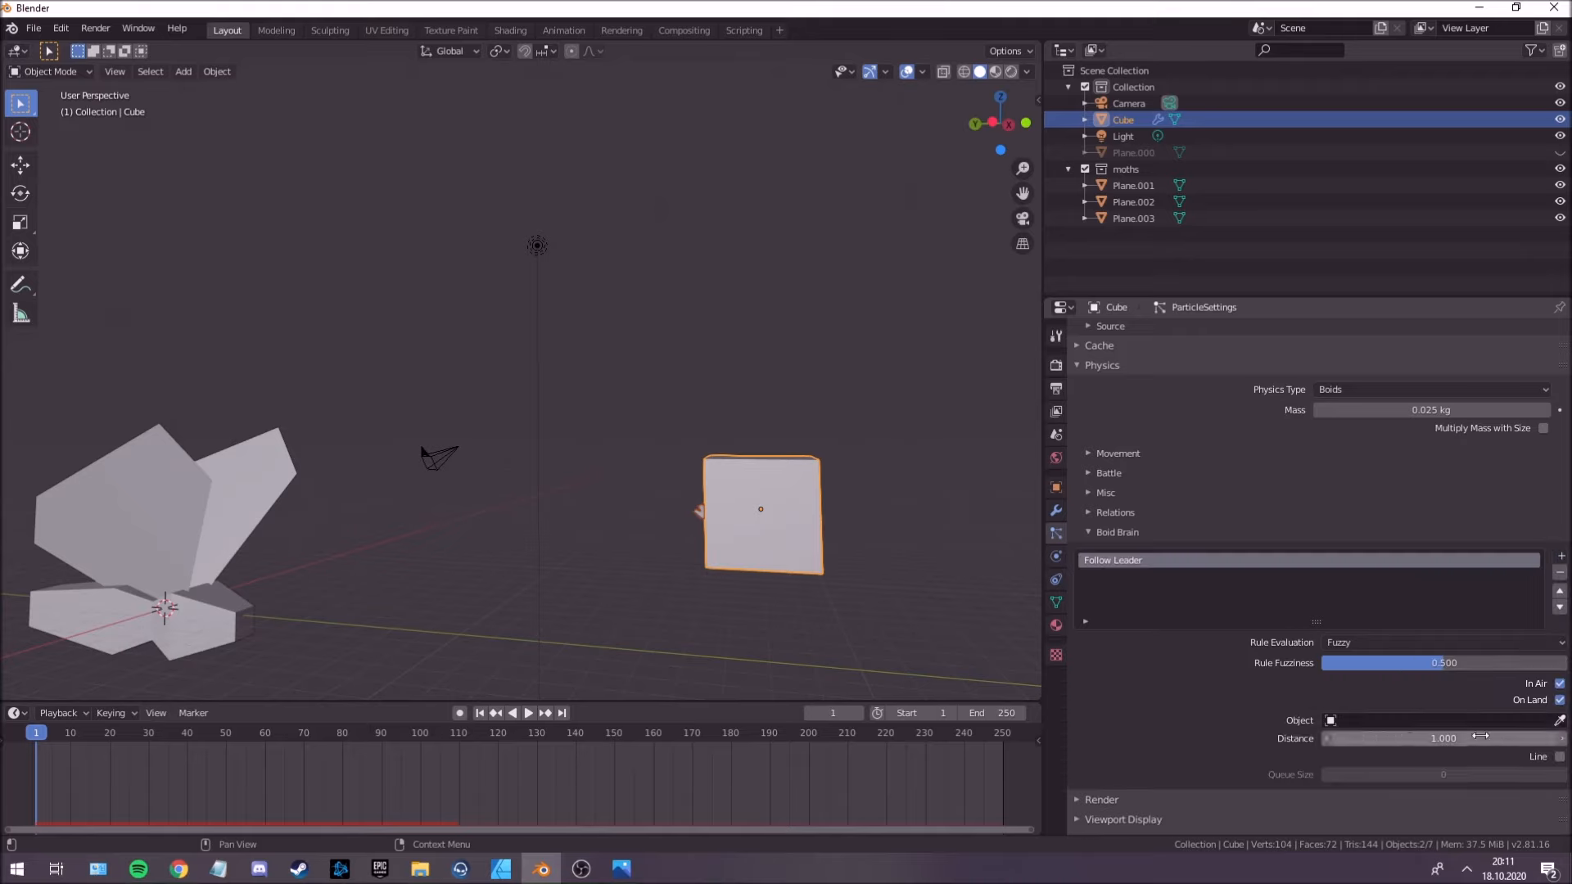
{"action": "left_click", "coordinate": [1559, 721]}
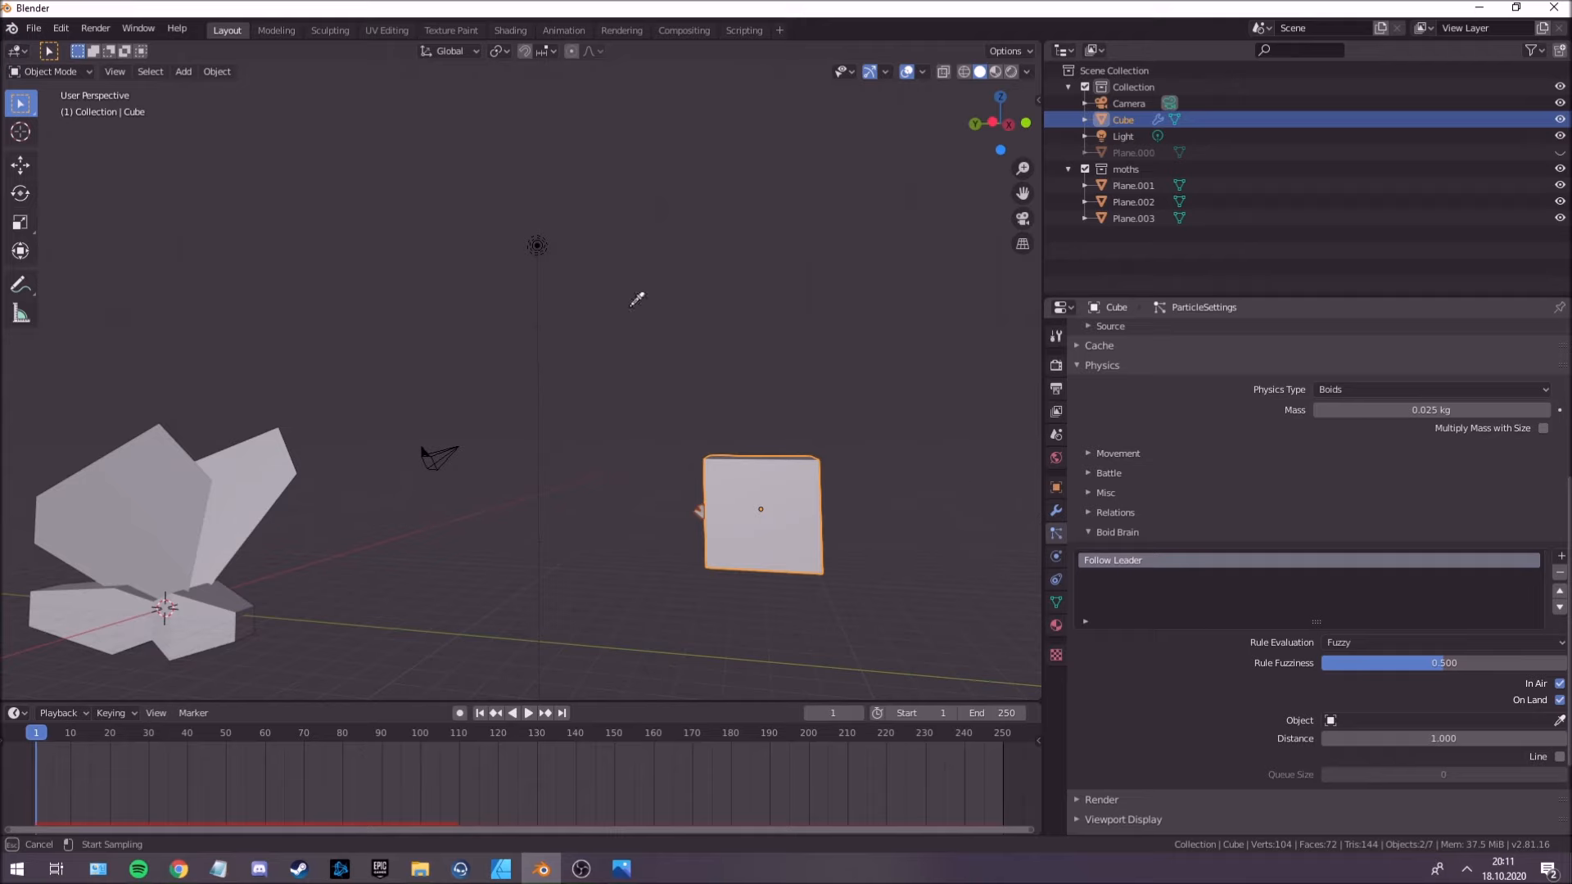
{"action": "left_click", "coordinate": [537, 244]}
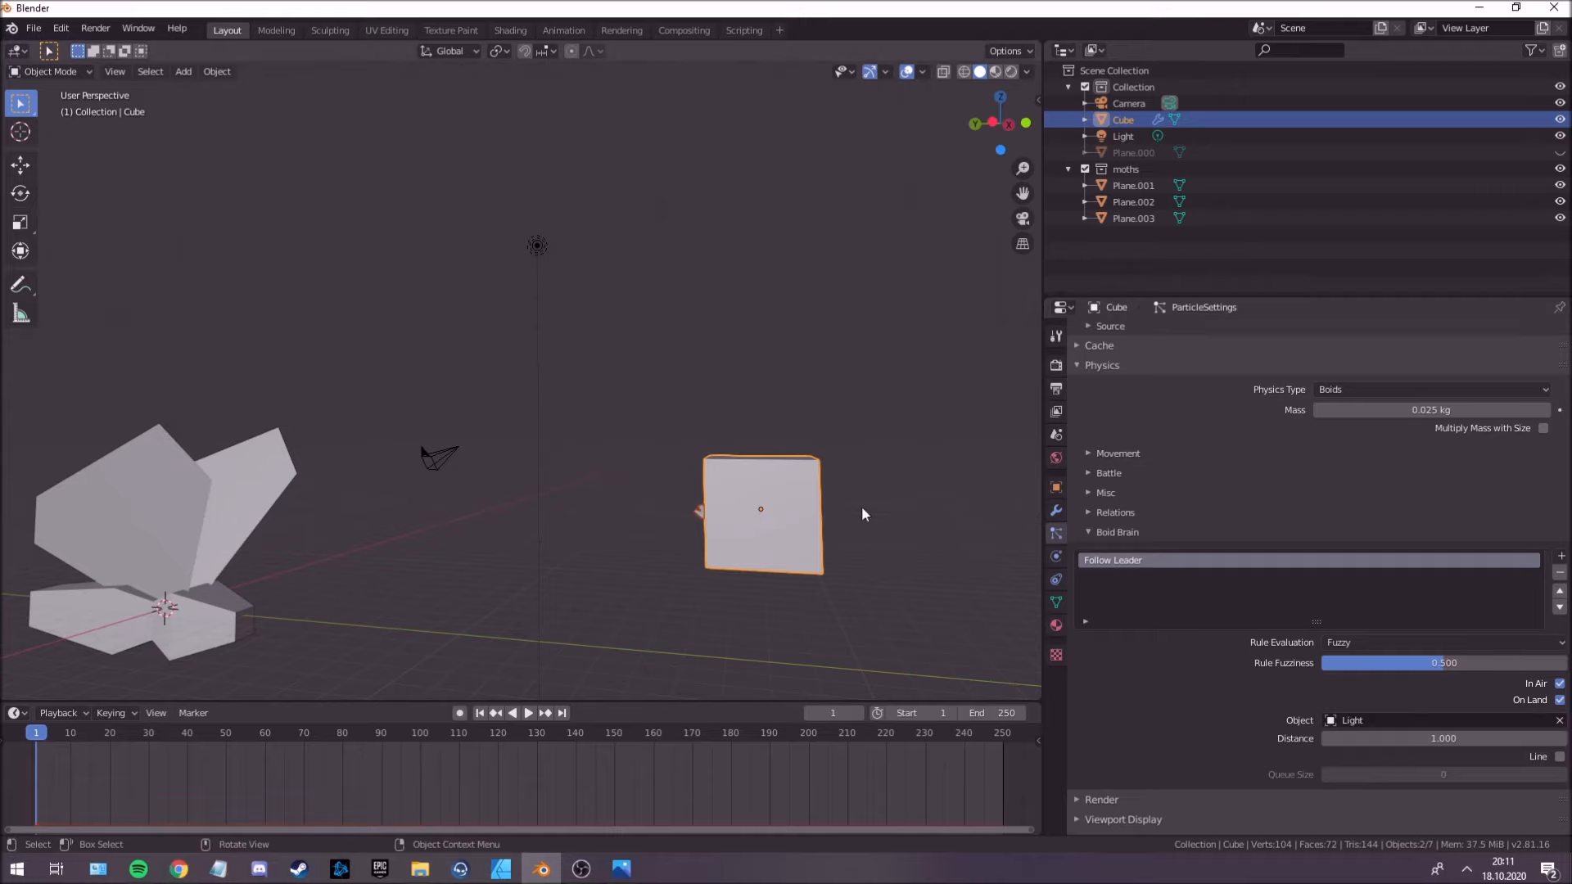
{"action": "key", "text": "space"}
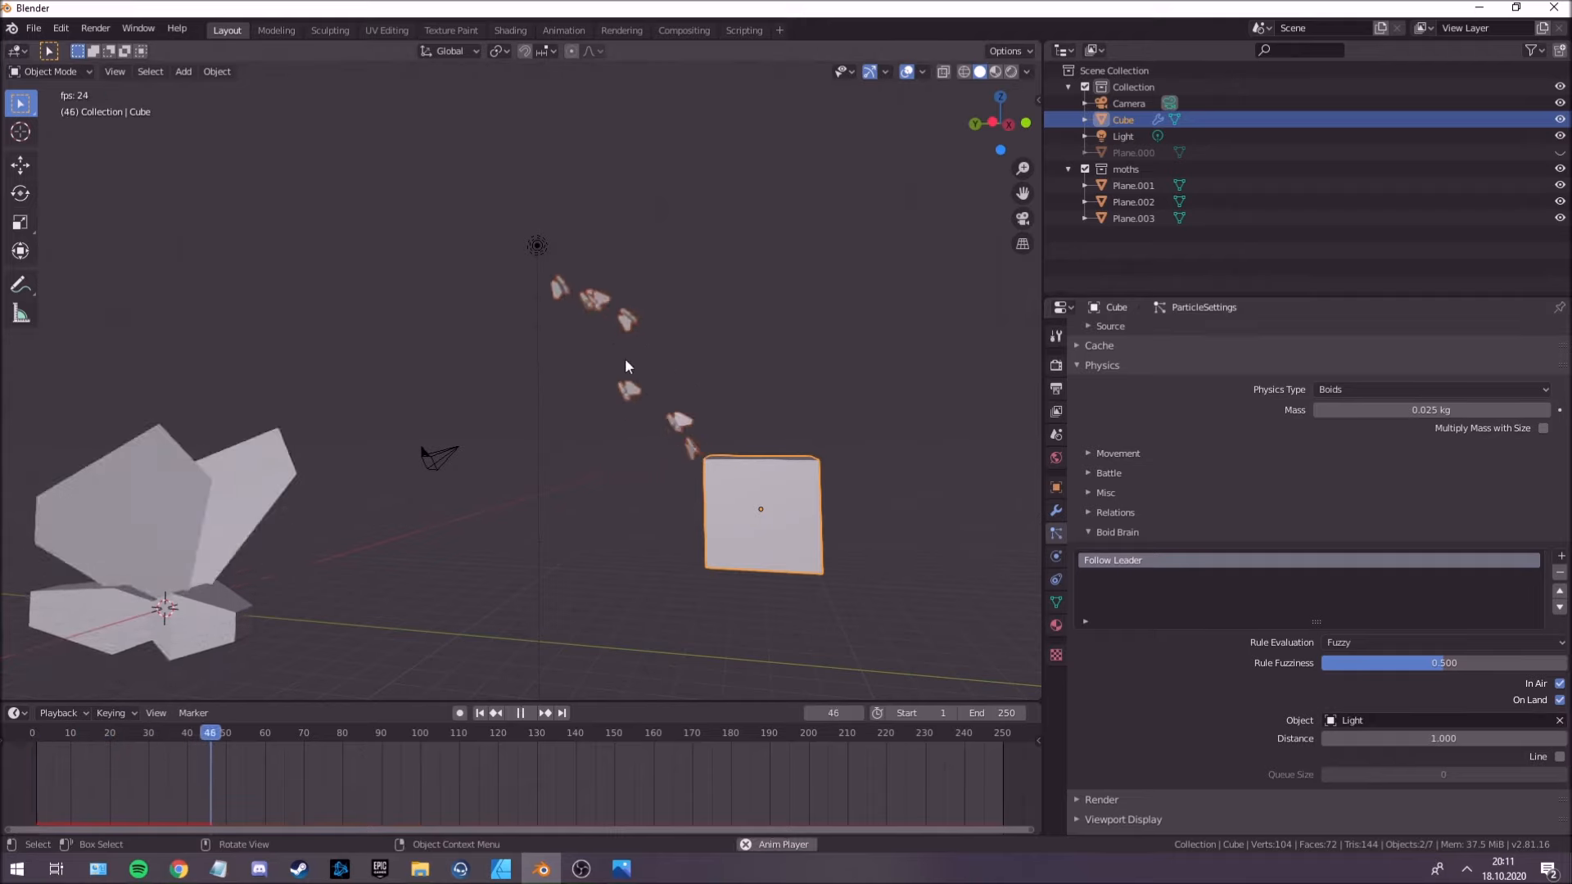
{"action": "mouse_move", "coordinate": [616, 351]}
{"action": "middle_mouse_down"}
{"action": "mouse_move", "coordinate": [634, 339]}
{"action": "mouse_move", "coordinate": [604, 347]}
{"action": "middle_mouse_up"}
{"action": "scroll", "coordinate": [619, 421], "scroll_direction": "up", "scroll_amount": 1}
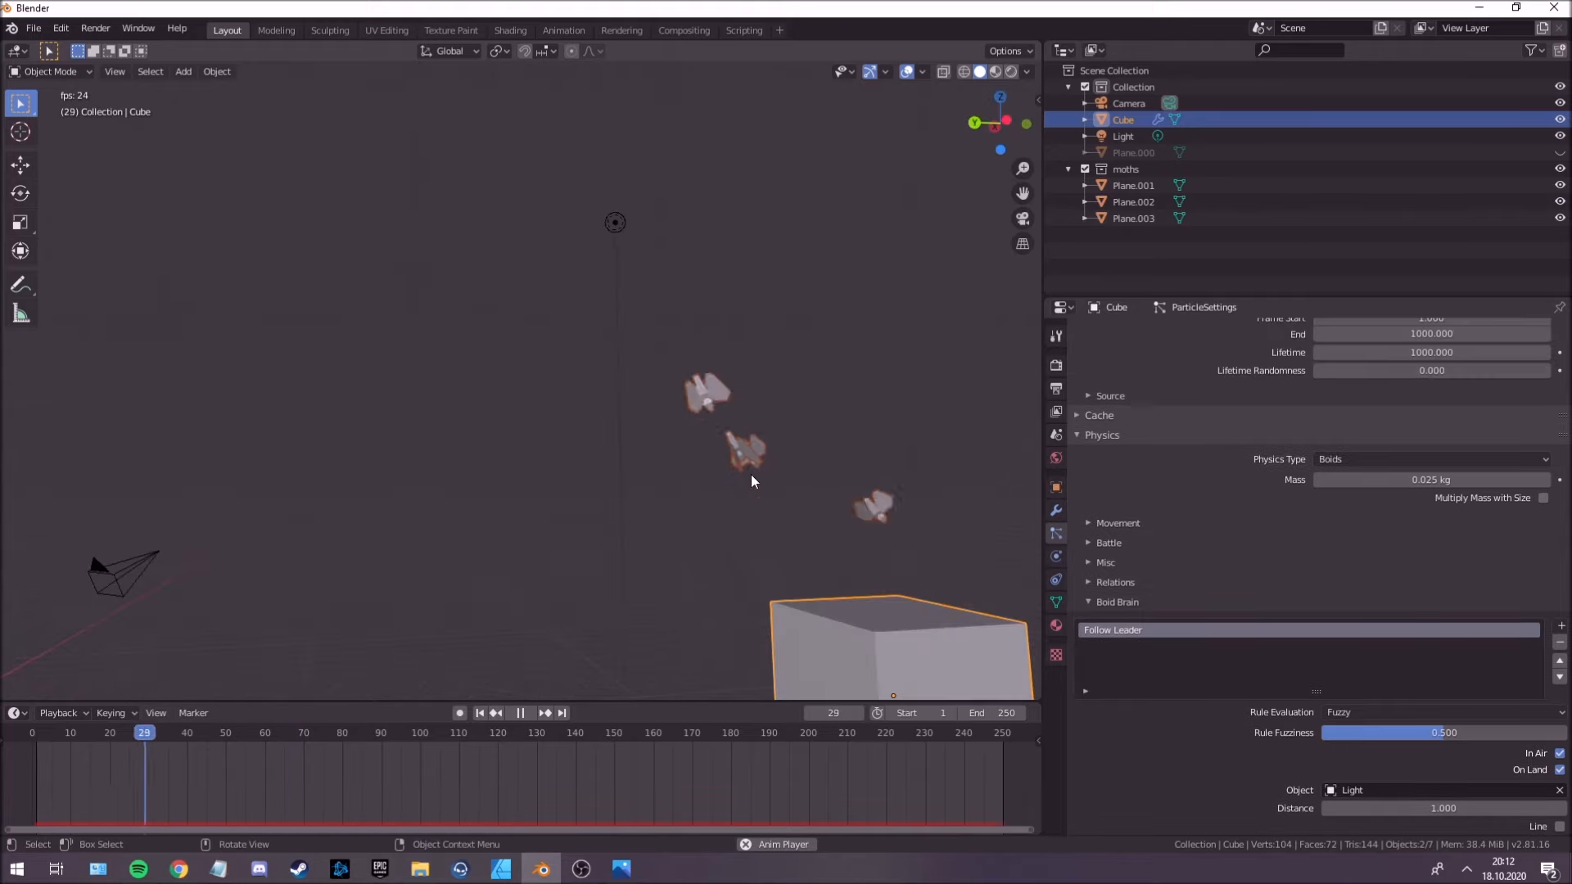
{"action": "key", "text": "space"}
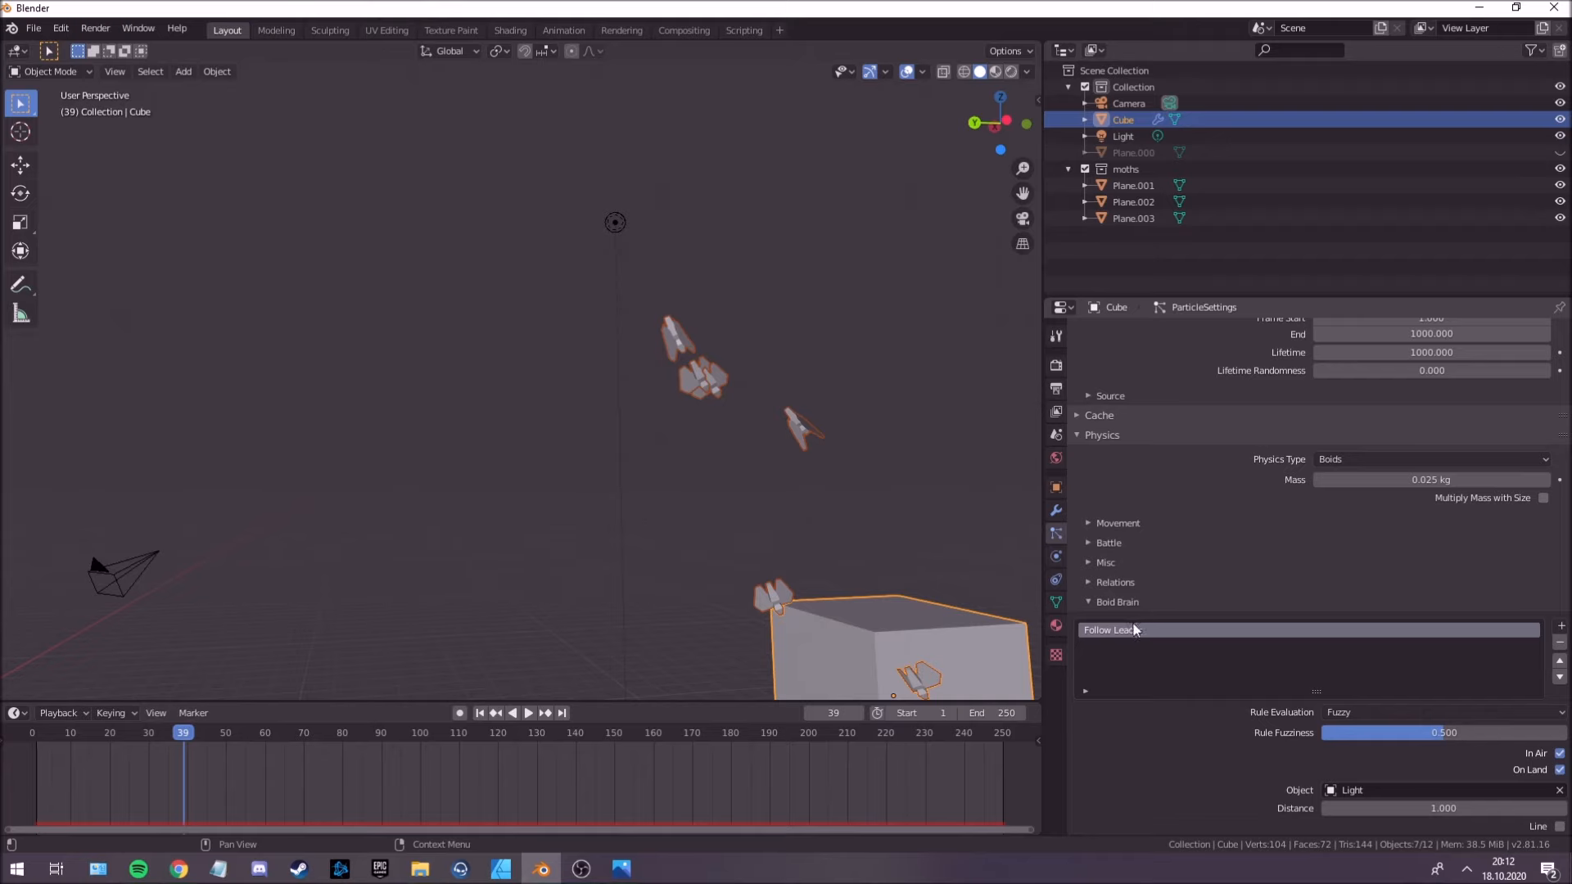
Set boid max air speed to 17.3, min air speed to 0.976, max air acceleration to 0.105, angular velocity to 0.187 and air personal space to 3.3.
{"action": "scroll", "coordinate": [1139, 617], "scroll_direction": "up", "scroll_amount": 1}
{"action": "left_click", "coordinate": [1119, 564]}
{"action": "scroll", "coordinate": [1156, 628], "scroll_direction": "down", "scroll_amount": 7}
{"action": "scroll", "coordinate": [1158, 583], "scroll_direction": "up", "scroll_amount": 2}
{"action": "mouse_move", "coordinate": [1386, 447]}
{"action": "left_mouse_down"}
{"action": "mouse_move", "coordinate": [1425, 447]}
{"action": "mouse_move", "coordinate": [1388, 460]}
{"action": "left_mouse_up"}
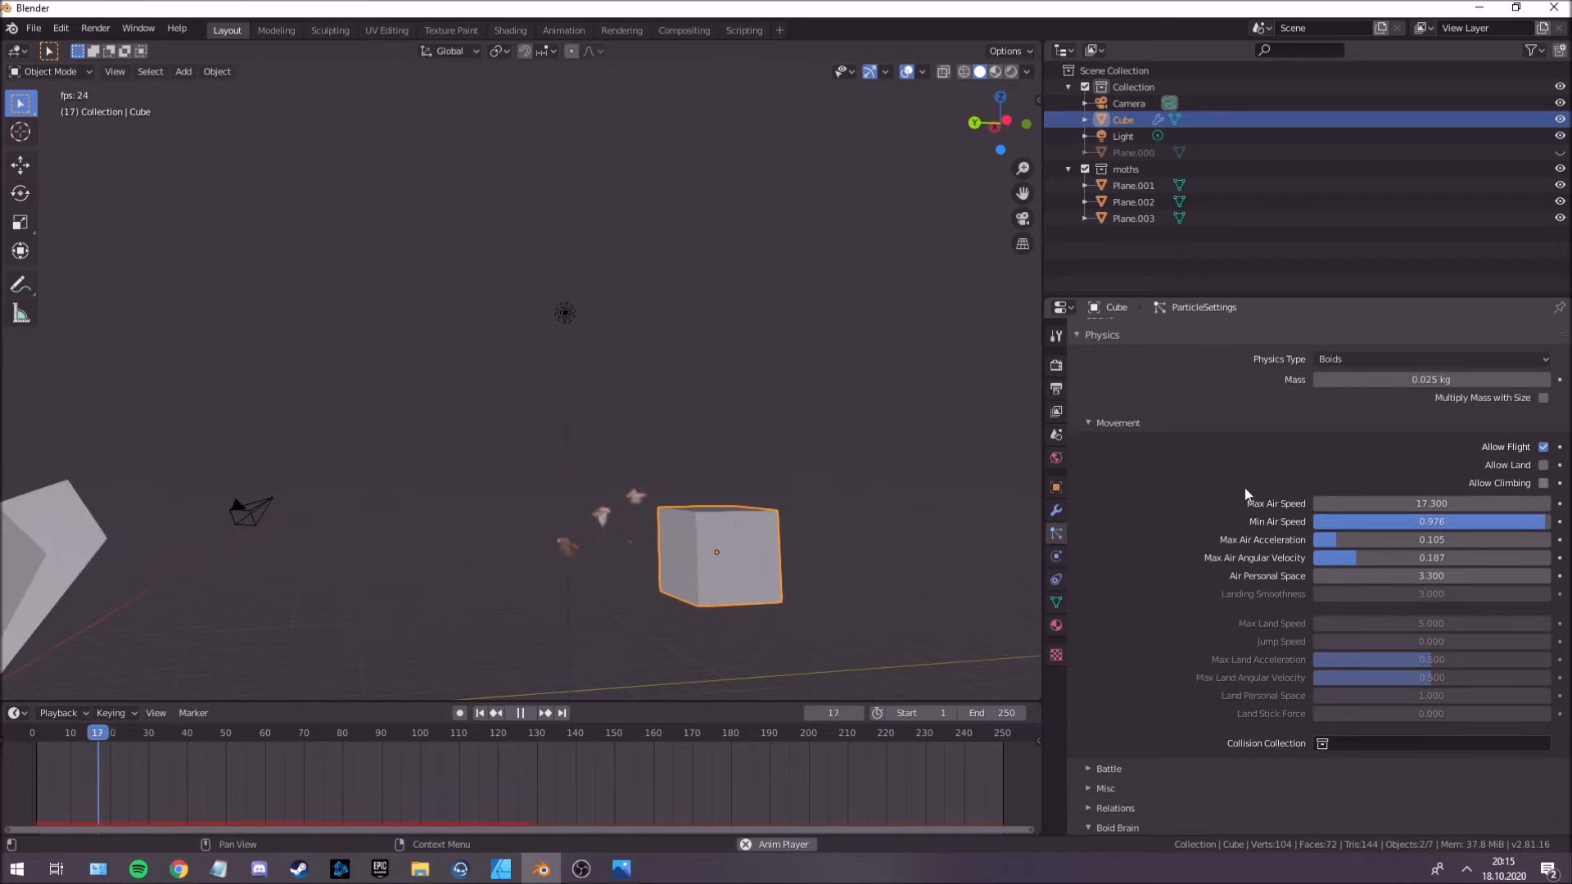
{"action": "middle_click_drag", "start_coordinate": [712, 465], "coordinate": [718, 501]}
{"action": "scroll", "coordinate": [766, 463], "scroll_direction": "up", "scroll_amount": 2}
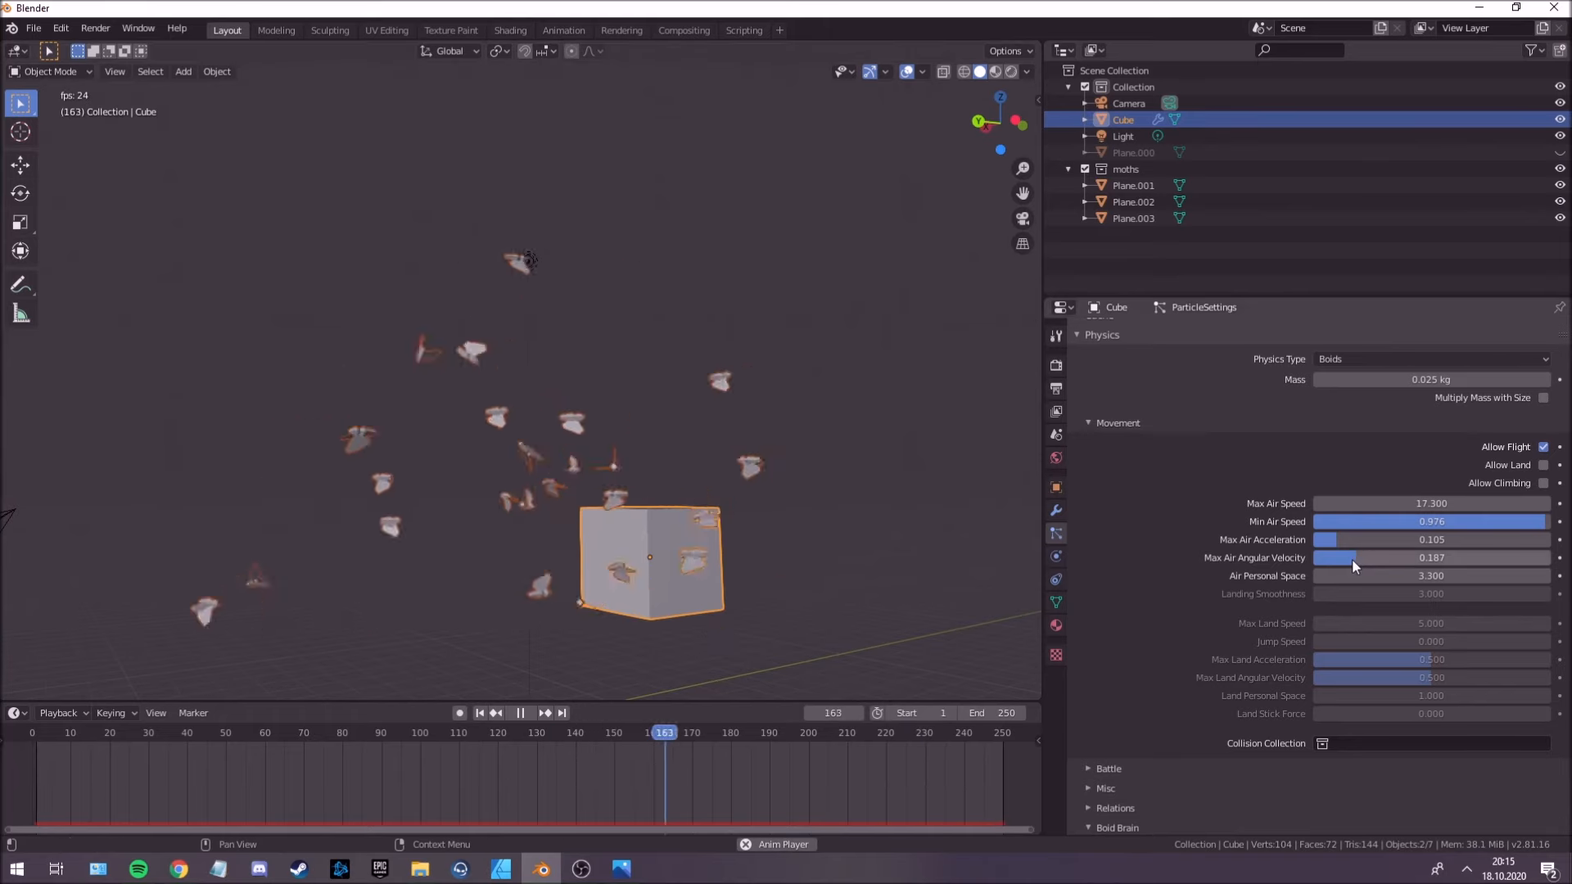
Lower the Max Air Angular Velocity to 0.081 and keyframe it at frame 67.
{"action": "key", "text": "space"}
{"action": "left_click_drag", "start_coordinate": [678, 728], "coordinate": [108, 770]}
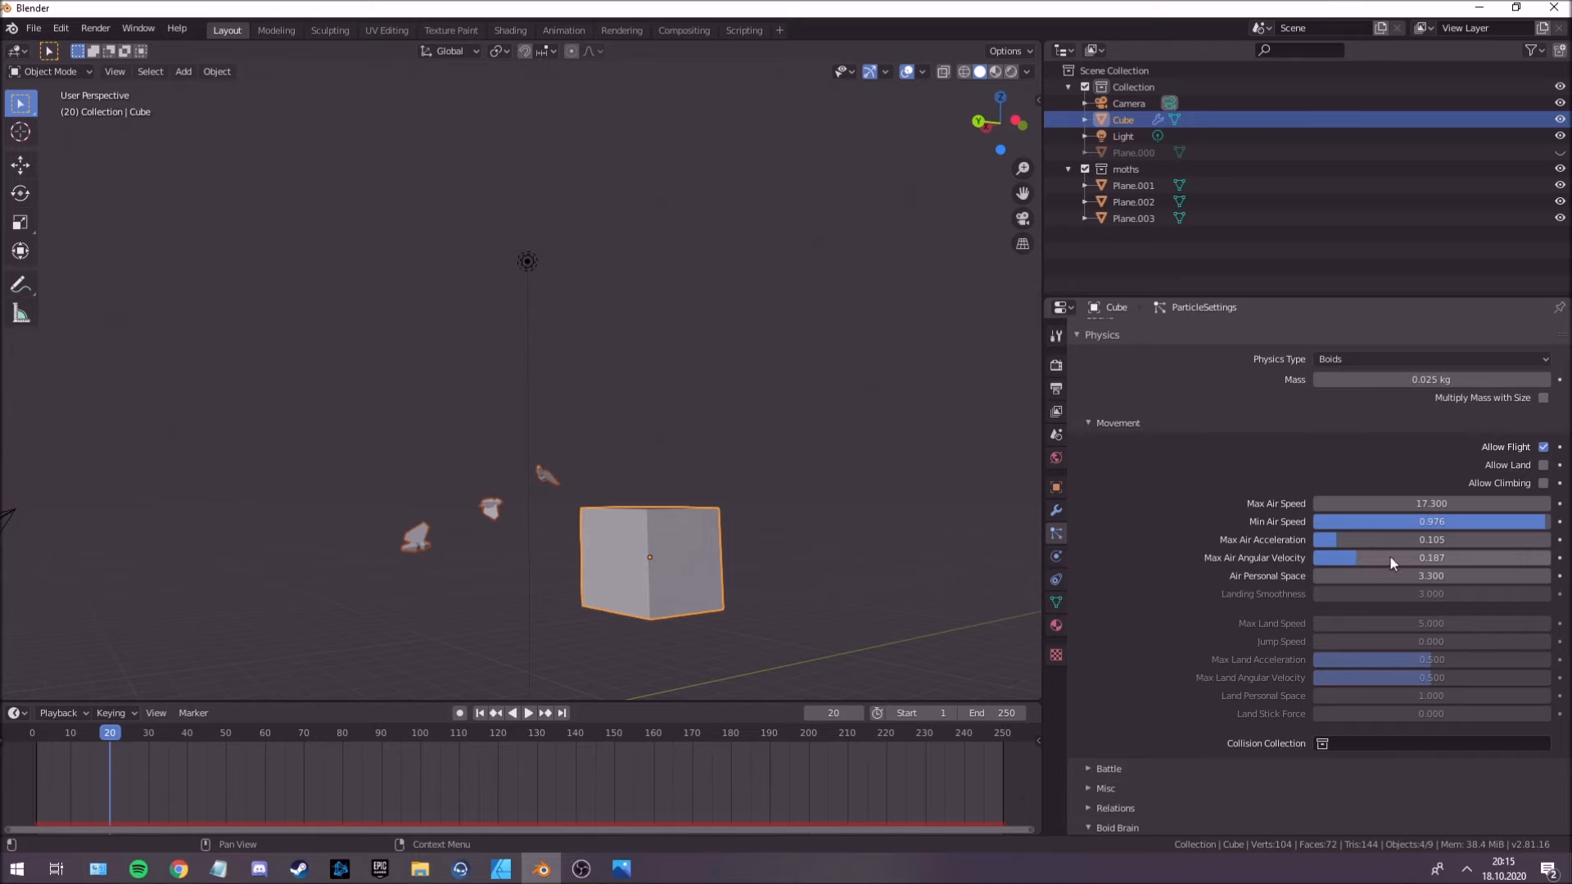
{"action": "left_click_drag", "start_coordinate": [1360, 564], "coordinate": [1335, 564]}
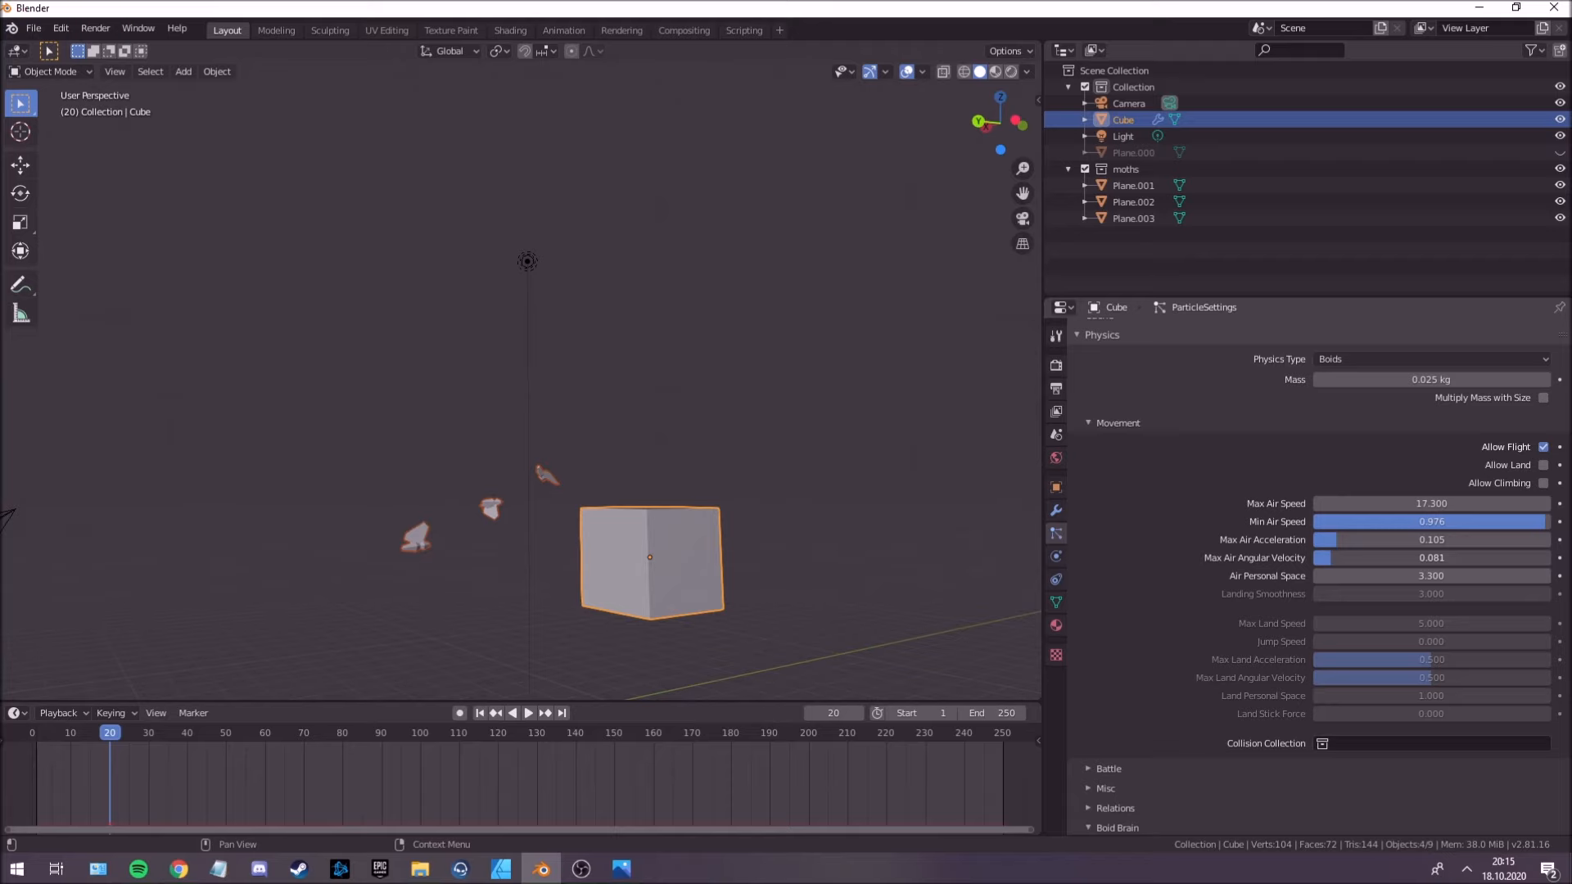
{"action": "key", "text": "space"}
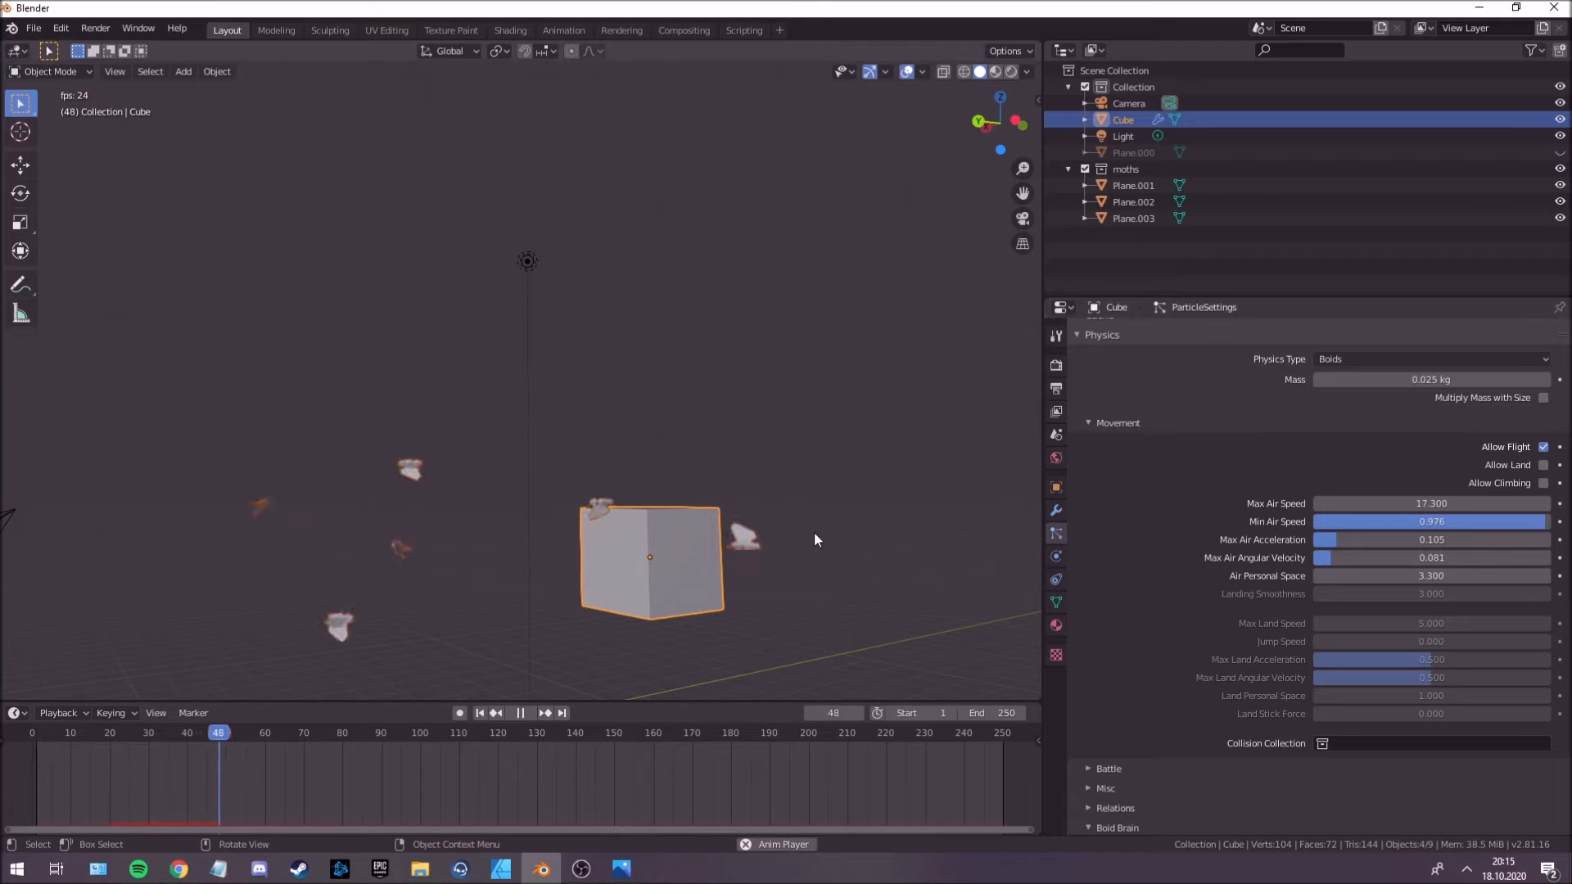
{"action": "key", "text": "space"}
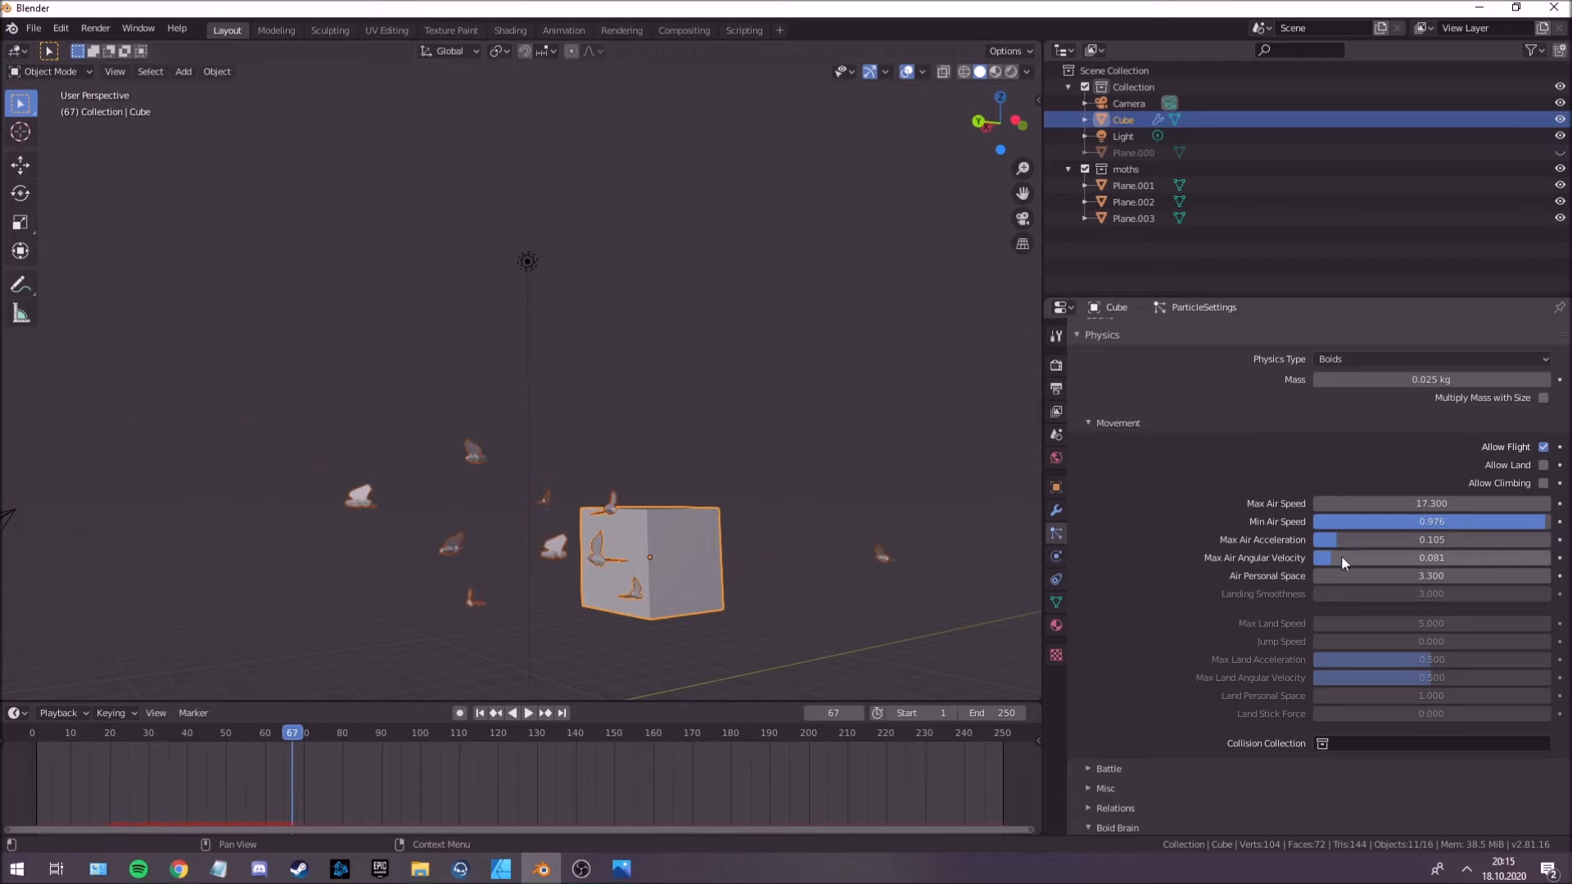
{"action": "key", "text": "i"}
Keyframe the Max Air Angular Velocity at 0.280 on frame 100 and return to frame 67.
{"action": "left_click_drag", "start_coordinate": [308, 734], "coordinate": [420, 743]}
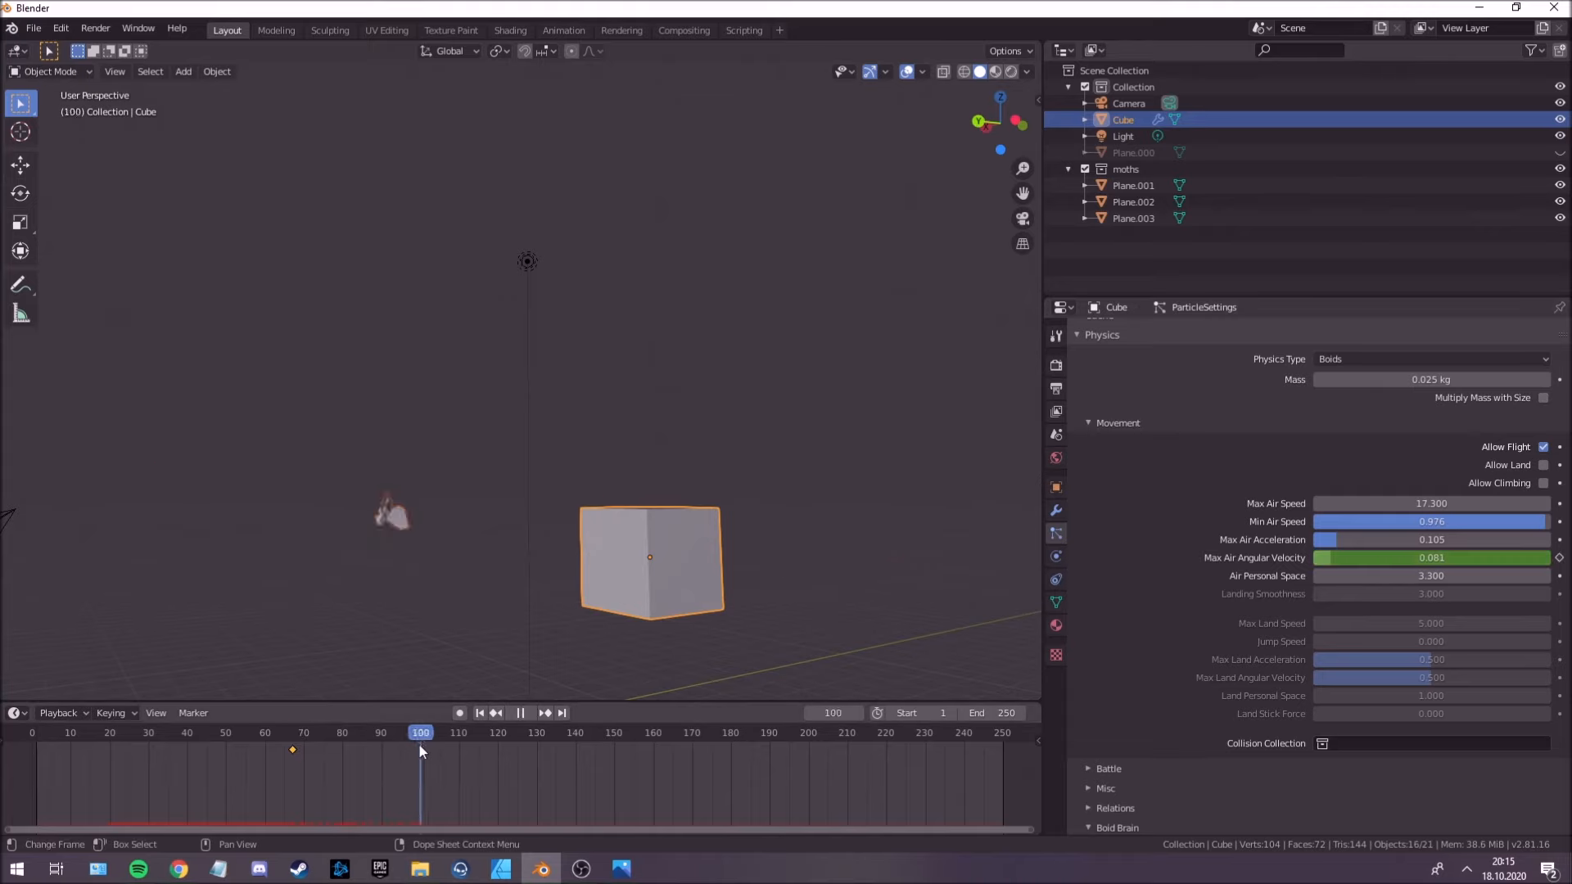
{"action": "left_click_drag", "start_coordinate": [1346, 558], "coordinate": [1401, 555]}
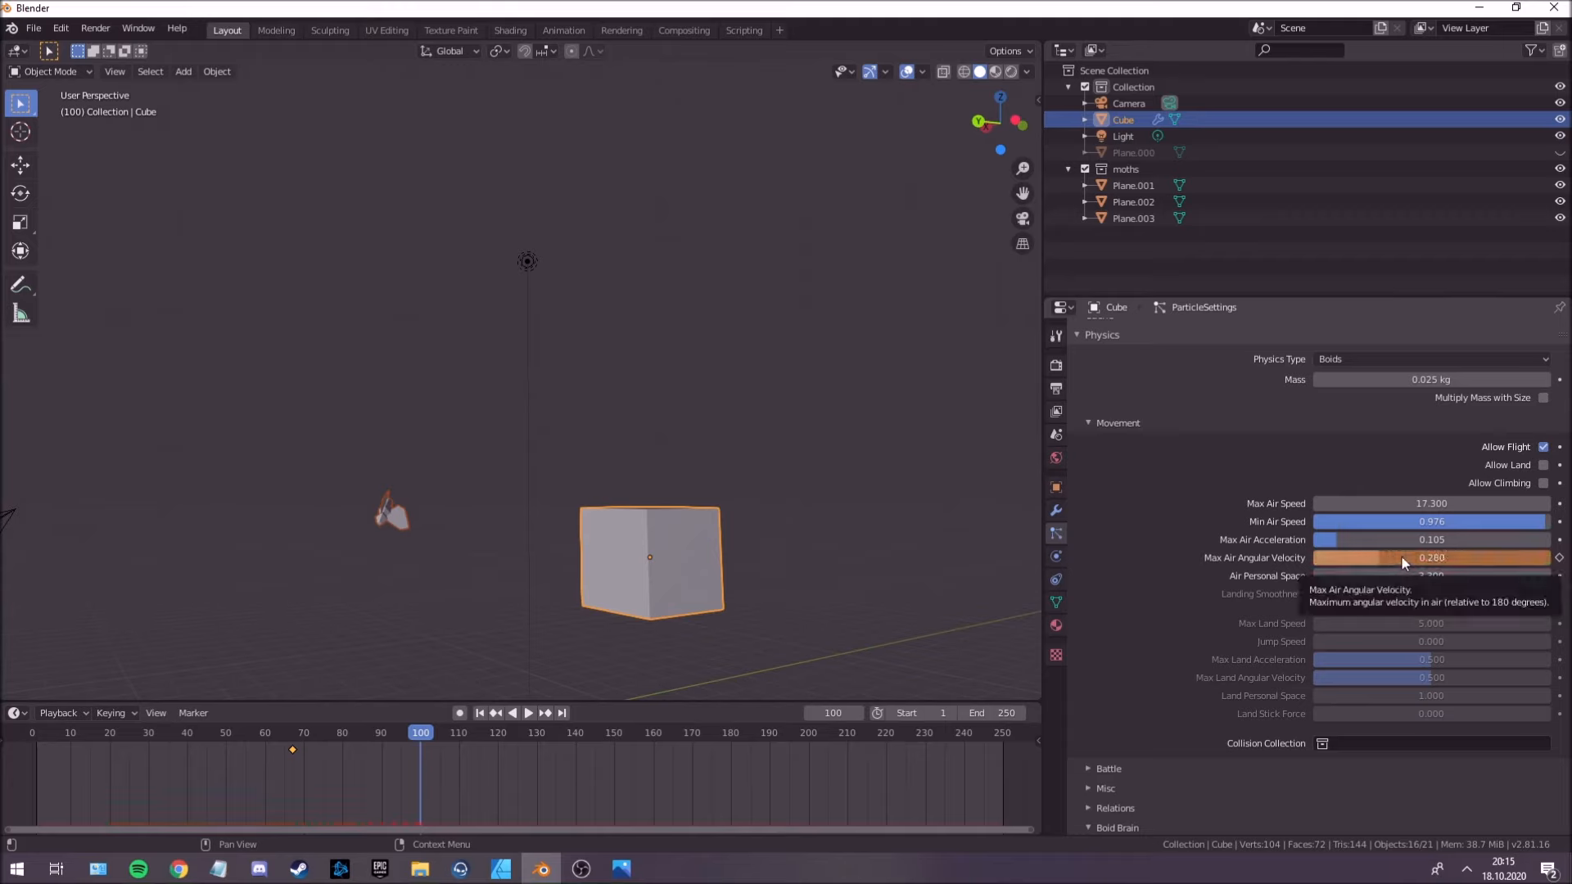
{"action": "key", "text": "i"}
{"action": "left_click", "coordinate": [292, 732]}
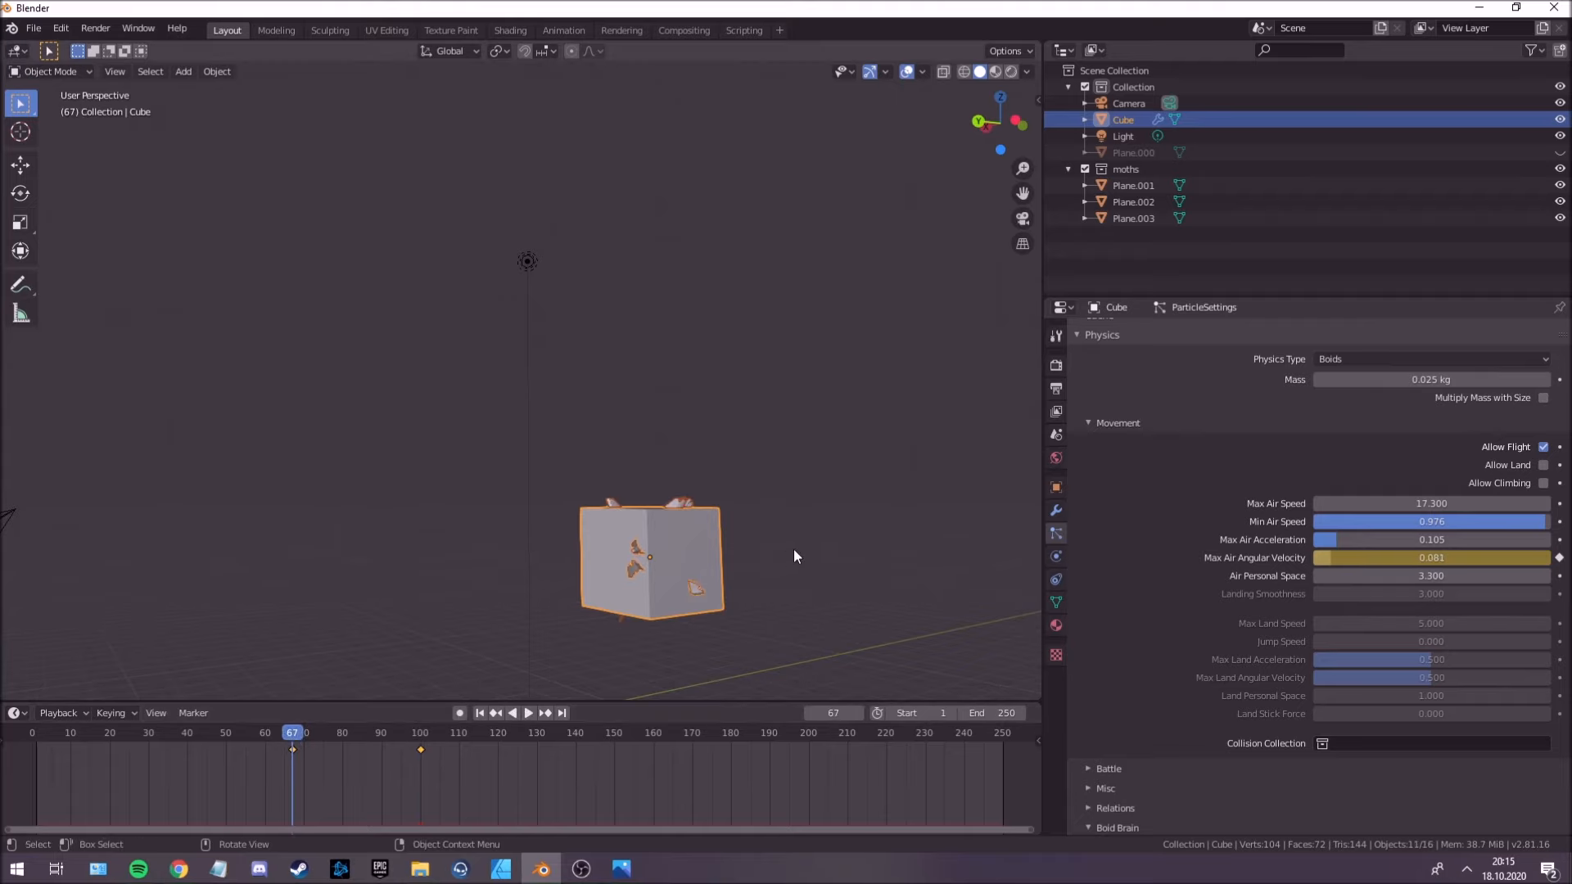
Play the animation repeatedly from about frame 67 to check how the moths fly toward the light.
{"action": "key", "text": "space"}
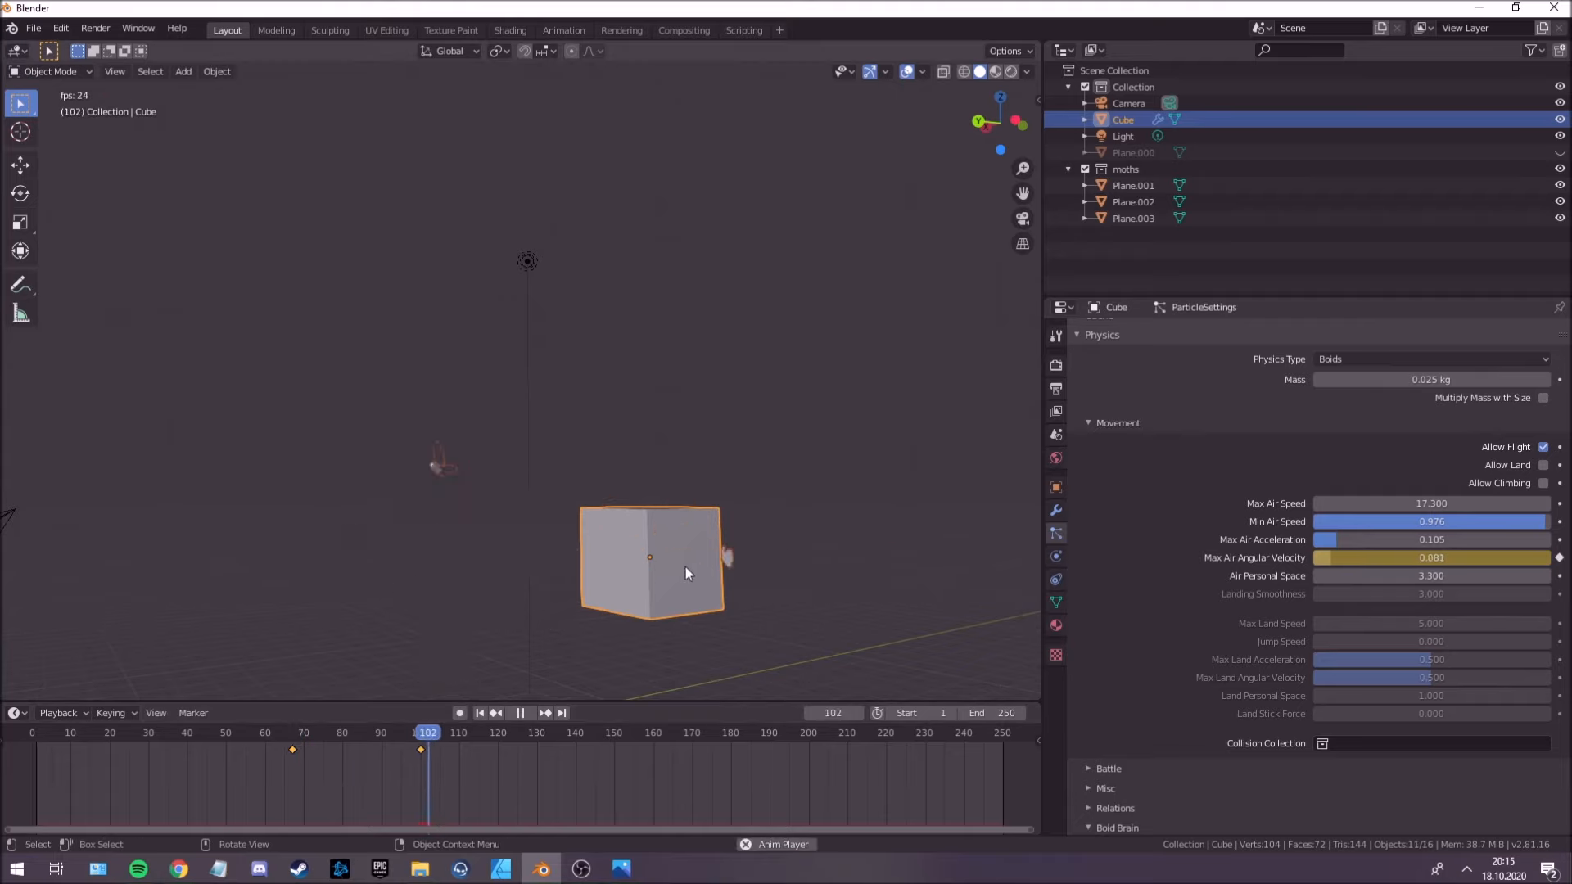
{"action": "left_click", "coordinate": [295, 733]}
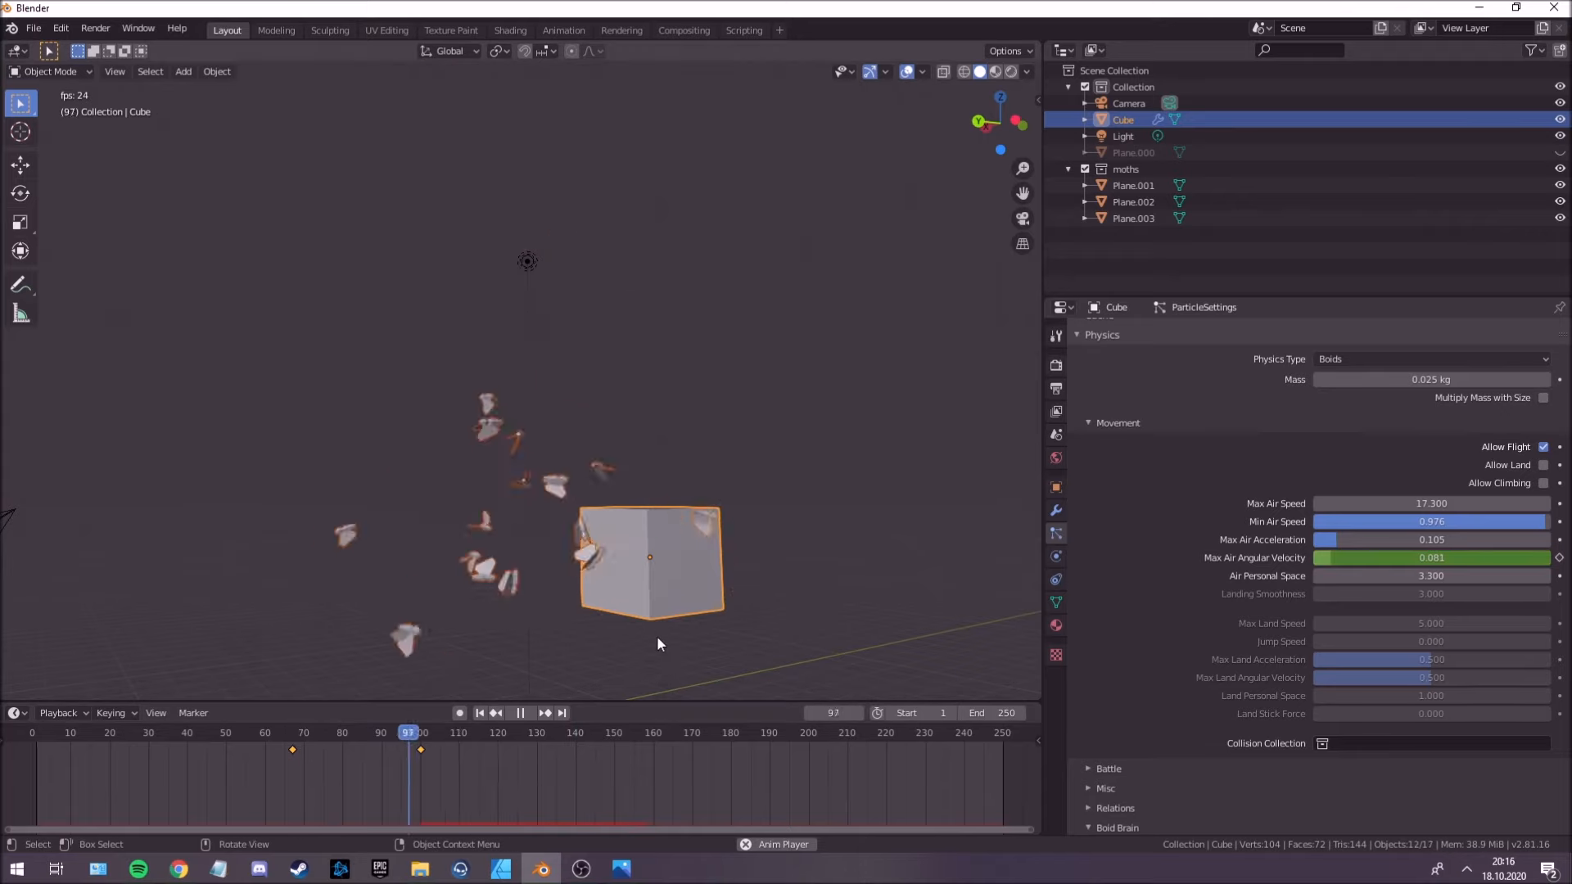
{"action": "left_click", "coordinate": [301, 735]}
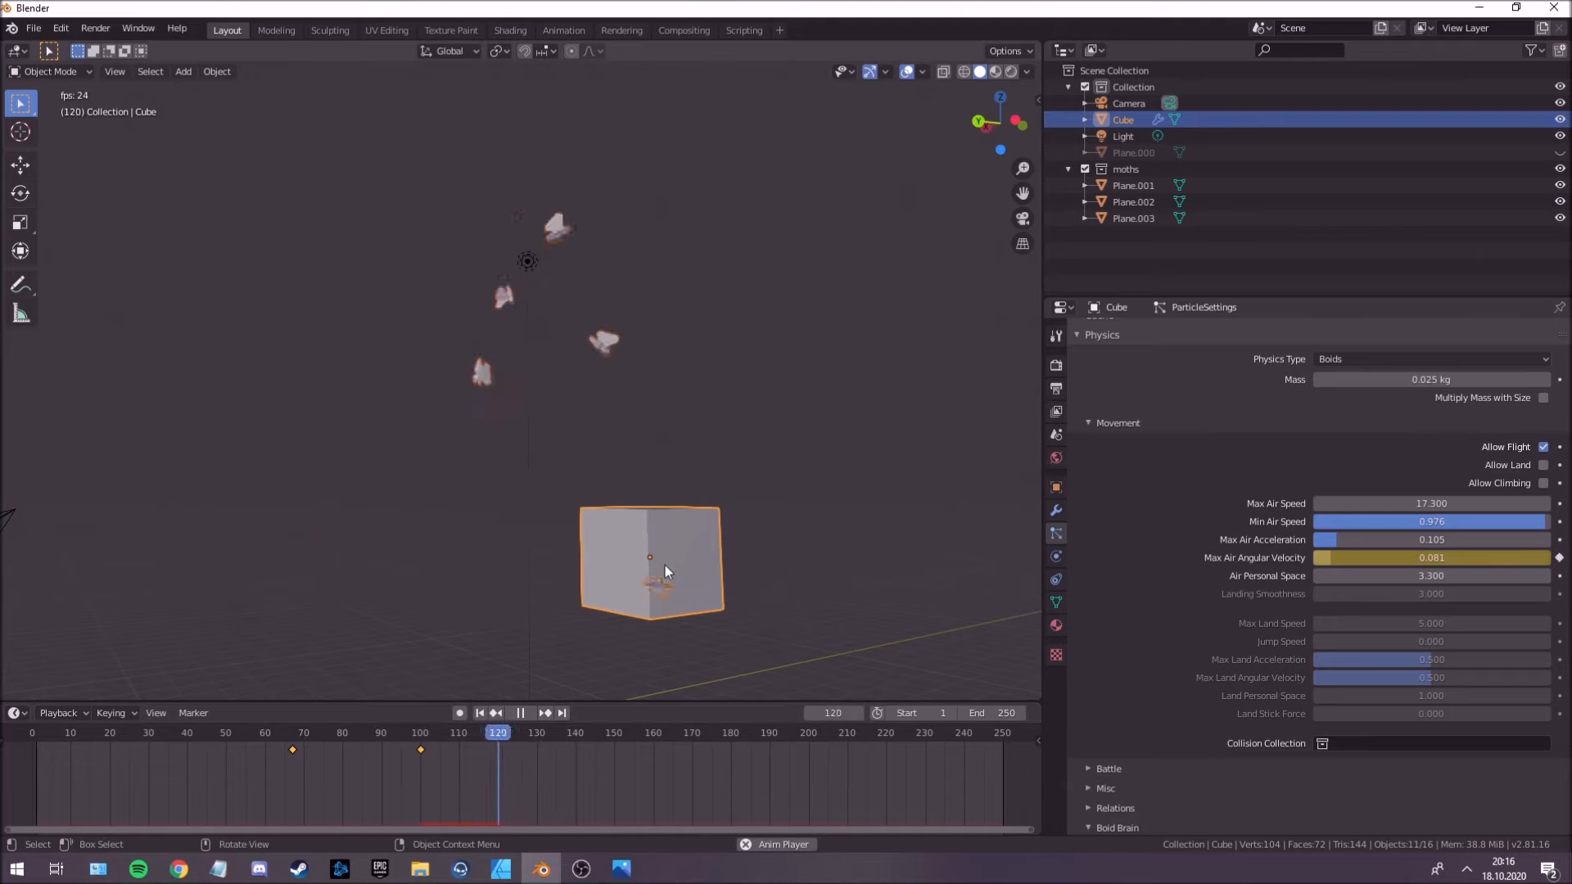
{"action": "key", "text": "space"}
Keyframe the boids' Max Air Angular Velocity at 0.060 on frame 110.
{"action": "left_click", "coordinate": [421, 749]}
{"action": "left_click", "coordinate": [459, 734]}
{"action": "left_click_drag", "start_coordinate": [1433, 558], "coordinate": [1349, 555]}
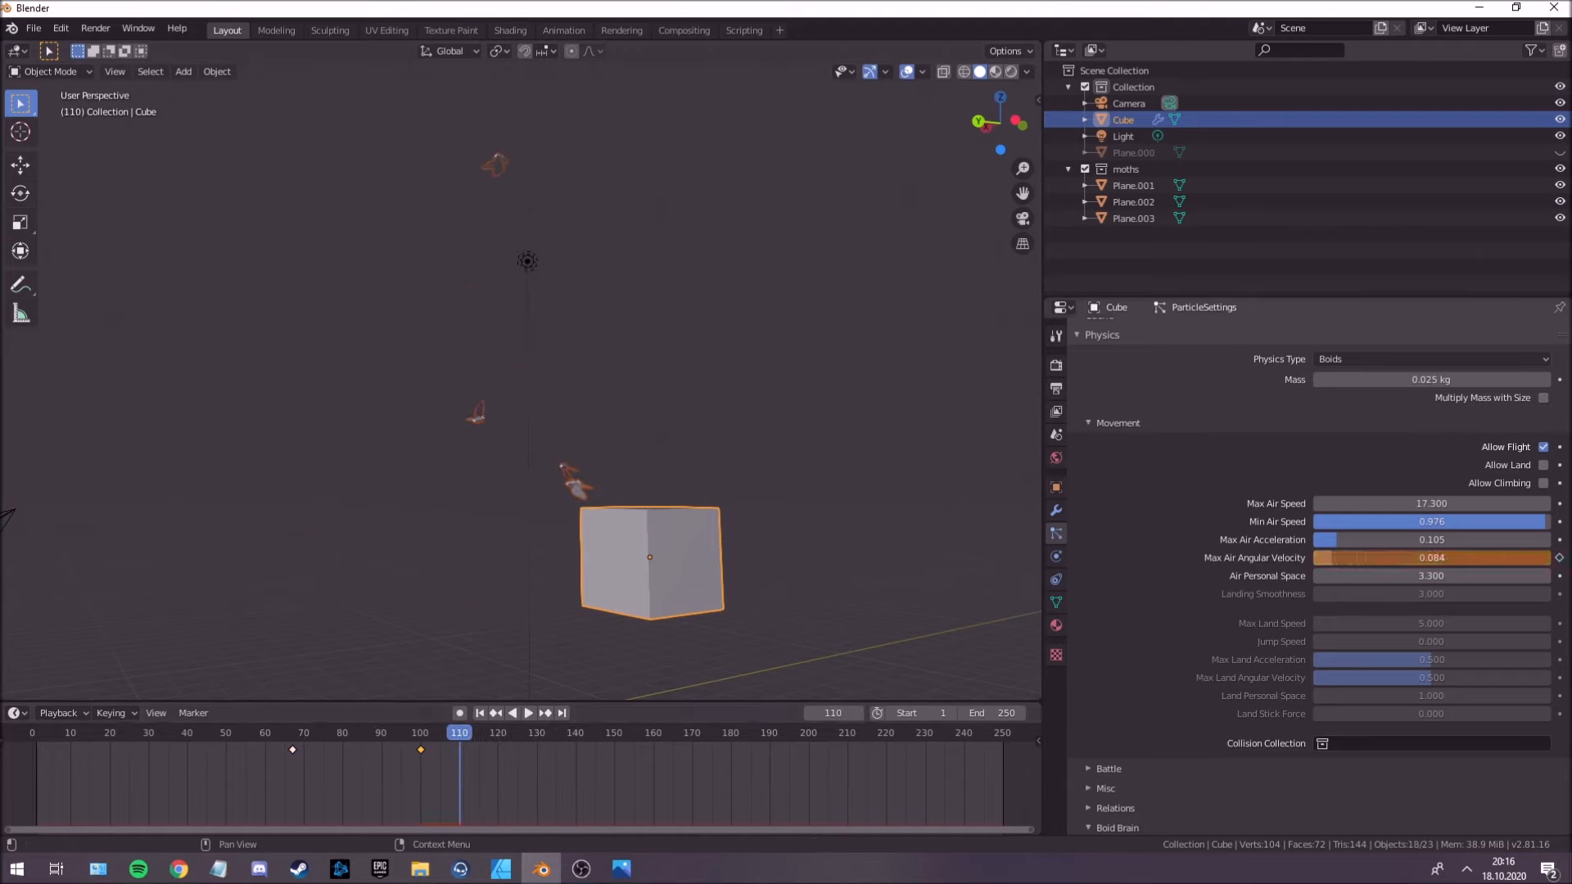
{"action": "key", "text": "i"}
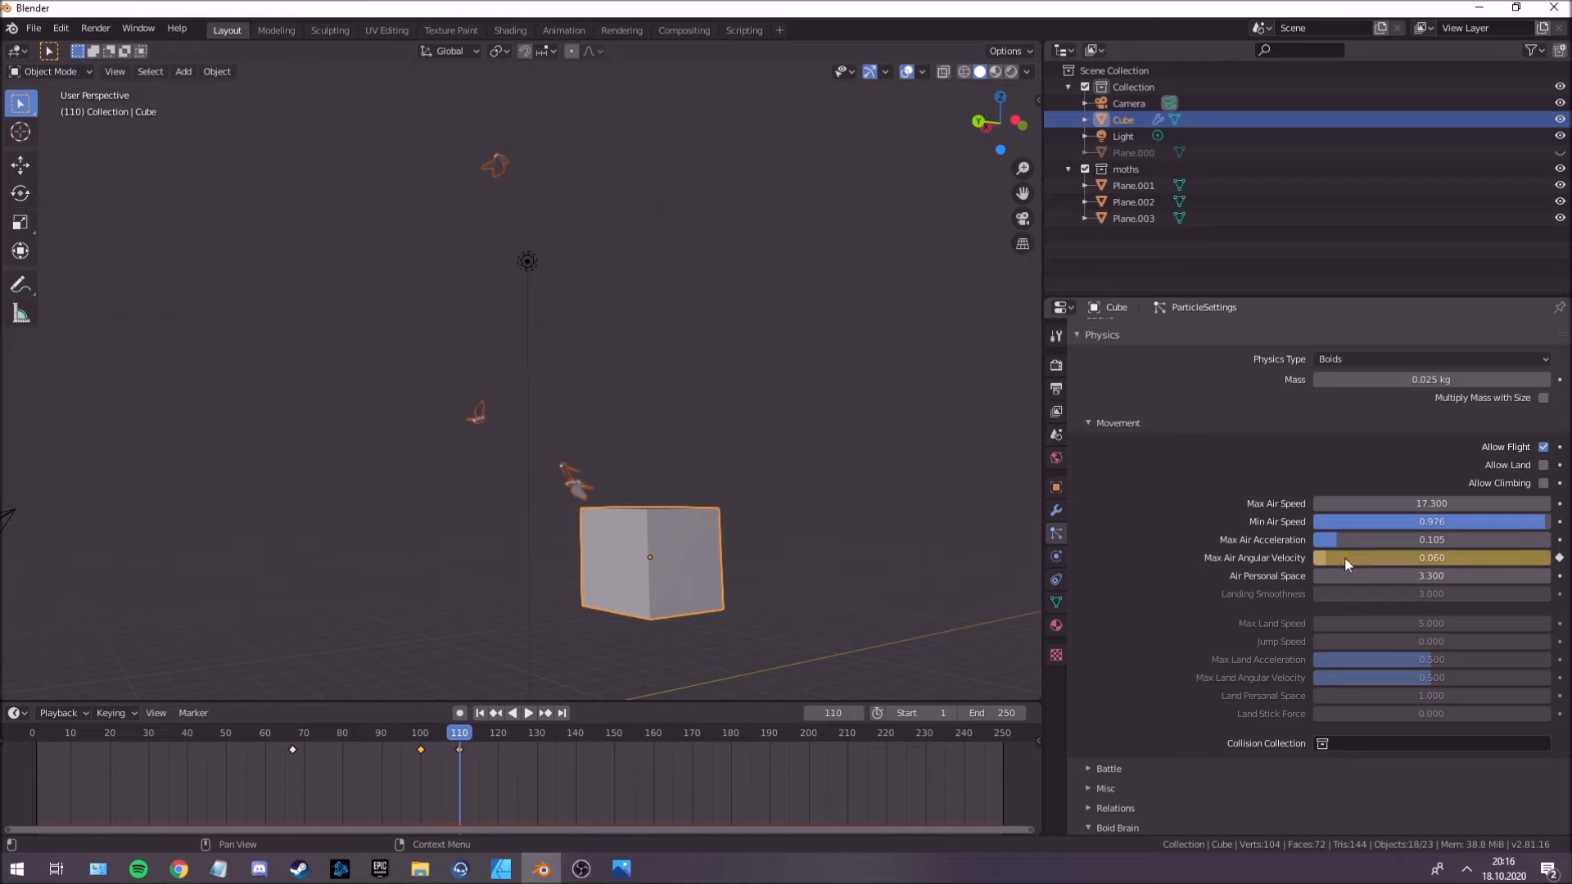
Keyframe the boids' Max Air Angular Velocity at 0.290 on frame 122.
{"action": "mouse_move", "coordinate": [483, 733]}
{"action": "left_mouse_down"}
{"action": "mouse_move", "coordinate": [520, 734]}
{"action": "mouse_move", "coordinate": [505, 733]}
{"action": "left_mouse_up"}
{"action": "left_click_drag", "start_coordinate": [1361, 560], "coordinate": [1492, 560]}
{"action": "key", "text": "i"}
Replay the swarm from around the first angular velocity keyframe and jump through the timeline to review the flight.
{"action": "key", "text": "space"}
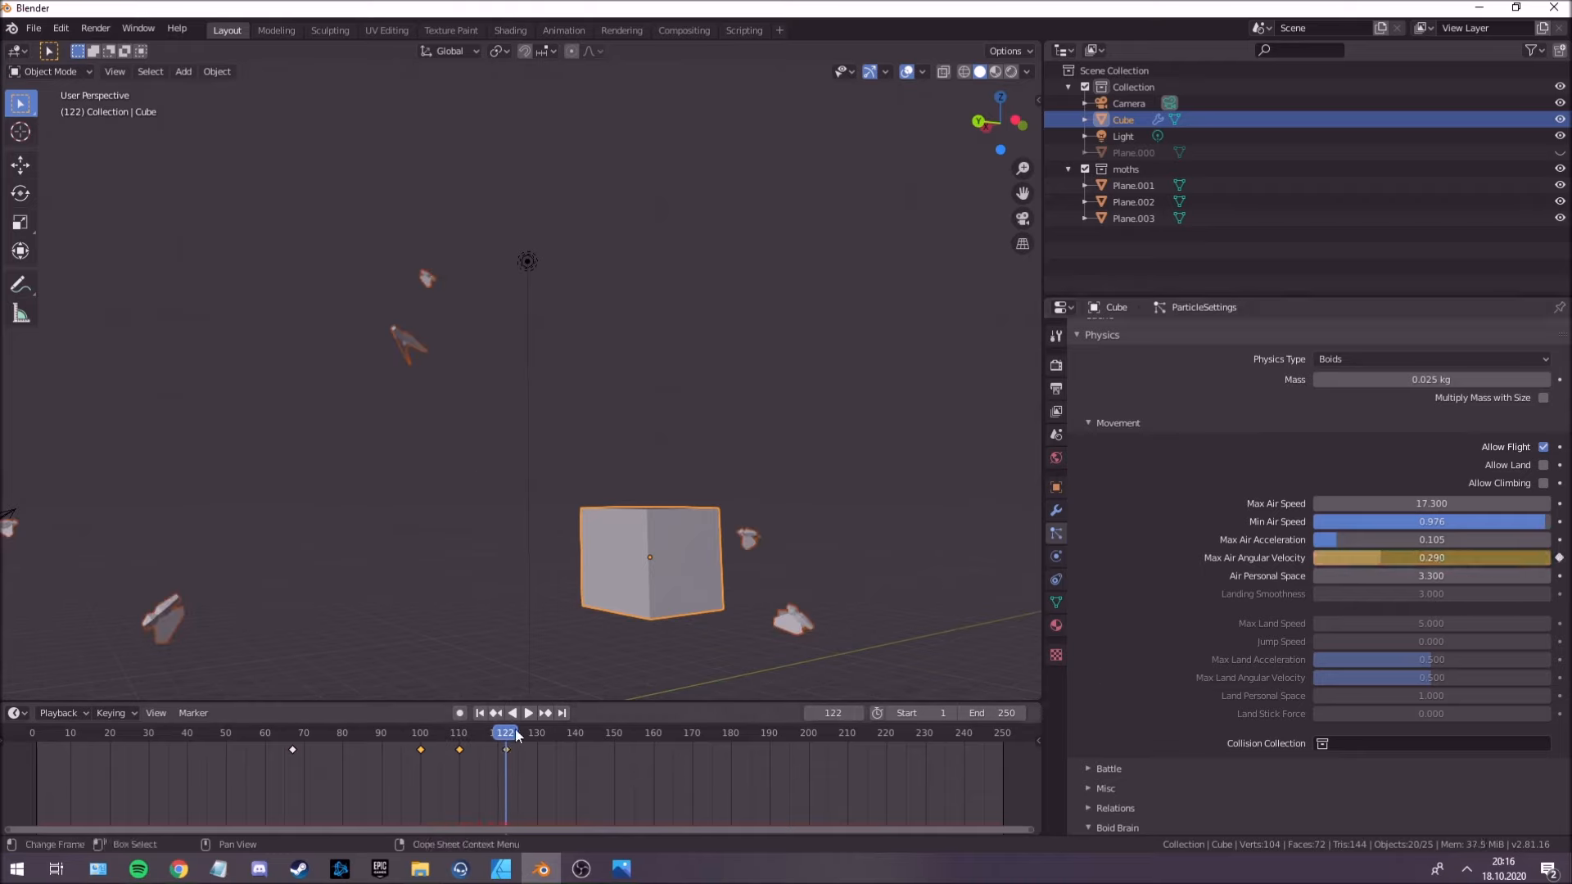
{"action": "left_click", "coordinate": [303, 741]}
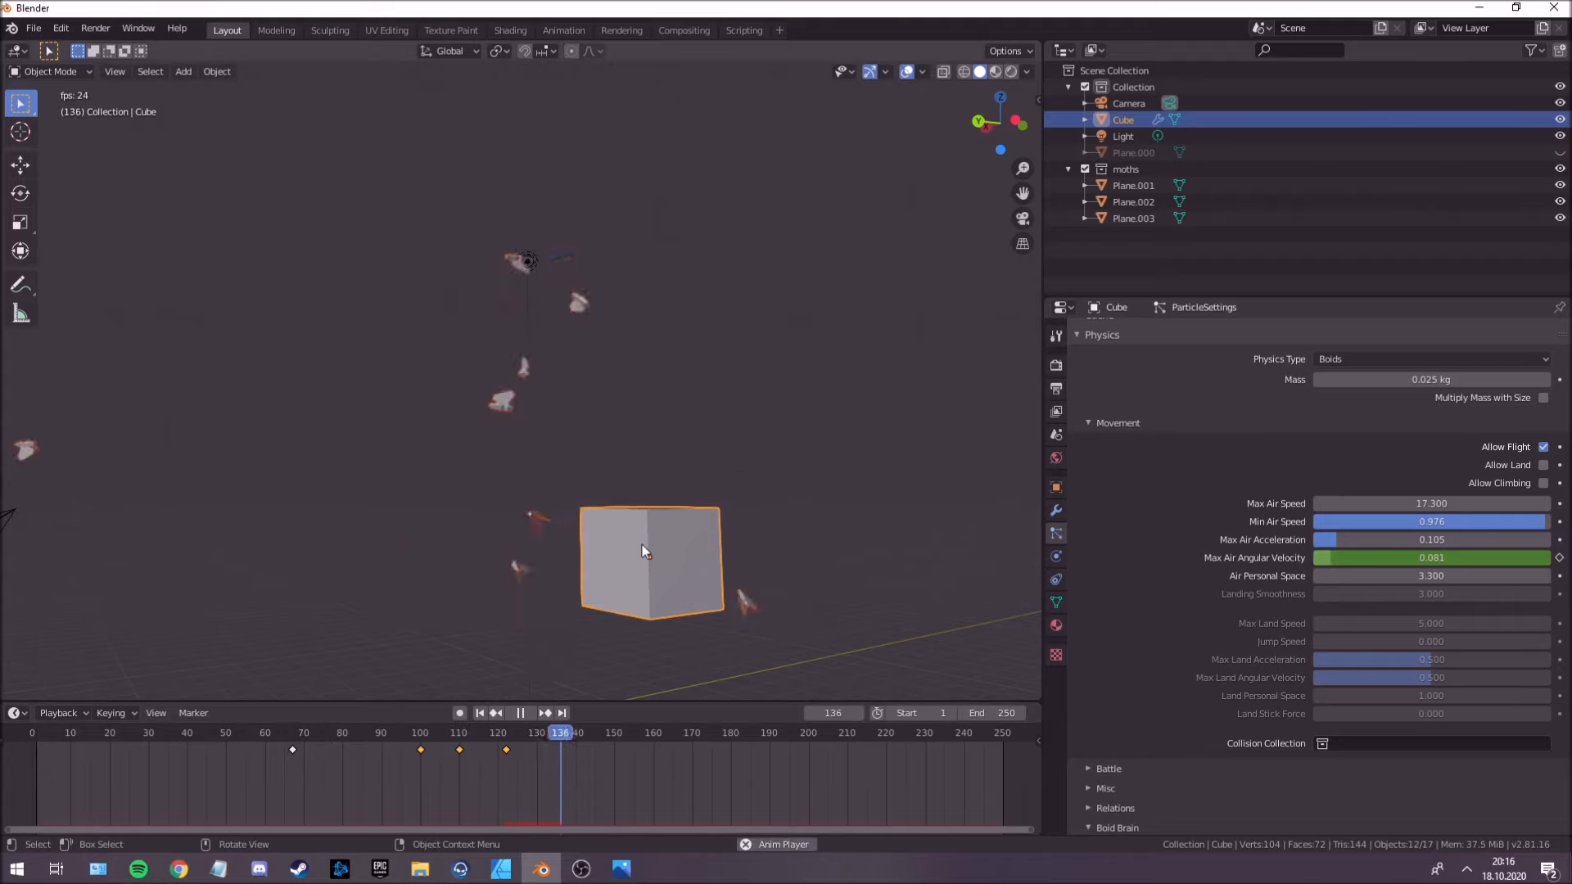
{"action": "left_click", "coordinate": [297, 737]}
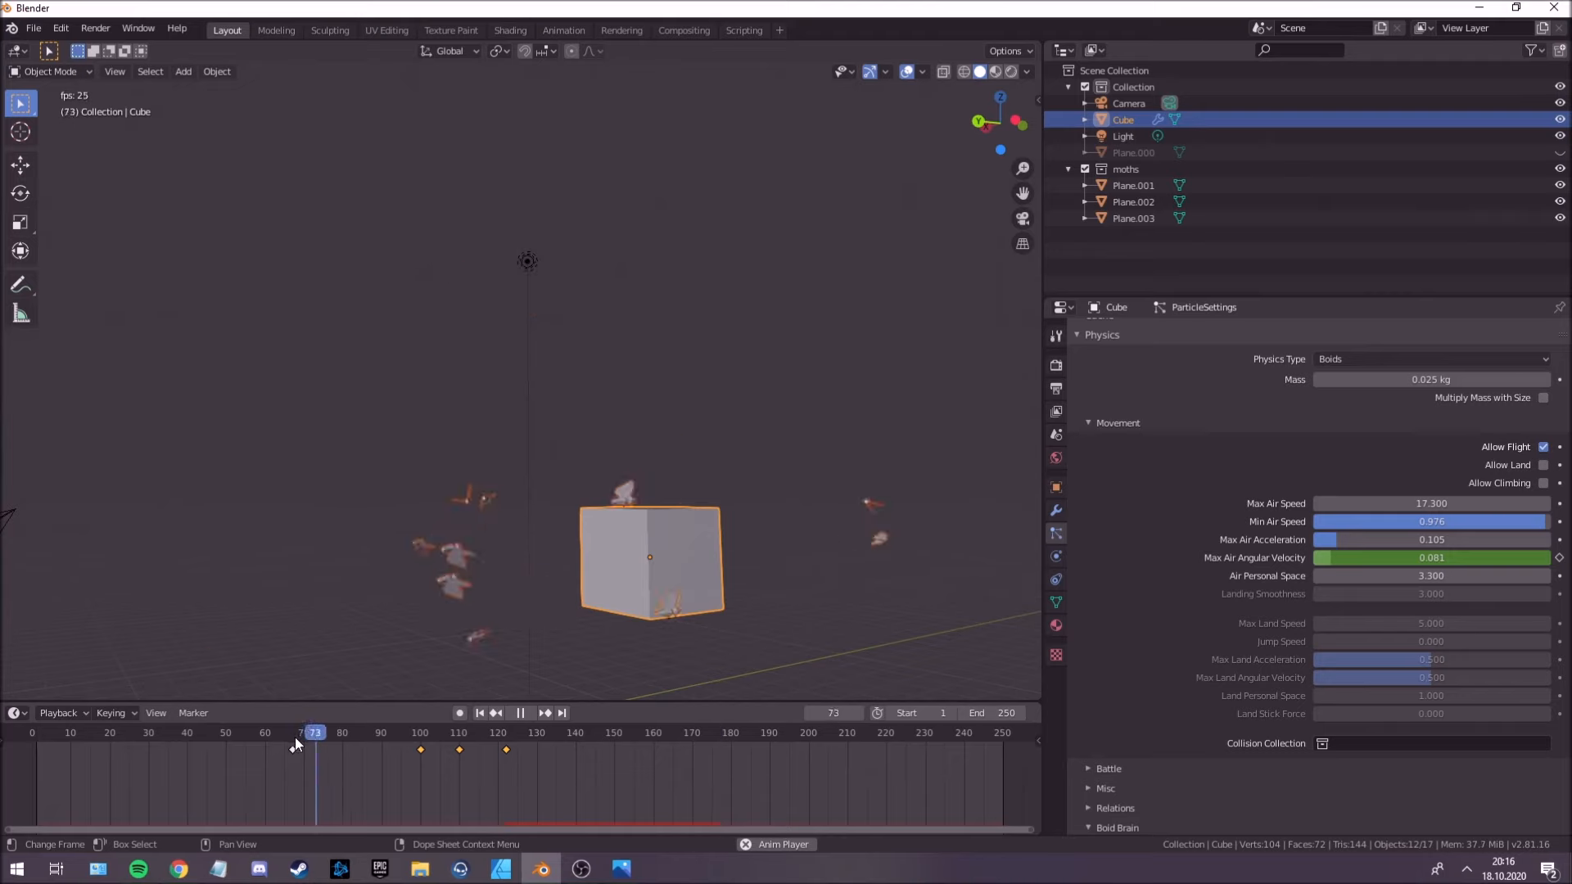
{"action": "left_click", "coordinate": [700, 732]}
{"action": "left_click", "coordinate": [660, 733]}
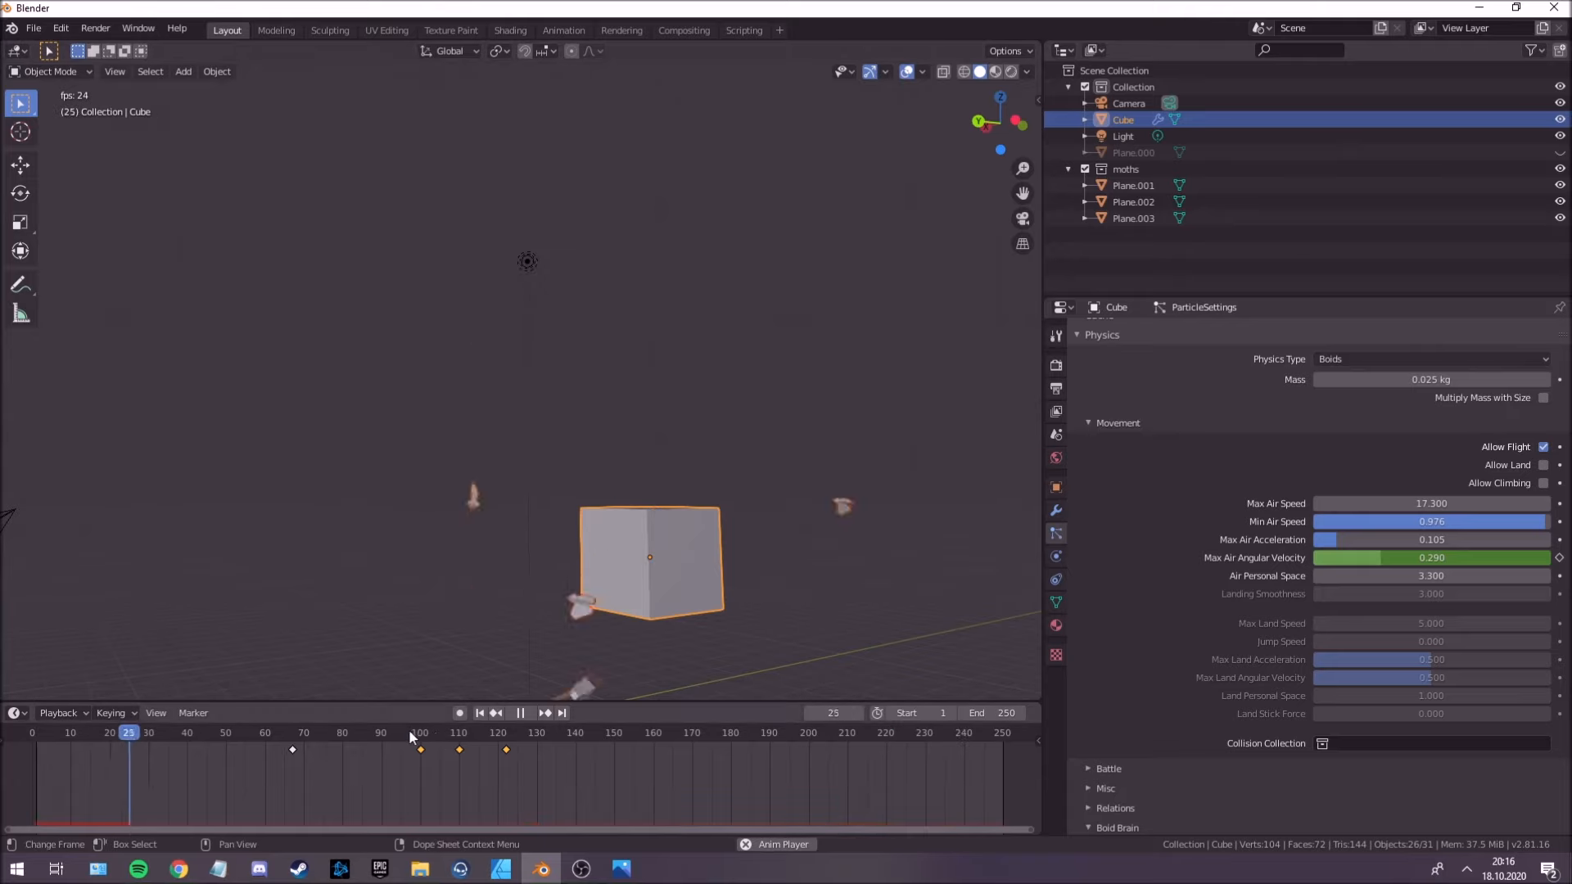
{"action": "left_click", "coordinate": [427, 754]}
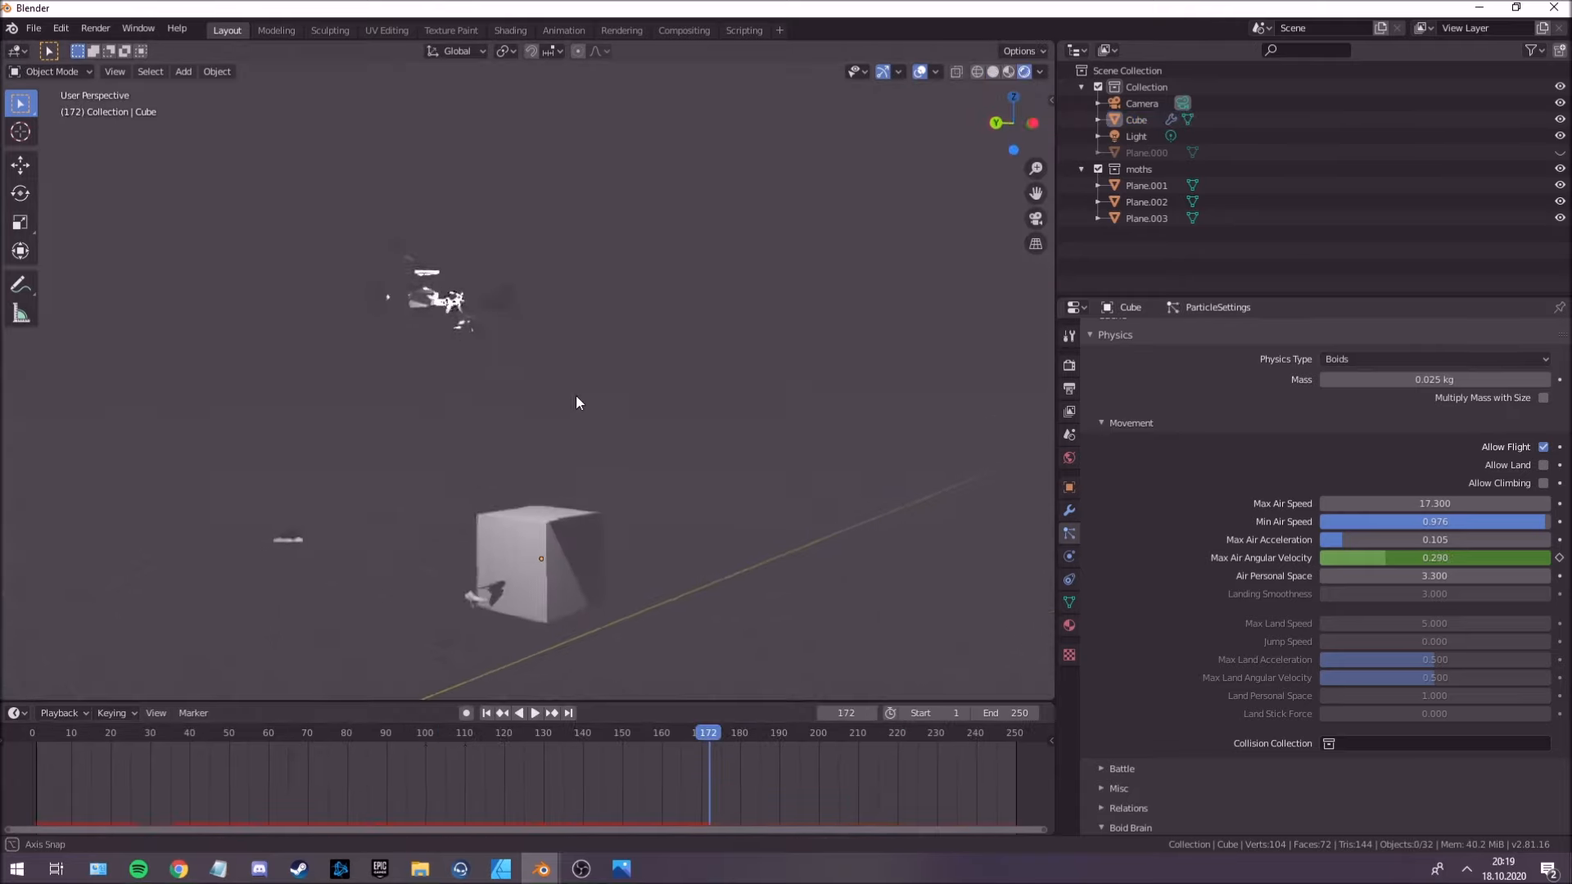
Play the rendered moth swarm from frame 70 and examine its flight around the light from different angles.
{"action": "mouse_move", "coordinate": [576, 395]}
{"action": "middle_mouse_down"}
{"action": "mouse_move", "coordinate": [640, 403]}
{"action": "mouse_move", "coordinate": [583, 384]}
{"action": "mouse_move", "coordinate": [572, 401]}
{"action": "middle_mouse_up"}
{"action": "left_click", "coordinate": [308, 735]}
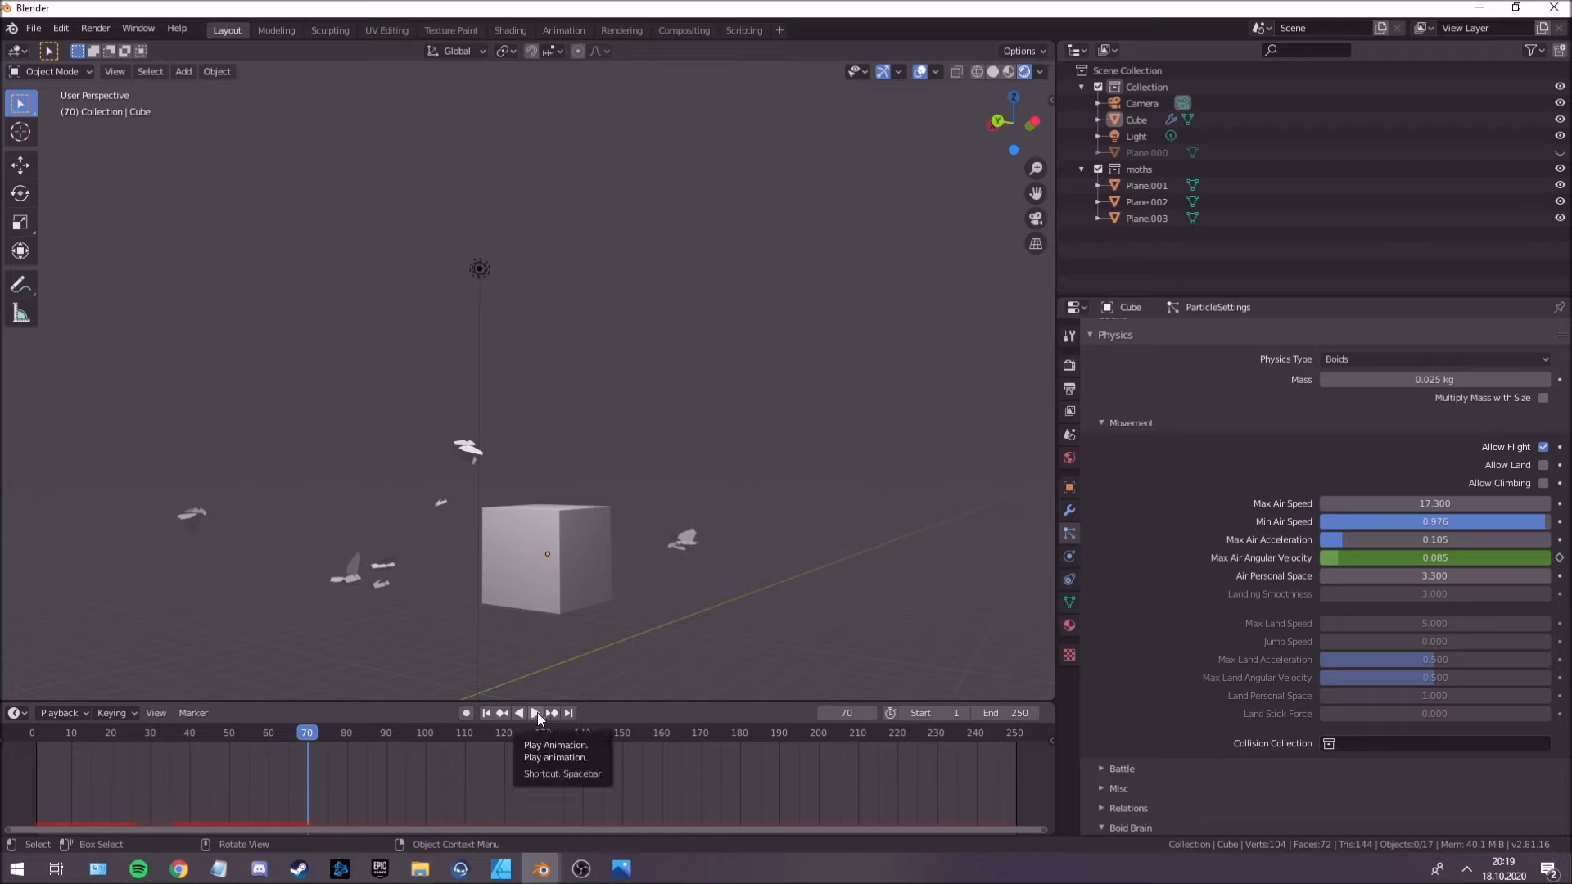
{"action": "middle_click_drag", "start_coordinate": [556, 655], "coordinate": [592, 682]}
{"action": "left_click", "coordinate": [534, 713]}
{"action": "middle_click_drag", "start_coordinate": [723, 578], "coordinate": [783, 539]}
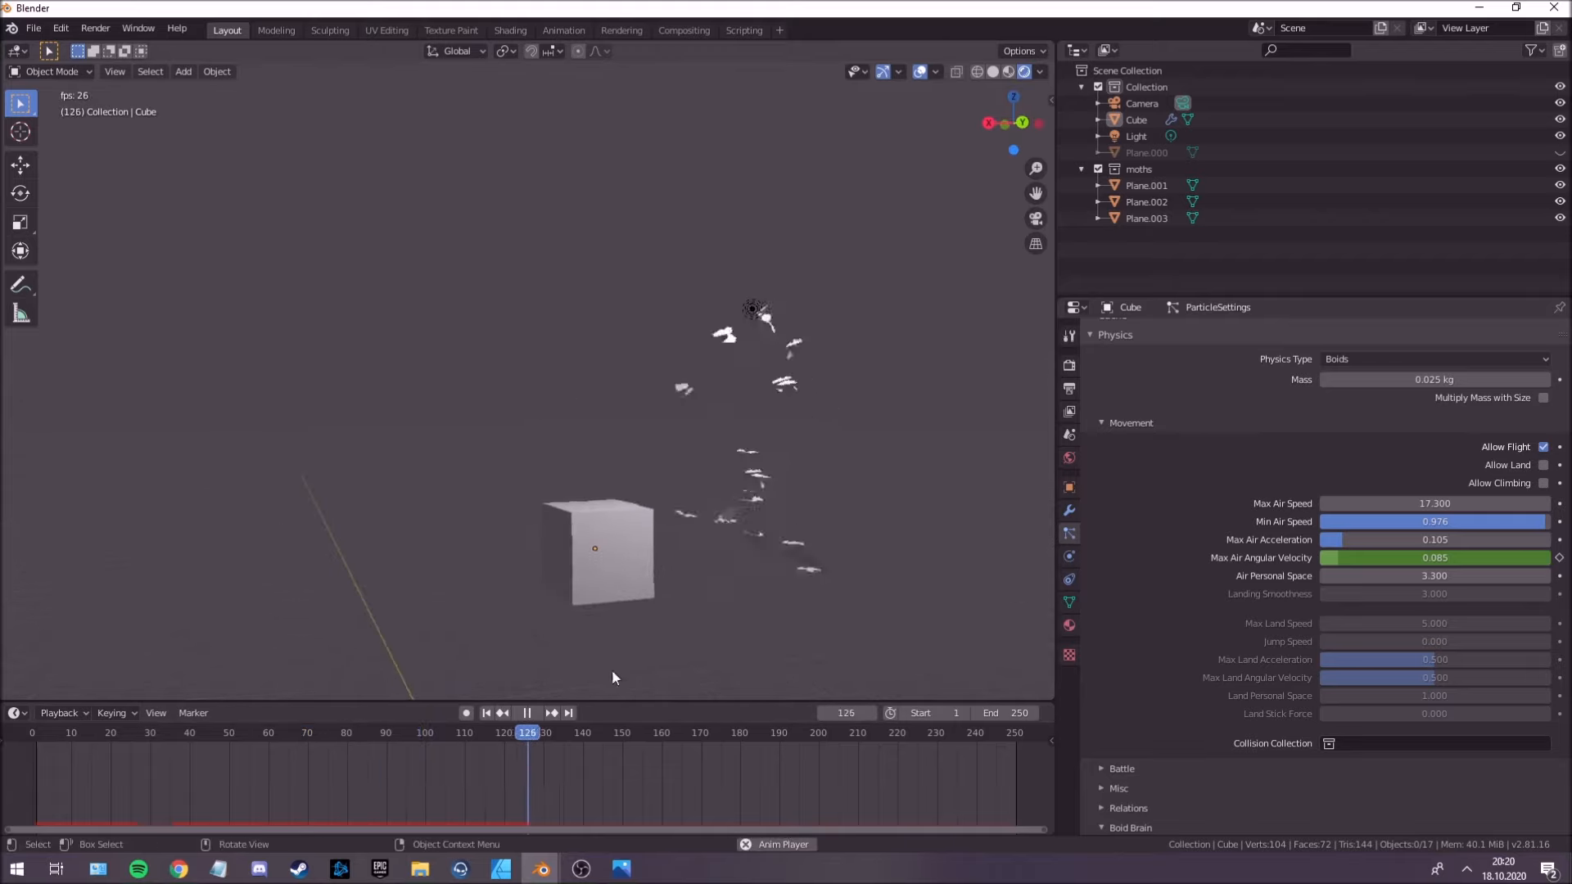